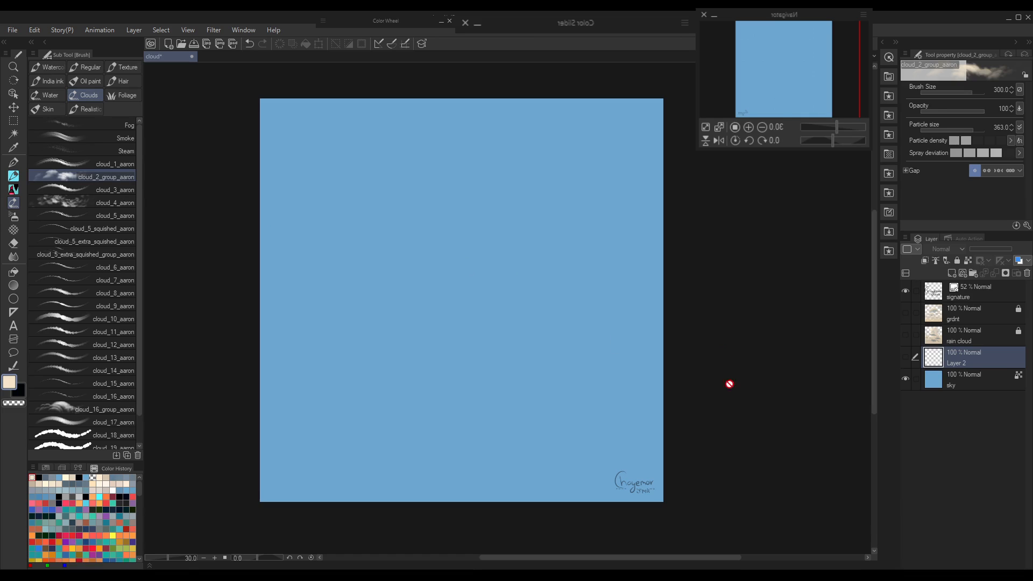
- Make Layer 2 visible and try a cloud_3_aaron brush stroke in the upper sky, undoing the stroke
{"action": "left_click", "coordinate": [906, 355]}
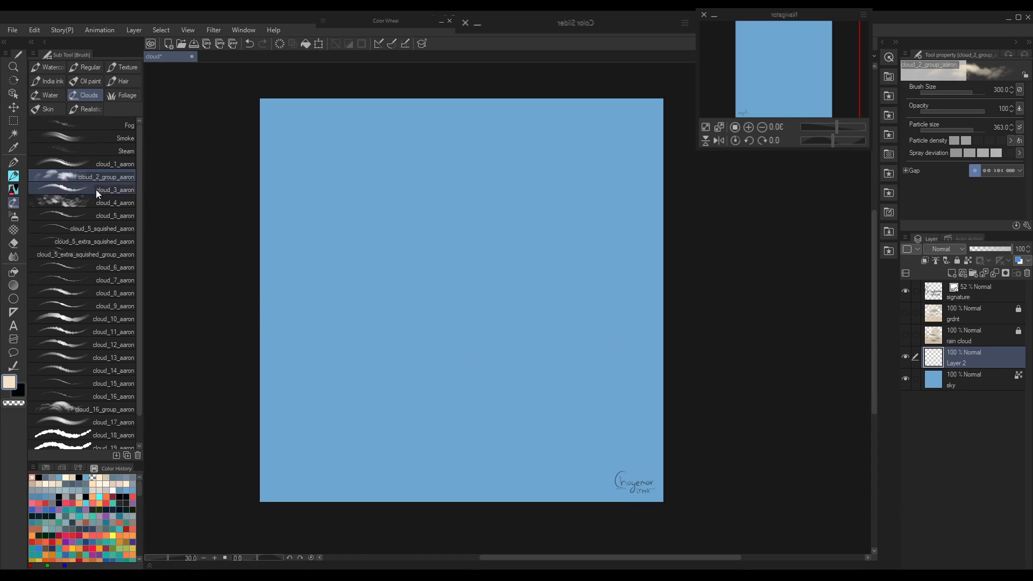
{"action": "left_click", "coordinate": [74, 189]}
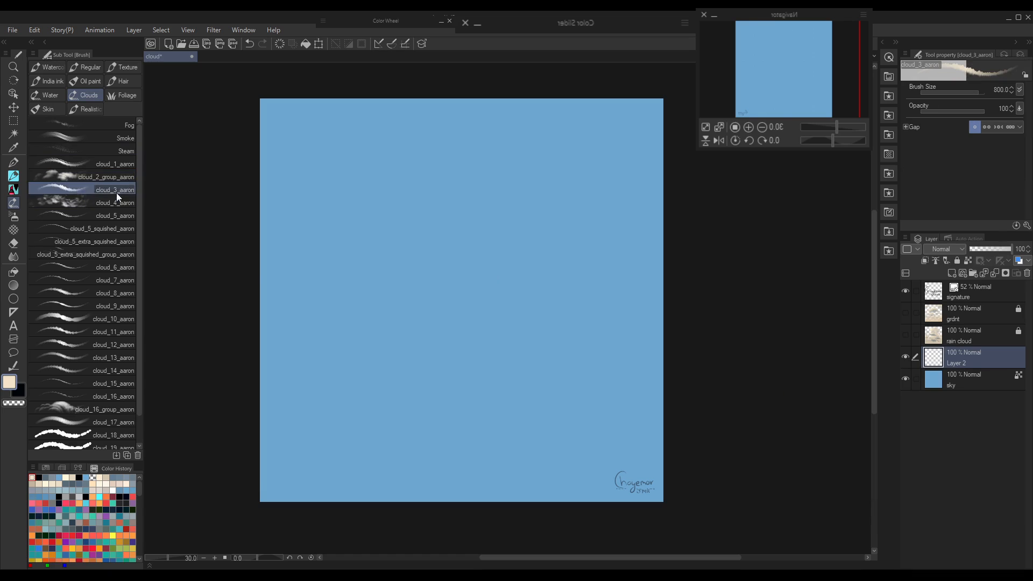
{"action": "left_click_drag", "start_coordinate": [369, 218], "coordinate": [506, 210]}
{"action": "key", "text": "ctrl+z"}
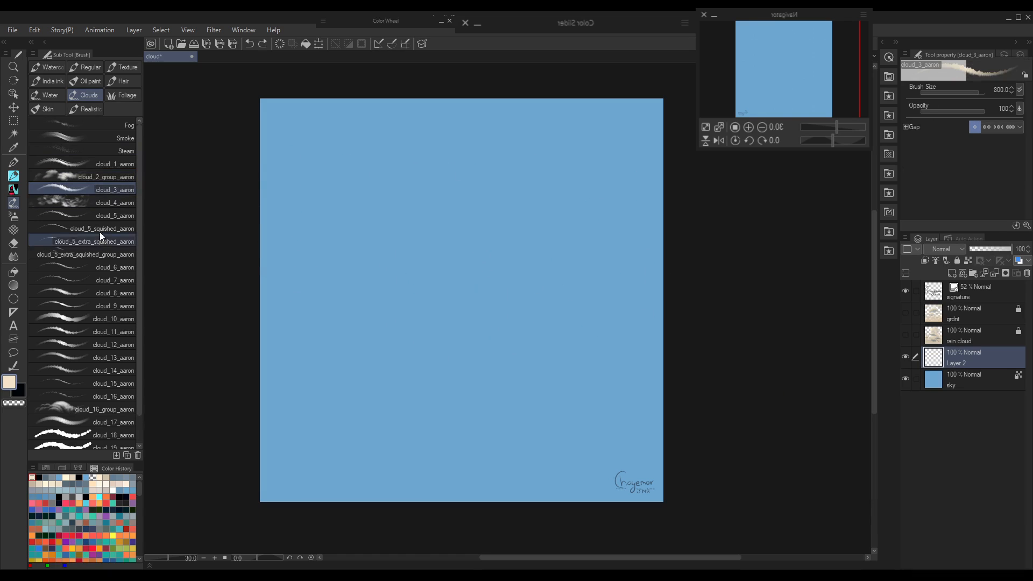
- Try short and long horizontal strokes with the cloud_1_aaron brush while exposing its gap value, undoing each stroke
{"action": "left_click", "coordinate": [111, 164]}
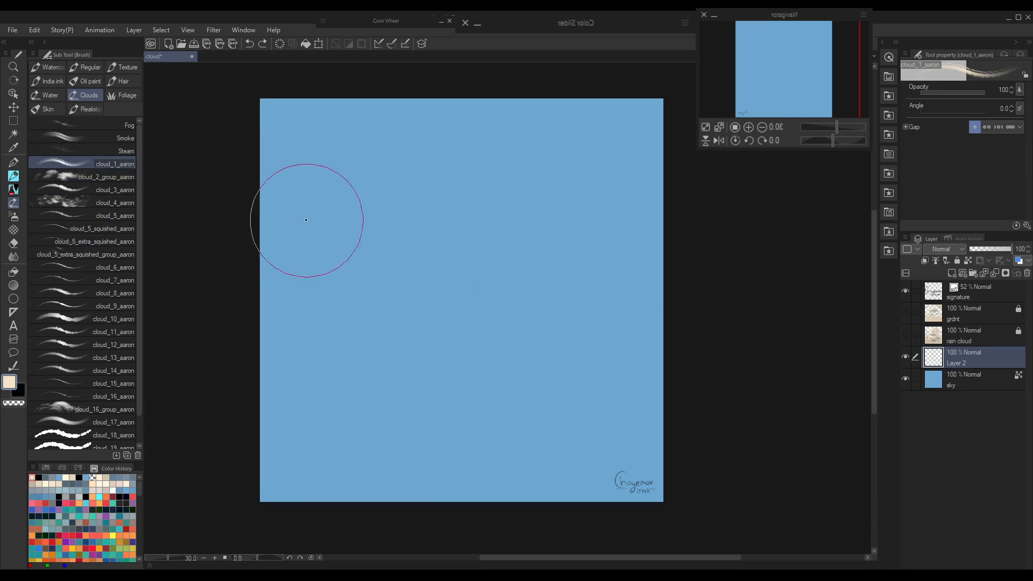
{"action": "left_click", "coordinate": [906, 127]}
{"action": "mouse_move", "coordinate": [323, 215]}
{"action": "left_mouse_down"}
{"action": "mouse_move", "coordinate": [547, 202]}
{"action": "mouse_move", "coordinate": [392, 210]}
{"action": "left_mouse_up"}
{"action": "key", "text": "ctrl+z"}
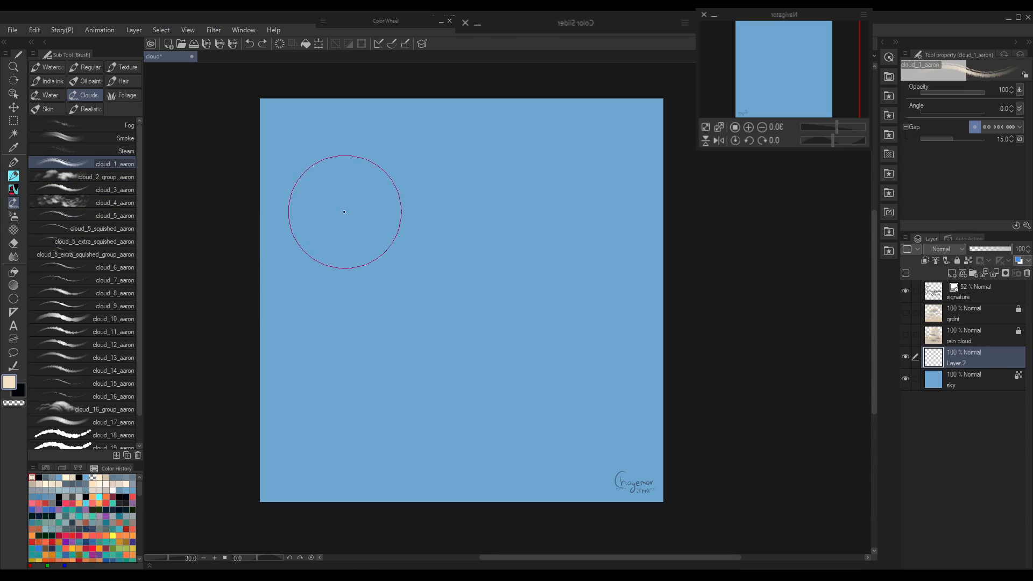
{"action": "left_click_drag", "start_coordinate": [341, 201], "coordinate": [397, 193]}
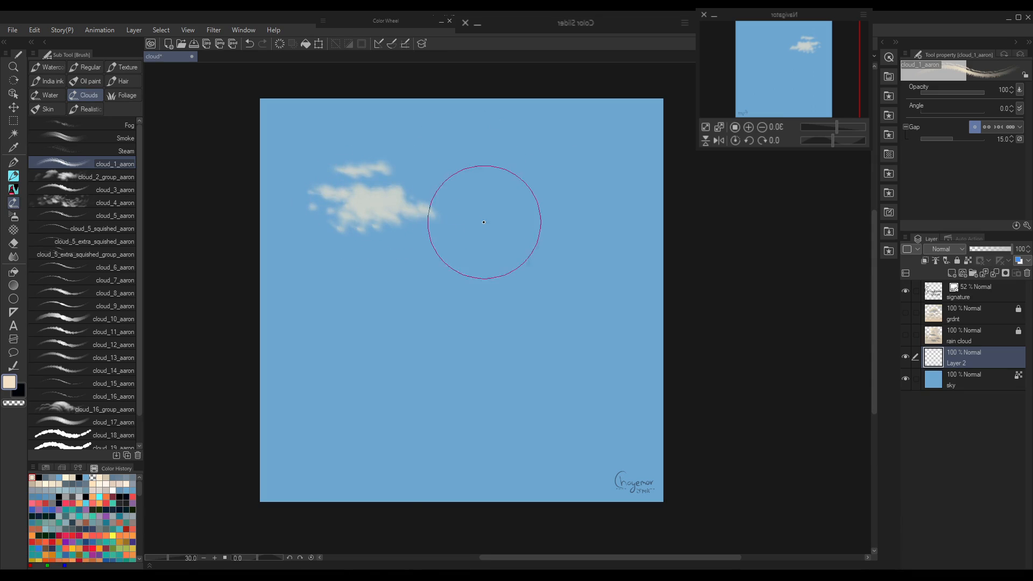
{"action": "left_click_drag", "start_coordinate": [302, 282], "coordinate": [761, 288]}
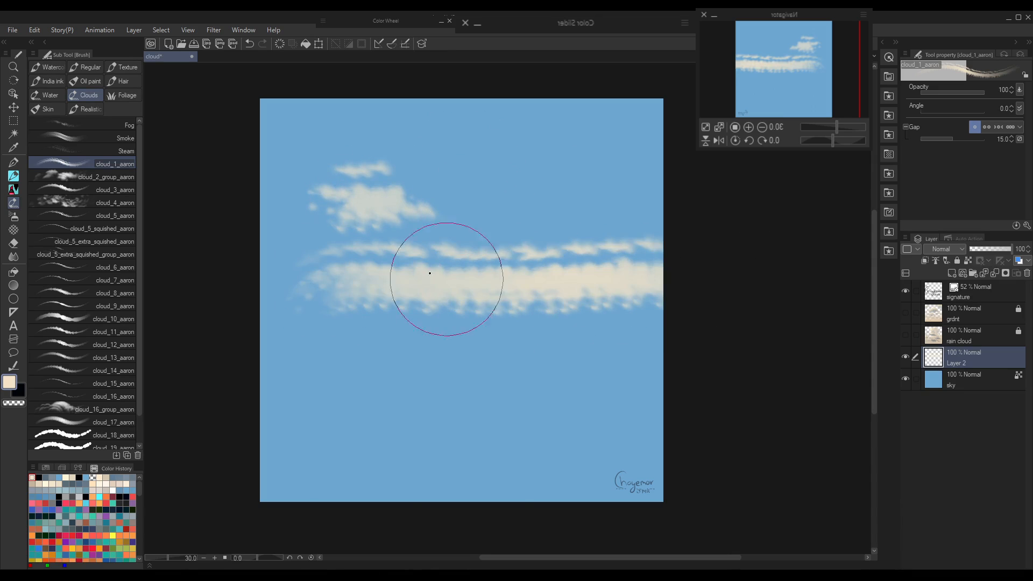
{"action": "key", "text": "ctrl+z"}
{"action": "key", "text": "ctrl+z"}
{"action": "left_click_drag", "start_coordinate": [351, 193], "coordinate": [635, 180]}
{"action": "key", "text": "ctrl+z"}
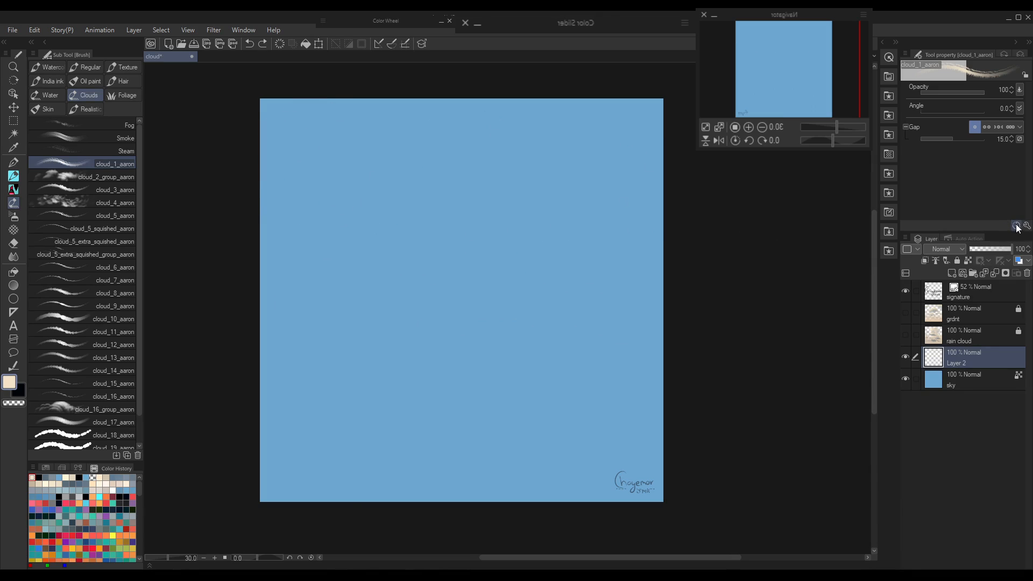
- Paint three horizontal comparison strokes down the sky with cloud_1_aaron at gap values of 15, 92 and 0.7
{"action": "left_click_drag", "start_coordinate": [293, 162], "coordinate": [695, 166]}
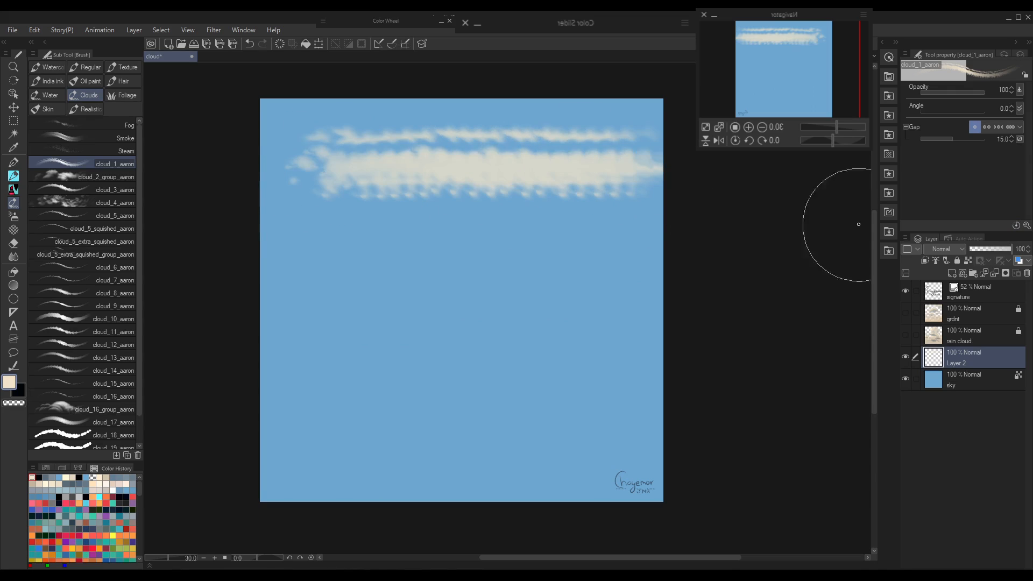
{"action": "left_click", "coordinate": [963, 139]}
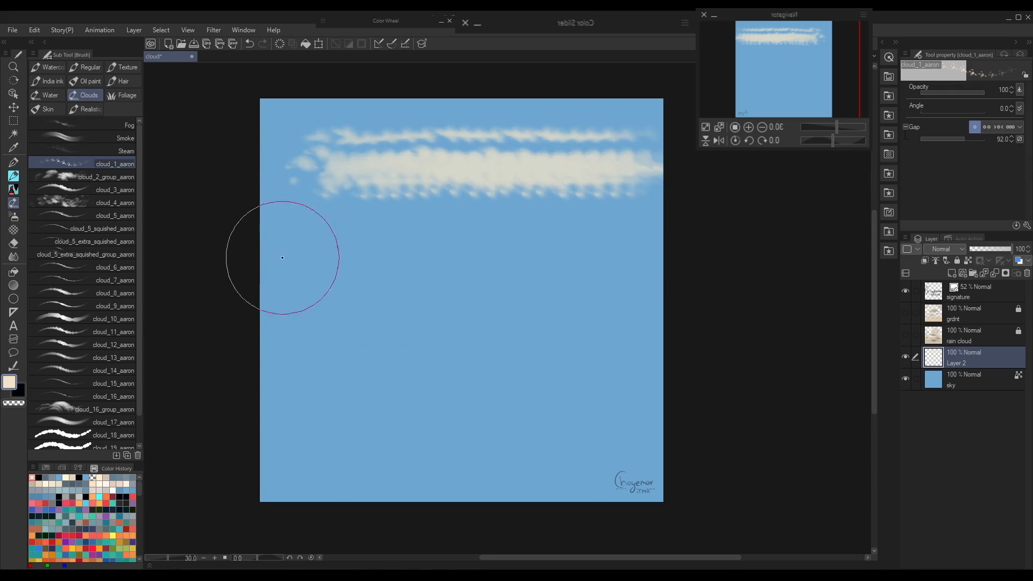
{"action": "mouse_move", "coordinate": [301, 253]}
{"action": "left_mouse_down"}
{"action": "mouse_move", "coordinate": [703, 244]}
{"action": "mouse_move", "coordinate": [844, 273]}
{"action": "left_mouse_up"}
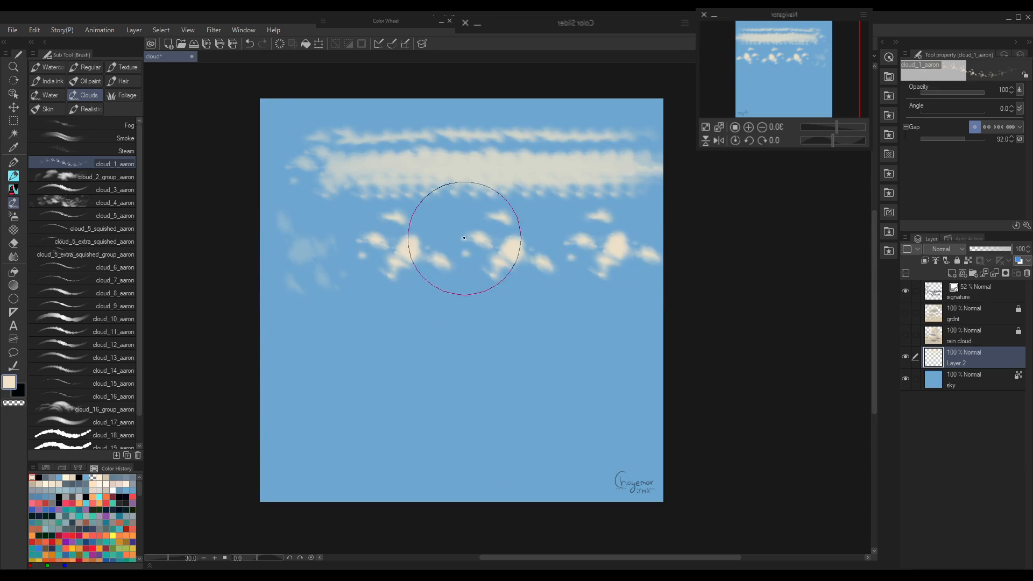
{"action": "left_click", "coordinate": [932, 137]}
{"action": "mouse_move", "coordinate": [328, 350]}
{"action": "left_mouse_down"}
{"action": "mouse_move", "coordinate": [336, 324]}
{"action": "mouse_move", "coordinate": [571, 318]}
{"action": "left_mouse_up"}
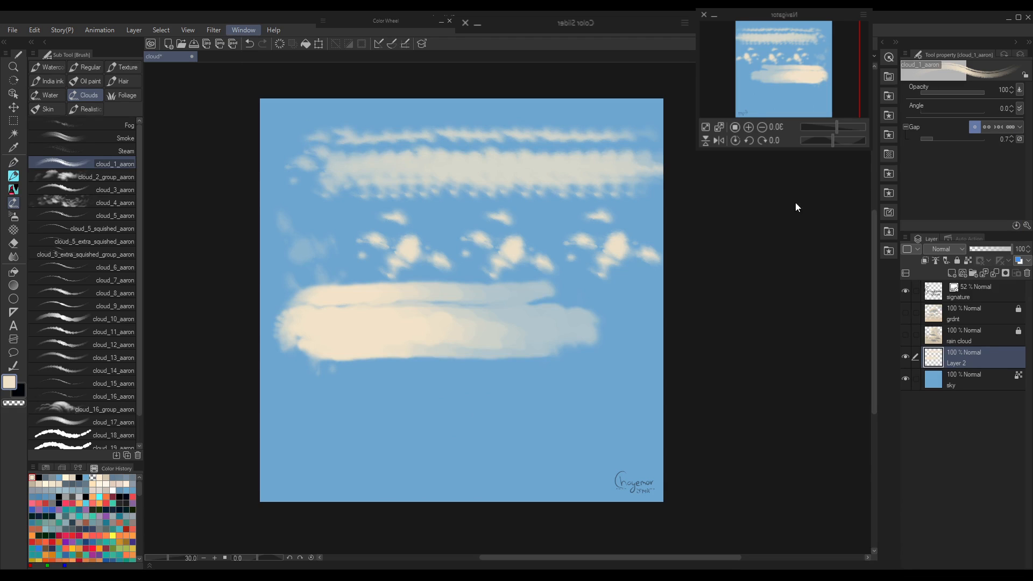
- Test the cloud_1_aaron brush reset to its initial settings across the lower sky, and clear Layer 2
{"action": "left_click", "coordinate": [1017, 227]}
{"action": "mouse_move", "coordinate": [320, 412]}
{"action": "left_mouse_down"}
{"action": "mouse_move", "coordinate": [823, 394]}
{"action": "mouse_move", "coordinate": [293, 431]}
{"action": "mouse_move", "coordinate": [532, 423]}
{"action": "left_mouse_up"}
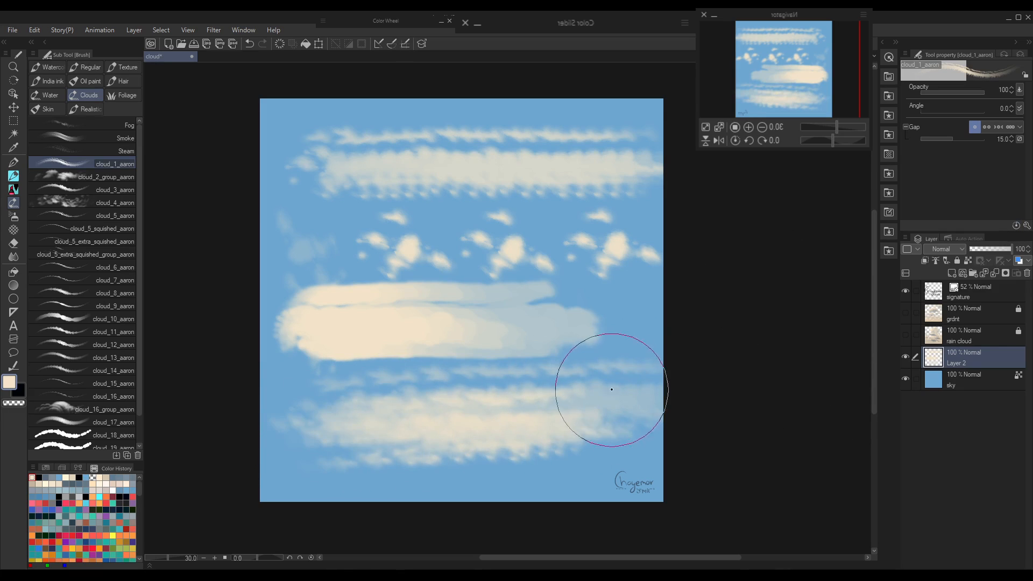
{"action": "key", "text": "Delete"}
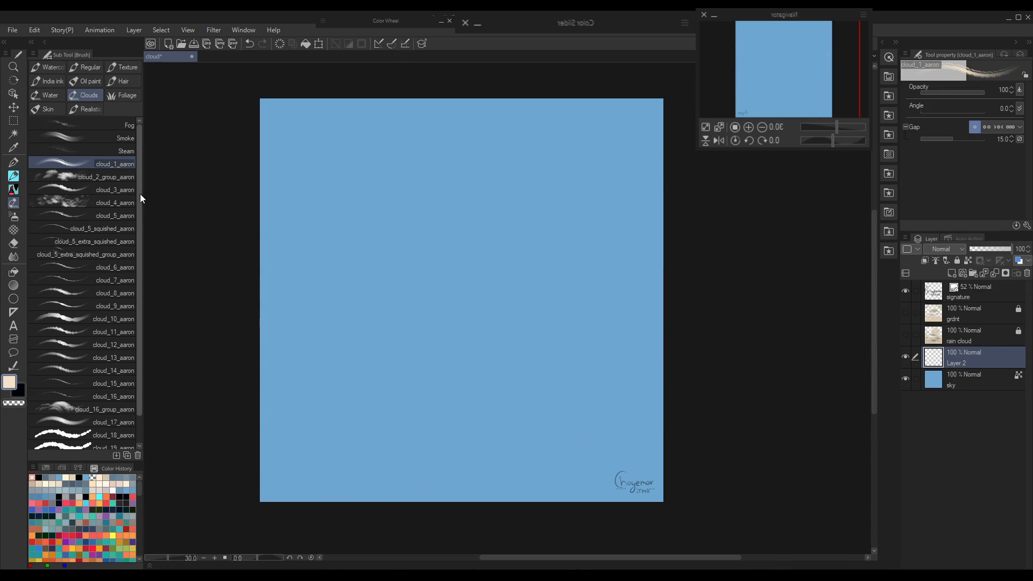
- Try dense and faint horizontal cloud strokes with the cloud_3_aaron brush in the upper sky, undoing each one
{"action": "left_click", "coordinate": [89, 191]}
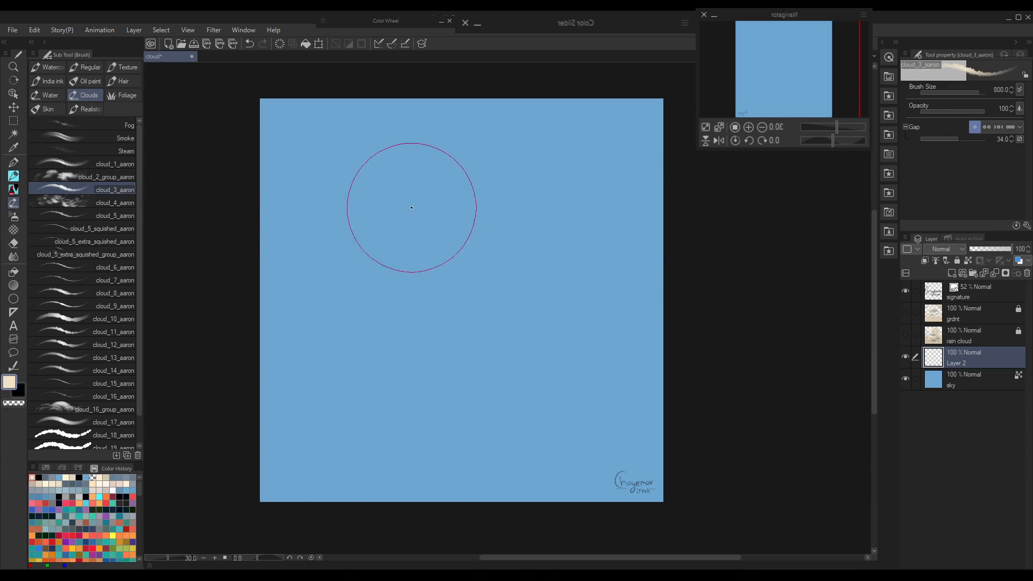
{"action": "left_click_drag", "start_coordinate": [411, 203], "coordinate": [587, 189]}
{"action": "key", "text": "ctrl+z"}
{"action": "left_click_drag", "start_coordinate": [326, 194], "coordinate": [503, 203]}
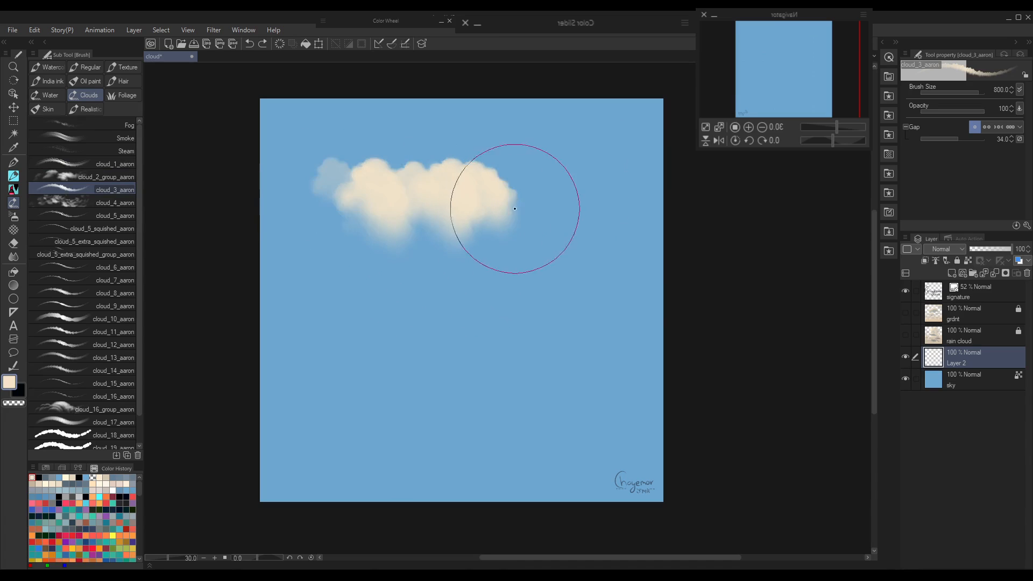
{"action": "key", "text": "ctrl+z"}
{"action": "left_click_drag", "start_coordinate": [344, 184], "coordinate": [543, 190]}
{"action": "key", "text": "ctrl+z"}
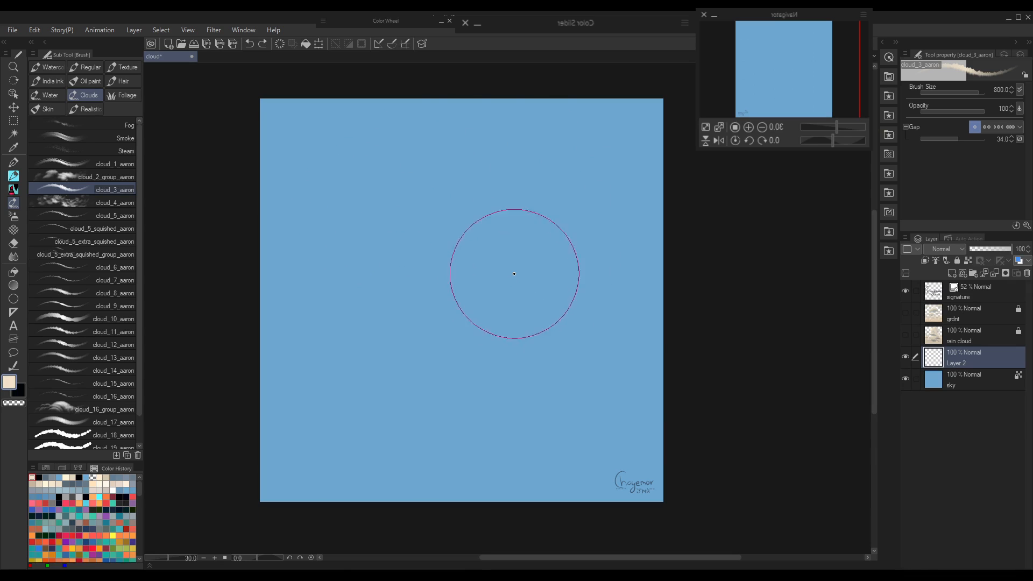
{"action": "mouse_move", "coordinate": [309, 203]}
{"action": "left_mouse_down"}
{"action": "mouse_move", "coordinate": [360, 212]}
{"action": "mouse_move", "coordinate": [437, 205]}
{"action": "mouse_move", "coordinate": [519, 224]}
{"action": "left_mouse_up"}
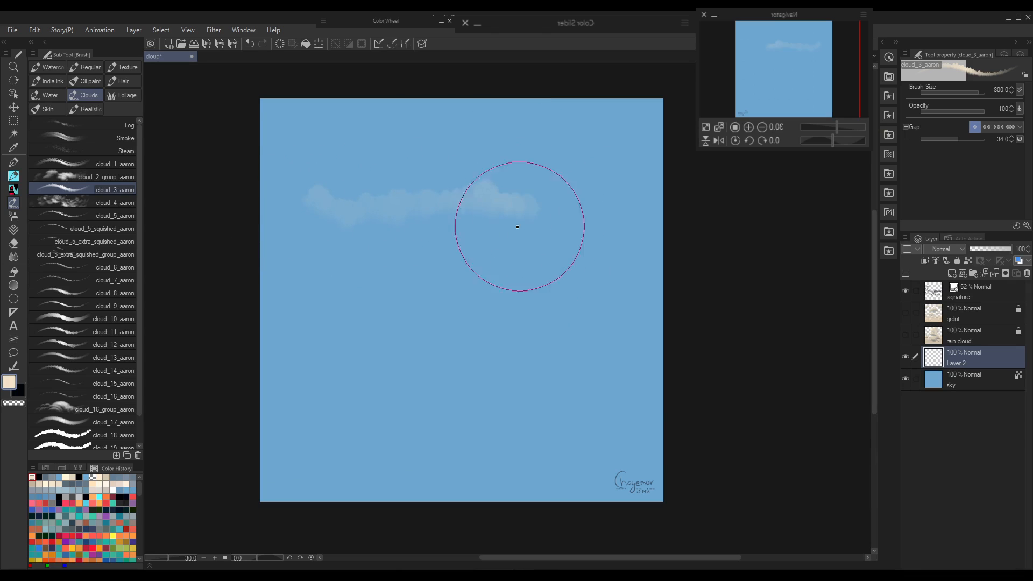
{"action": "key", "text": "ctrl+z"}
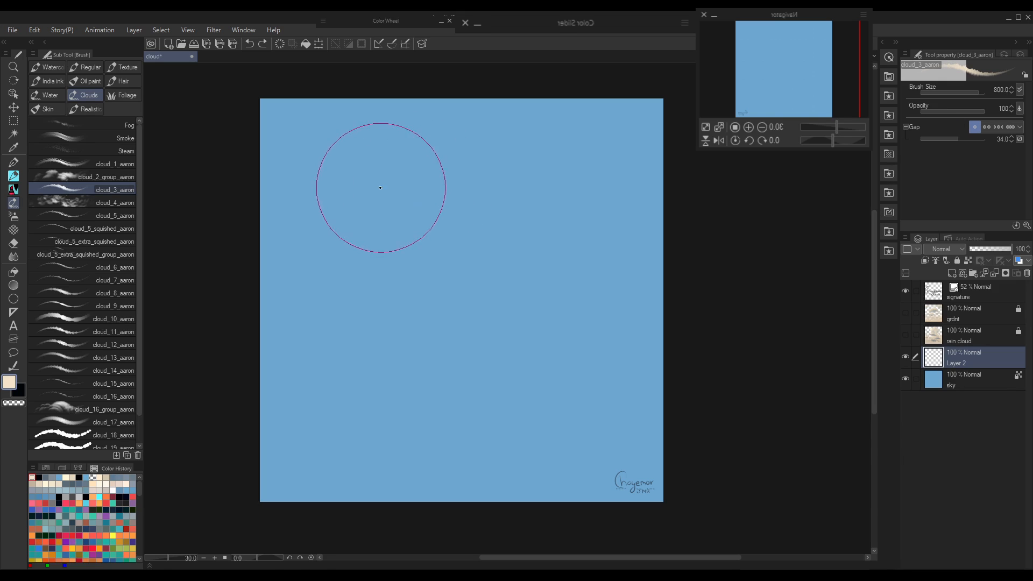
- Try a small faint layered cloud and a denser puffy band below it with cloud_3_aaron, and clear Layer 2
{"action": "left_click_drag", "start_coordinate": [380, 187], "coordinate": [439, 185]}
{"action": "mouse_move", "coordinate": [383, 211]}
{"action": "left_mouse_down"}
{"action": "mouse_move", "coordinate": [443, 210]}
{"action": "mouse_move", "coordinate": [389, 228]}
{"action": "mouse_move", "coordinate": [468, 224]}
{"action": "left_mouse_up"}
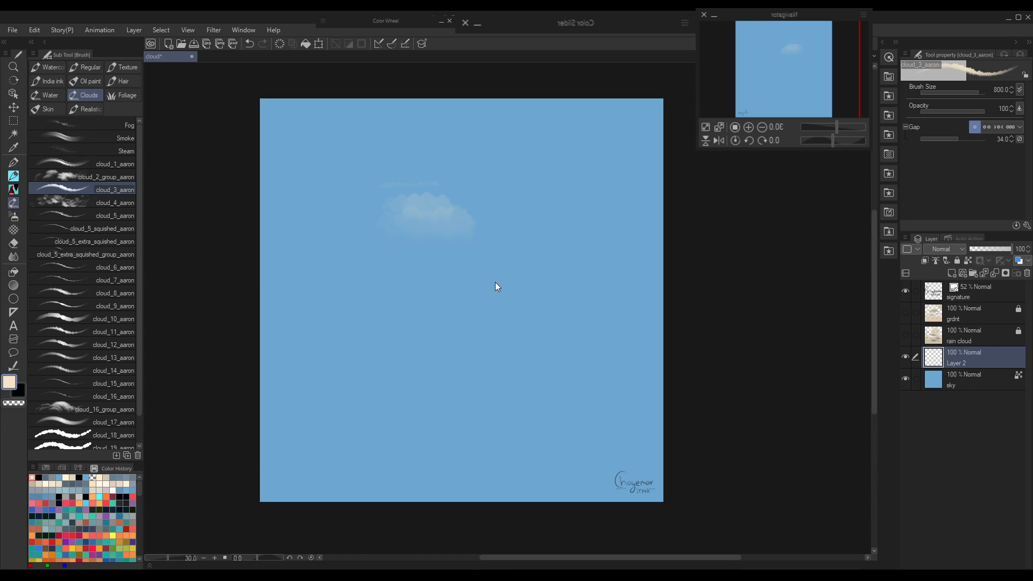
{"action": "left_click_drag", "start_coordinate": [377, 280], "coordinate": [587, 270]}
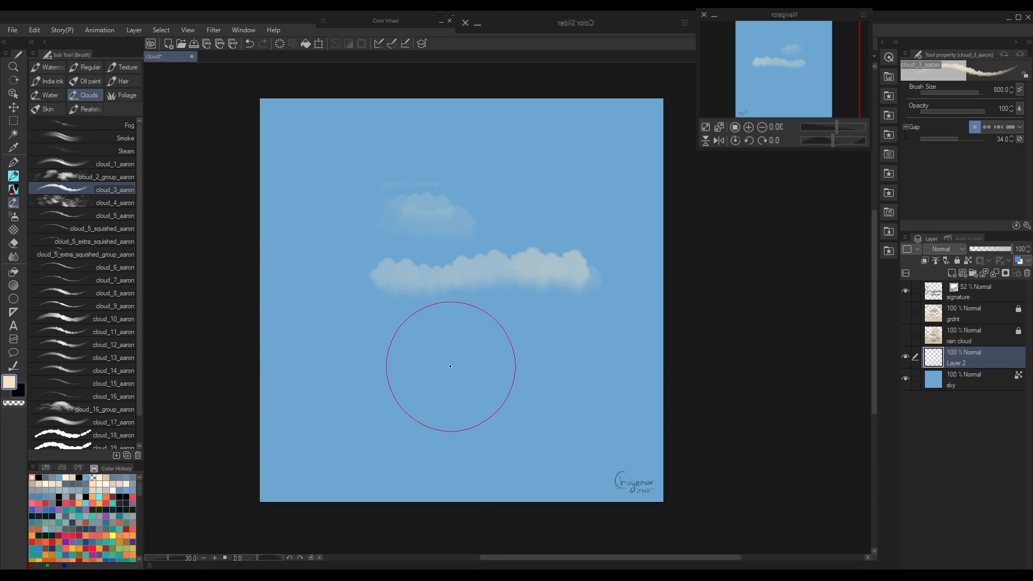
{"action": "key", "text": "Delete"}
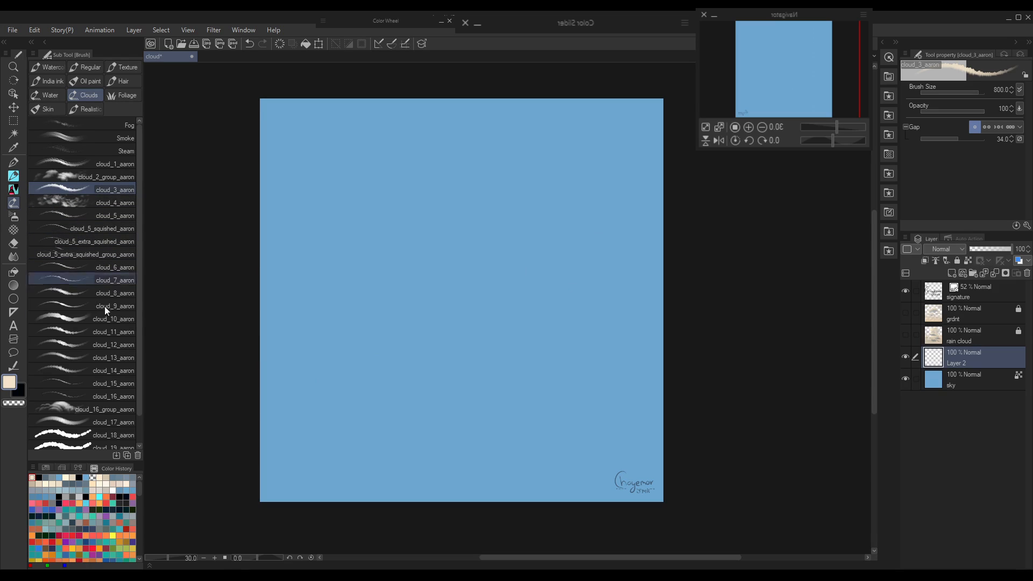
- Test the cloud_2_group_aaron brush with winding and broad horizontal scattered clouds, clearing Layer 2 after each attempt
{"action": "left_click", "coordinate": [98, 177]}
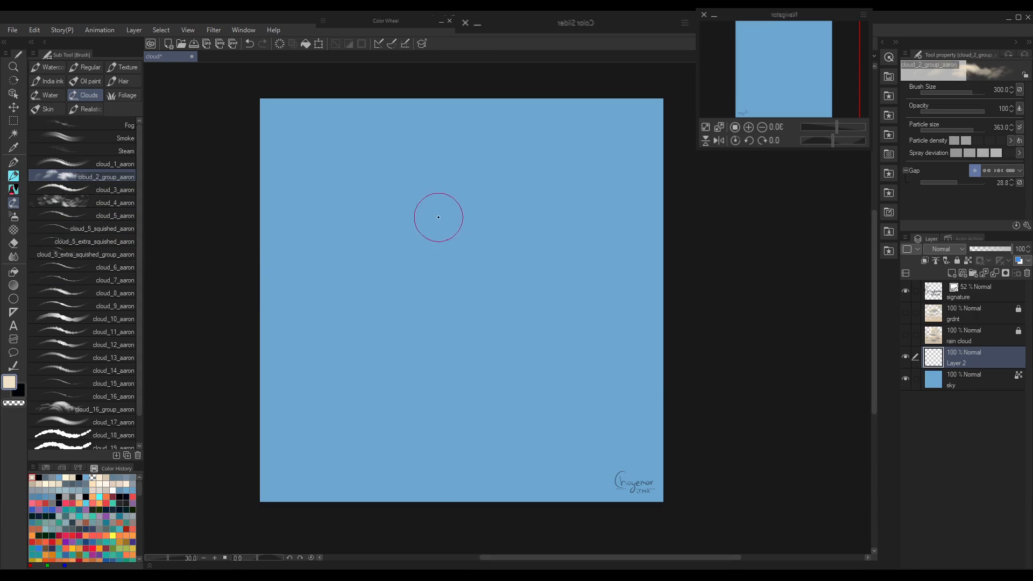
{"action": "mouse_move", "coordinate": [410, 196]}
{"action": "left_mouse_down"}
{"action": "mouse_move", "coordinate": [538, 300]}
{"action": "mouse_move", "coordinate": [393, 384]}
{"action": "mouse_move", "coordinate": [362, 348]}
{"action": "mouse_move", "coordinate": [402, 365]}
{"action": "mouse_move", "coordinate": [575, 361]}
{"action": "mouse_move", "coordinate": [306, 420]}
{"action": "mouse_move", "coordinate": [438, 418]}
{"action": "mouse_move", "coordinate": [409, 388]}
{"action": "left_mouse_up"}
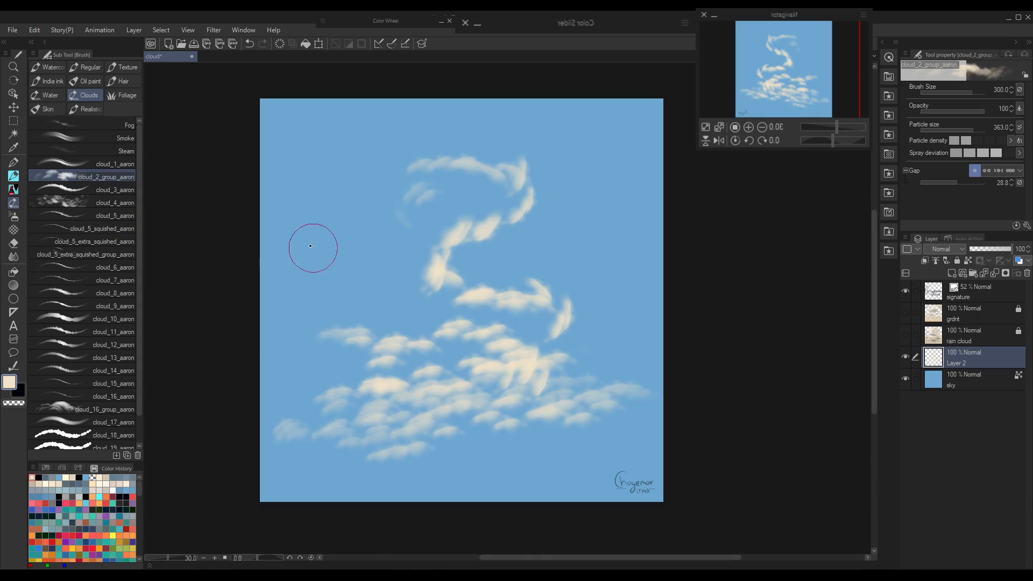
{"action": "left_click_drag", "start_coordinate": [314, 245], "coordinate": [665, 158]}
{"action": "key", "text": "Delete"}
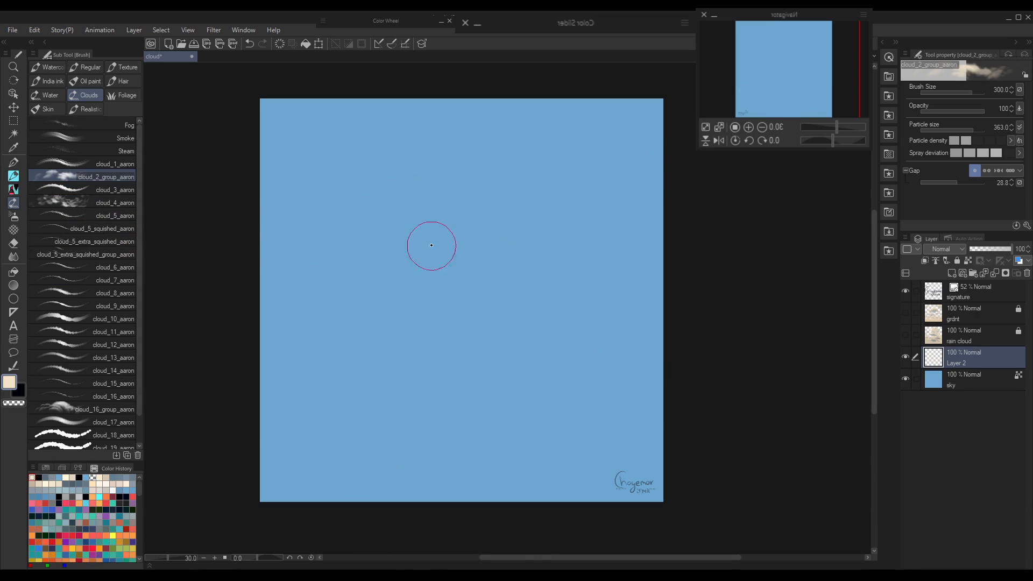
{"action": "mouse_move", "coordinate": [415, 170]}
{"action": "left_mouse_down"}
{"action": "mouse_move", "coordinate": [534, 189]}
{"action": "mouse_move", "coordinate": [514, 377]}
{"action": "left_mouse_up"}
{"action": "key", "text": "Delete"}
{"action": "mouse_move", "coordinate": [372, 231]}
{"action": "left_mouse_down"}
{"action": "mouse_move", "coordinate": [473, 213]}
{"action": "mouse_move", "coordinate": [563, 215]}
{"action": "mouse_move", "coordinate": [352, 270]}
{"action": "mouse_move", "coordinate": [558, 236]}
{"action": "mouse_move", "coordinate": [692, 247]}
{"action": "left_mouse_up"}
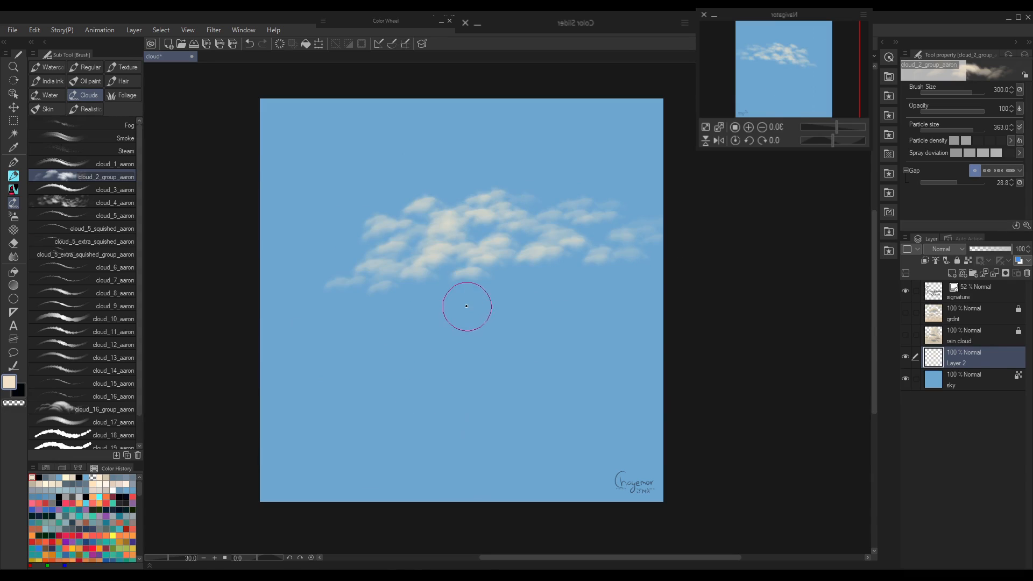
{"action": "key", "text": "Delete"}
{"action": "mouse_move", "coordinate": [372, 233]}
{"action": "left_mouse_down"}
{"action": "mouse_move", "coordinate": [488, 217]}
{"action": "mouse_move", "coordinate": [628, 219]}
{"action": "mouse_move", "coordinate": [426, 243]}
{"action": "mouse_move", "coordinate": [382, 280]}
{"action": "mouse_move", "coordinate": [637, 247]}
{"action": "left_mouse_up"}
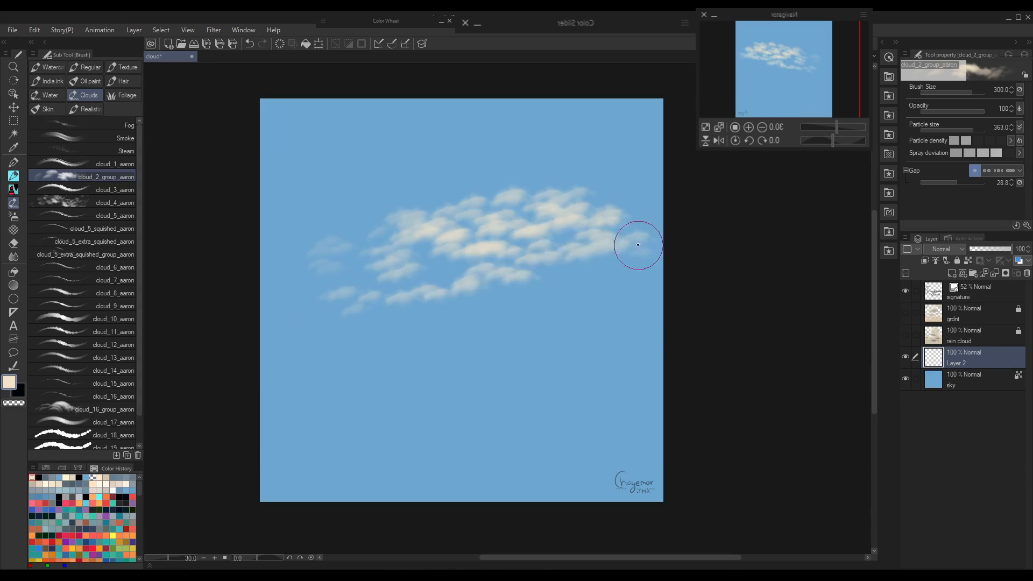
{"action": "key", "text": "Delete"}
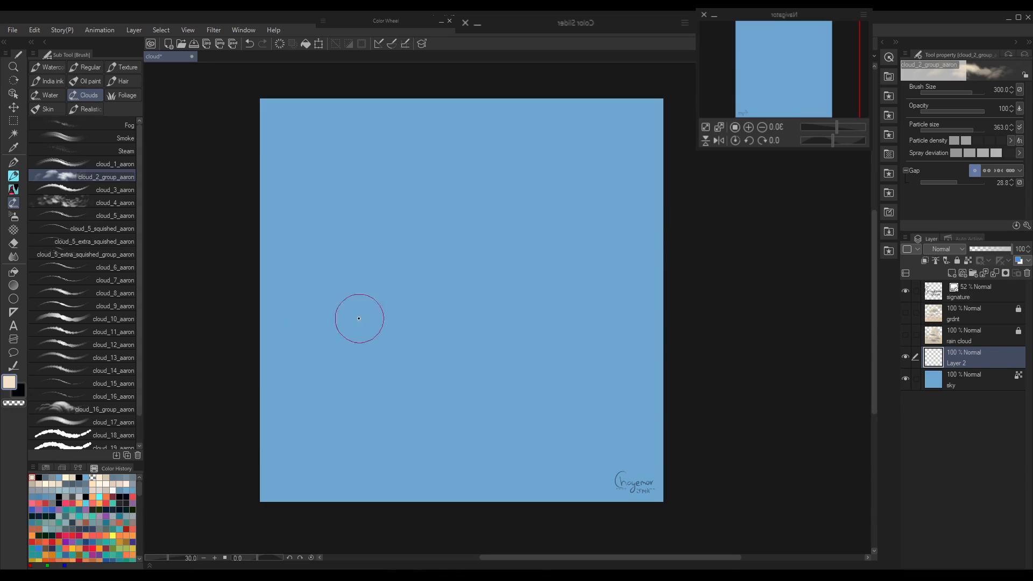
- Paint a large solid cream cloud silhouette reaching the canvas's right edge with the cloud_18_aaron brush
{"action": "left_click", "coordinate": [68, 438]}
{"action": "mouse_move", "coordinate": [415, 228]}
{"action": "left_mouse_down"}
{"action": "mouse_move", "coordinate": [470, 302]}
{"action": "mouse_move", "coordinate": [409, 231]}
{"action": "mouse_move", "coordinate": [404, 208]}
{"action": "mouse_move", "coordinate": [471, 365]}
{"action": "mouse_move", "coordinate": [535, 369]}
{"action": "mouse_move", "coordinate": [485, 249]}
{"action": "mouse_move", "coordinate": [350, 382]}
{"action": "mouse_move", "coordinate": [689, 355]}
{"action": "left_mouse_up"}
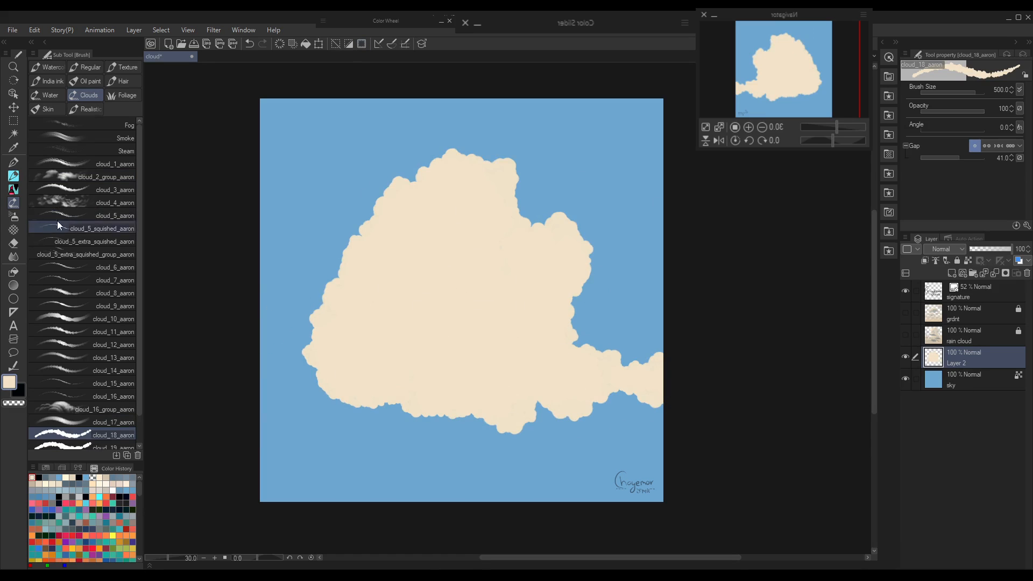
- Shade the cloud's left flank, base and inner folds in grey-blue with the cloud_2_group_aaron brush
{"action": "left_click", "coordinate": [97, 176]}
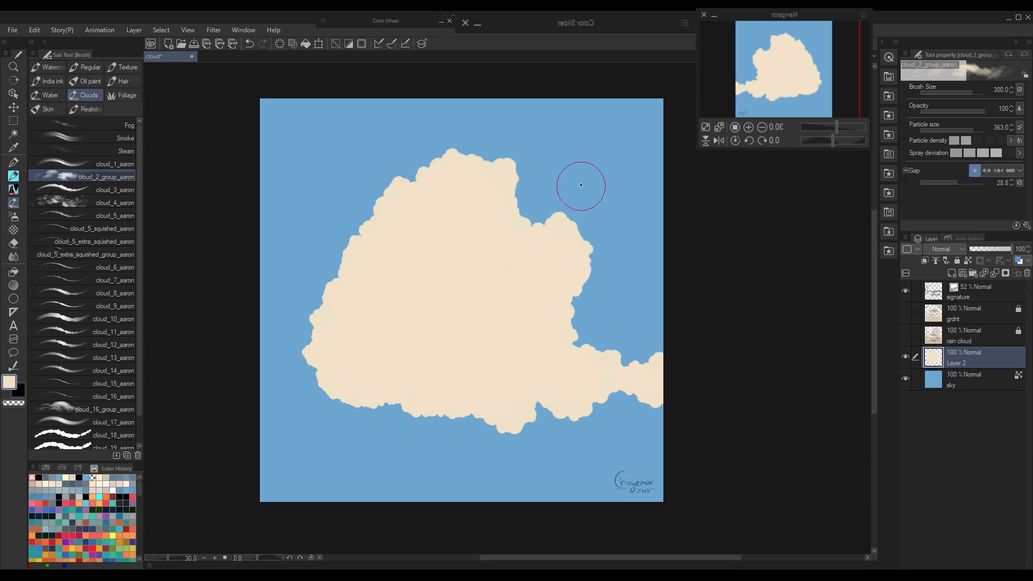
{"action": "left_click", "coordinate": [576, 212], "text": "alt"}
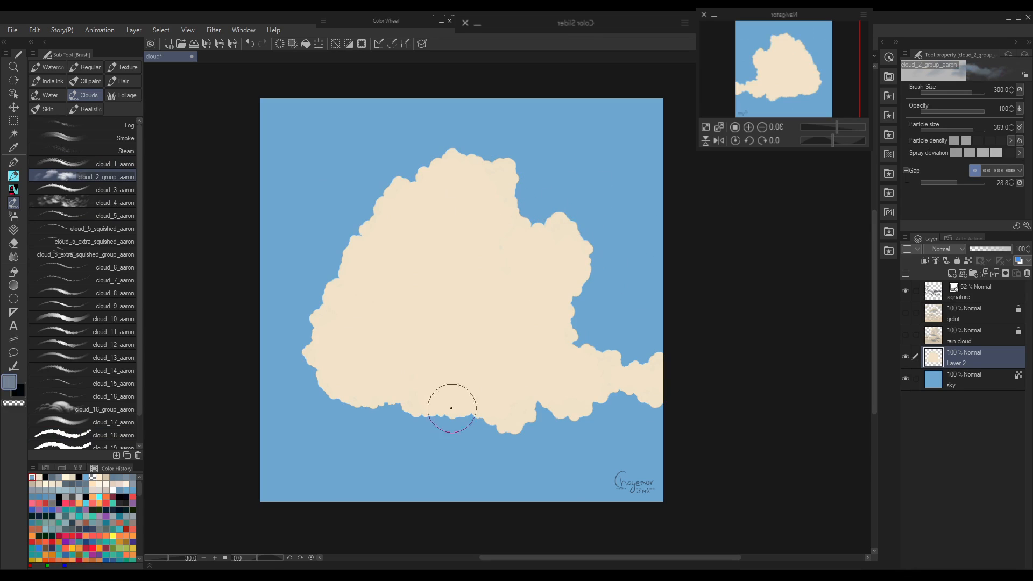
{"action": "mouse_move", "coordinate": [301, 340]}
{"action": "left_mouse_down"}
{"action": "mouse_move", "coordinate": [423, 409]}
{"action": "mouse_move", "coordinate": [339, 291]}
{"action": "mouse_move", "coordinate": [407, 371]}
{"action": "mouse_move", "coordinate": [346, 348]}
{"action": "mouse_move", "coordinate": [336, 308]}
{"action": "mouse_move", "coordinate": [405, 336]}
{"action": "mouse_move", "coordinate": [404, 366]}
{"action": "mouse_move", "coordinate": [390, 377]}
{"action": "mouse_move", "coordinate": [565, 413]}
{"action": "mouse_move", "coordinate": [438, 388]}
{"action": "mouse_move", "coordinate": [499, 394]}
{"action": "mouse_move", "coordinate": [380, 310]}
{"action": "mouse_move", "coordinate": [462, 390]}
{"action": "mouse_move", "coordinate": [366, 219]}
{"action": "mouse_move", "coordinate": [364, 318]}
{"action": "mouse_move", "coordinate": [349, 259]}
{"action": "mouse_move", "coordinate": [401, 288]}
{"action": "mouse_move", "coordinate": [502, 258]}
{"action": "mouse_move", "coordinate": [476, 177]}
{"action": "mouse_move", "coordinate": [428, 219]}
{"action": "mouse_move", "coordinate": [420, 189]}
{"action": "mouse_move", "coordinate": [480, 277]}
{"action": "mouse_move", "coordinate": [473, 148]}
{"action": "mouse_move", "coordinate": [429, 188]}
{"action": "mouse_move", "coordinate": [508, 278]}
{"action": "mouse_move", "coordinate": [459, 259]}
{"action": "mouse_move", "coordinate": [482, 169]}
{"action": "mouse_move", "coordinate": [499, 160]}
{"action": "mouse_move", "coordinate": [453, 289]}
{"action": "left_mouse_up"}
- Paint pale cream highlights over the cloud's body and its tail at the right edge, and clear the selection
{"action": "left_click", "coordinate": [417, 277], "text": "alt"}
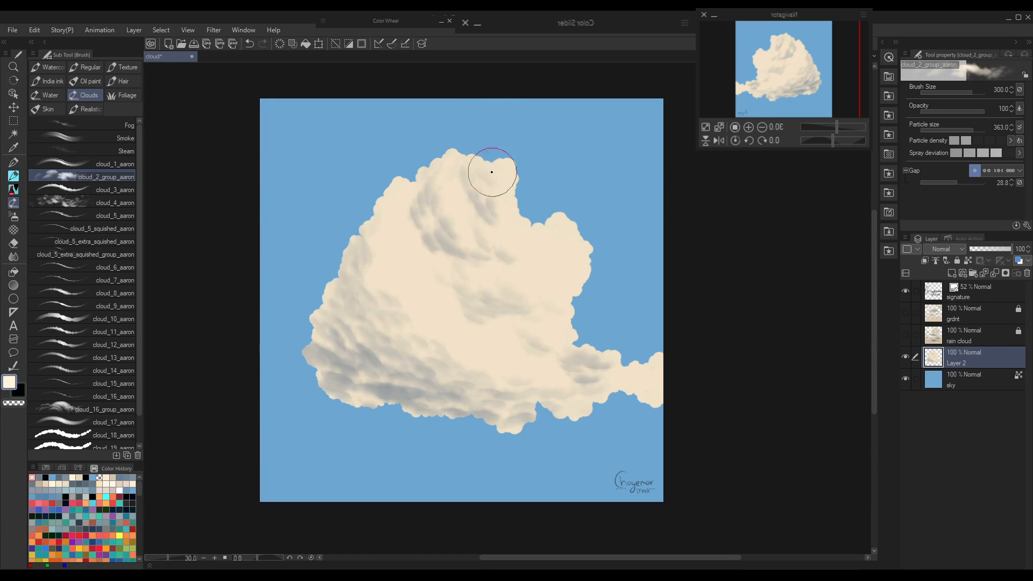
{"action": "mouse_move", "coordinate": [492, 173]}
{"action": "left_mouse_down"}
{"action": "mouse_move", "coordinate": [486, 158]}
{"action": "mouse_move", "coordinate": [581, 263]}
{"action": "mouse_move", "coordinate": [532, 231]}
{"action": "mouse_move", "coordinate": [570, 250]}
{"action": "mouse_move", "coordinate": [664, 365]}
{"action": "left_mouse_up"}
{"action": "mouse_move", "coordinate": [396, 273]}
{"action": "left_mouse_down"}
{"action": "mouse_move", "coordinate": [369, 266]}
{"action": "mouse_move", "coordinate": [521, 362]}
{"action": "mouse_move", "coordinate": [555, 265]}
{"action": "mouse_move", "coordinate": [706, 418]}
{"action": "left_mouse_up"}
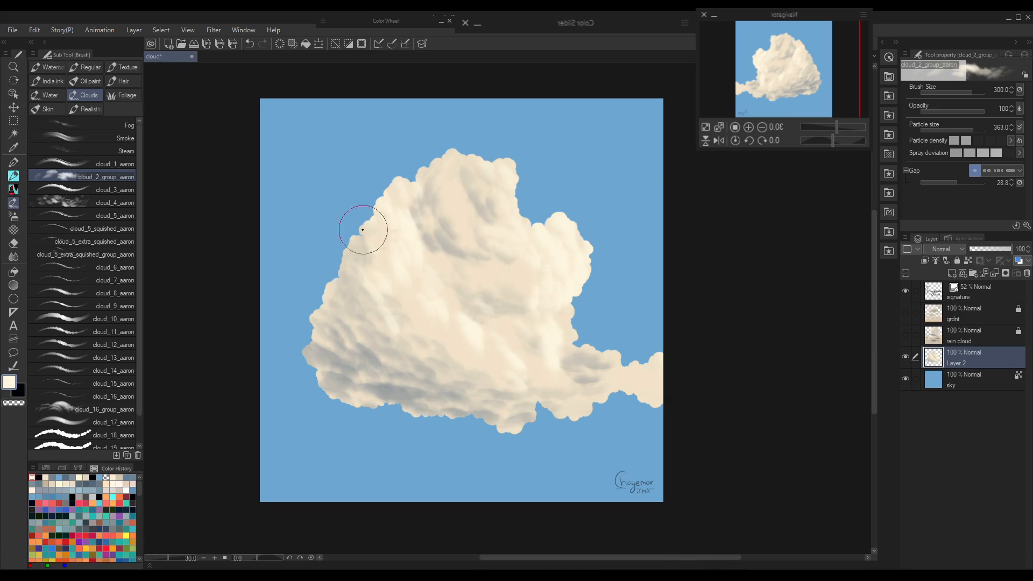
{"action": "mouse_move", "coordinate": [629, 360]}
{"action": "left_mouse_down"}
{"action": "mouse_move", "coordinate": [672, 371]}
{"action": "mouse_move", "coordinate": [660, 404]}
{"action": "left_mouse_up"}
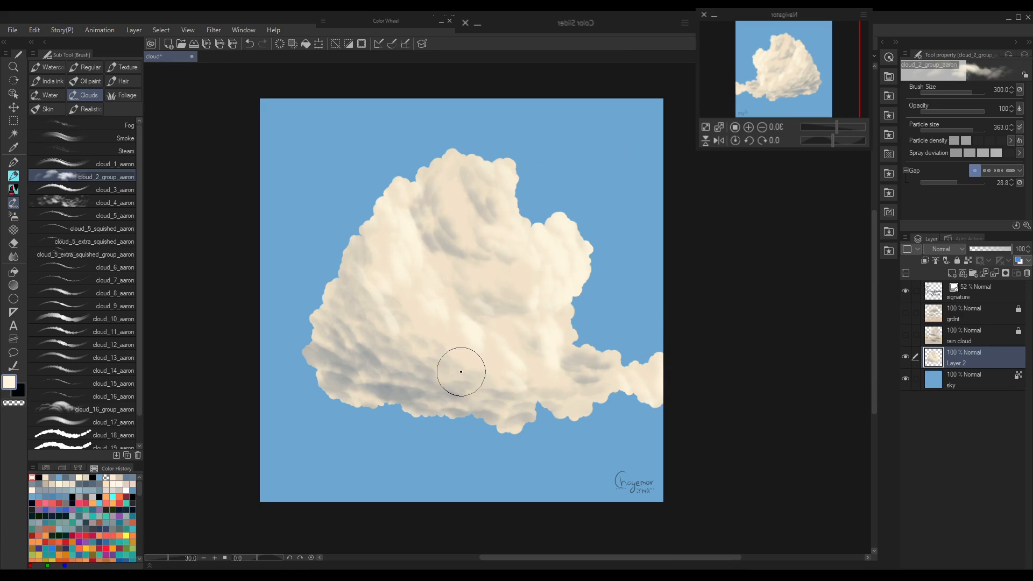
{"action": "key", "text": "ctrl+h"}
{"action": "key", "text": "ctrl+d"}
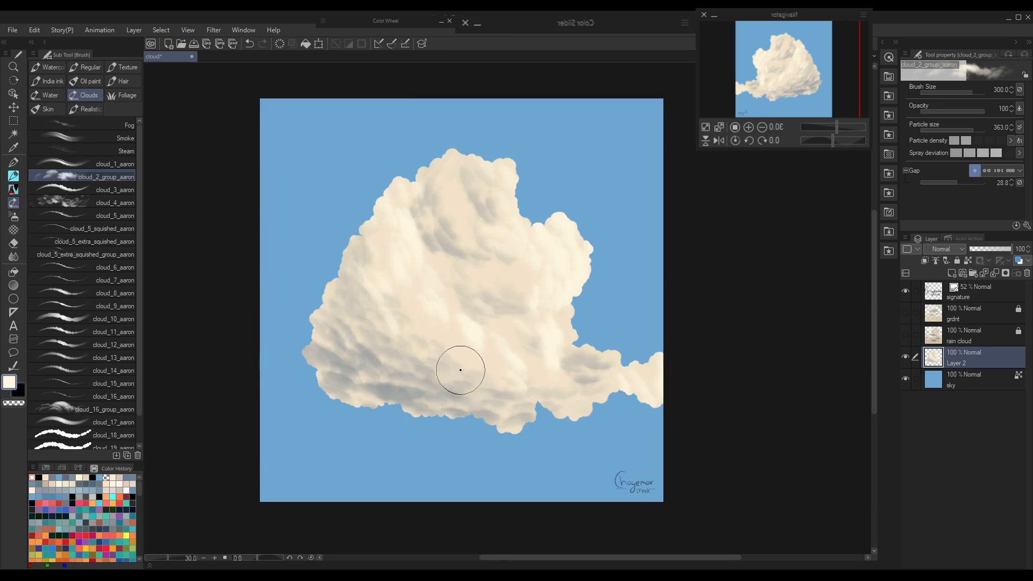
- Clear the painted cloud from Layer 2, and try a cloud row at brush size 300 before undoing it
{"action": "key", "text": "Delete"}
{"action": "left_click_drag", "start_coordinate": [317, 207], "coordinate": [557, 227]}
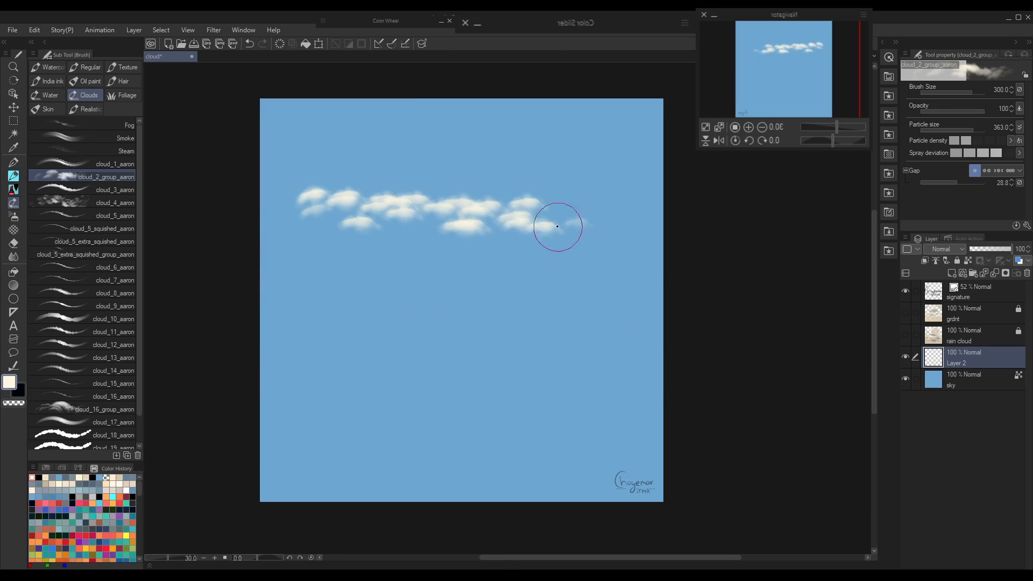
{"action": "key", "text": "ctrl+z"}
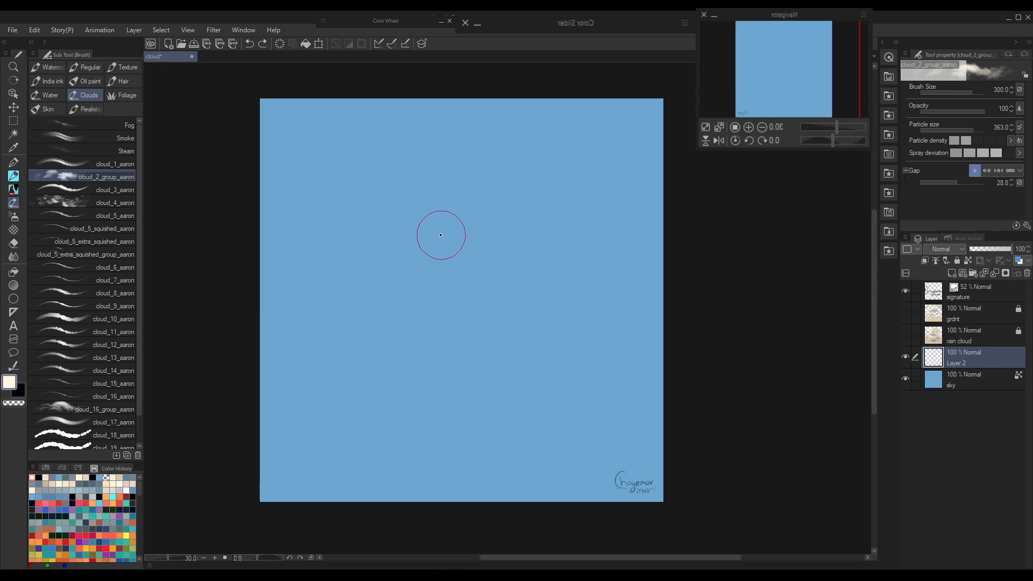
- Paint widely scattered clouds across the upper middle of the canvas with the cloud_2_group_aaron brush at size 800
{"action": "key", "text": "bracketright"}
{"action": "key", "text": "bracketright"}
{"action": "key", "text": "bracketright"}
{"action": "key", "text": "bracketright"}
{"action": "left_click_drag", "start_coordinate": [358, 226], "coordinate": [537, 249]}
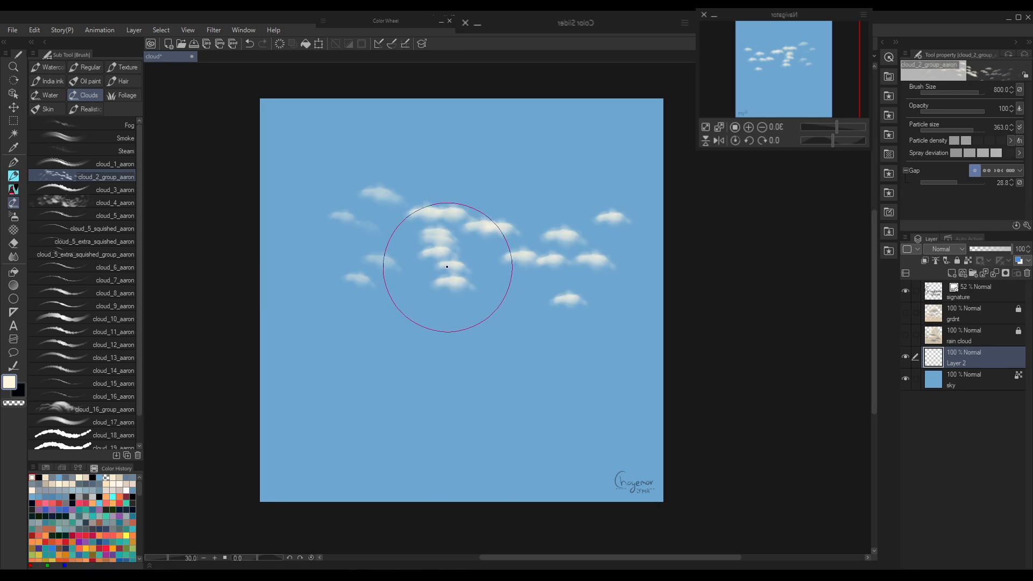
- Paint a dense horizontal cloud row below the scattered clouds, reaching the canvas's right edge, at brush size 170
{"action": "key", "text": "bracketleft"}
{"action": "key", "text": "bracketleft"}
{"action": "key", "text": "bracketleft"}
{"action": "key", "text": "bracketleft"}
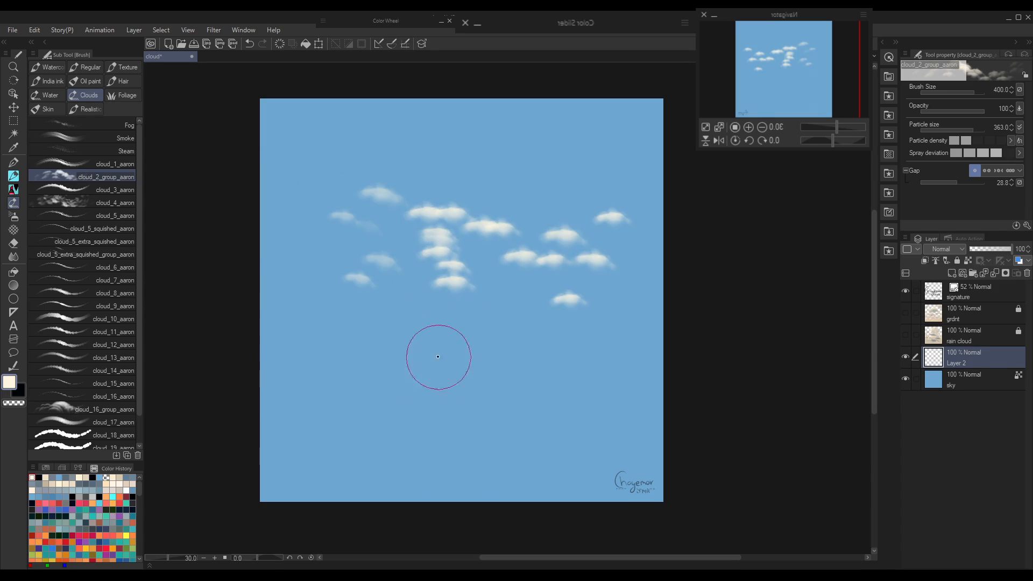
{"action": "key", "text": "bracketleft"}
{"action": "key", "text": "bracketleft"}
{"action": "key", "text": "bracketleft"}
{"action": "key", "text": "bracketleft"}
{"action": "key", "text": "bracketleft"}
{"action": "left_click_drag", "start_coordinate": [349, 353], "coordinate": [650, 345]}
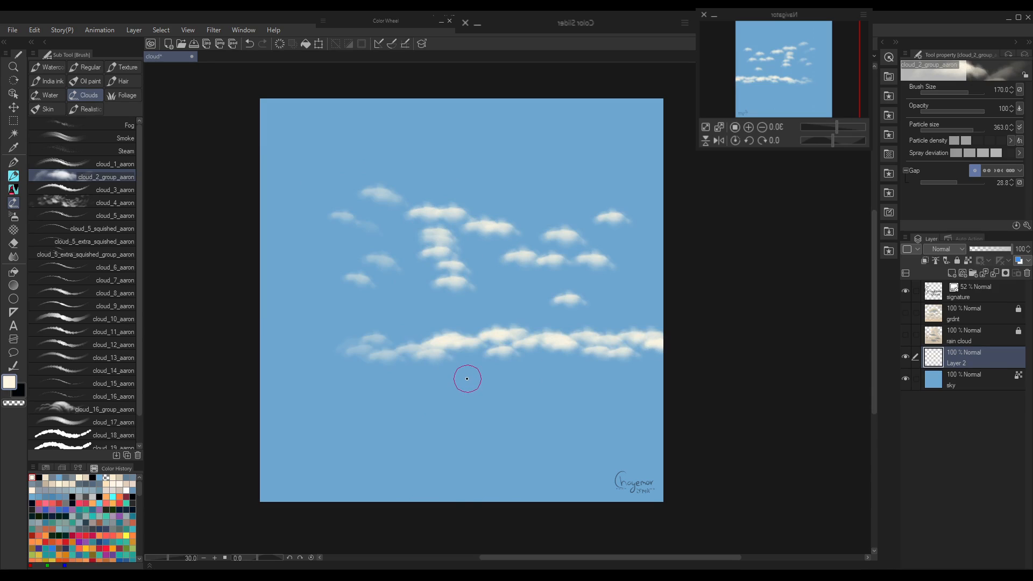
- Mark the cloud spacing with double-headed arrows using the Turnip pen at size 12, and clear Layer 2
{"action": "key", "text": "p"}
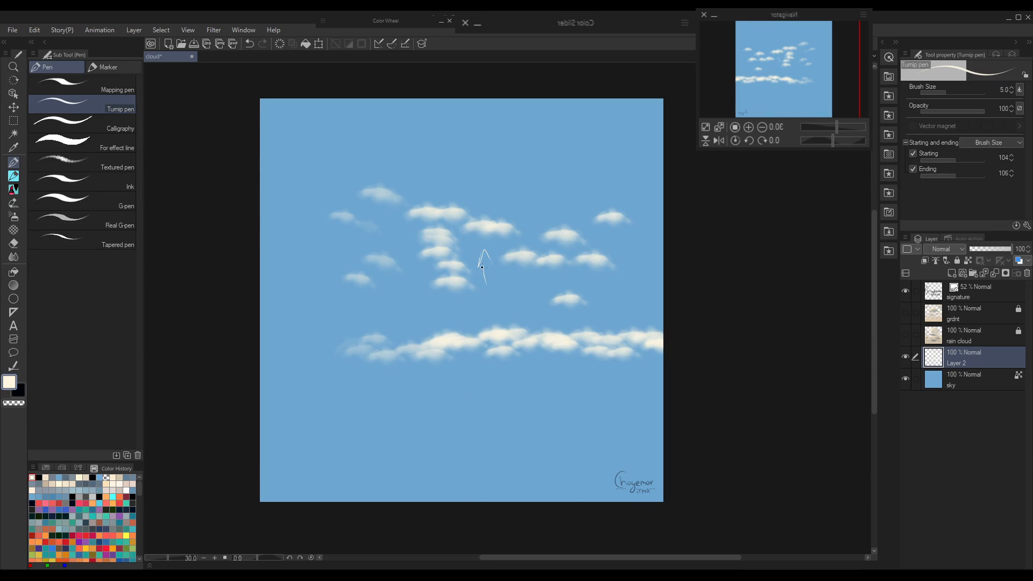
{"action": "key", "text": "bracketright"}
{"action": "key", "text": "bracketright"}
{"action": "key", "text": "bracketright"}
{"action": "key", "text": "bracketright"}
{"action": "key", "text": "bracketright"}
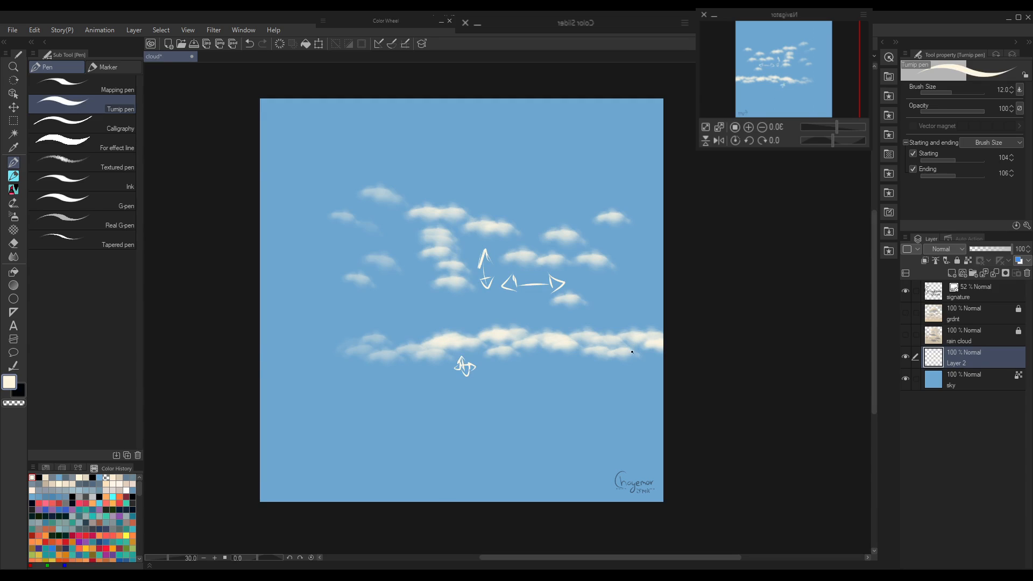
{"action": "key", "text": "Delete"}
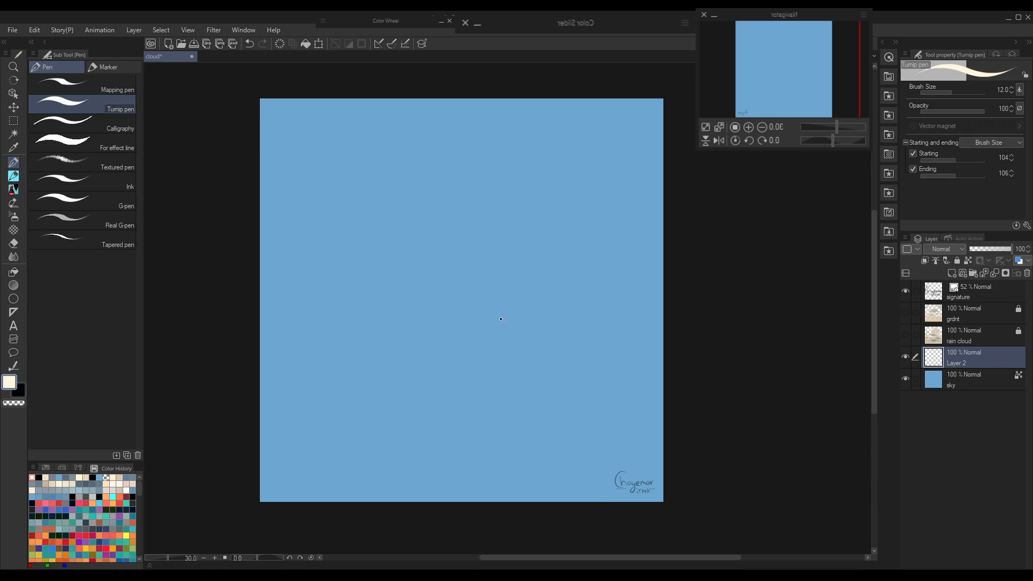
- Return to the cloud_2_group_aaron brush and compare its outline at sizes ranging from 300 up to 1700
{"action": "key", "text": "b"}
{"action": "key", "text": "bracketright"}
{"action": "key", "text": "bracketright"}
{"action": "key", "text": "bracketright"}
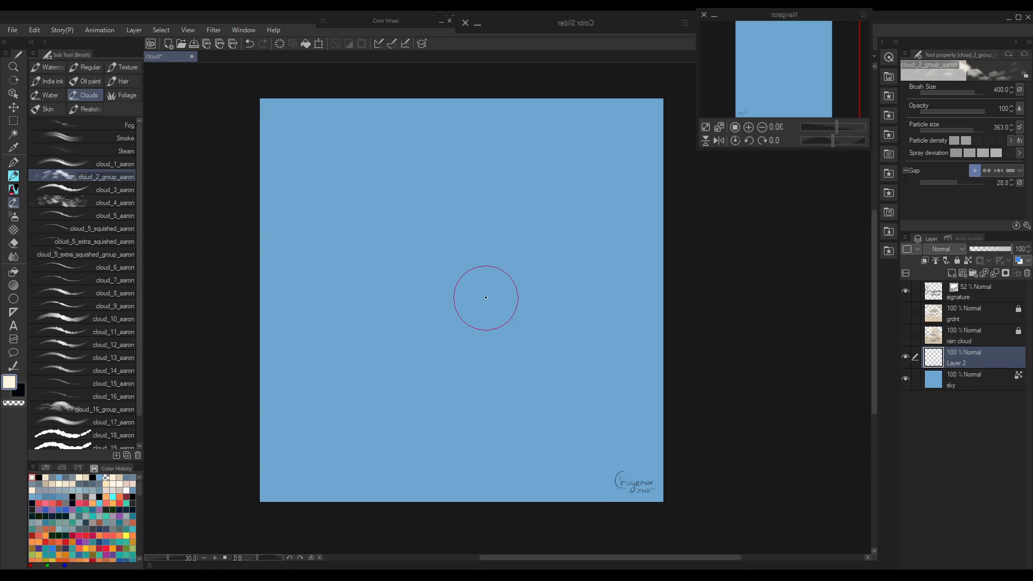
{"action": "key", "text": "bracketleft"}
{"action": "key", "text": "bracketleft"}
{"action": "key", "text": "bracketright"}
{"action": "key", "text": "bracketright"}
{"action": "key", "text": "bracketleft"}
{"action": "key", "text": "bracketleft"}
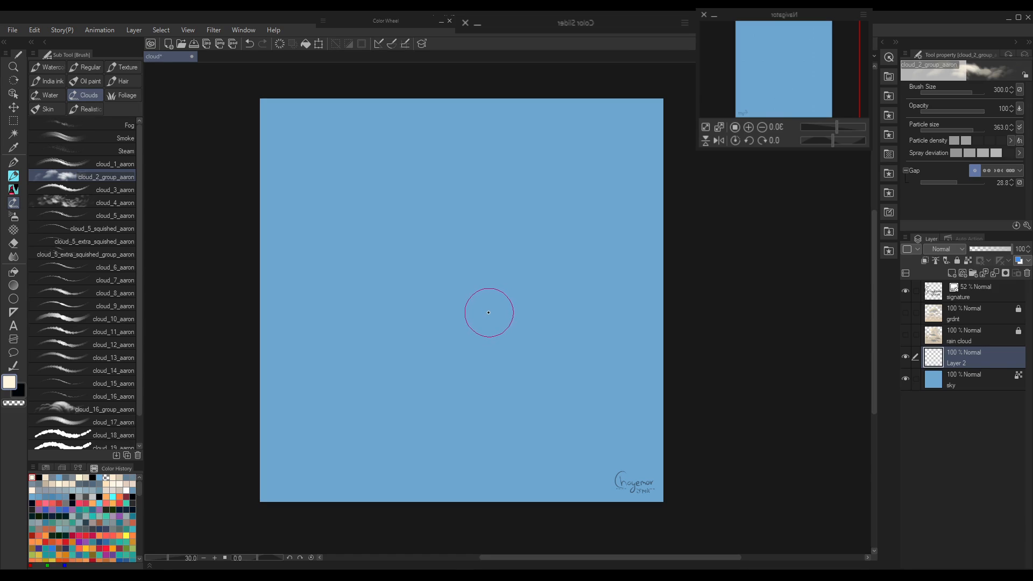
{"action": "key", "text": "bracketright"}
{"action": "key", "text": "bracketright"}
{"action": "key", "text": "bracketright"}
{"action": "key", "text": "bracketright"}
{"action": "key", "text": "bracketright"}
{"action": "key", "text": "bracketright"}
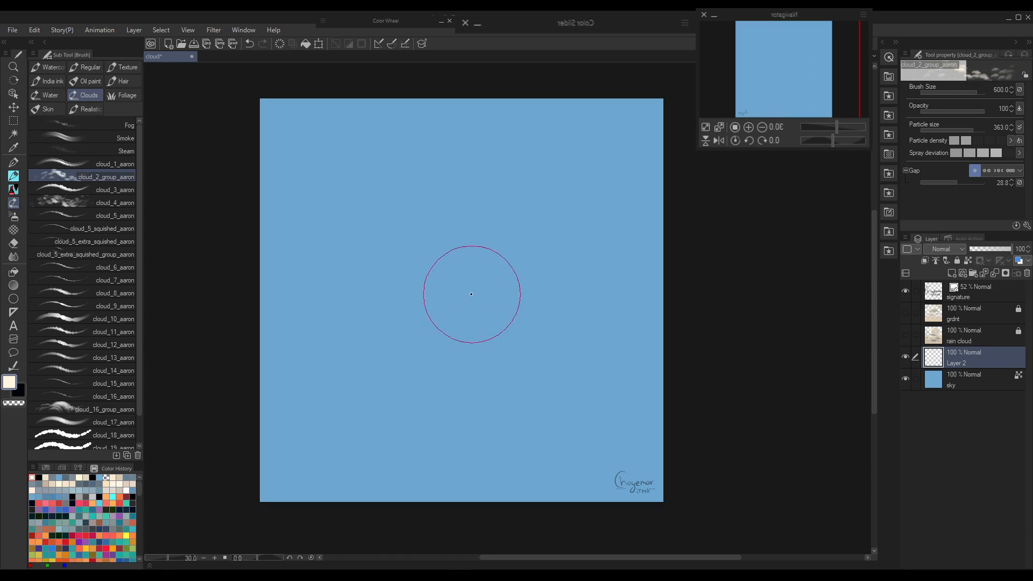
{"action": "key", "text": "bracketright"}
{"action": "key", "text": "bracketright"}
{"action": "key", "text": "bracketright"}
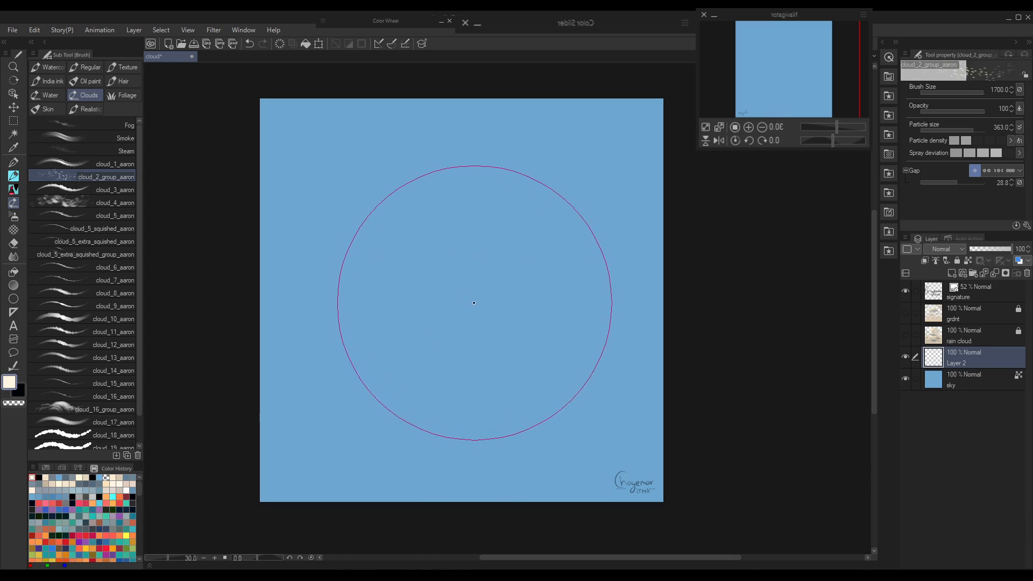
- Draw a large thin black circle outline on Layer 2 with the Ellipse tool and move it to the canvas centre
{"action": "key", "text": "p"}
{"action": "left_click", "coordinate": [19, 299]}
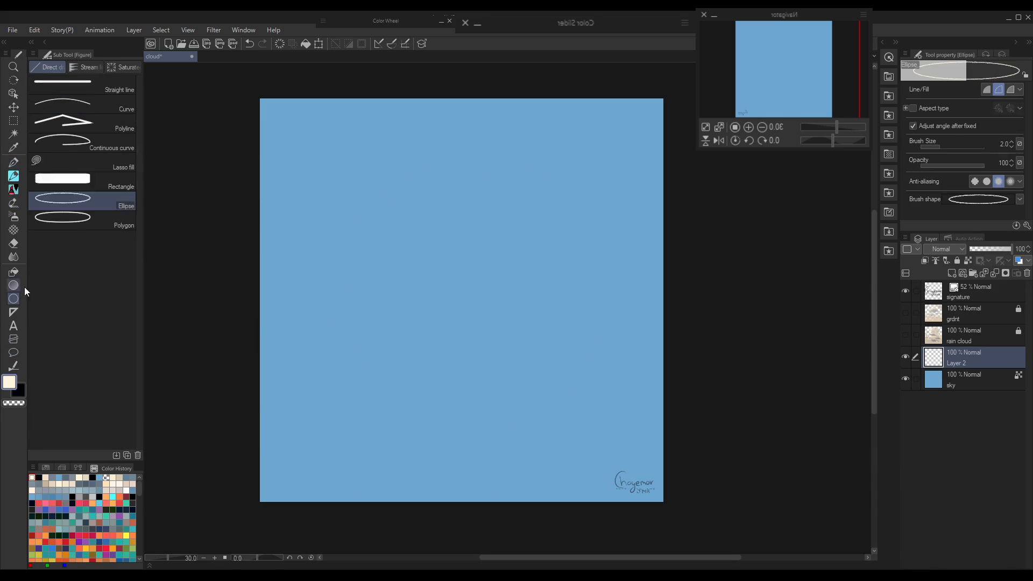
{"action": "left_click", "coordinate": [98, 199]}
{"action": "mouse_move", "coordinate": [355, 167]}
{"action": "left_mouse_down"}
{"action": "mouse_move", "coordinate": [676, 445]}
{"action": "mouse_move", "coordinate": [657, 467]}
{"action": "left_mouse_up"}
{"action": "left_click", "coordinate": [550, 322]}
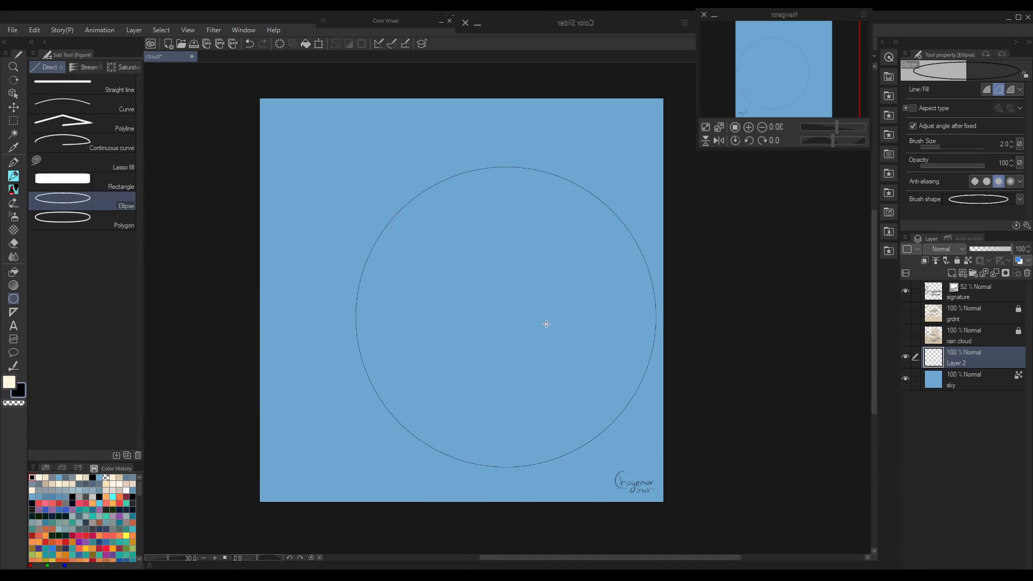
{"action": "key", "text": "k"}
{"action": "left_click_drag", "start_coordinate": [547, 328], "coordinate": [521, 316]}
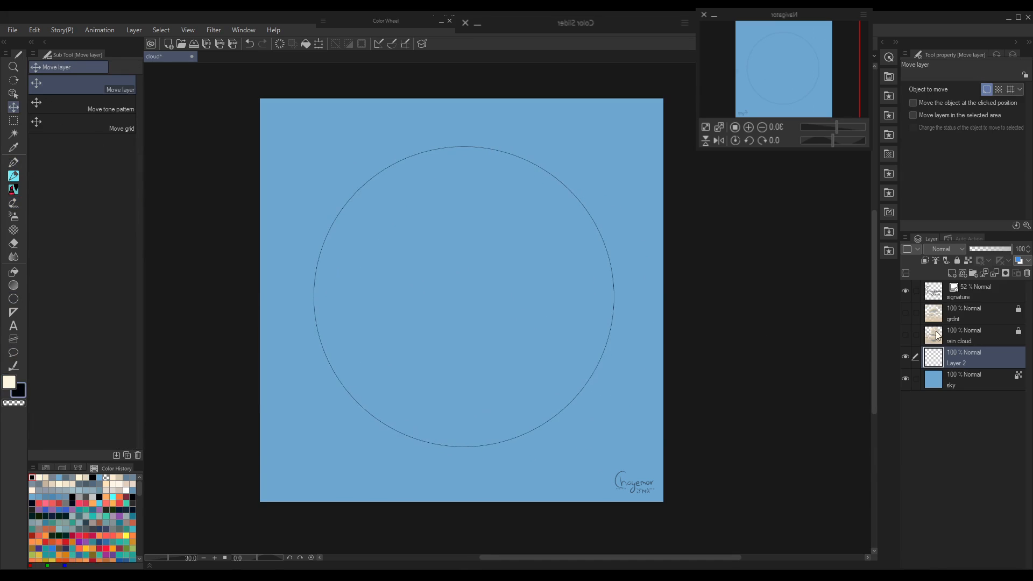
- Add a new layer above the circle and set the cloud_2_group_aaron brush size to 1800 to roughly match the circle
{"action": "left_click", "coordinate": [953, 273]}
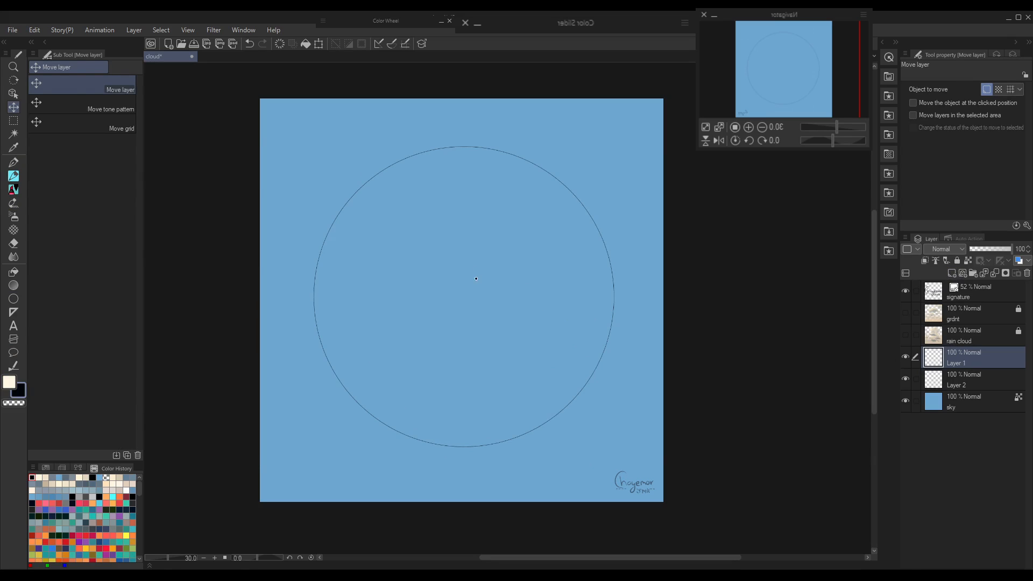
{"action": "key", "text": "b"}
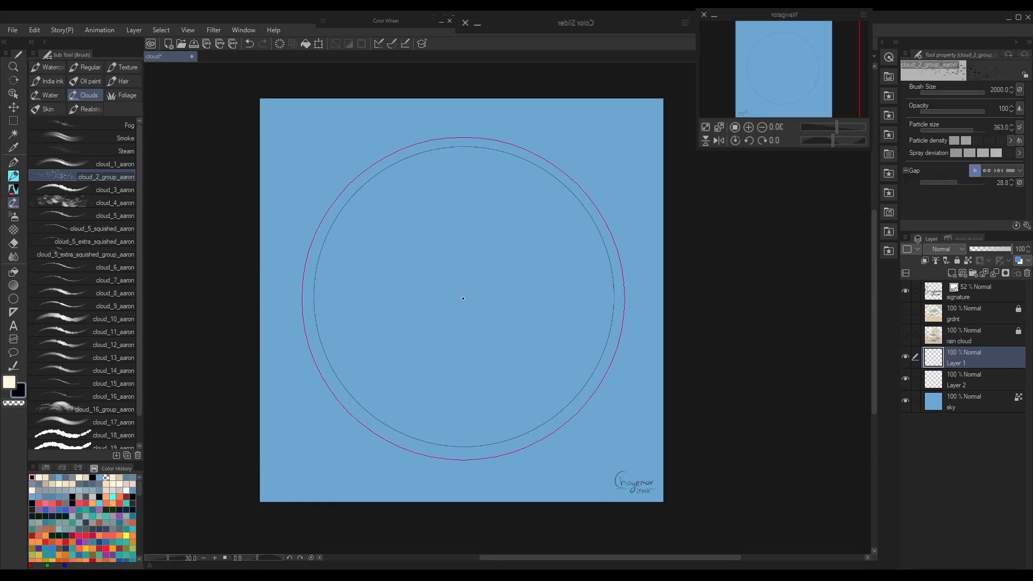
{"action": "key", "text": "bracketleft"}
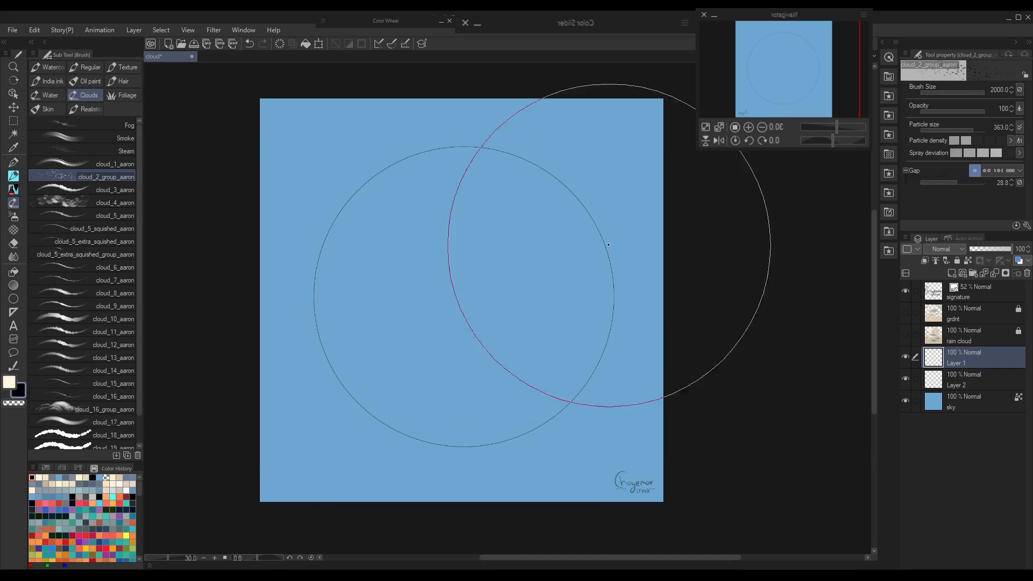
{"action": "left_click", "coordinate": [1012, 92]}
{"action": "left_click", "coordinate": [1012, 92]}
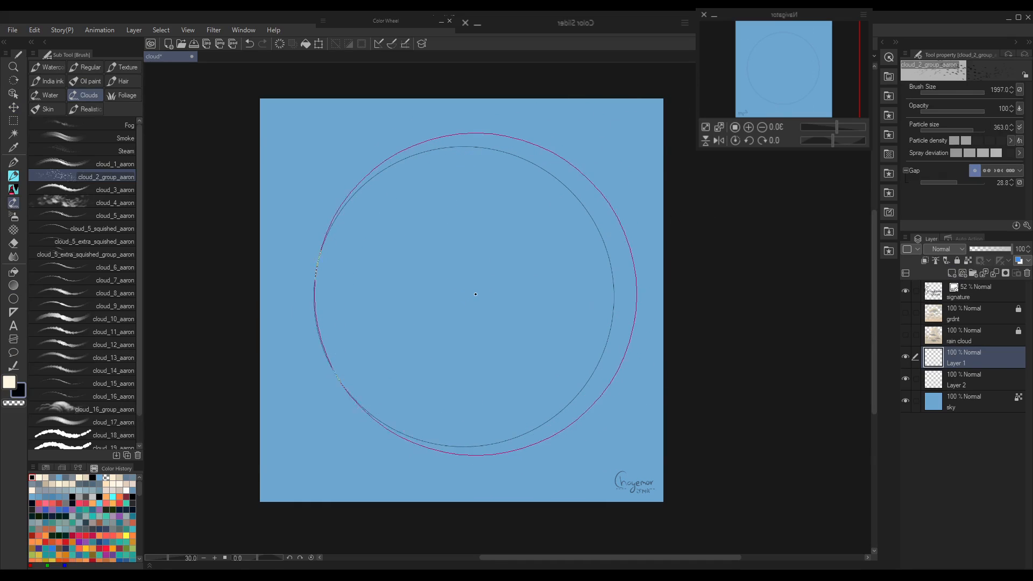
{"action": "left_click", "coordinate": [1012, 92]}
{"action": "left_click", "coordinate": [1012, 91]}
{"action": "left_click", "coordinate": [1012, 91]}
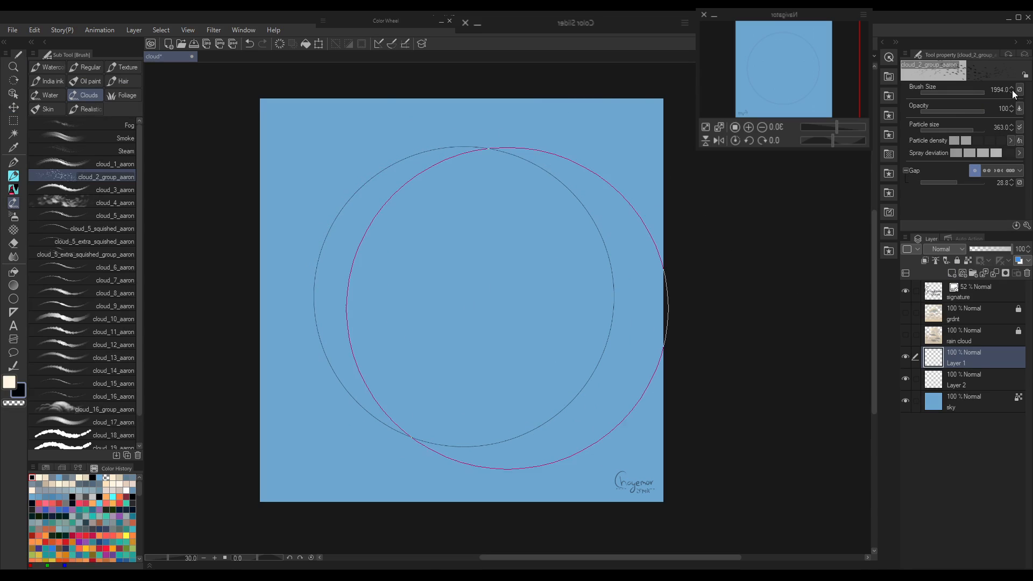
{"action": "left_click", "coordinate": [968, 93]}
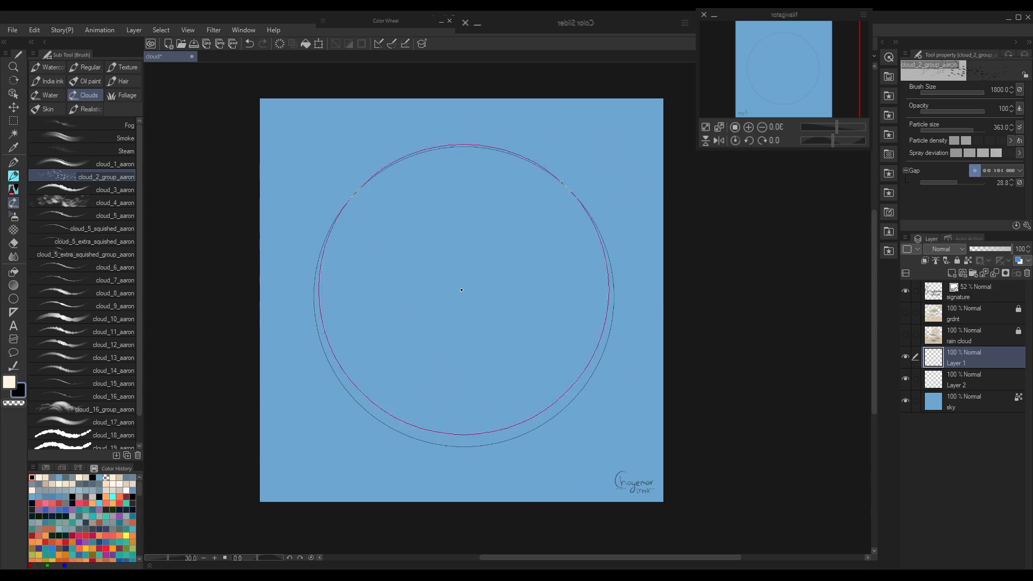
- Sketch looping circular strokes around the inside of the guide circle with the Turnip pen, and undo them
{"action": "key", "text": "p"}
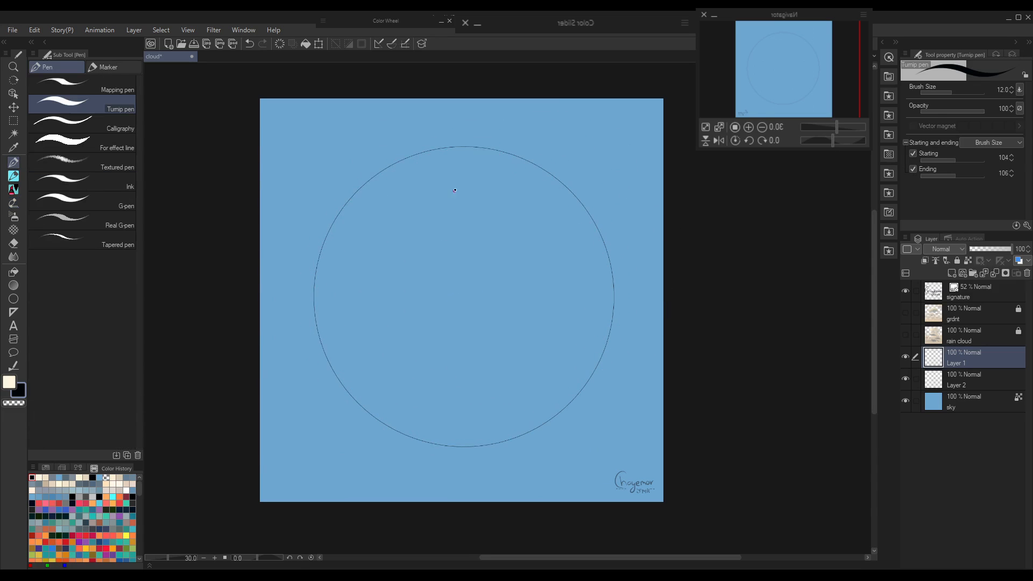
{"action": "mouse_move", "coordinate": [455, 190]}
{"action": "left_mouse_down"}
{"action": "mouse_move", "coordinate": [535, 208]}
{"action": "mouse_move", "coordinate": [474, 179]}
{"action": "left_mouse_up"}
{"action": "key", "text": "ctrl+z"}
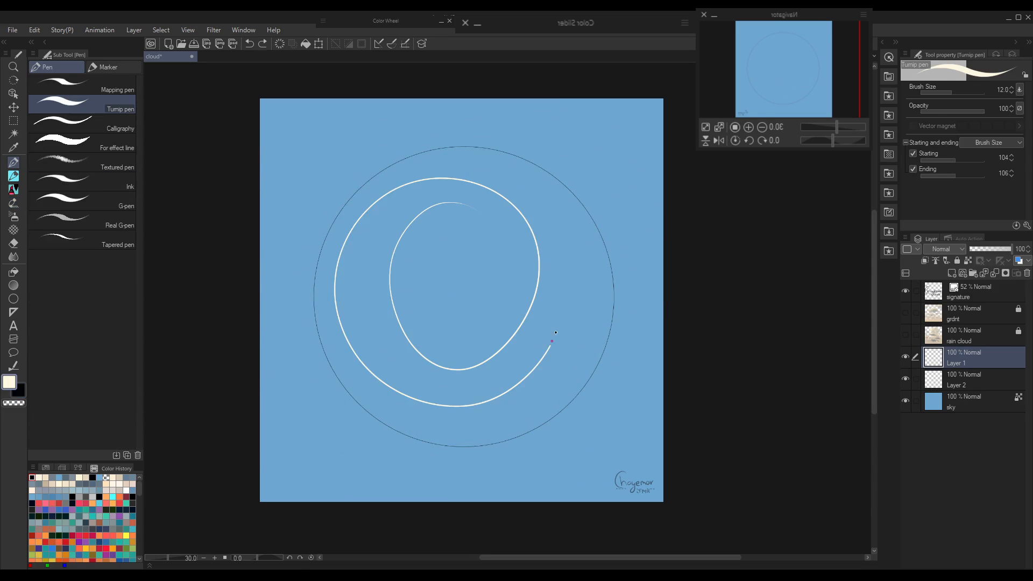
{"action": "left_click_drag", "start_coordinate": [556, 333], "coordinate": [546, 201]}
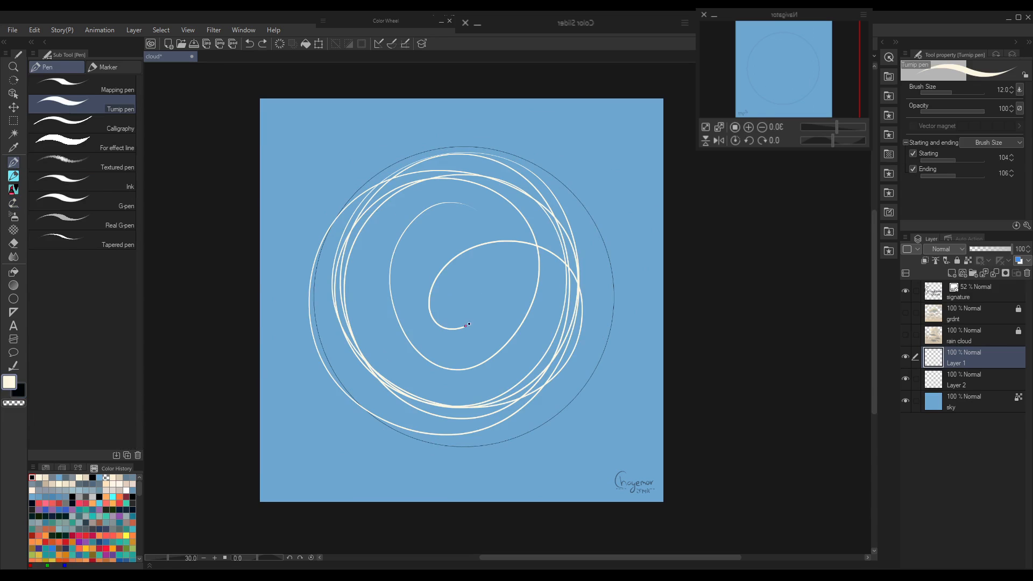
{"action": "left_click_drag", "start_coordinate": [469, 325], "coordinate": [471, 306]}
{"action": "key", "text": "ctrl+z"}
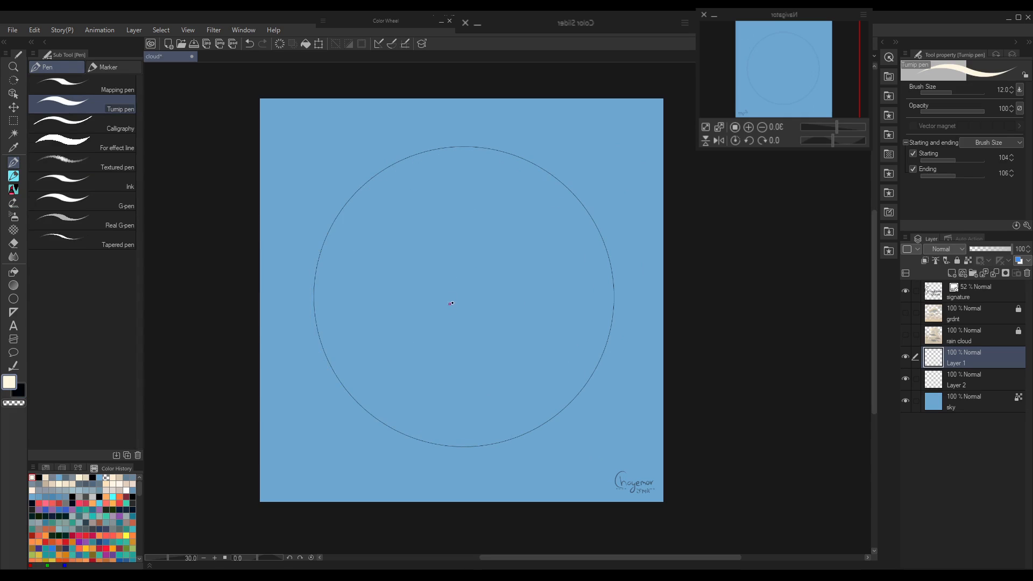
- Try a short cloud_2_group_aaron stroke at the circle's centre with the brush at size 1800, and undo it
{"action": "key", "text": "b"}
{"action": "mouse_move", "coordinate": [461, 291]}
{"action": "left_mouse_down"}
{"action": "mouse_move", "coordinate": [485, 290]}
{"action": "mouse_move", "coordinate": [458, 302]}
{"action": "mouse_move", "coordinate": [465, 290]}
{"action": "mouse_move", "coordinate": [452, 301]}
{"action": "mouse_move", "coordinate": [462, 296]}
{"action": "mouse_move", "coordinate": [455, 287]}
{"action": "mouse_move", "coordinate": [467, 291]}
{"action": "mouse_move", "coordinate": [448, 303]}
{"action": "mouse_move", "coordinate": [462, 287]}
{"action": "mouse_move", "coordinate": [474, 359]}
{"action": "mouse_move", "coordinate": [452, 297]}
{"action": "left_mouse_up"}
{"action": "key", "text": "ctrl+z"}
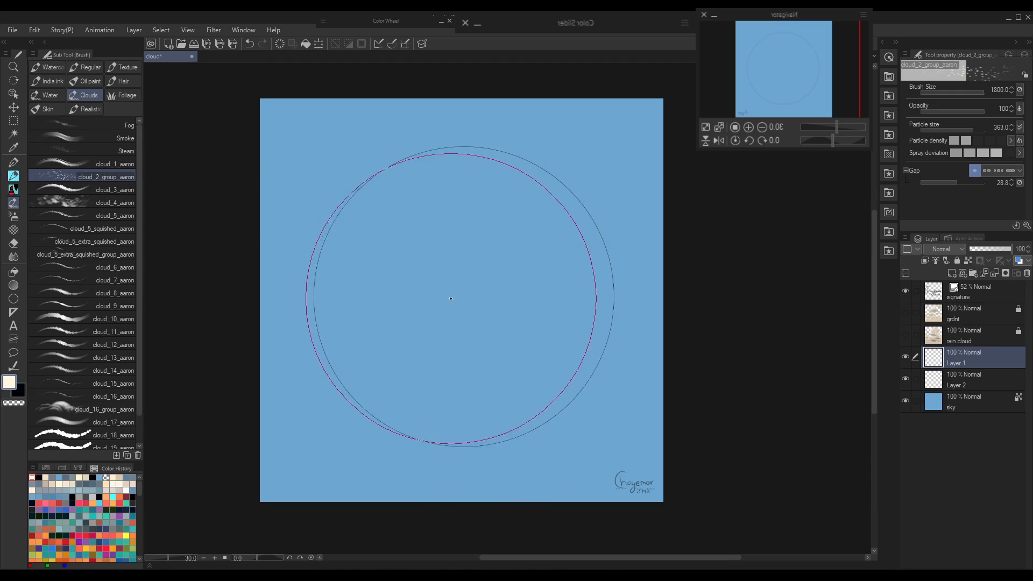
- Try a cloud cluster inside the circle with the cloud_2_group_aaron brush at size 800, and undo it
{"action": "key", "text": "bracketleft"}
{"action": "key", "text": "bracketleft"}
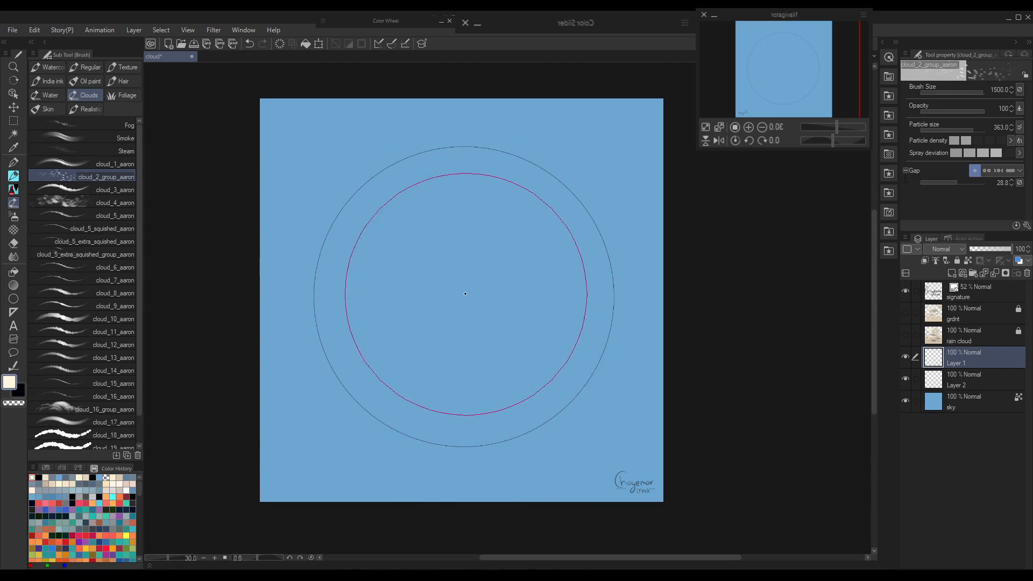
{"action": "key", "text": "bracketleft"}
{"action": "key", "text": "bracketleft"}
{"action": "key", "text": "bracketleft"}
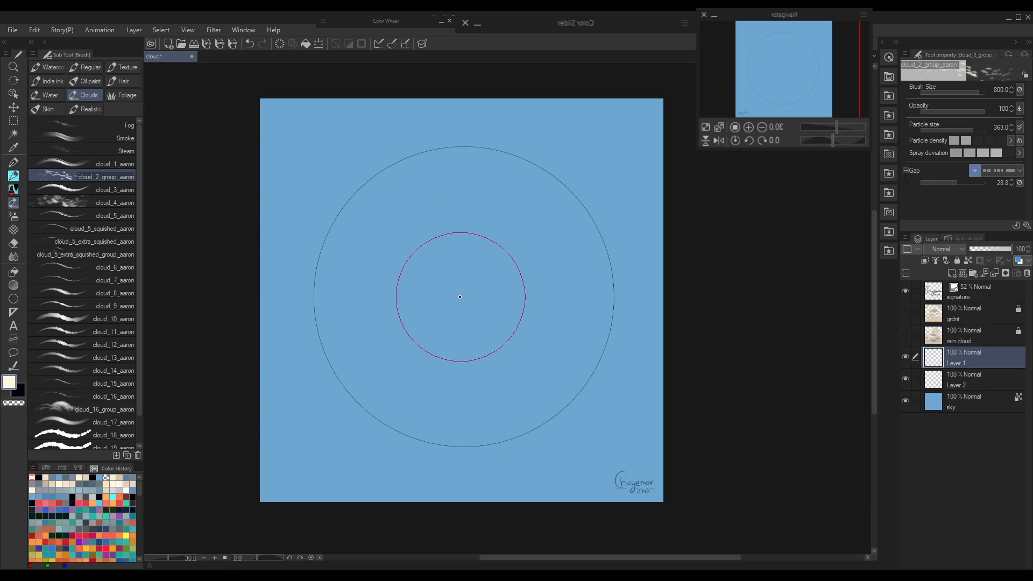
{"action": "left_click_drag", "start_coordinate": [460, 296], "coordinate": [448, 315]}
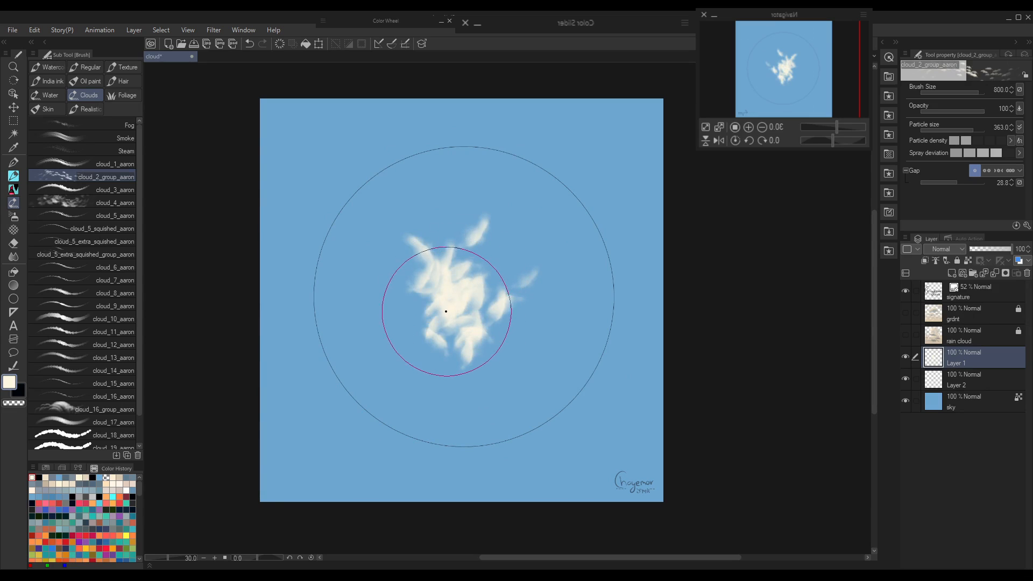
{"action": "key", "text": "ctrl+z"}
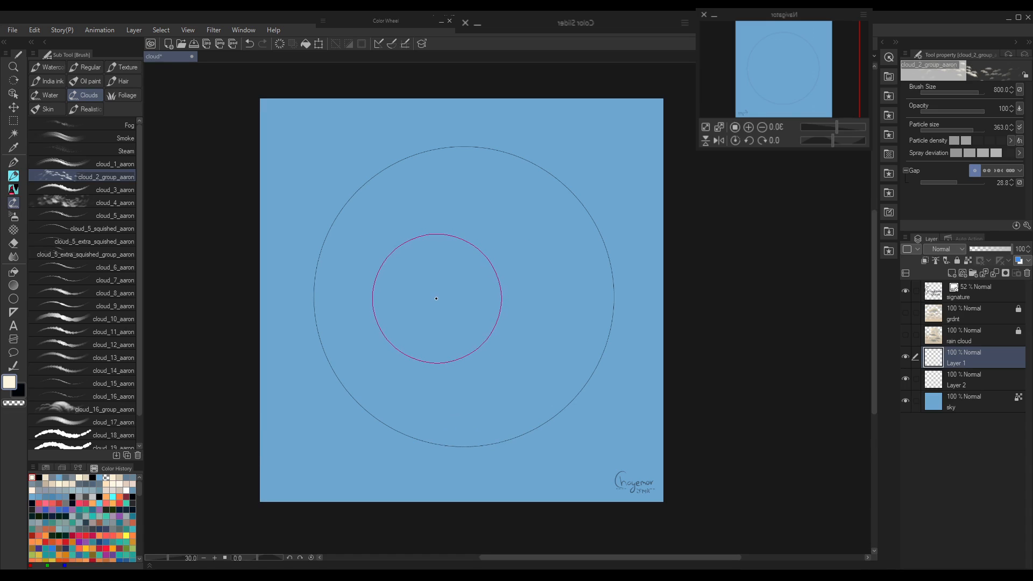
- Hide the circle's layer and paint scattered clouds across the upper part of the sky at brush size 1000
{"action": "key", "text": "bracketright"}
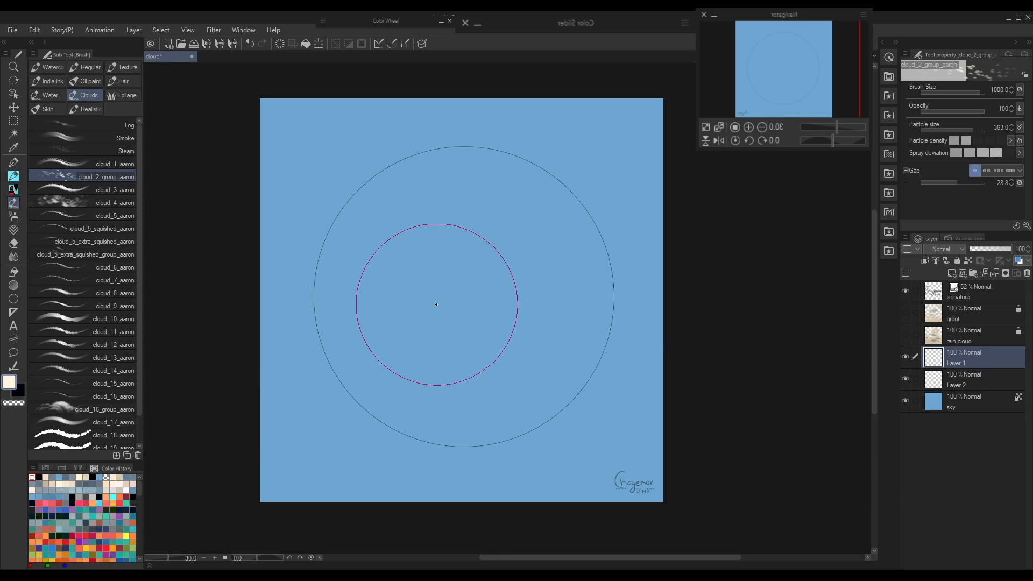
{"action": "left_click", "coordinate": [906, 380]}
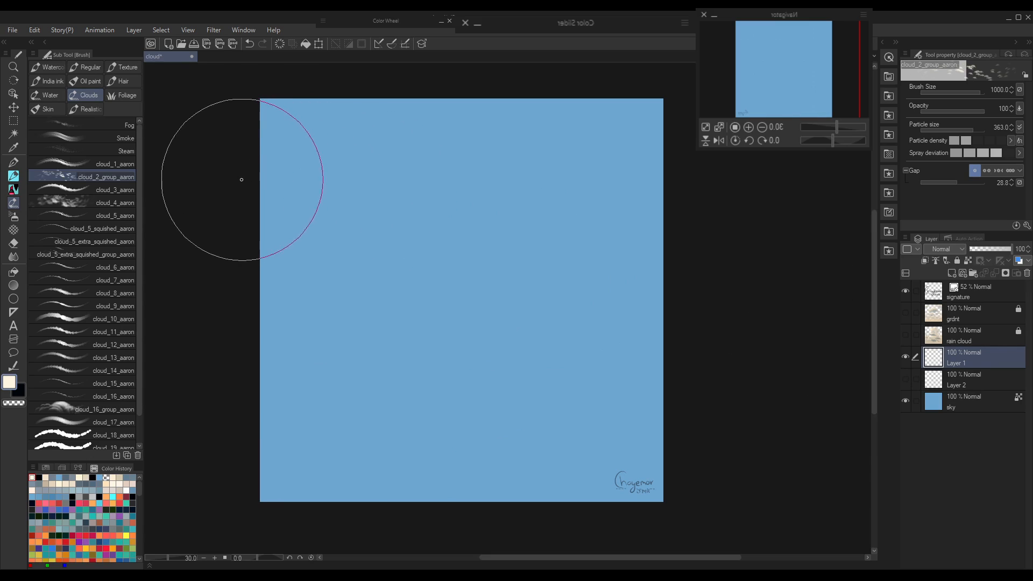
{"action": "mouse_move", "coordinate": [240, 178]}
{"action": "left_mouse_down"}
{"action": "mouse_move", "coordinate": [388, 187]}
{"action": "mouse_move", "coordinate": [564, 178]}
{"action": "mouse_move", "coordinate": [614, 240]}
{"action": "left_mouse_up"}
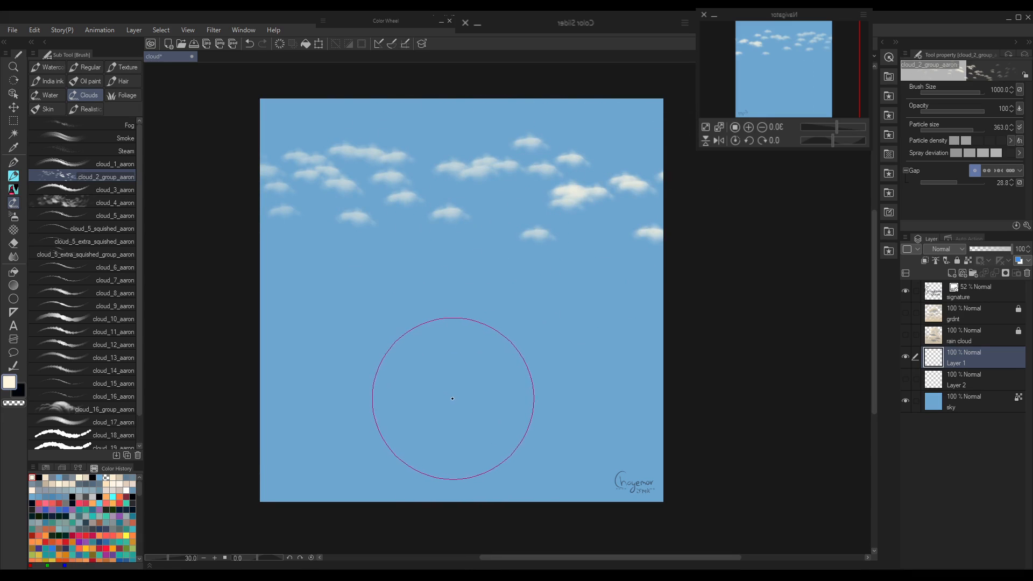
- Paint a dense horizontal row of clouds across the lower part of the sky at brush size 250
{"action": "key", "text": "bracketleft"}
{"action": "key", "text": "bracketleft"}
{"action": "key", "text": "bracketleft"}
{"action": "key", "text": "bracketleft"}
{"action": "key", "text": "bracketleft"}
{"action": "key", "text": "bracketleft"}
{"action": "key", "text": "bracketleft"}
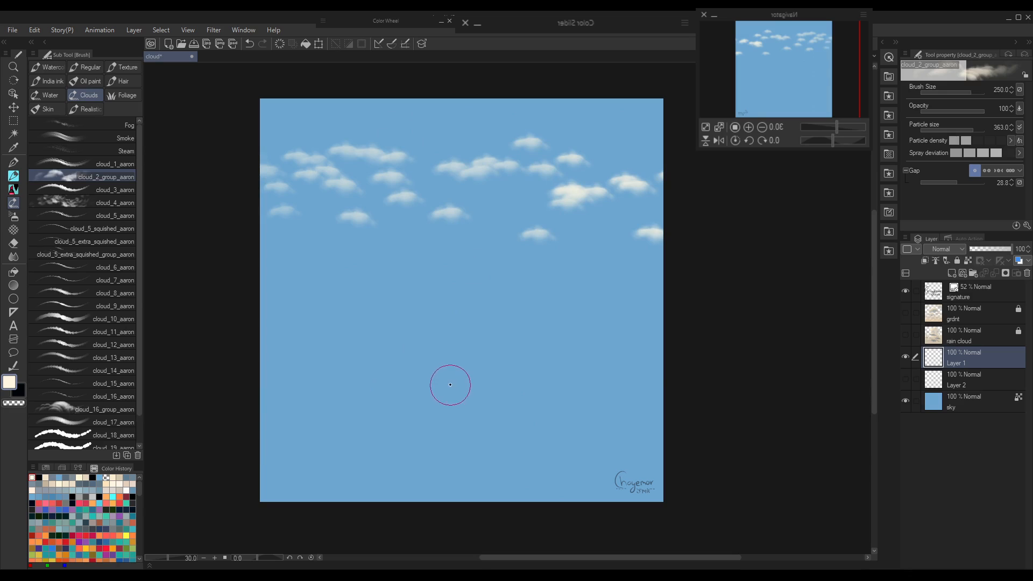
{"action": "mouse_move", "coordinate": [263, 388]}
{"action": "left_mouse_down"}
{"action": "mouse_move", "coordinate": [300, 371]}
{"action": "mouse_move", "coordinate": [662, 371]}
{"action": "left_mouse_up"}
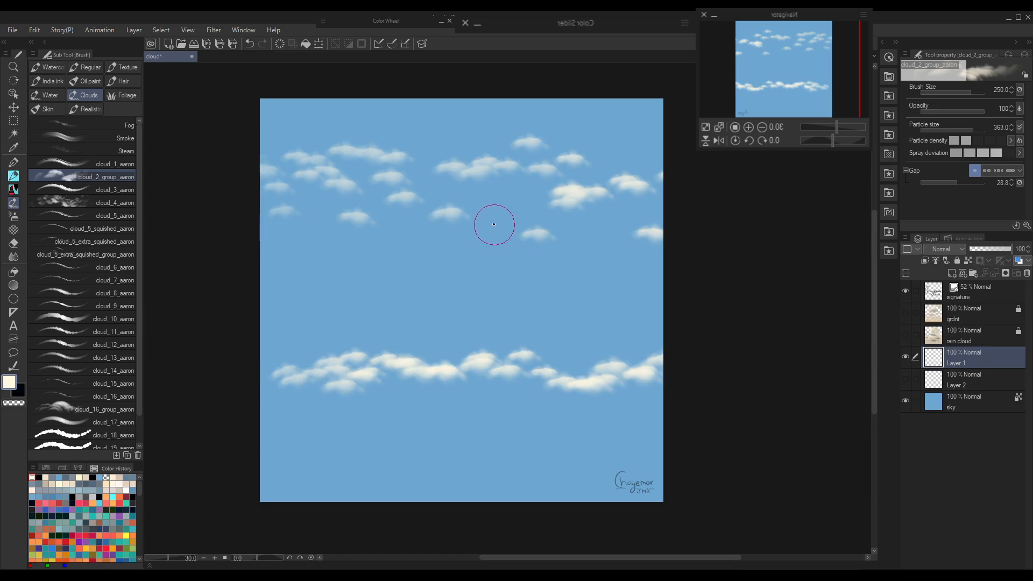
- Hide Layer 1, make the circle's Layer 2 visible and active, and raise the cloud brush size to 1700
{"action": "left_click", "coordinate": [906, 357]}
{"action": "left_click", "coordinate": [906, 379]}
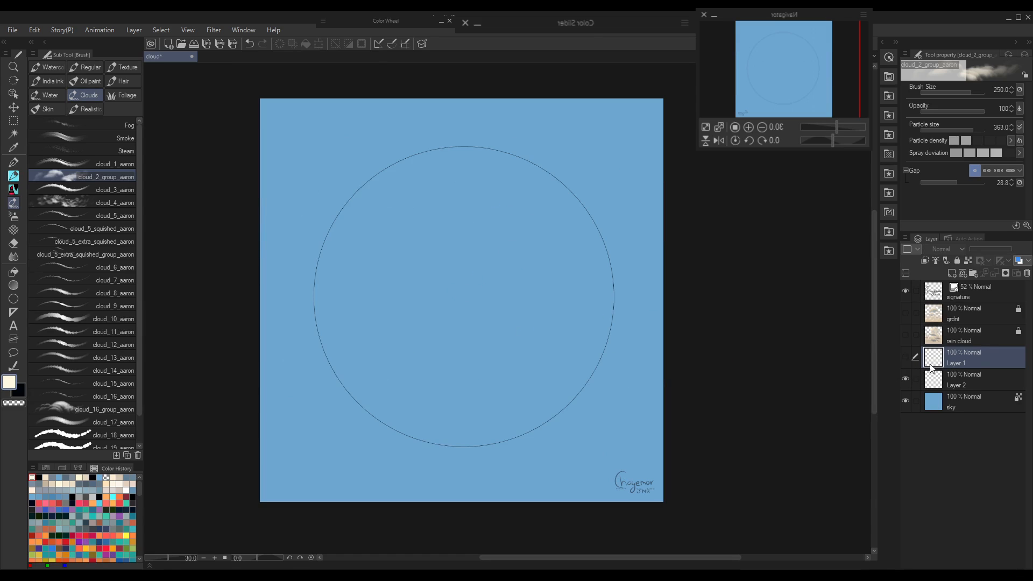
{"action": "left_click", "coordinate": [934, 382]}
{"action": "key", "text": "bracketright"}
{"action": "key", "text": "bracketright"}
{"action": "key", "text": "bracketright"}
{"action": "key", "text": "bracketright"}
{"action": "key", "text": "bracketright"}
{"action": "key", "text": "bracketright"}
{"action": "key", "text": "bracketright"}
{"action": "key", "text": "bracketright"}
{"action": "key", "text": "bracketright"}
{"action": "key", "text": "bracketright"}
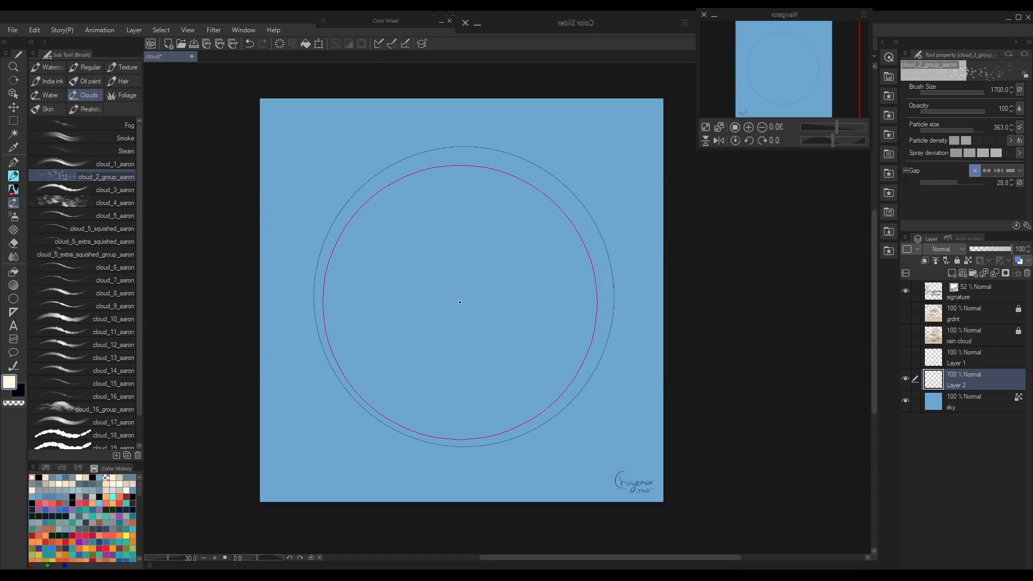
- Mark the circle's centre with a black dot and a small white arrow above it using the Turnip pen
{"action": "key", "text": "p"}
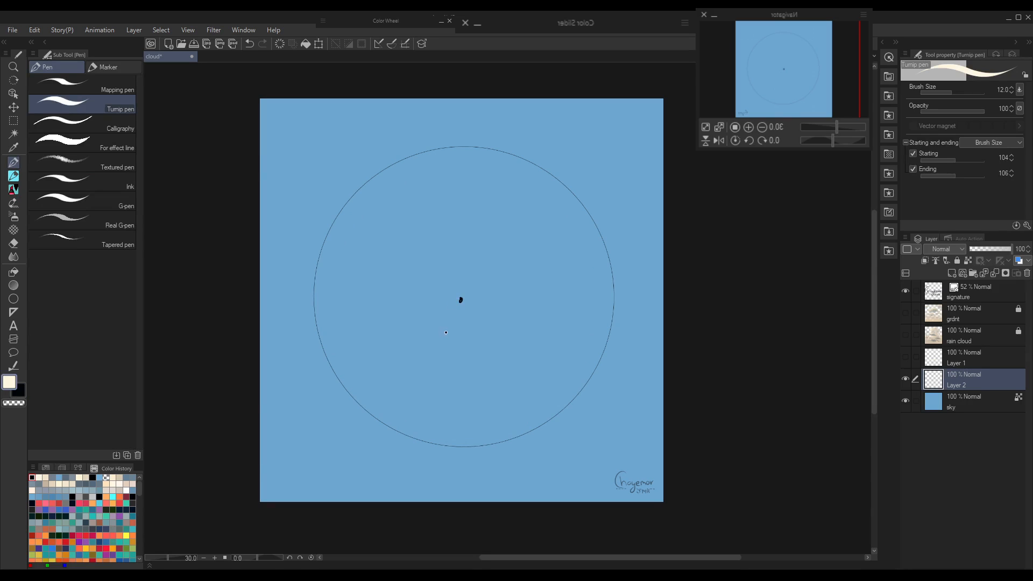
{"action": "key", "text": "b"}
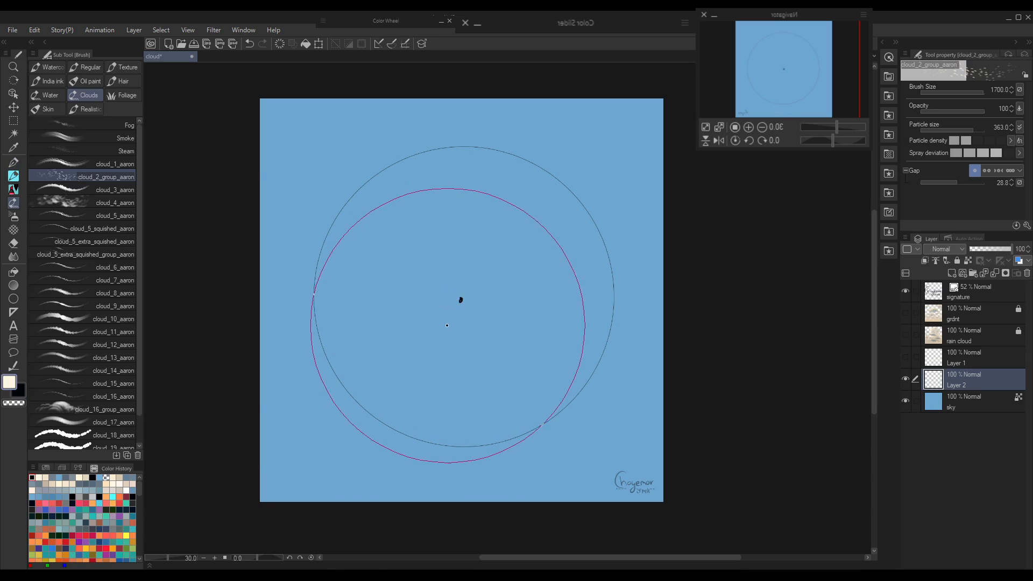
{"action": "key", "text": "p"}
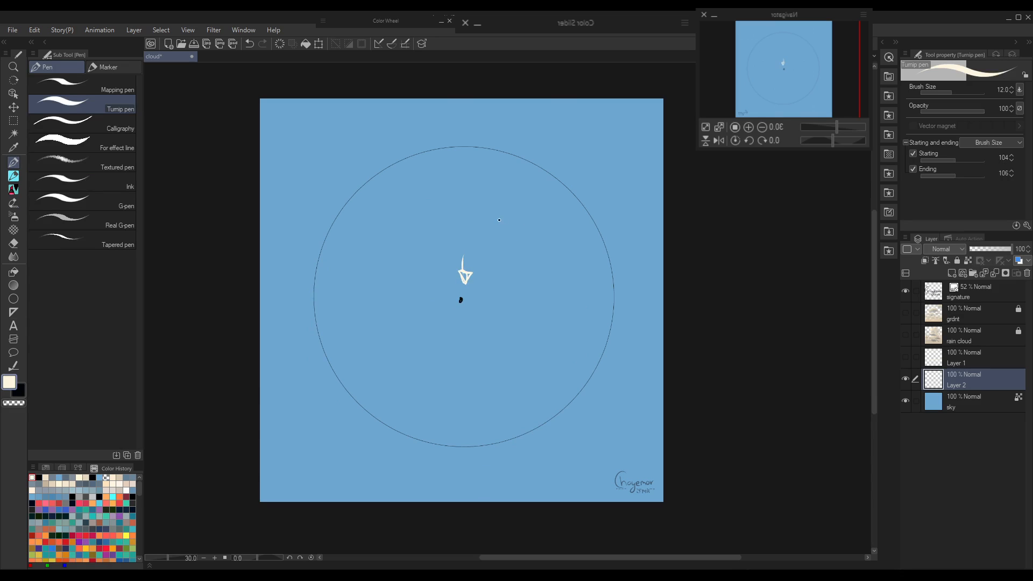
{"action": "key", "text": "b"}
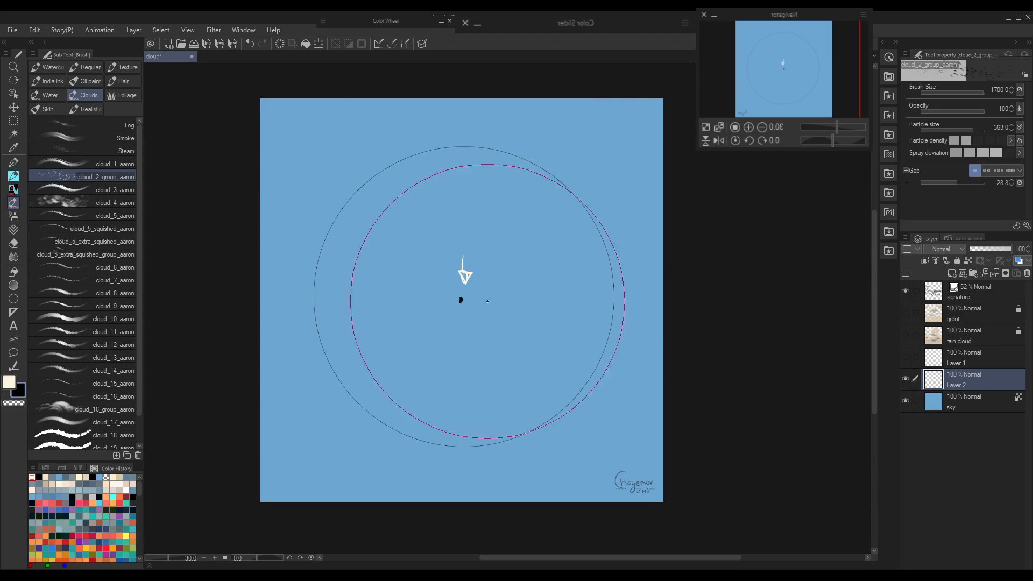
{"action": "key", "text": "p"}
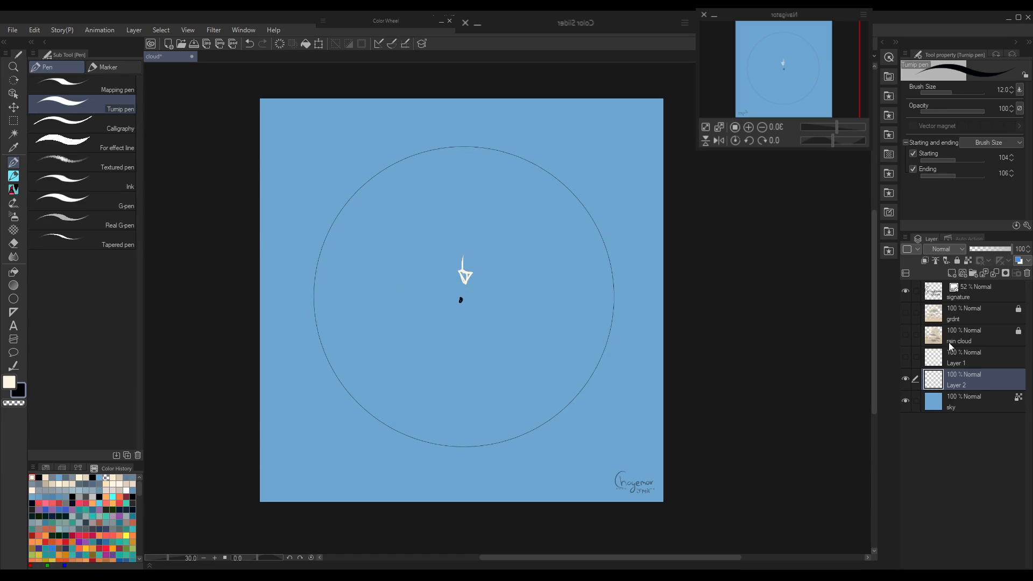
- Show Layer 1 instead of the circle's Layer 2, and clear the painted clouds from Layer 1
{"action": "left_click", "coordinate": [908, 357]}
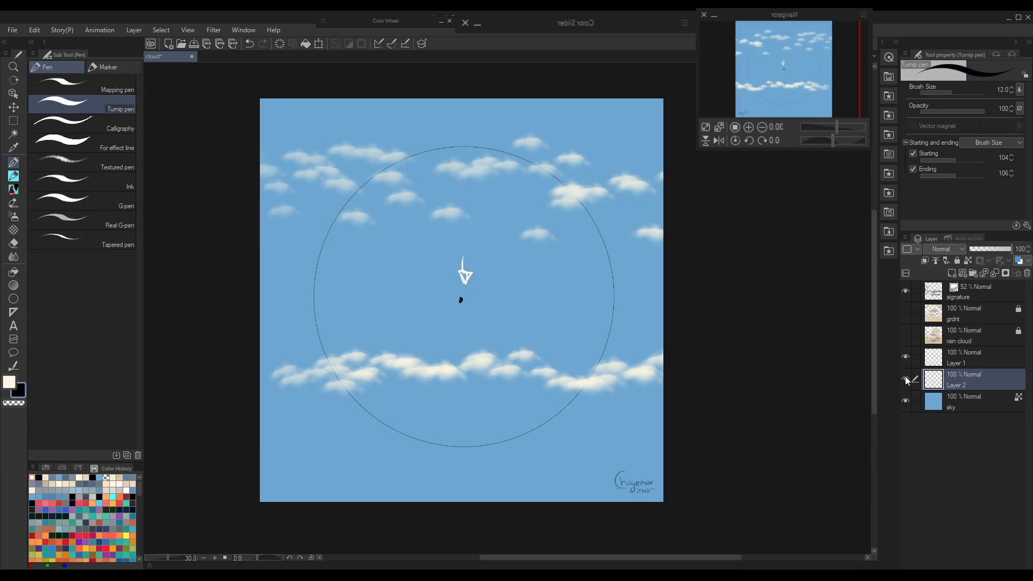
{"action": "left_click", "coordinate": [906, 379]}
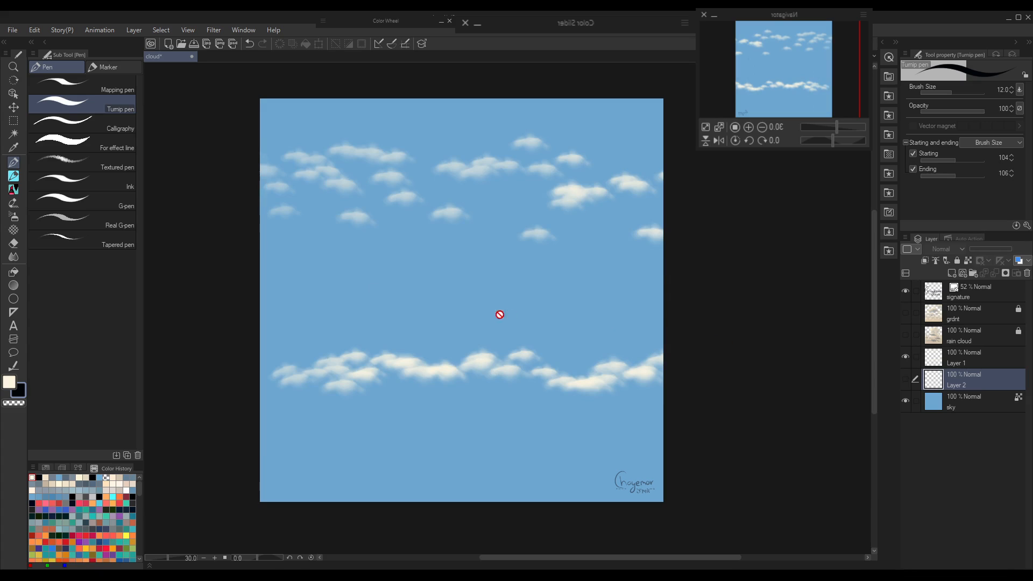
{"action": "left_click", "coordinate": [922, 354]}
{"action": "key", "text": "Delete"}
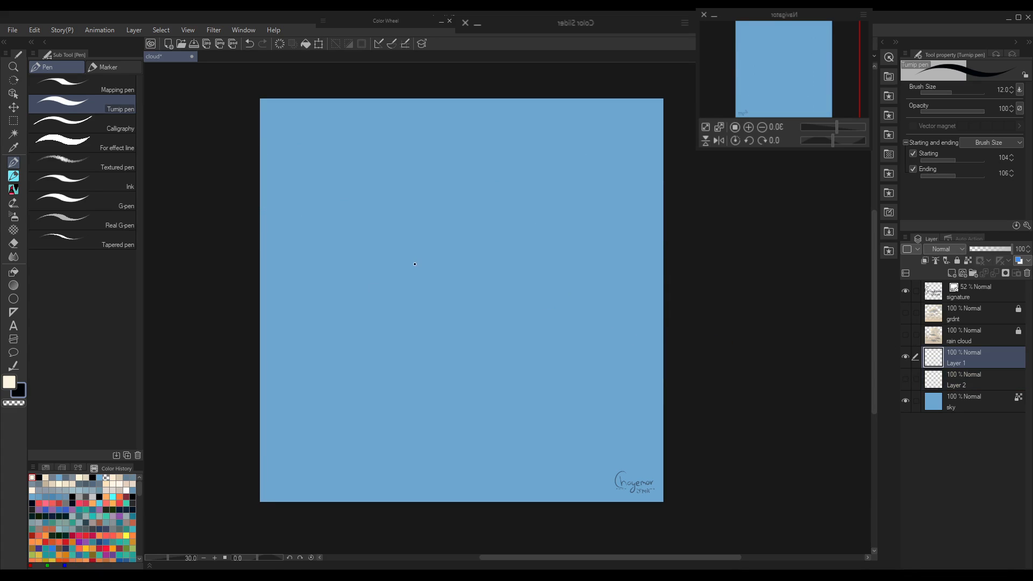
- Try scattering clouds across the upper sky with the cloud_2_group_aaron brush at size 1200, undoing and repeating the first stroke
{"action": "key", "text": "b"}
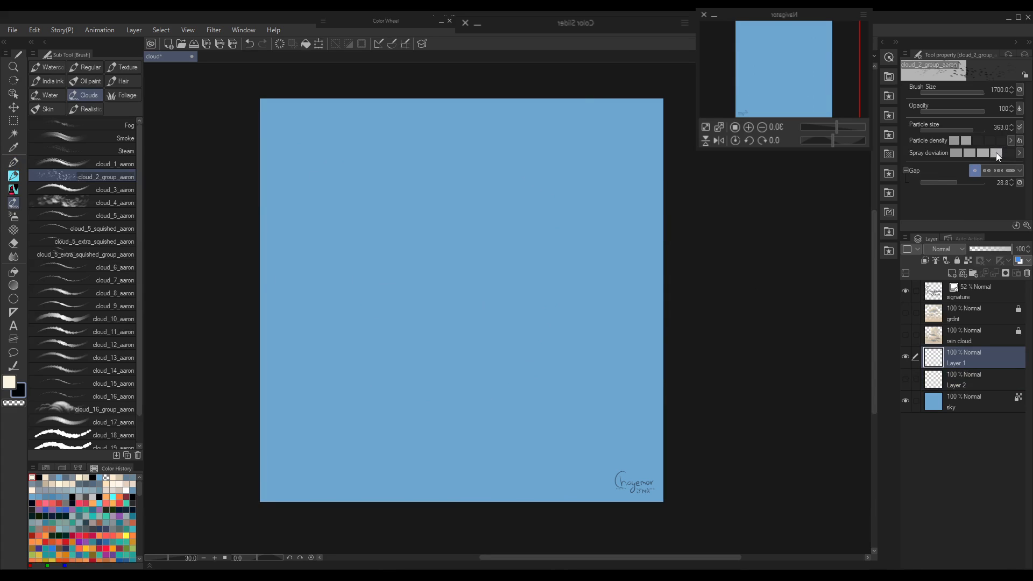
{"action": "key", "text": "bracketleft"}
{"action": "key", "text": "bracketleft"}
{"action": "left_click_drag", "start_coordinate": [351, 203], "coordinate": [492, 200]}
{"action": "key", "text": "ctrl+z"}
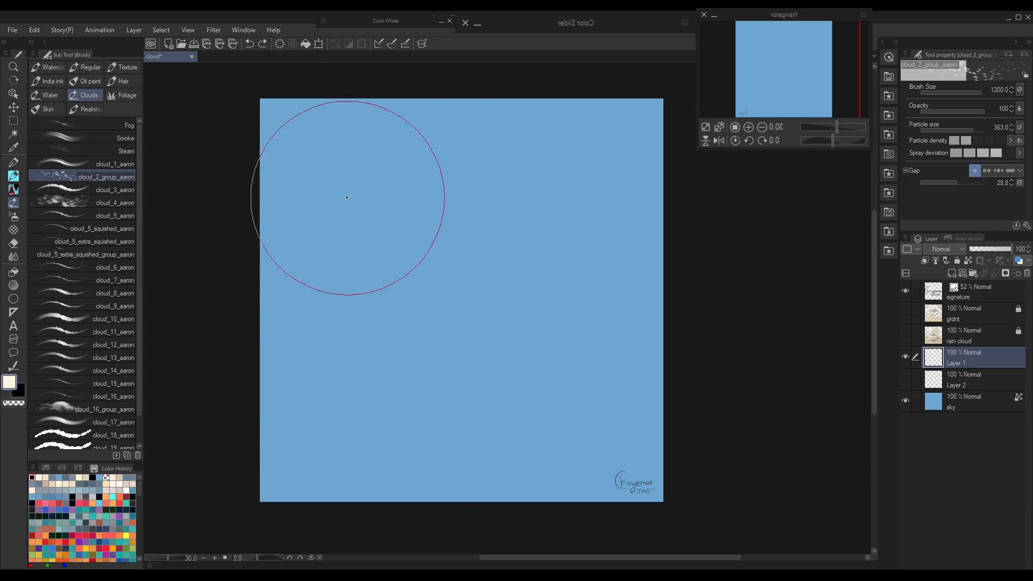
{"action": "left_click_drag", "start_coordinate": [347, 198], "coordinate": [604, 173]}
- Try a tighter band of clouds across the lower sky at brush size 700, and clear the layer
{"action": "key", "text": "bracketleft"}
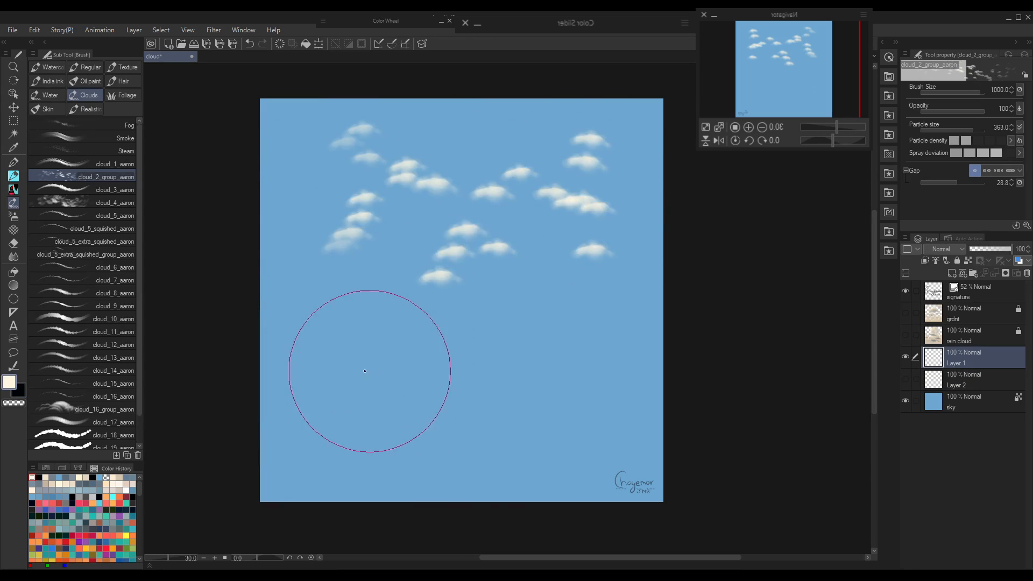
{"action": "key", "text": "bracketleft"}
{"action": "key", "text": "bracketleft"}
{"action": "left_click_drag", "start_coordinate": [351, 362], "coordinate": [680, 353]}
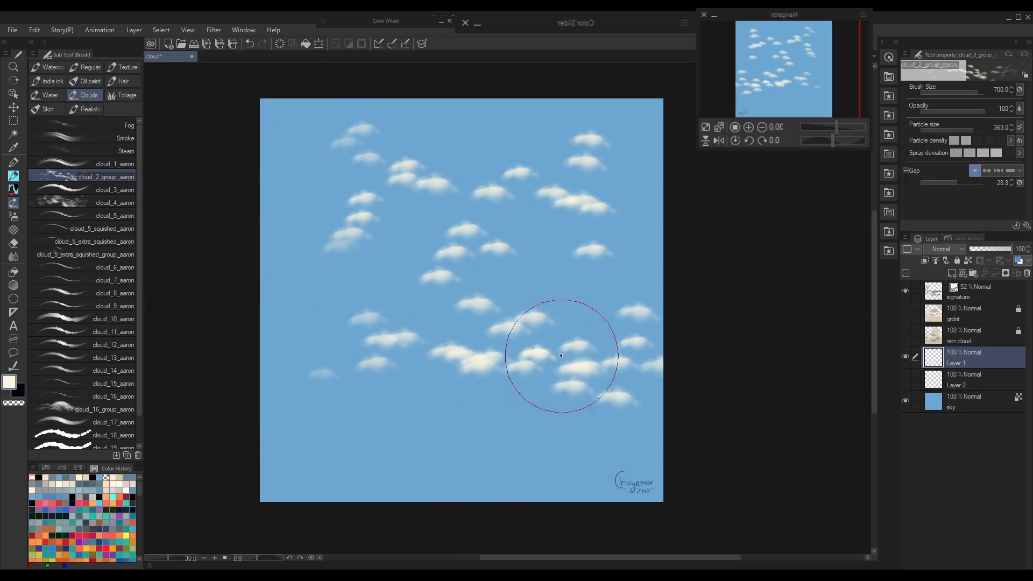
{"action": "key", "text": "Delete"}
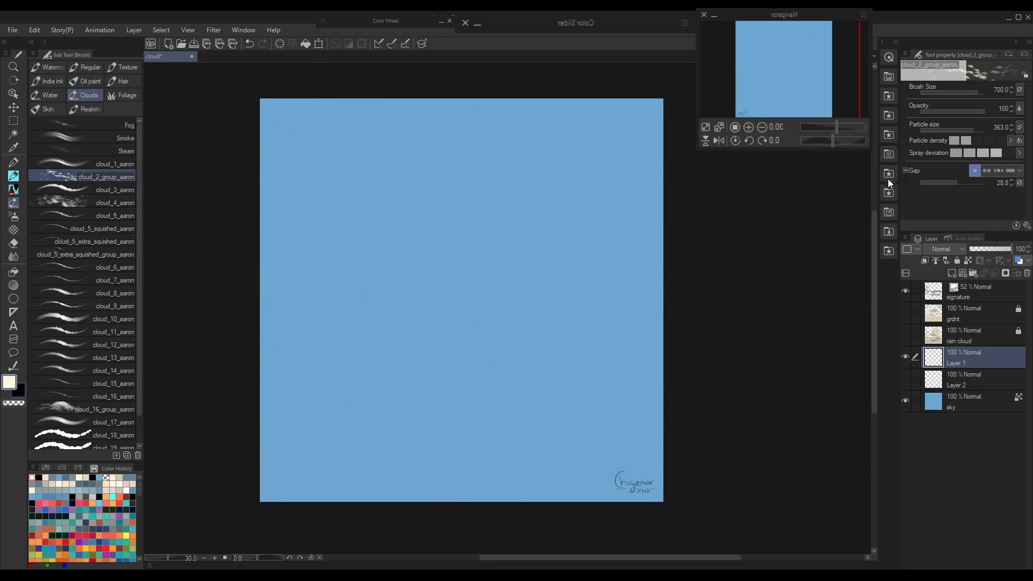
- Set Spray deviation to its lowest level and try clouds across the upper sky at brush size 1200, clearing and repeating the stroke
{"action": "left_click", "coordinate": [956, 155]}
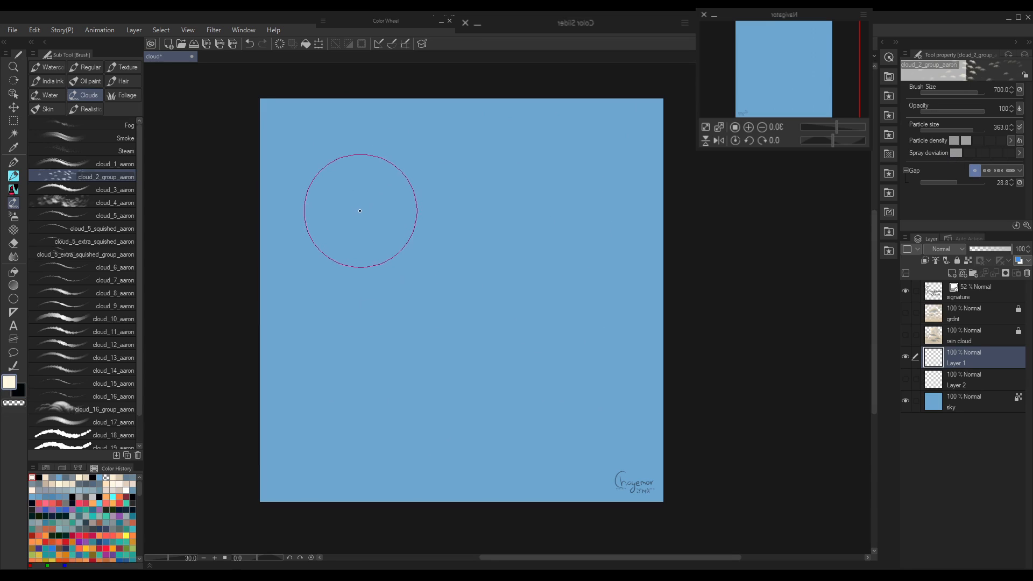
{"action": "key", "text": "bracketright"}
{"action": "key", "text": "bracketright"}
{"action": "key", "text": "bracketright"}
{"action": "left_click", "coordinate": [344, 202]}
{"action": "left_click_drag", "start_coordinate": [344, 202], "coordinate": [624, 205]}
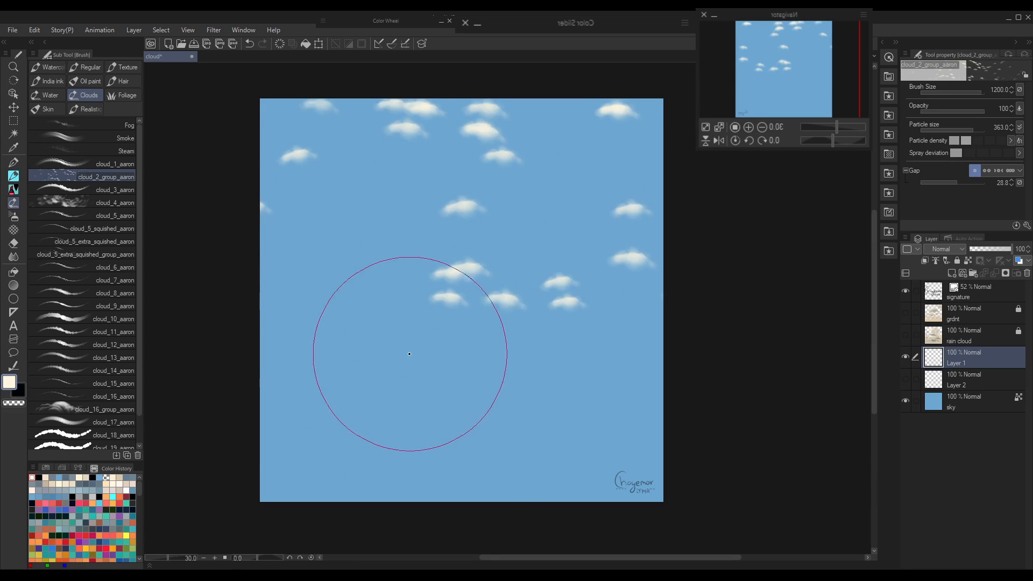
{"action": "key", "text": "Delete"}
{"action": "mouse_move", "coordinate": [392, 261]}
{"action": "left_mouse_down"}
{"action": "mouse_move", "coordinate": [348, 172]}
{"action": "mouse_move", "coordinate": [698, 180]}
{"action": "left_mouse_up"}
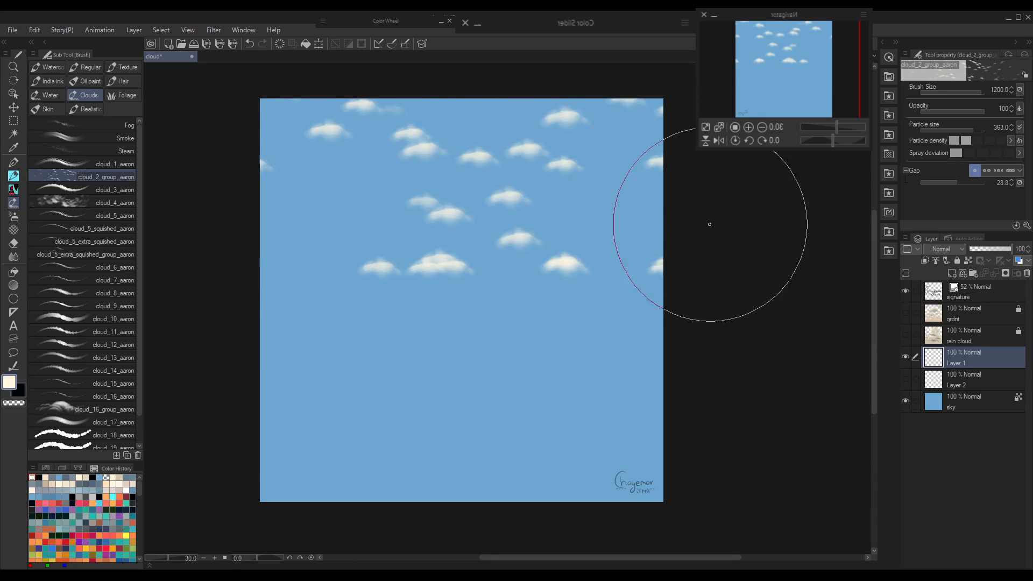
- Set Spray deviation to four bars, try clouds across the lower sky at brush size 1200, and clear the layer
{"action": "left_click", "coordinate": [1005, 156]}
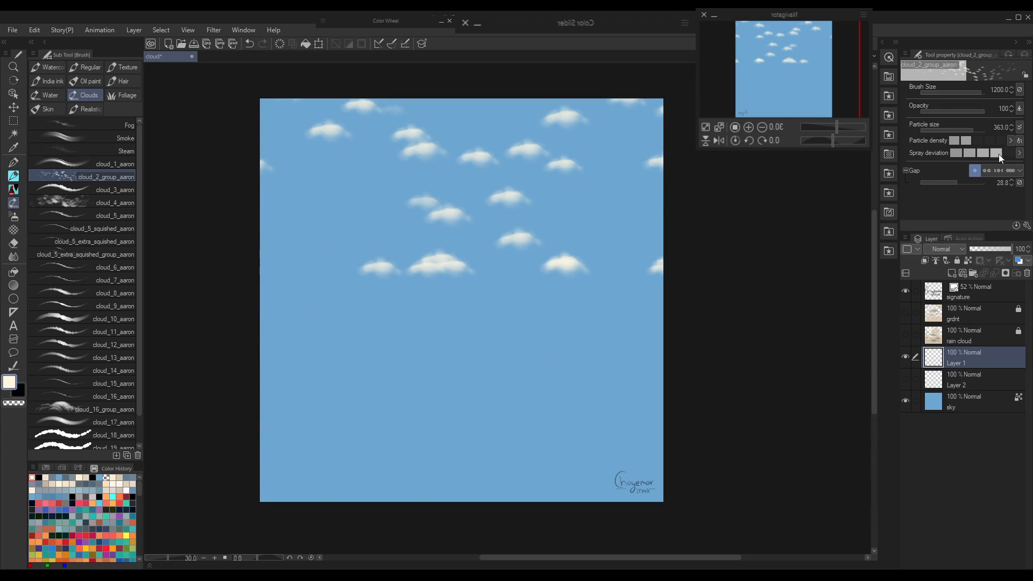
{"action": "mouse_move", "coordinate": [322, 404]}
{"action": "left_mouse_down"}
{"action": "mouse_move", "coordinate": [431, 387]}
{"action": "mouse_move", "coordinate": [537, 388]}
{"action": "mouse_move", "coordinate": [607, 439]}
{"action": "left_mouse_up"}
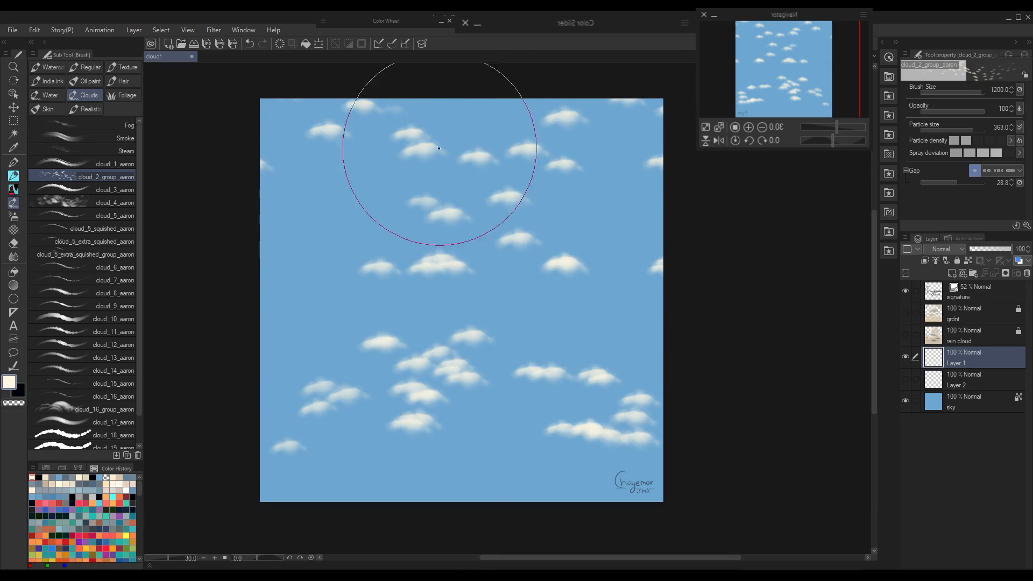
{"action": "key", "text": "Delete"}
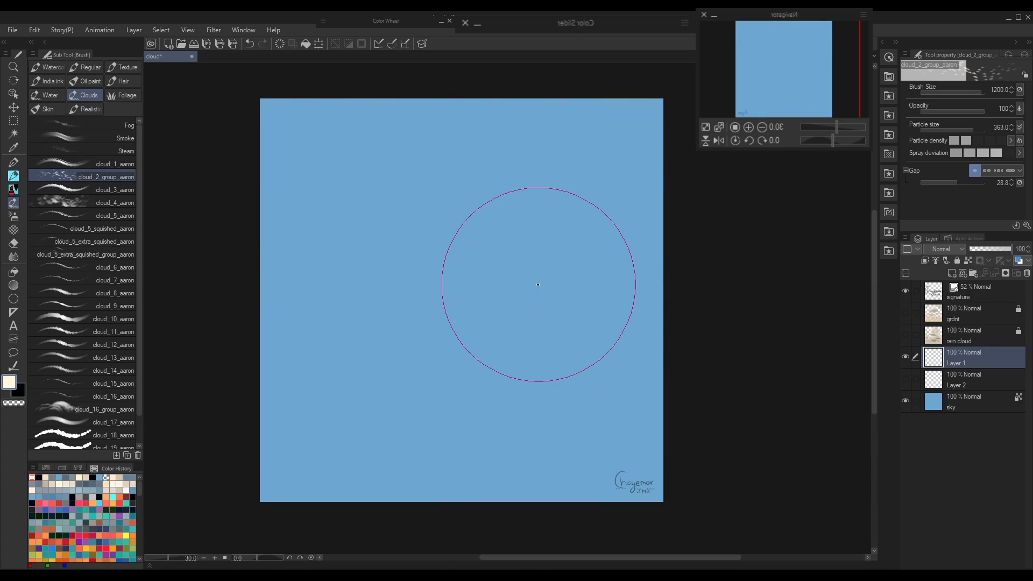
- Try a cloud cluster in the middle of the sky at brush size 1200, and clear it after adjusting the size to 1500
{"action": "mouse_move", "coordinate": [373, 312]}
{"action": "left_mouse_down"}
{"action": "mouse_move", "coordinate": [438, 284]}
{"action": "mouse_move", "coordinate": [438, 258]}
{"action": "mouse_move", "coordinate": [493, 330]}
{"action": "left_mouse_up"}
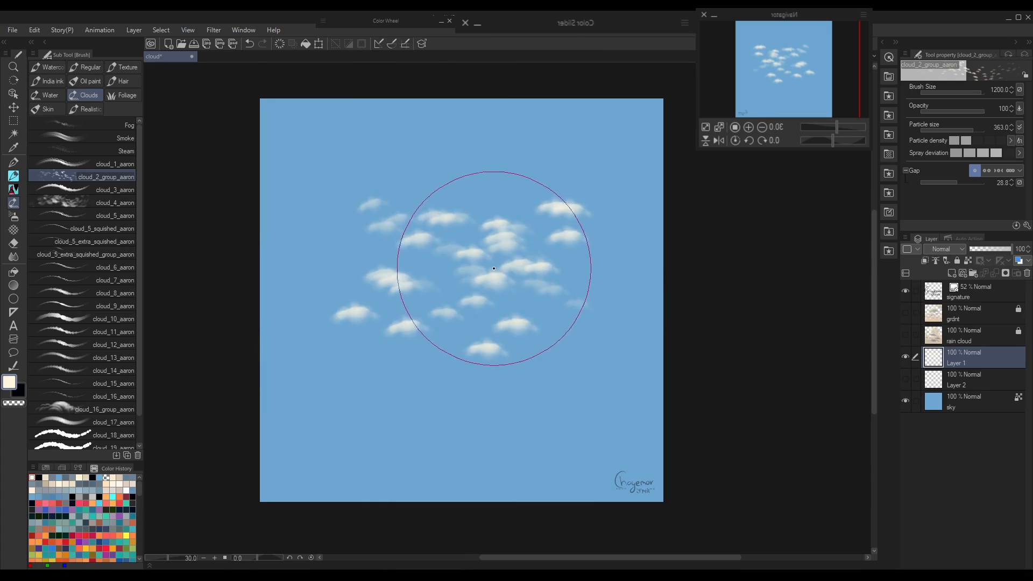
{"action": "key", "text": "bracketleft"}
{"action": "key", "text": "bracketleft"}
{"action": "key", "text": "bracketright"}
{"action": "key", "text": "bracketright"}
{"action": "key", "text": "bracketright"}
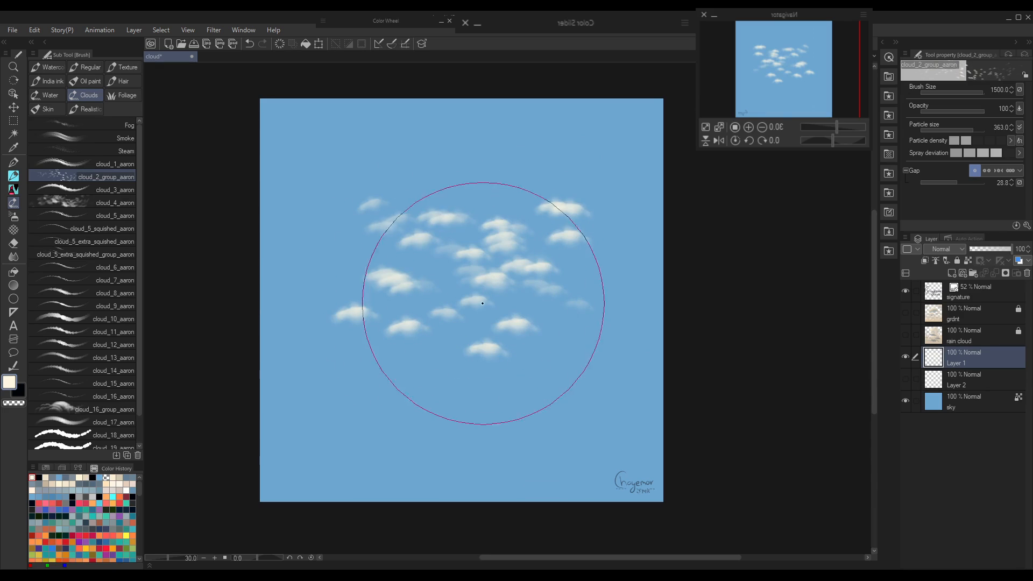
{"action": "key", "text": "Delete"}
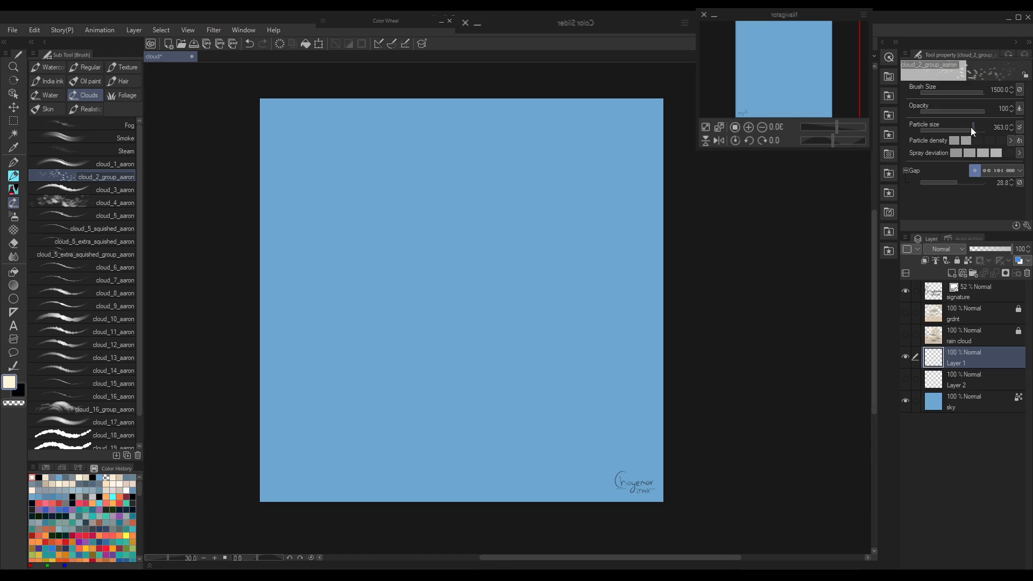
- Set Particle size to 164.7 and scatter tiny clouds across the upper sky at brush sizes 1500 and 700
{"action": "left_click_drag", "start_coordinate": [971, 127], "coordinate": [969, 128]}
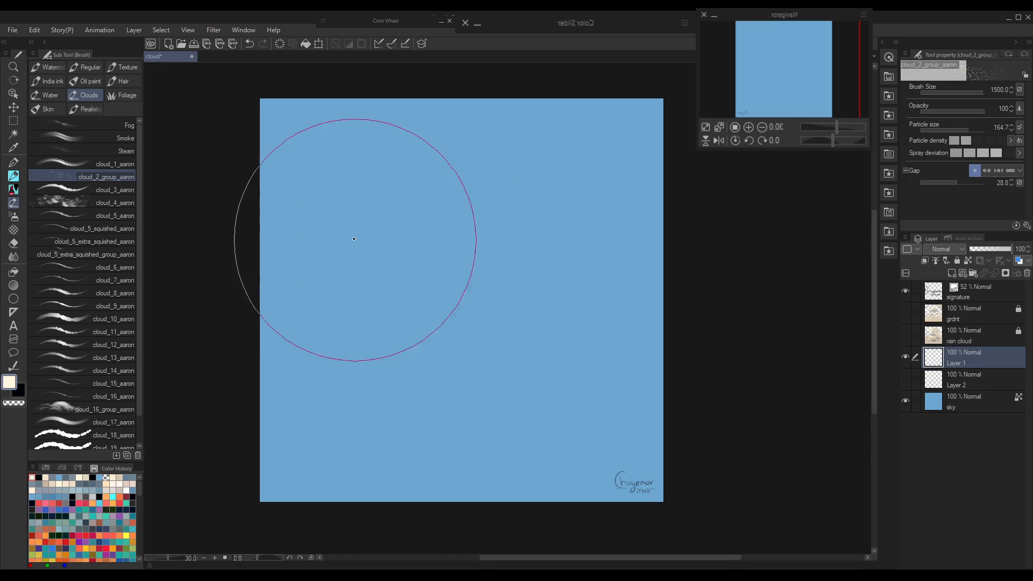
{"action": "left_click_drag", "start_coordinate": [353, 231], "coordinate": [530, 236]}
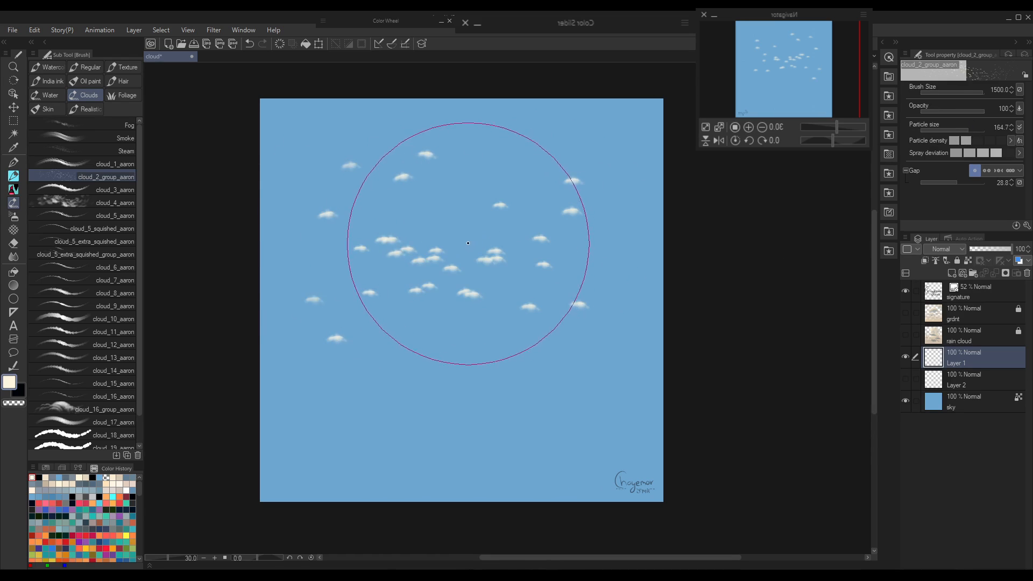
{"action": "key", "text": "bracketleft"}
{"action": "key", "text": "bracketleft"}
{"action": "key", "text": "bracketleft"}
{"action": "key", "text": "bracketleft"}
{"action": "left_click_drag", "start_coordinate": [419, 221], "coordinate": [572, 209]}
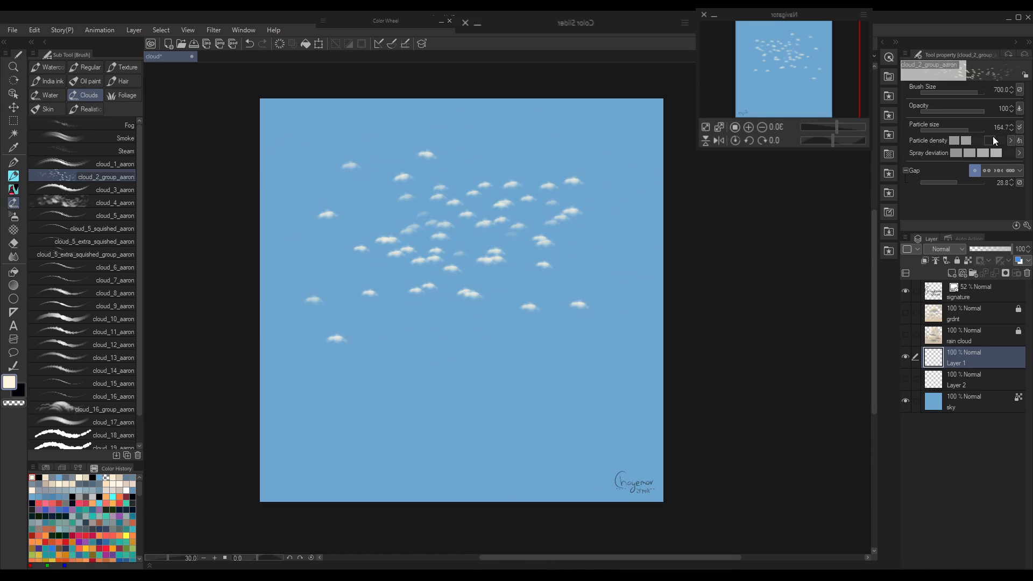
- Set Particle size to 945.7 and paint large clouds across the lower and middle sky at brush size 700
{"action": "left_click", "coordinate": [979, 130]}
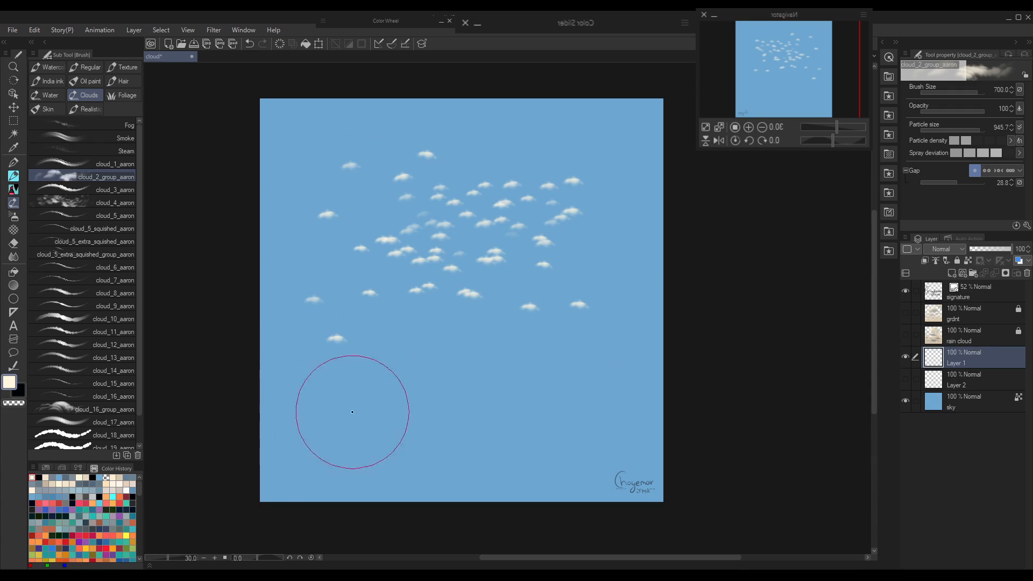
{"action": "mouse_move", "coordinate": [353, 404]}
{"action": "left_mouse_down"}
{"action": "mouse_move", "coordinate": [428, 402]}
{"action": "mouse_move", "coordinate": [566, 410]}
{"action": "mouse_move", "coordinate": [720, 374]}
{"action": "left_mouse_up"}
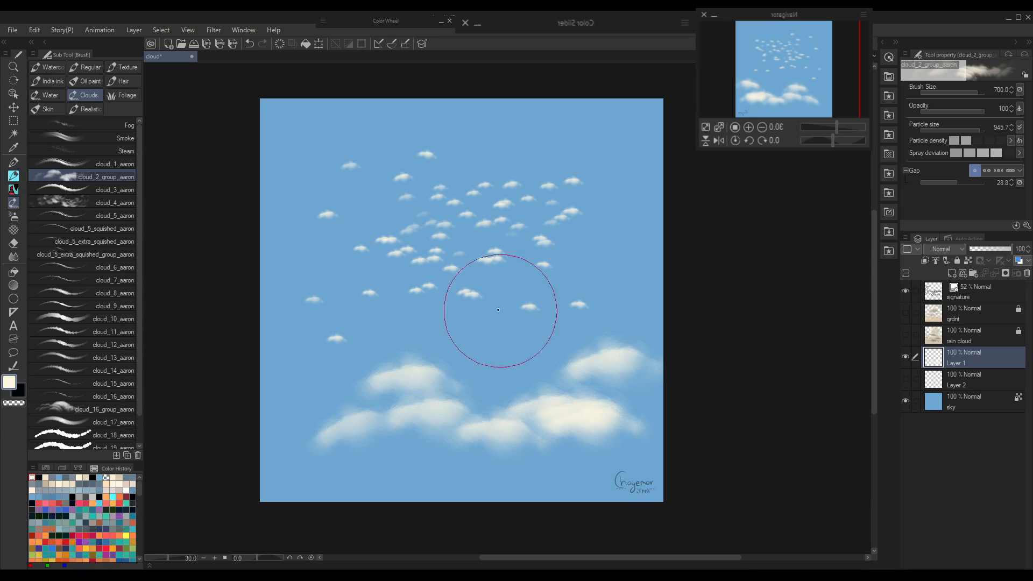
{"action": "mouse_move", "coordinate": [498, 323]}
{"action": "left_mouse_down"}
{"action": "mouse_move", "coordinate": [462, 318]}
{"action": "mouse_move", "coordinate": [565, 323]}
{"action": "left_mouse_up"}
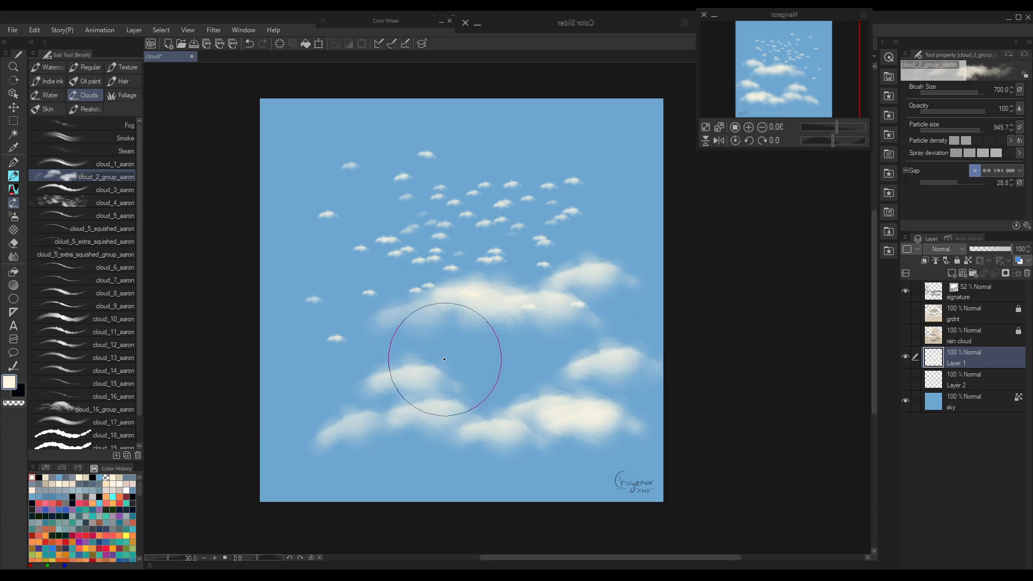
- Clear the test clouds from Layer 1 and reset the cloud brush to its default settings
{"action": "key", "text": "Delete"}
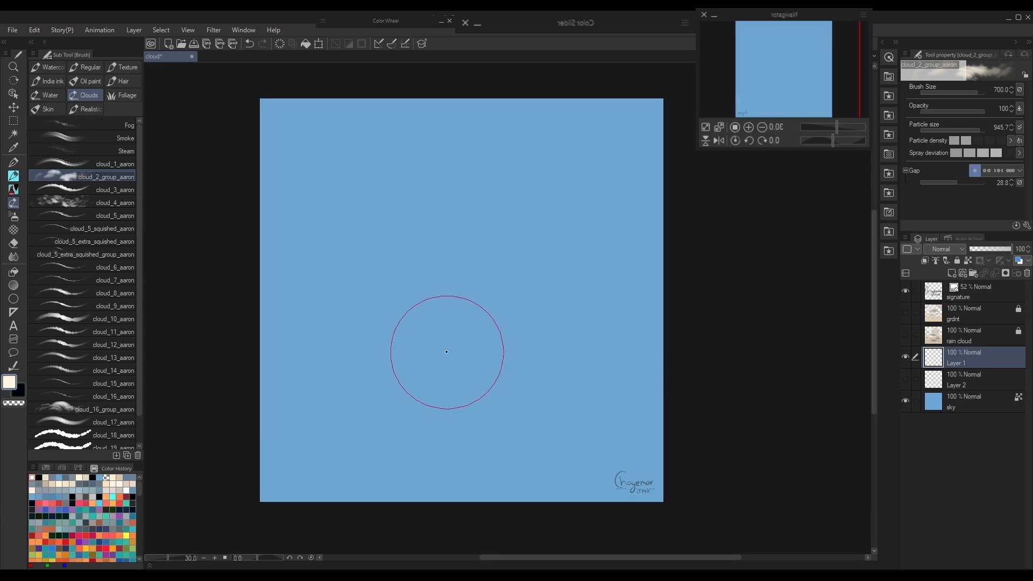
{"action": "left_click", "coordinate": [1015, 226]}
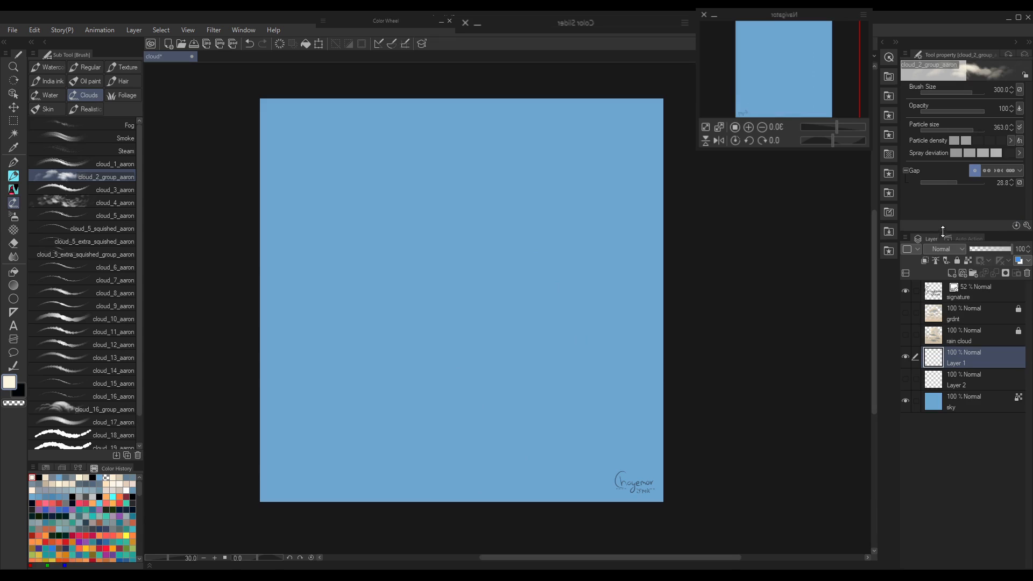
- Open the detailed settings of the cloud_2_group_aaron brush and hide Brush Size from the tool properties
{"action": "left_click_drag", "start_coordinate": [994, 230], "coordinate": [995, 273]}
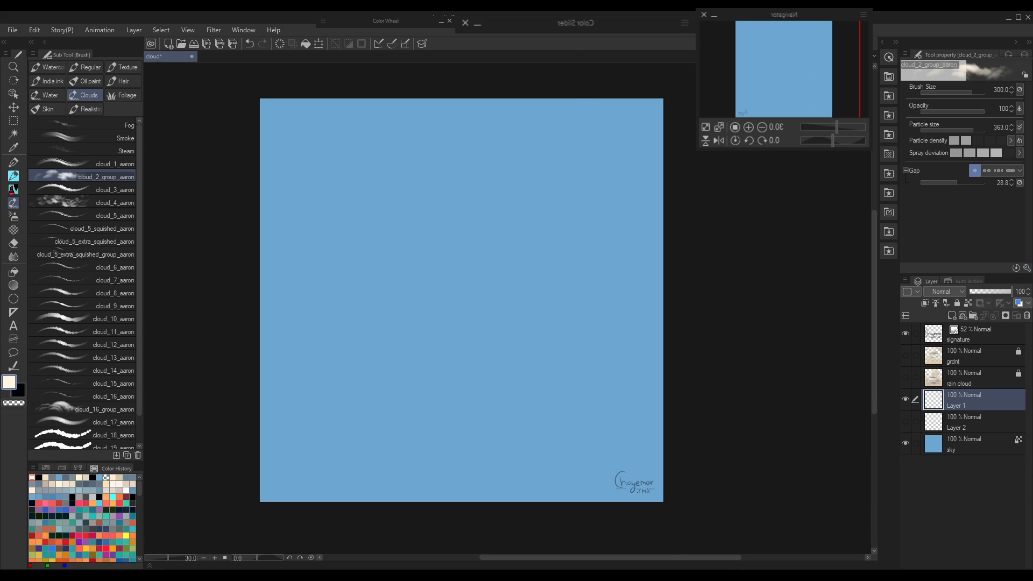
{"action": "left_click", "coordinate": [1028, 268]}
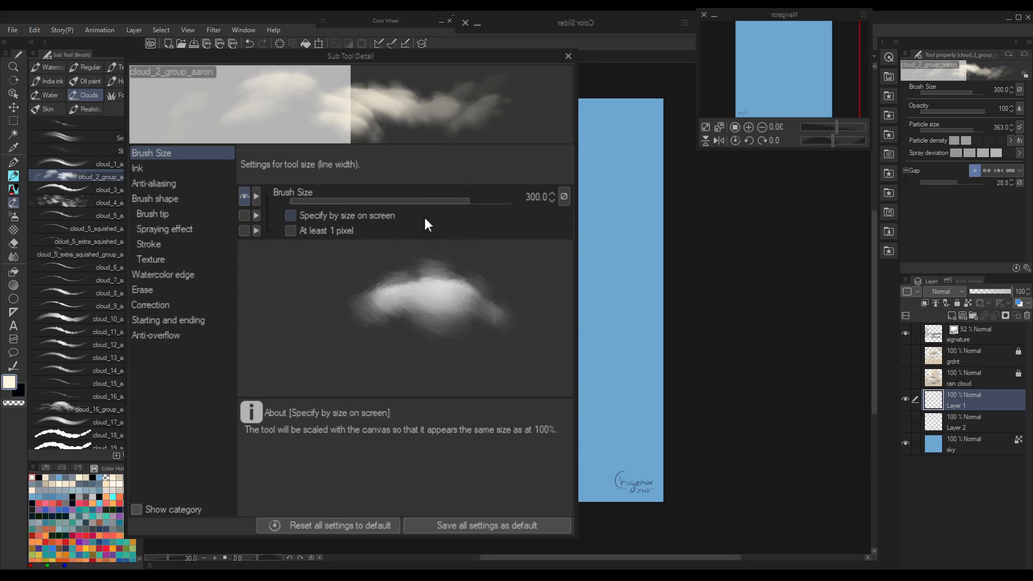
{"action": "left_click", "coordinate": [245, 200]}
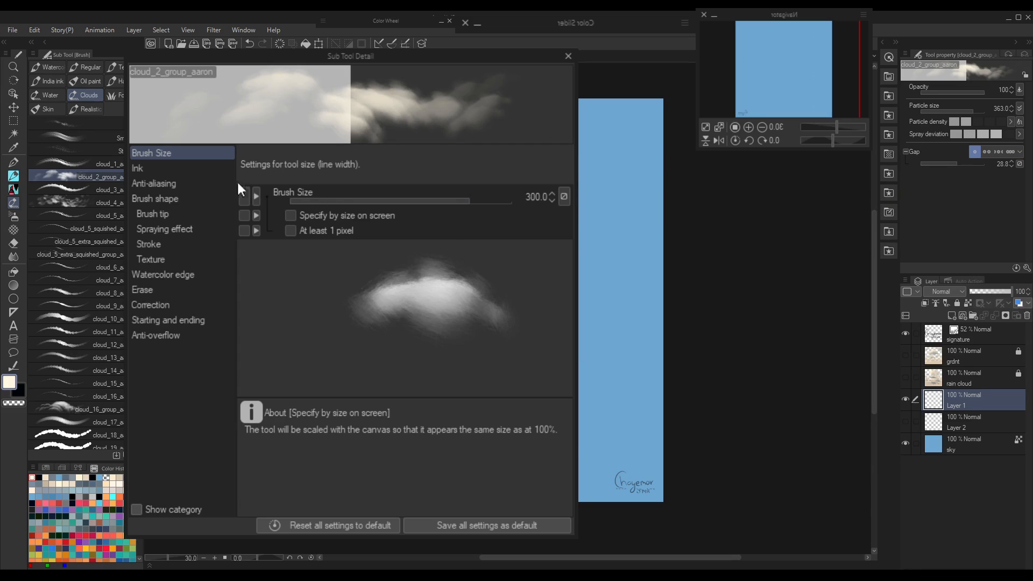
- Toggle the Brush Size display, try Opacity 52 and a changed Particle density, and reset the brush to its defaults
{"action": "left_click", "coordinate": [1016, 269]}
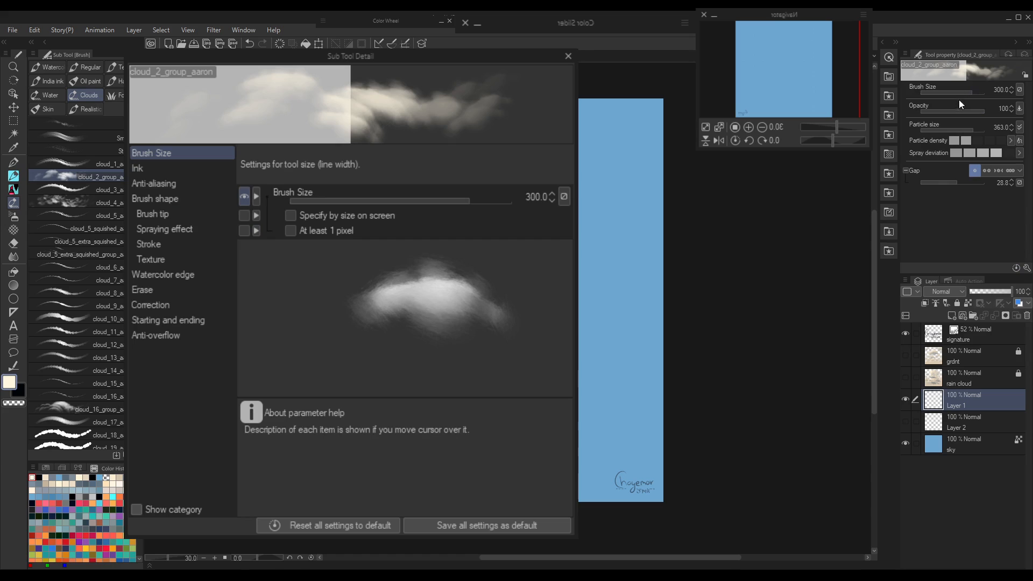
{"action": "left_click", "coordinate": [245, 197]}
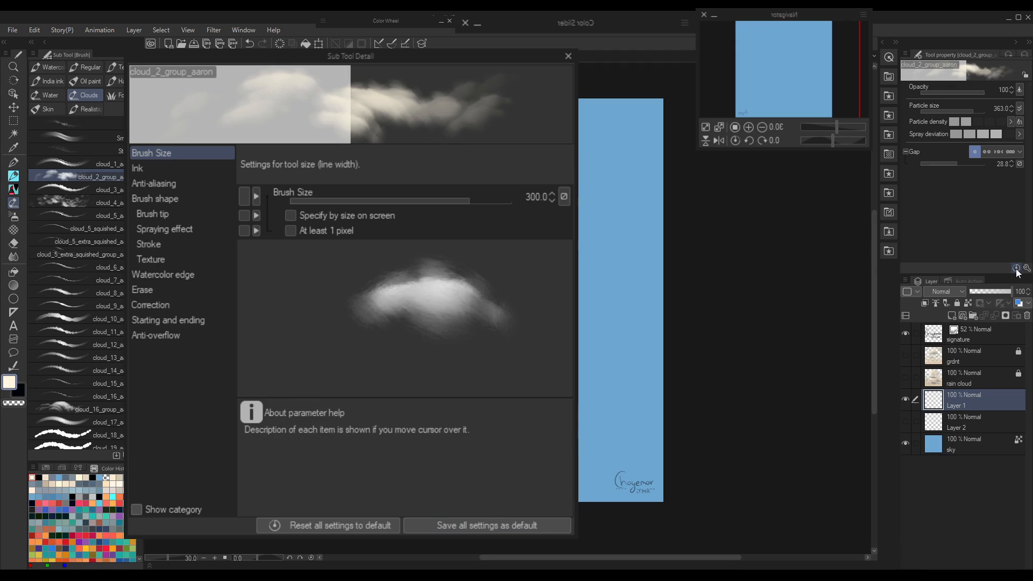
{"action": "left_click", "coordinate": [950, 91]}
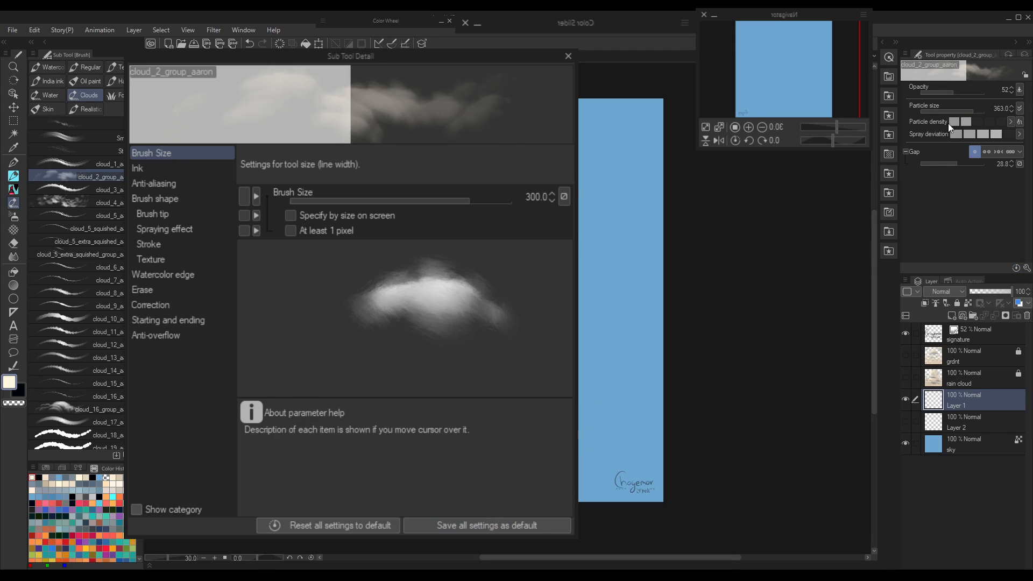
{"action": "left_click", "coordinate": [955, 123]}
{"action": "left_click", "coordinate": [1017, 268]}
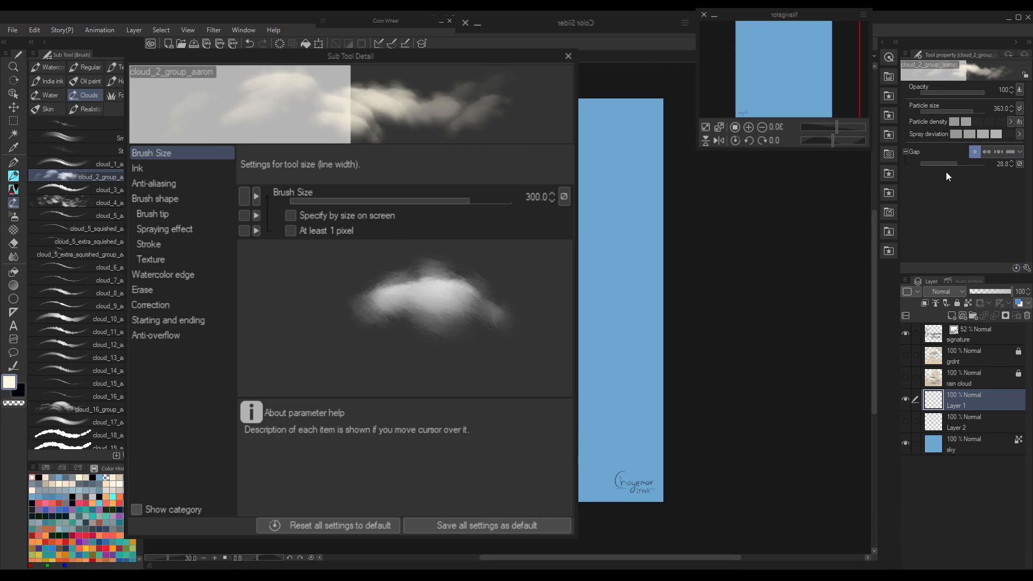
- Show Brush Size in the cloud_2_group_aaron tool properties and close the brush's detailed settings
{"action": "left_click", "coordinate": [244, 197]}
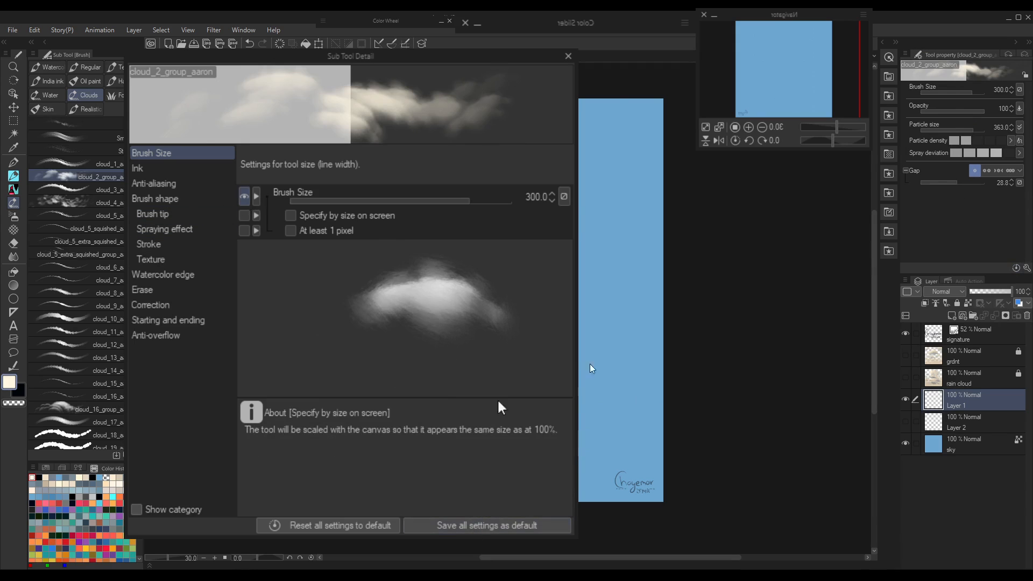
{"action": "left_click", "coordinate": [570, 56]}
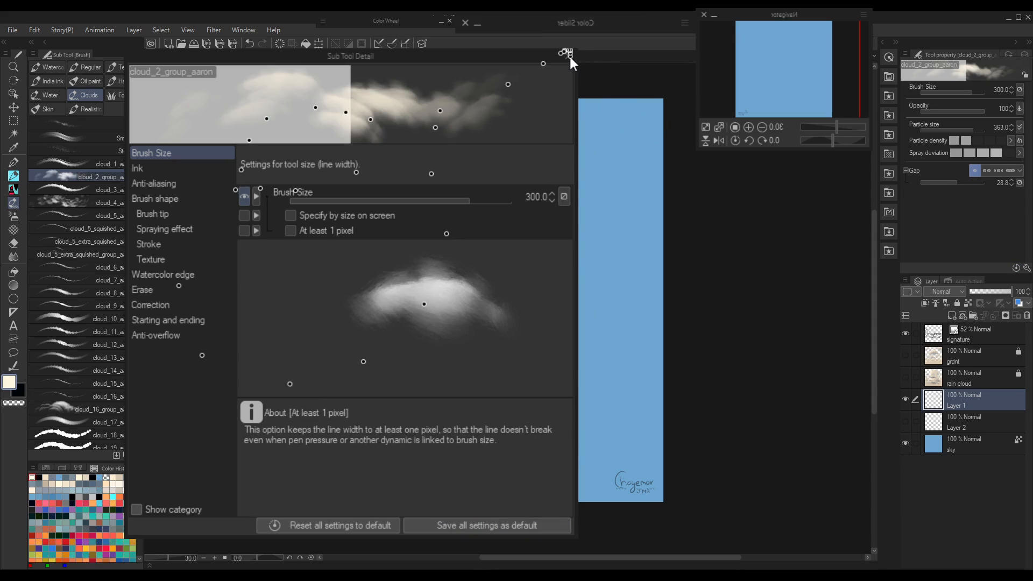
- Paint a ring of clouds with cloud_2_group_aaron and zigzag cloud bands across the sky with cloud_16_group_aaron
{"action": "left_click_drag", "start_coordinate": [475, 172], "coordinate": [375, 338]}
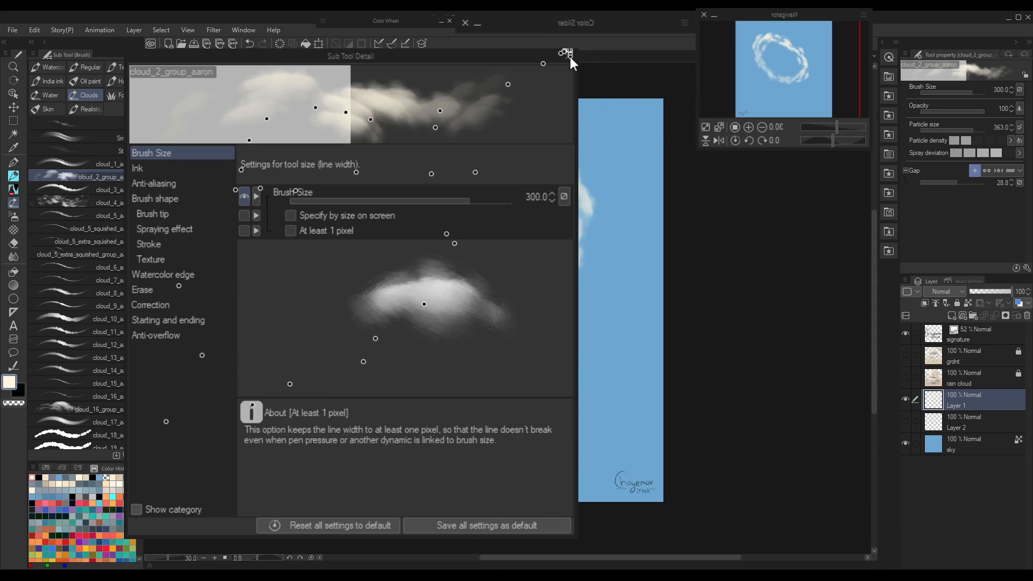
{"action": "left_click", "coordinate": [93, 411]}
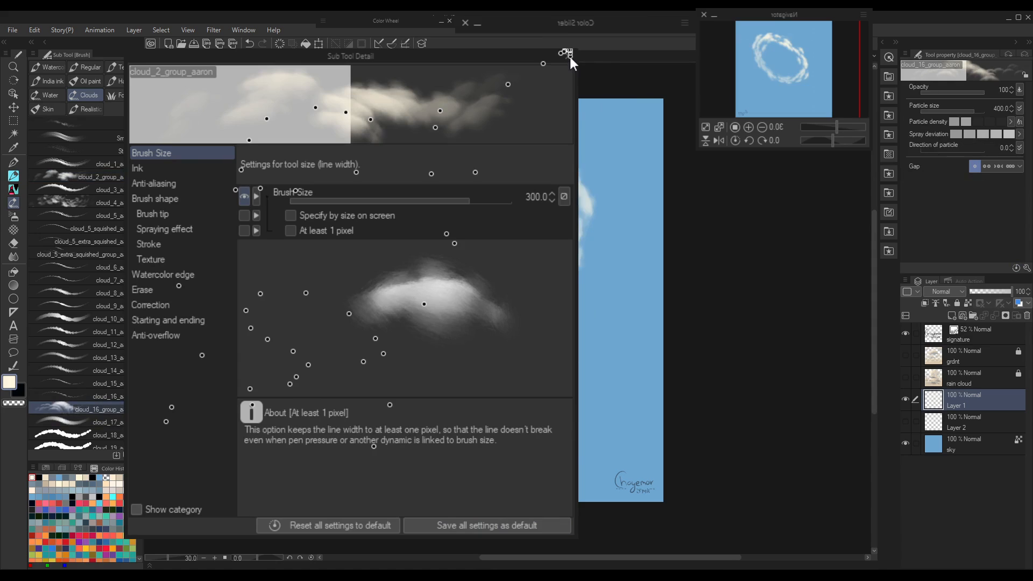
{"action": "mouse_move", "coordinate": [517, 306]}
{"action": "left_mouse_down"}
{"action": "mouse_move", "coordinate": [520, 364]}
{"action": "mouse_move", "coordinate": [590, 258]}
{"action": "mouse_move", "coordinate": [519, 361]}
{"action": "left_mouse_up"}
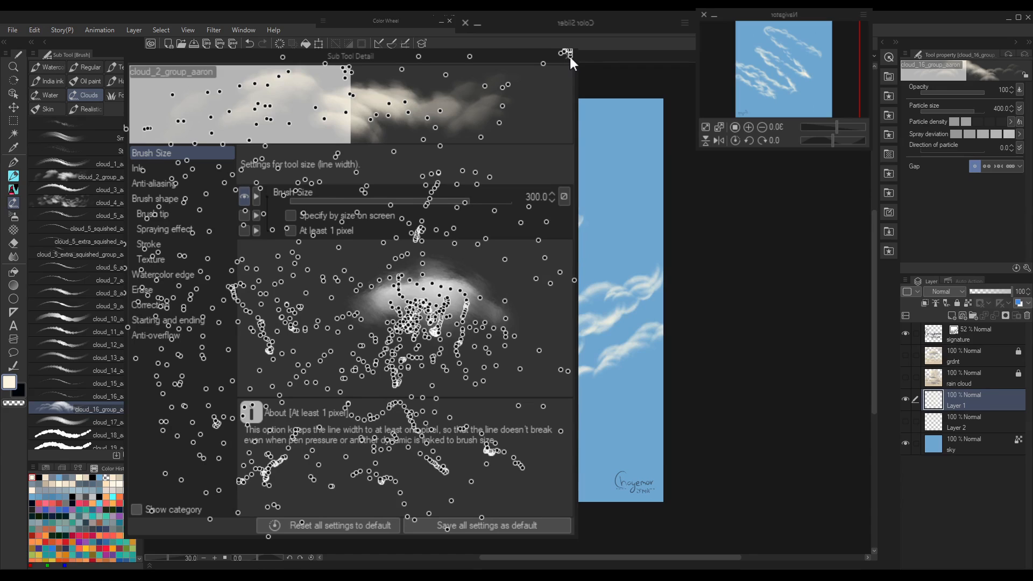
{"action": "left_click", "coordinate": [570, 57]}
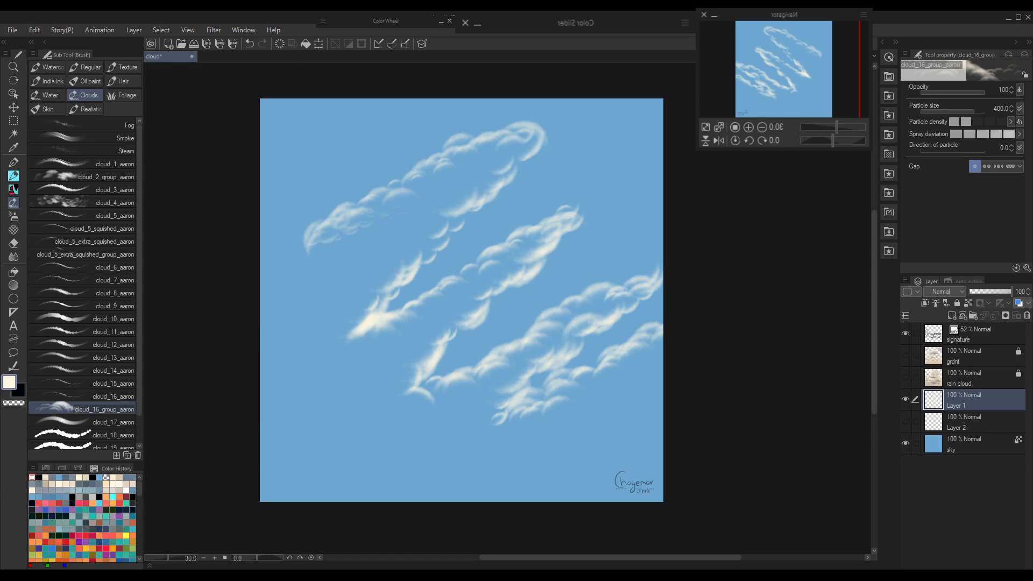
{"action": "mouse_move", "coordinate": [308, 362]}
{"action": "left_mouse_down"}
{"action": "mouse_move", "coordinate": [413, 161]}
{"action": "mouse_move", "coordinate": [477, 372]}
{"action": "left_mouse_up"}
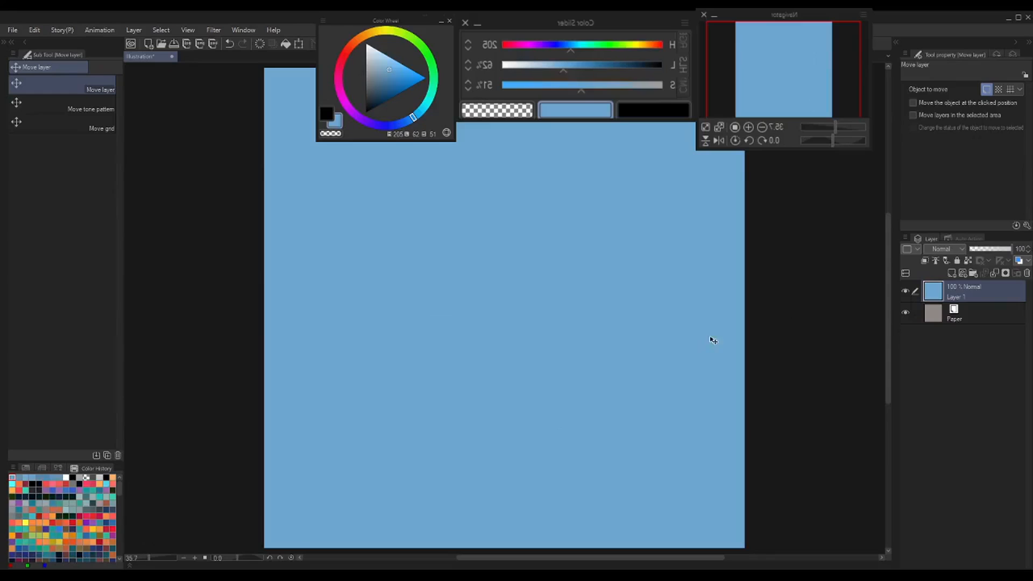
- Set the drawing colour to white and select the cloud_19_tightergap_aaron brush for the plain blue illustration
{"action": "left_click", "coordinate": [366, 45]}
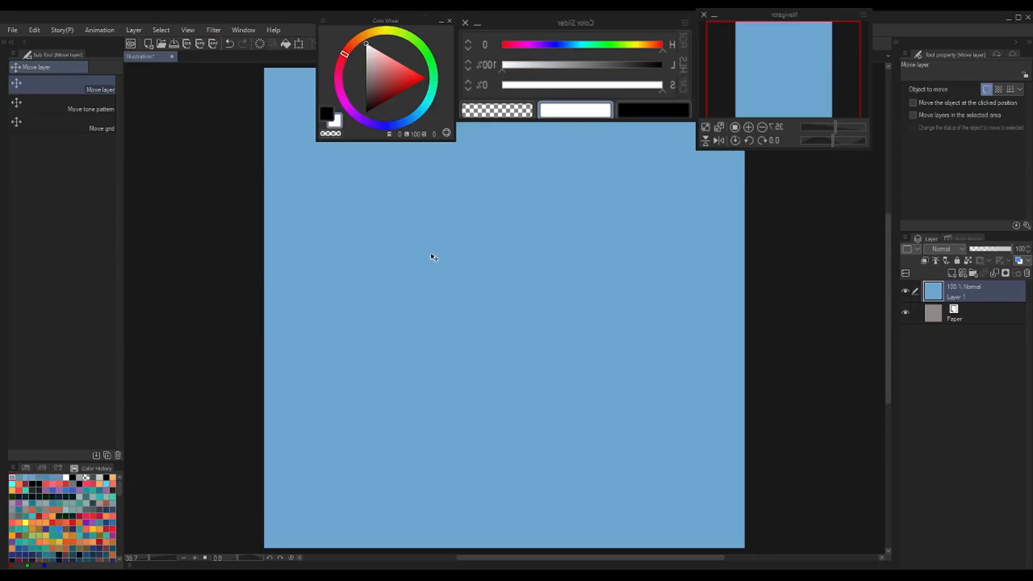
{"action": "key", "text": "b"}
{"action": "scroll", "coordinate": [108, 404], "scroll_direction": "down", "scroll_amount": 2}
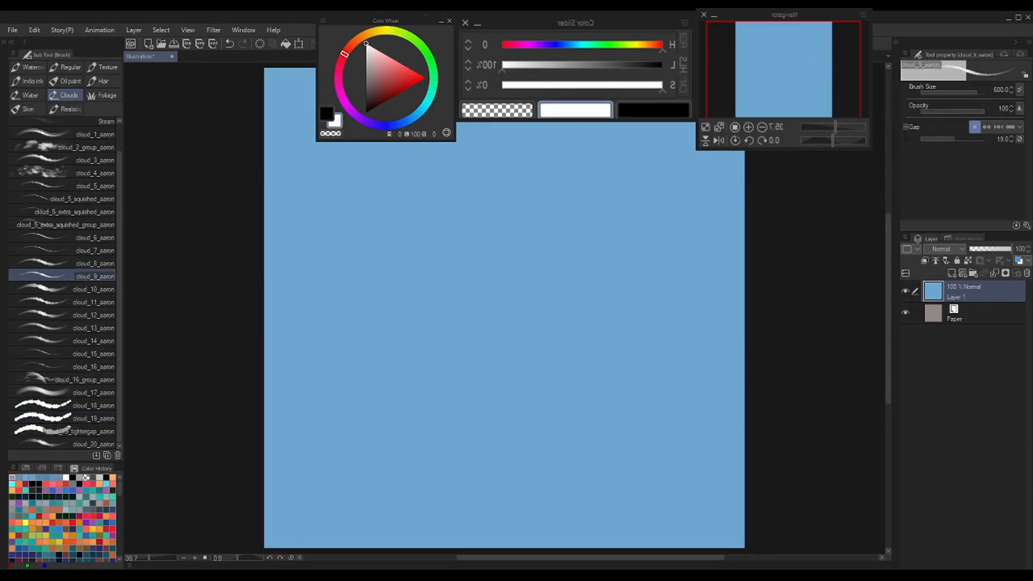
{"action": "left_click", "coordinate": [81, 431]}
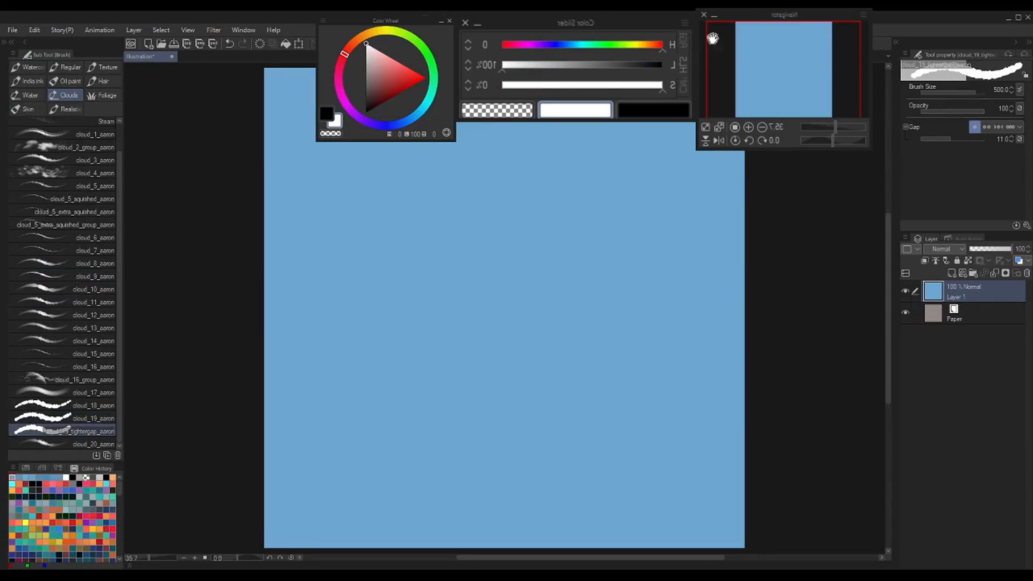
- Show the clouds brush-tip materials and test a single cloud_19_aaron stamp on the sky, undoing it
{"action": "left_click", "coordinate": [896, 42]}
{"action": "scroll", "coordinate": [880, 312], "scroll_direction": "down", "scroll_amount": 4}
{"action": "left_click", "coordinate": [80, 419]}
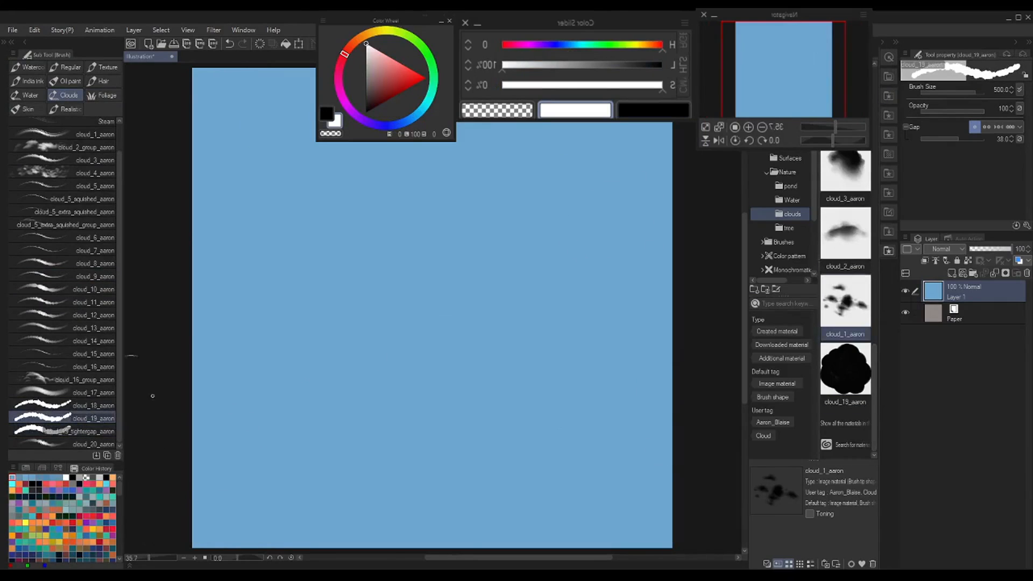
{"action": "left_click", "coordinate": [345, 347]}
{"action": "key", "text": "ctrl+z"}
{"action": "scroll", "coordinate": [846, 323], "scroll_direction": "down", "scroll_amount": 5}
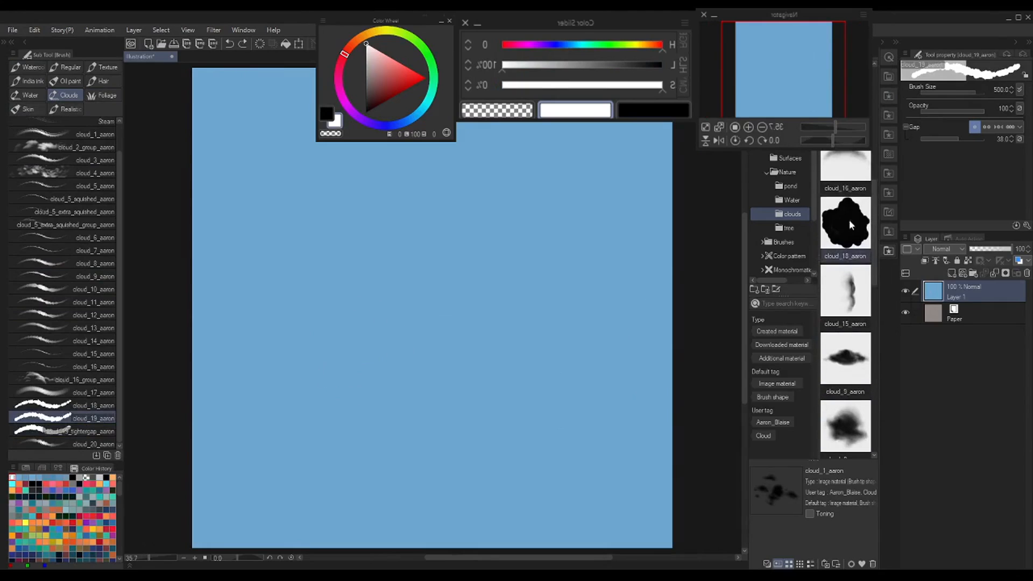
- Select the cloud_18_aaron brush and test single white stamps on the sky, undoing each one
{"action": "left_click", "coordinate": [81, 406]}
{"action": "left_click", "coordinate": [368, 208]}
{"action": "key", "text": "ctrl+z"}
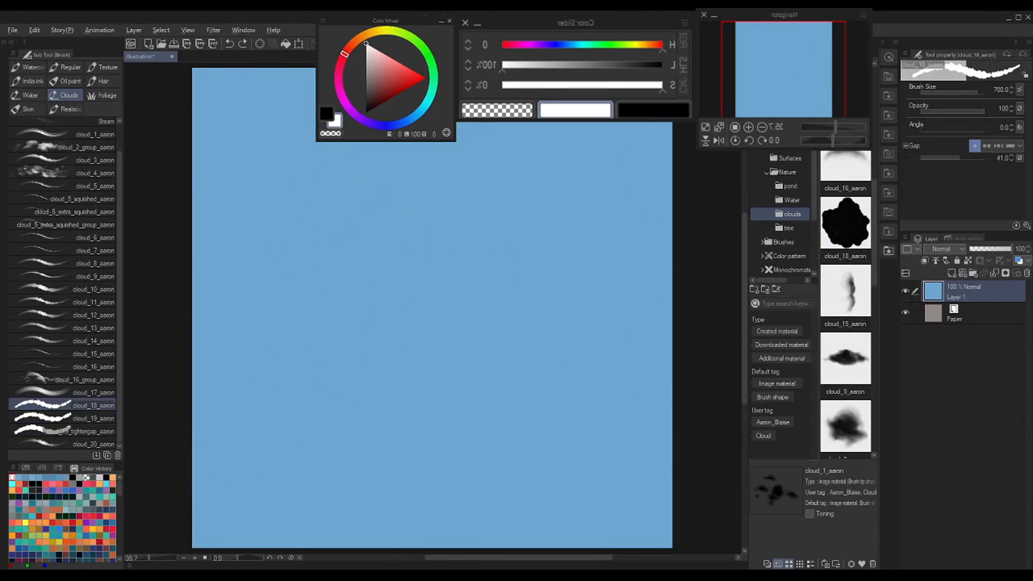
{"action": "left_click", "coordinate": [397, 111]}
{"action": "key", "text": "ctrl+z"}
- Collapse the Color Slider, stamp one white cloud_18_aaron shape near the top of the sky, and reopen the Color Wheel
{"action": "left_click", "coordinate": [478, 24]}
{"action": "left_click", "coordinate": [442, 21]}
{"action": "left_click", "coordinate": [454, 129]}
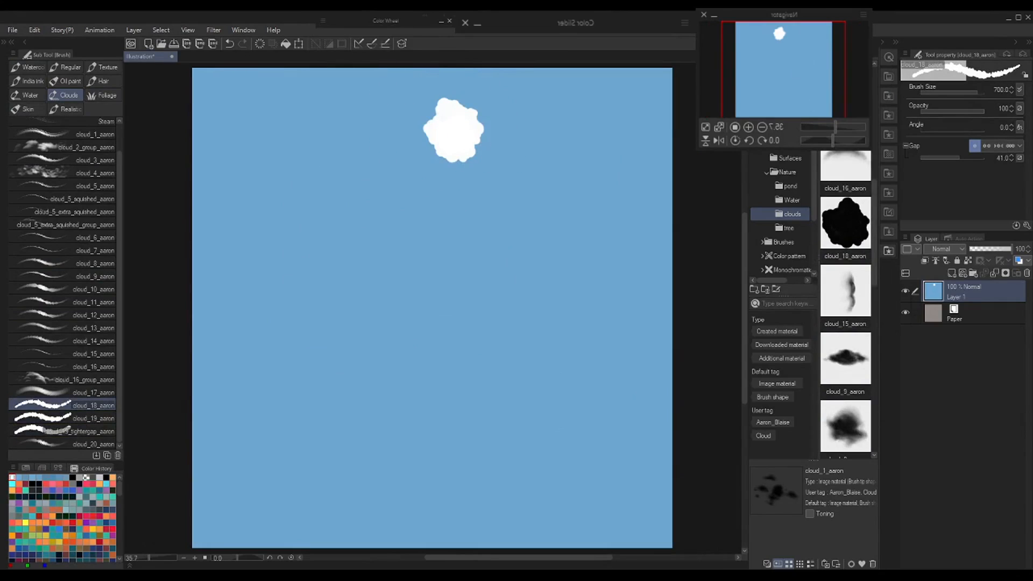
{"action": "left_click", "coordinate": [477, 24]}
{"action": "left_click", "coordinate": [477, 24]}
{"action": "left_click", "coordinate": [441, 21]}
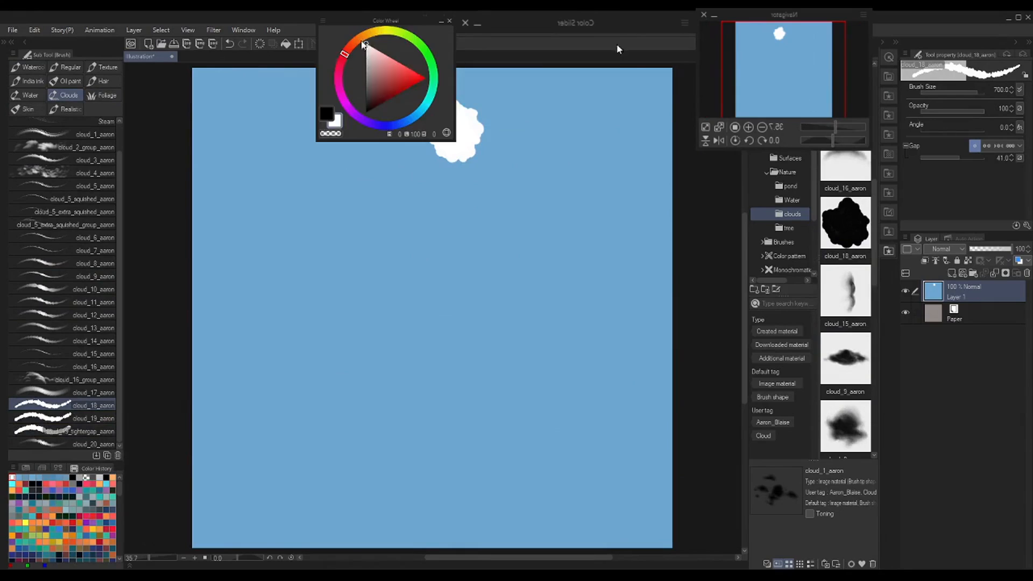
- Try light beige cloud stamps directly on the sky layer and clear the layer, undoing back to the plain blue sky
{"action": "left_click", "coordinate": [370, 60]}
{"action": "key", "text": "ctrl+z"}
{"action": "left_click", "coordinate": [469, 153]}
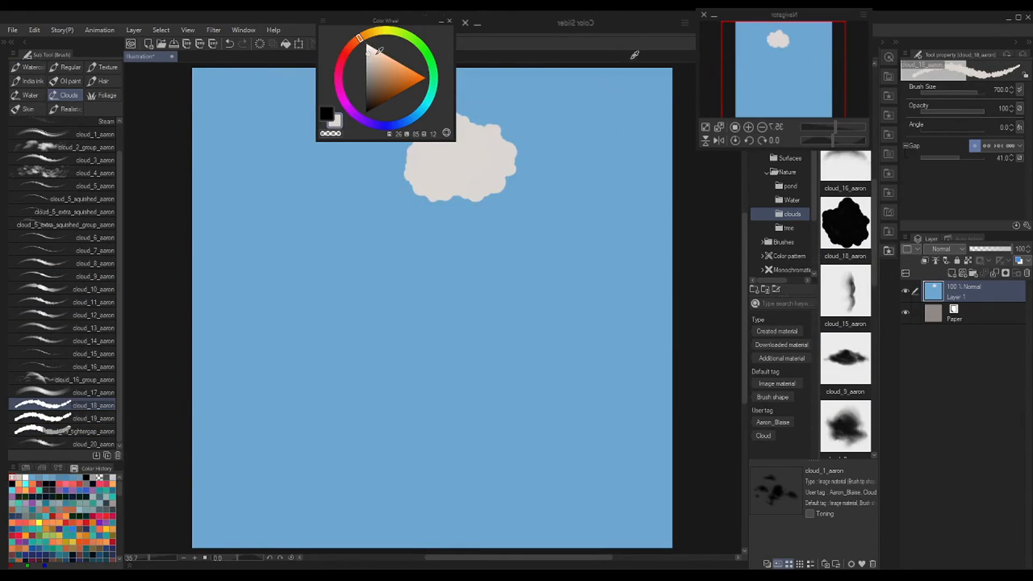
{"action": "left_click", "coordinate": [410, 169]}
{"action": "key", "text": "Delete"}
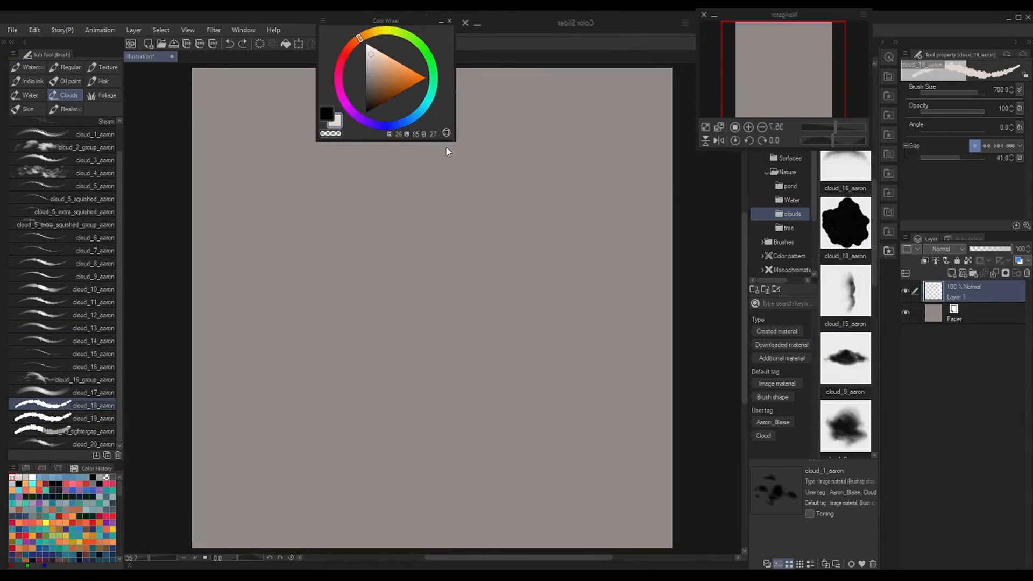
{"action": "key", "text": "ctrl+z"}
{"action": "key", "text": "ctrl+z"}
{"action": "key", "text": "ctrl+z"}
- Delete the Paper layer, name the blue layer sky with its transparent pixels locked, and add an empty layer above it
{"action": "left_click", "coordinate": [964, 312]}
{"action": "key", "text": "Delete"}
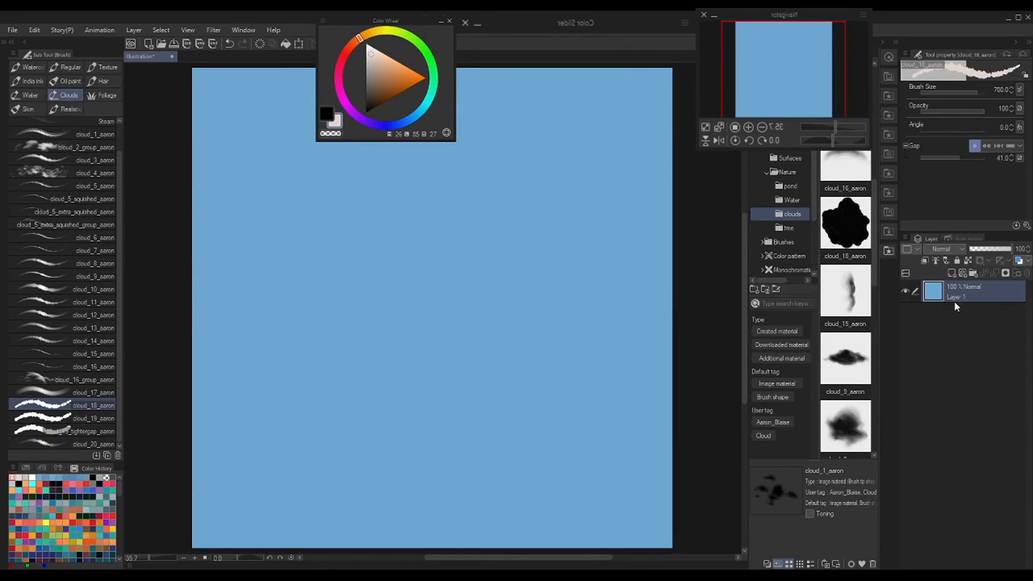
{"action": "left_click", "coordinate": [969, 261]}
{"action": "left_click", "coordinate": [952, 273]}
- Warm the beige to hue 26, luminosity 85, saturation 40 and paint the cloud's upper mass with cloud_18_aaron at size 700
{"action": "left_click", "coordinate": [431, 145]}
{"action": "left_click", "coordinate": [372, 53]}
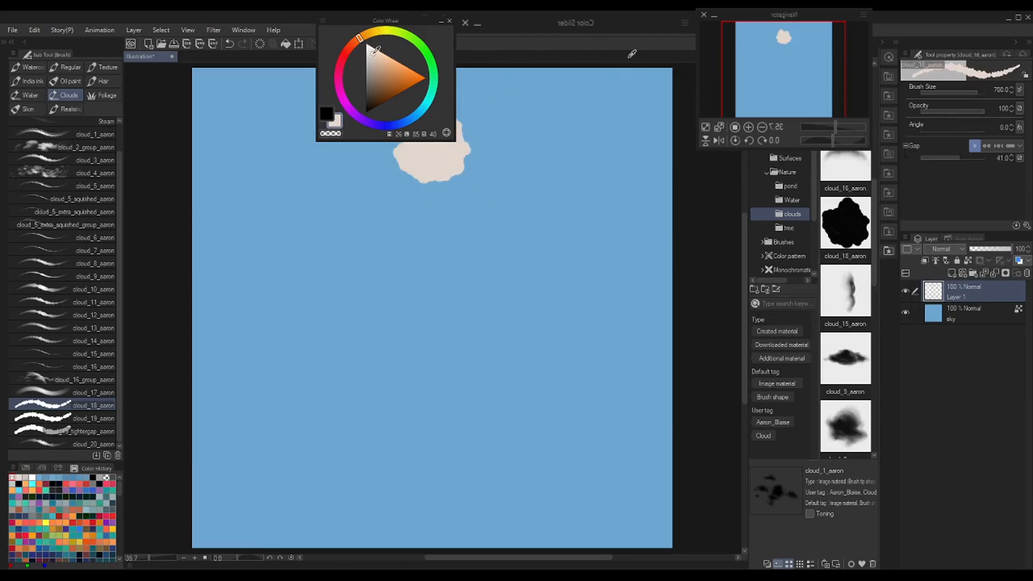
{"action": "left_click", "coordinate": [455, 163]}
{"action": "key", "text": "ctrl+z"}
{"action": "mouse_move", "coordinate": [441, 116]}
{"action": "left_mouse_down"}
{"action": "mouse_move", "coordinate": [376, 148]}
{"action": "mouse_move", "coordinate": [390, 163]}
{"action": "mouse_move", "coordinate": [476, 137]}
{"action": "mouse_move", "coordinate": [510, 165]}
{"action": "mouse_move", "coordinate": [413, 220]}
{"action": "mouse_move", "coordinate": [492, 157]}
{"action": "mouse_move", "coordinate": [475, 114]}
{"action": "mouse_move", "coordinate": [346, 152]}
{"action": "mouse_move", "coordinate": [322, 146]}
{"action": "mouse_move", "coordinate": [503, 137]}
{"action": "mouse_move", "coordinate": [387, 198]}
{"action": "mouse_move", "coordinate": [430, 252]}
{"action": "mouse_move", "coordinate": [486, 240]}
{"action": "left_mouse_up"}
- Reduce the brush size to 500 and extend the cloud silhouette down through the middle of the canvas on Layer 1
{"action": "key", "text": "bracketleft"}
{"action": "key", "text": "bracketleft"}
{"action": "left_click", "coordinate": [379, 158]}
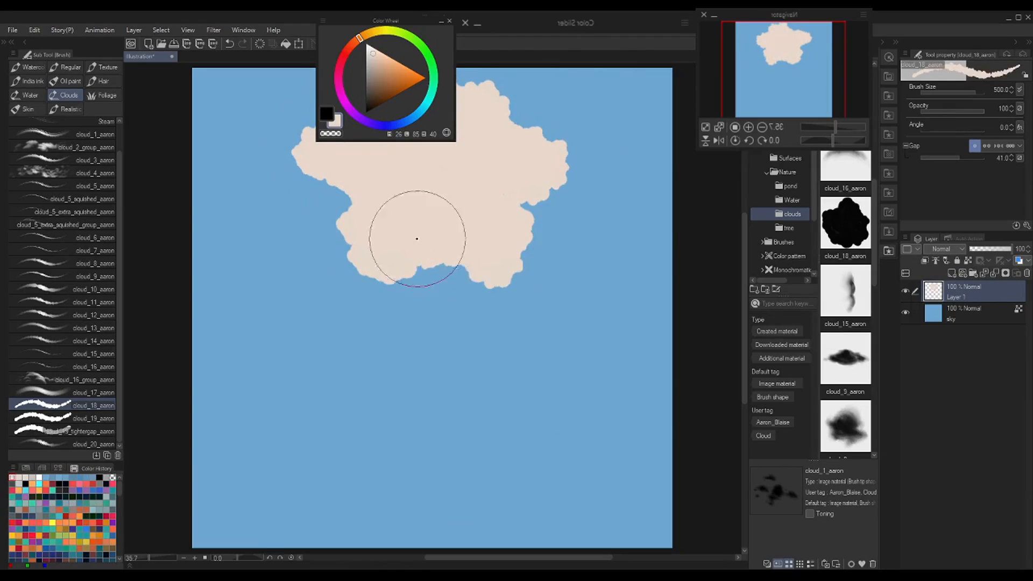
{"action": "left_click_drag", "start_coordinate": [415, 233], "coordinate": [517, 345]}
{"action": "mouse_move", "coordinate": [549, 292]}
{"action": "left_mouse_down"}
{"action": "mouse_move", "coordinate": [474, 300]}
{"action": "mouse_move", "coordinate": [549, 170]}
{"action": "mouse_move", "coordinate": [525, 203]}
{"action": "left_mouse_up"}
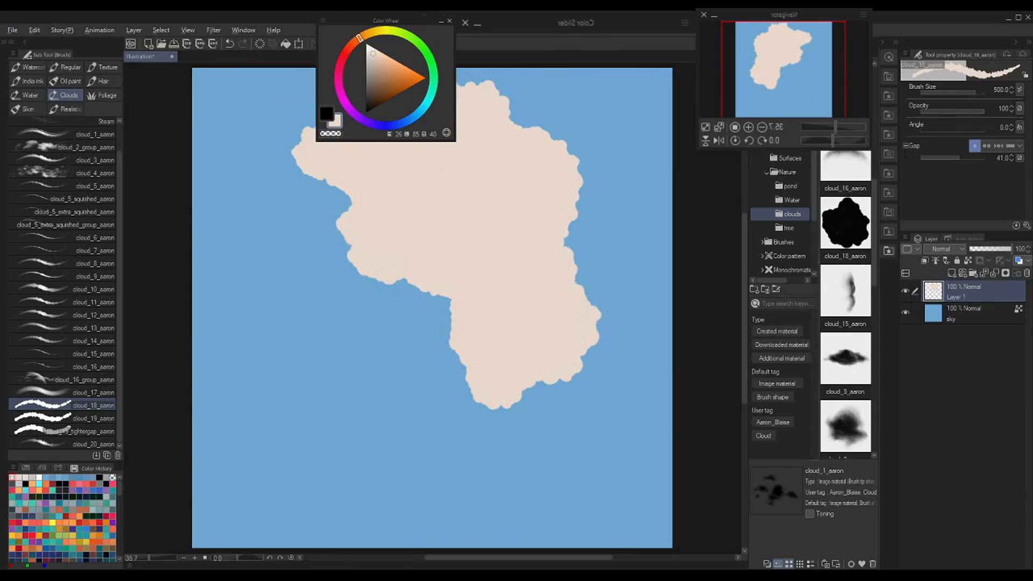
{"action": "mouse_move", "coordinate": [410, 309]}
{"action": "left_mouse_down"}
{"action": "mouse_move", "coordinate": [335, 373]}
{"action": "mouse_move", "coordinate": [362, 300]}
{"action": "mouse_move", "coordinate": [417, 349]}
{"action": "mouse_move", "coordinate": [438, 344]}
{"action": "left_mouse_up"}
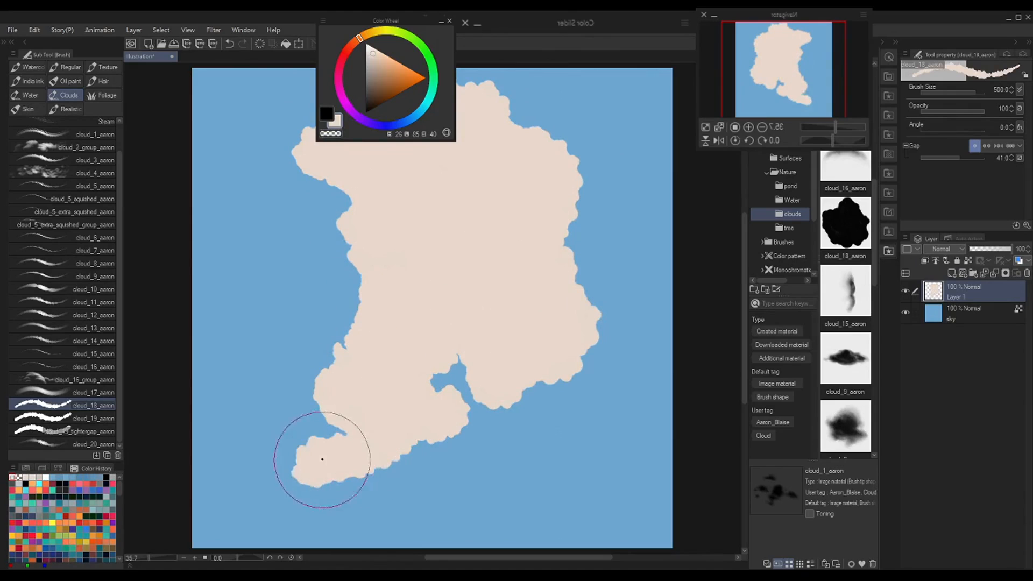
- Fill out the cloud's lower tail and carve notches into its lower right and middle left edges with transparent colour
{"action": "left_click", "coordinate": [302, 472]}
{"action": "mouse_move", "coordinate": [301, 470]}
{"action": "left_mouse_down"}
{"action": "mouse_move", "coordinate": [431, 429]}
{"action": "mouse_move", "coordinate": [459, 348]}
{"action": "left_mouse_up"}
{"action": "key", "text": "c"}
{"action": "mouse_move", "coordinate": [486, 383]}
{"action": "left_mouse_down"}
{"action": "mouse_move", "coordinate": [476, 397]}
{"action": "mouse_move", "coordinate": [585, 380]}
{"action": "mouse_move", "coordinate": [478, 392]}
{"action": "left_mouse_up"}
{"action": "left_click_drag", "start_coordinate": [344, 308], "coordinate": [367, 295]}
- Refine the cloud's billowing outline by adding bulges on both sides and cutting a gap into the middle right edge
{"action": "key", "text": "c"}
{"action": "mouse_move", "coordinate": [330, 375]}
{"action": "left_mouse_down"}
{"action": "mouse_move", "coordinate": [371, 346]}
{"action": "mouse_move", "coordinate": [369, 229]}
{"action": "left_mouse_up"}
{"action": "mouse_move", "coordinate": [313, 151]}
{"action": "left_mouse_down"}
{"action": "mouse_move", "coordinate": [299, 135]}
{"action": "mouse_move", "coordinate": [333, 122]}
{"action": "left_mouse_up"}
{"action": "key", "text": "c"}
{"action": "left_click_drag", "start_coordinate": [582, 242], "coordinate": [531, 237]}
{"action": "key", "text": "c"}
{"action": "mouse_move", "coordinate": [554, 223]}
{"action": "left_mouse_down"}
{"action": "mouse_move", "coordinate": [530, 145]}
{"action": "mouse_move", "coordinate": [526, 189]}
{"action": "left_mouse_up"}
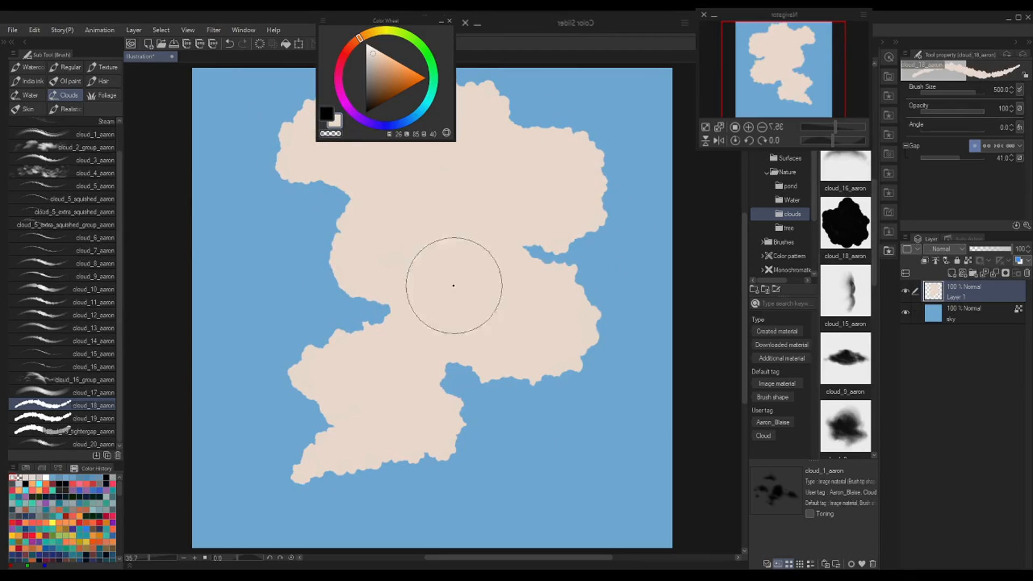
{"action": "left_click_drag", "start_coordinate": [323, 162], "coordinate": [355, 143]}
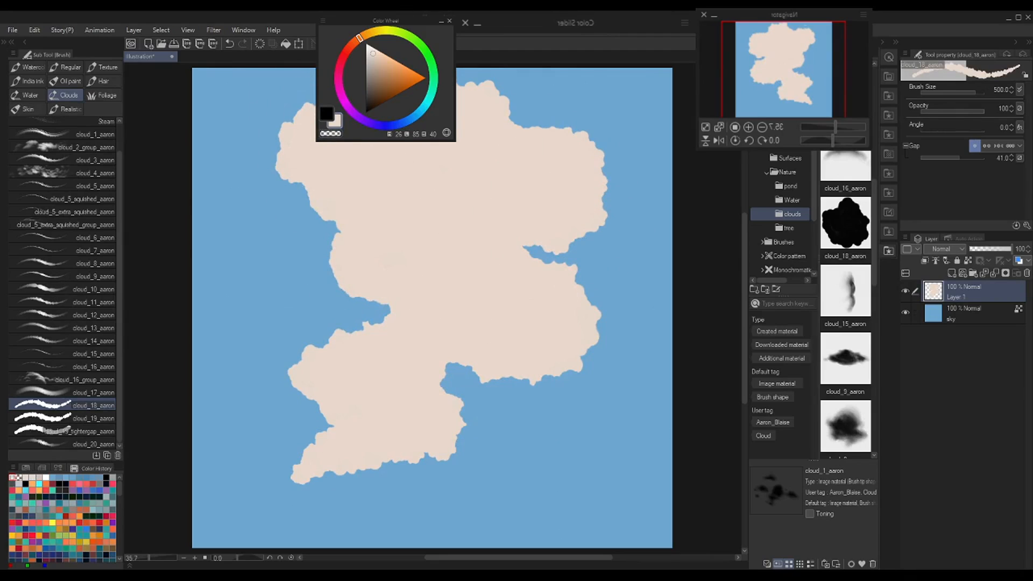
- Narrow the cloud from its left side with a transform and reshape its lower part into a slimmer tail
{"action": "key", "text": "ctrl+t"}
{"action": "left_click_drag", "start_coordinate": [274, 280], "coordinate": [325, 279]}
{"action": "key", "text": "Return"}
{"action": "mouse_move", "coordinate": [306, 503]}
{"action": "left_mouse_down"}
{"action": "mouse_move", "coordinate": [405, 481]}
{"action": "mouse_move", "coordinate": [358, 447]}
{"action": "mouse_move", "coordinate": [392, 437]}
{"action": "left_mouse_up"}
{"action": "mouse_move", "coordinate": [429, 292]}
{"action": "left_mouse_down"}
{"action": "mouse_move", "coordinate": [366, 248]}
{"action": "mouse_move", "coordinate": [371, 243]}
{"action": "left_mouse_up"}
{"action": "left_click_drag", "start_coordinate": [425, 240], "coordinate": [436, 293]}
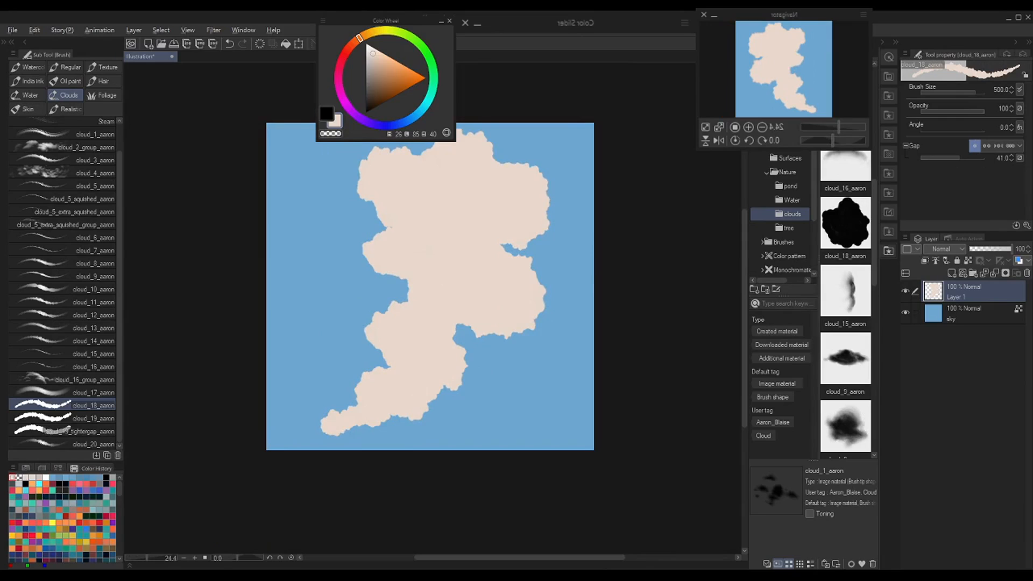
- Look through the cloud tip materials, select the cloud_11_aaron brush and test it beside the cloud, undoing the stroke
{"action": "scroll", "coordinate": [877, 298], "scroll_direction": "down", "scroll_amount": 3}
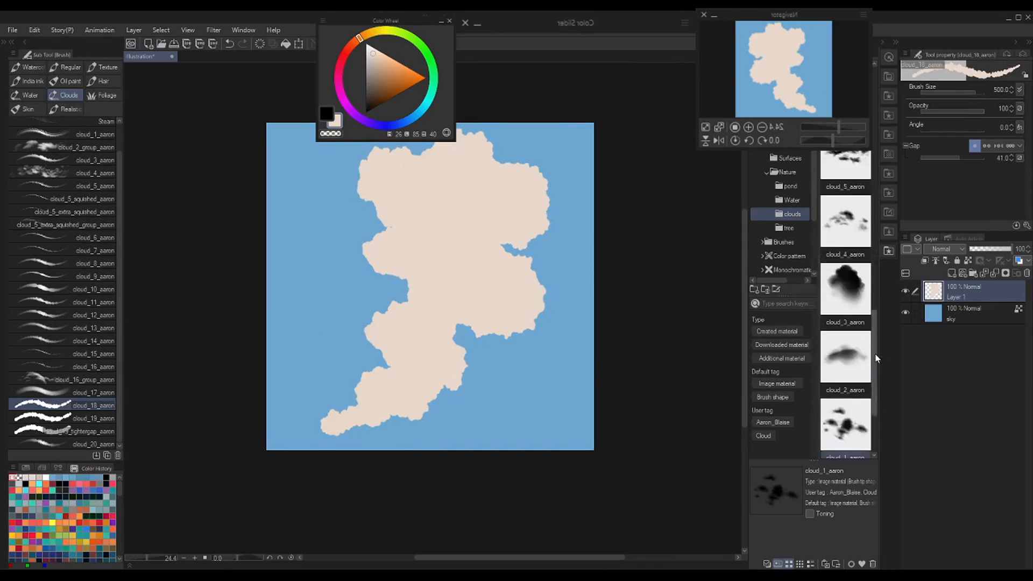
{"action": "left_click_drag", "start_coordinate": [874, 262], "coordinate": [877, 143]}
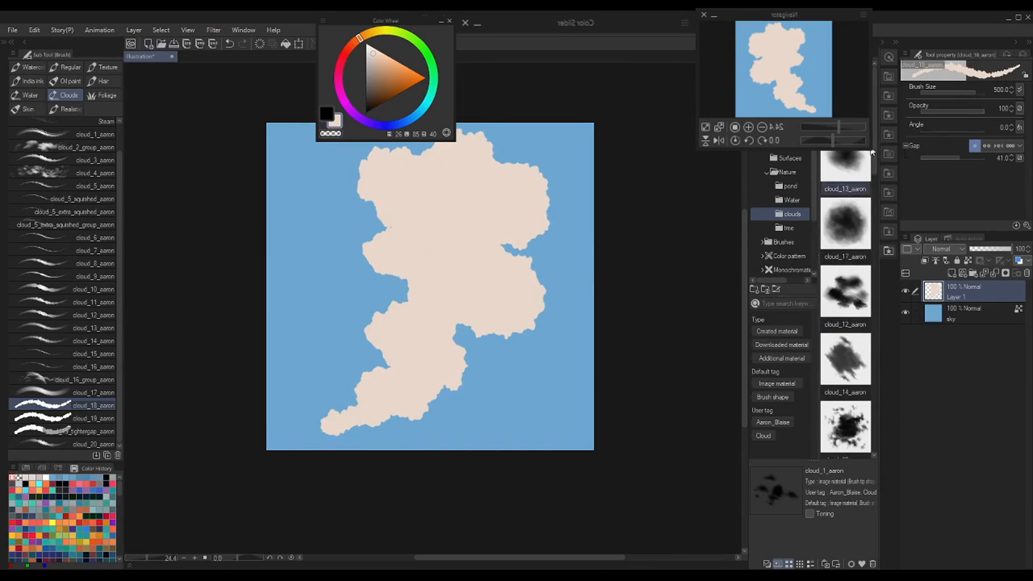
{"action": "left_click", "coordinate": [715, 16]}
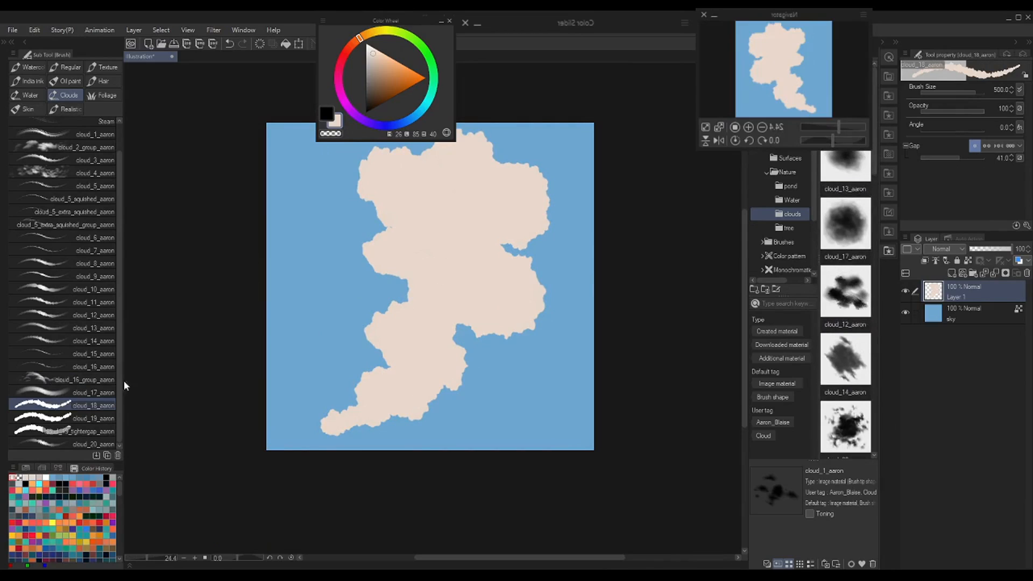
{"action": "left_click", "coordinate": [80, 302]}
{"action": "left_click", "coordinate": [315, 292]}
{"action": "left_click", "coordinate": [318, 299]}
{"action": "key", "text": "ctrl+z"}
- Paint a soft cloud bank across the bottom of the sky with cloud_11_aaron, enlarging the brush from 800 to 1500
{"action": "left_click", "coordinate": [460, 368]}
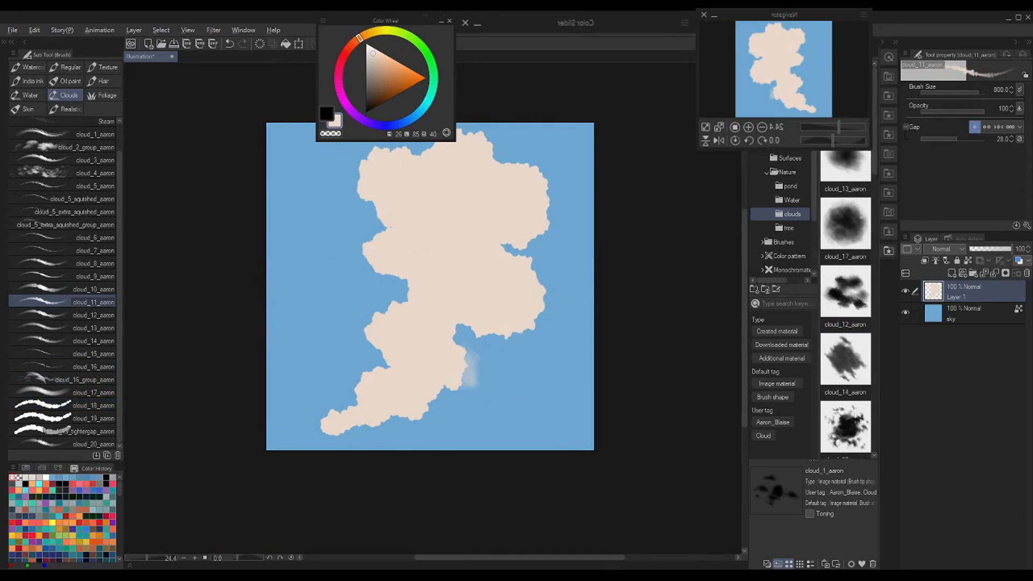
{"action": "mouse_move", "coordinate": [363, 375]}
{"action": "left_mouse_down"}
{"action": "mouse_move", "coordinate": [391, 389]}
{"action": "mouse_move", "coordinate": [342, 393]}
{"action": "mouse_move", "coordinate": [280, 428]}
{"action": "mouse_move", "coordinate": [404, 426]}
{"action": "mouse_move", "coordinate": [457, 392]}
{"action": "mouse_move", "coordinate": [445, 397]}
{"action": "mouse_move", "coordinate": [519, 426]}
{"action": "left_mouse_up"}
{"action": "key", "text": "]"}
{"action": "key", "text": "]"}
{"action": "key", "text": "]"}
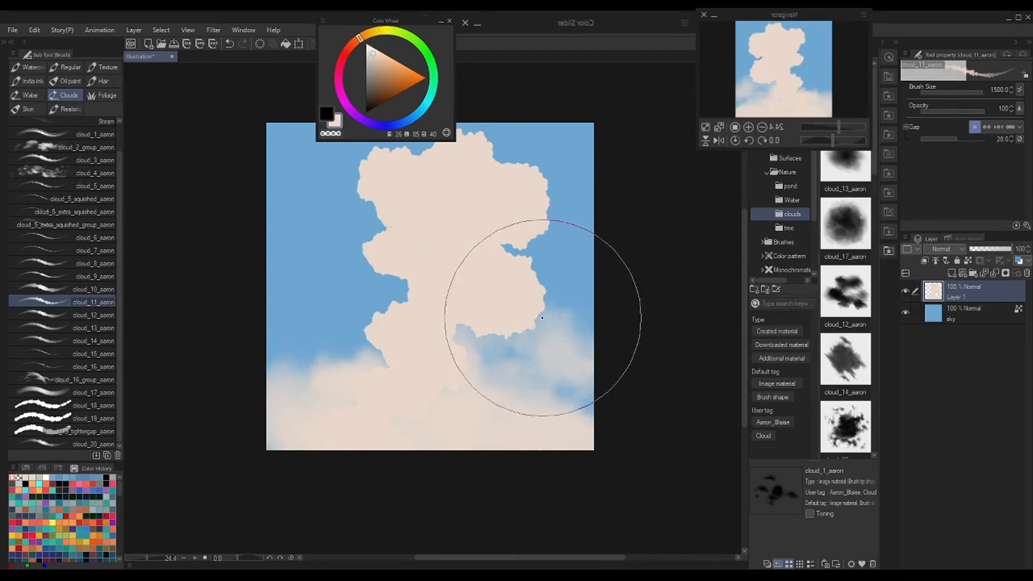
- Add soft puffs at brush size 800 that blend the cloud bank into the base of the tall cloud
{"action": "key", "text": "p"}
{"action": "key", "text": "b"}
{"action": "mouse_move", "coordinate": [461, 334]}
{"action": "left_mouse_down"}
{"action": "mouse_move", "coordinate": [291, 358]}
{"action": "mouse_move", "coordinate": [576, 363]}
{"action": "mouse_move", "coordinate": [523, 332]}
{"action": "mouse_move", "coordinate": [383, 336]}
{"action": "mouse_move", "coordinate": [362, 357]}
{"action": "left_mouse_up"}
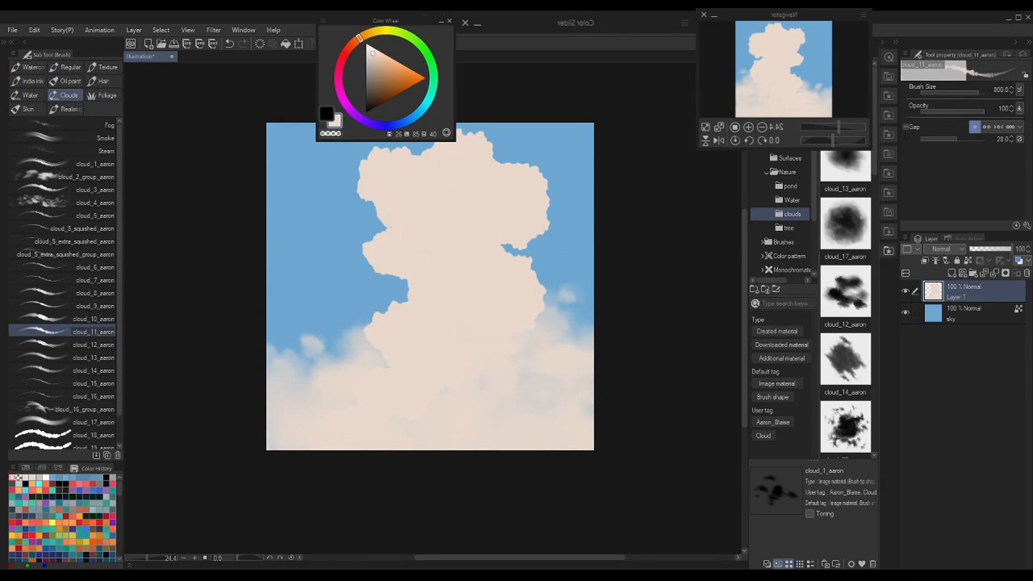
- Fill out the cloud bank's right end with a soft puff and paint a crisp-edged cloud mass at the lower left with cloud_18_aaron
{"action": "mouse_move", "coordinate": [597, 302]}
{"action": "left_mouse_down"}
{"action": "mouse_move", "coordinate": [581, 300]}
{"action": "mouse_move", "coordinate": [563, 332]}
{"action": "mouse_move", "coordinate": [553, 319]}
{"action": "left_mouse_up"}
{"action": "key", "text": "c"}
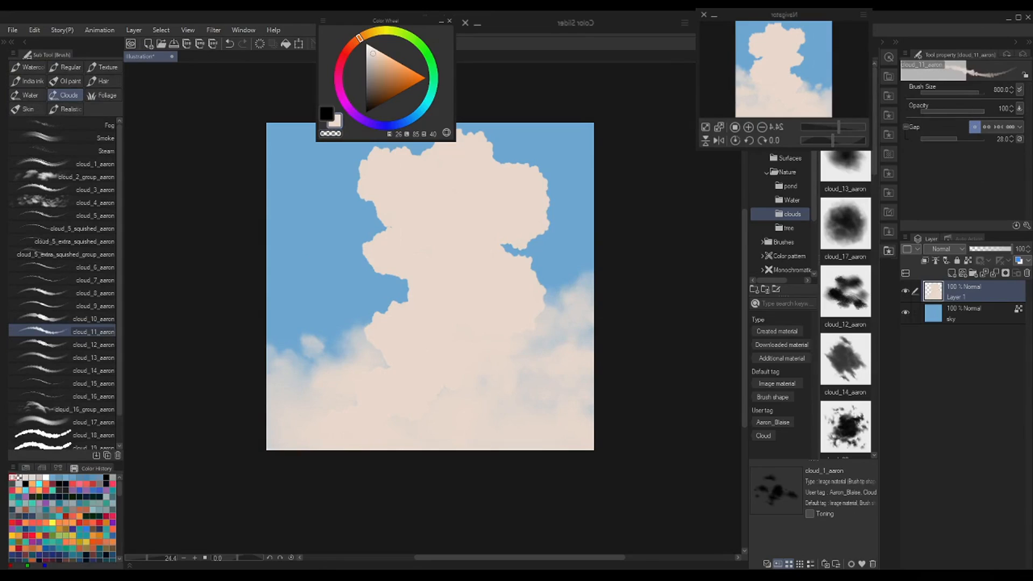
{"action": "scroll", "coordinate": [65, 323], "scroll_direction": "down", "scroll_amount": 1}
{"action": "left_click", "coordinate": [92, 415]}
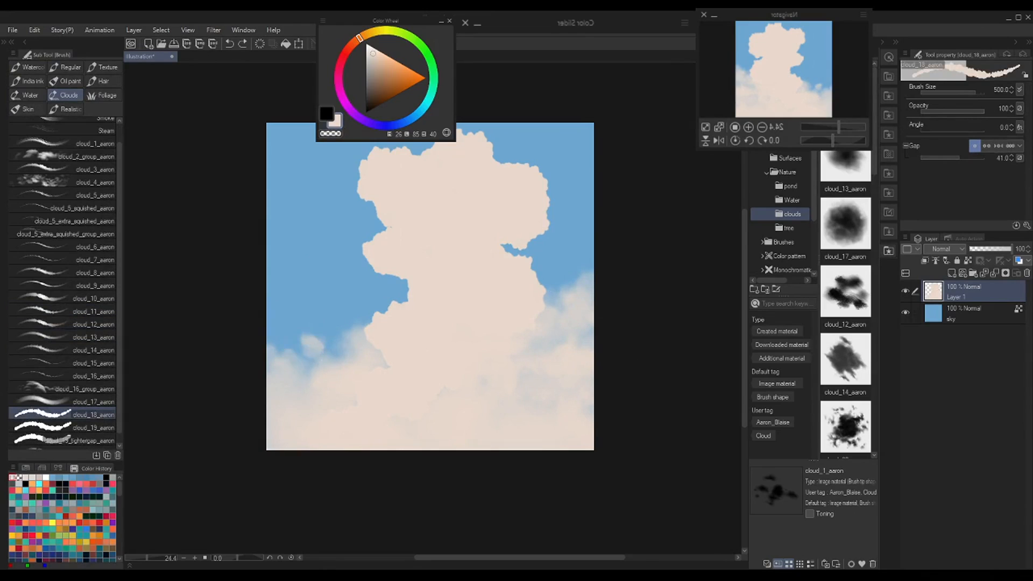
{"action": "mouse_move", "coordinate": [287, 383]}
{"action": "left_mouse_down"}
{"action": "mouse_move", "coordinate": [287, 316]}
{"action": "mouse_move", "coordinate": [317, 382]}
{"action": "mouse_move", "coordinate": [289, 316]}
{"action": "mouse_move", "coordinate": [260, 297]}
{"action": "mouse_move", "coordinate": [311, 328]}
{"action": "mouse_move", "coordinate": [332, 423]}
{"action": "mouse_move", "coordinate": [425, 492]}
{"action": "left_mouse_up"}
{"action": "key", "text": "ctrl+z"}
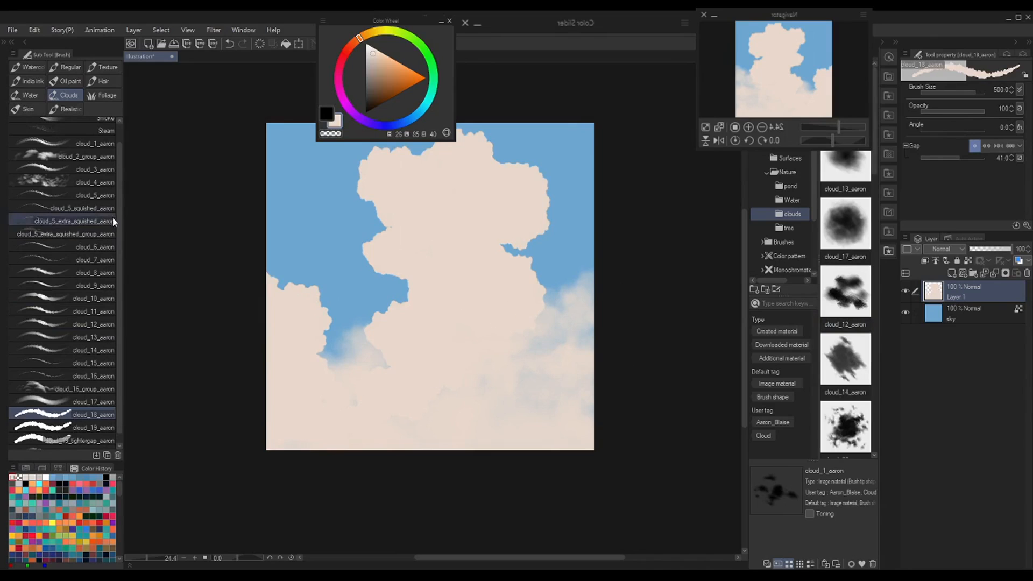
- Select the cloud_16_group_aaron brush and sample the sky blue as the painting color
{"action": "scroll", "coordinate": [119, 198], "scroll_direction": "up", "scroll_amount": 1}
{"action": "left_click", "coordinate": [75, 177]}
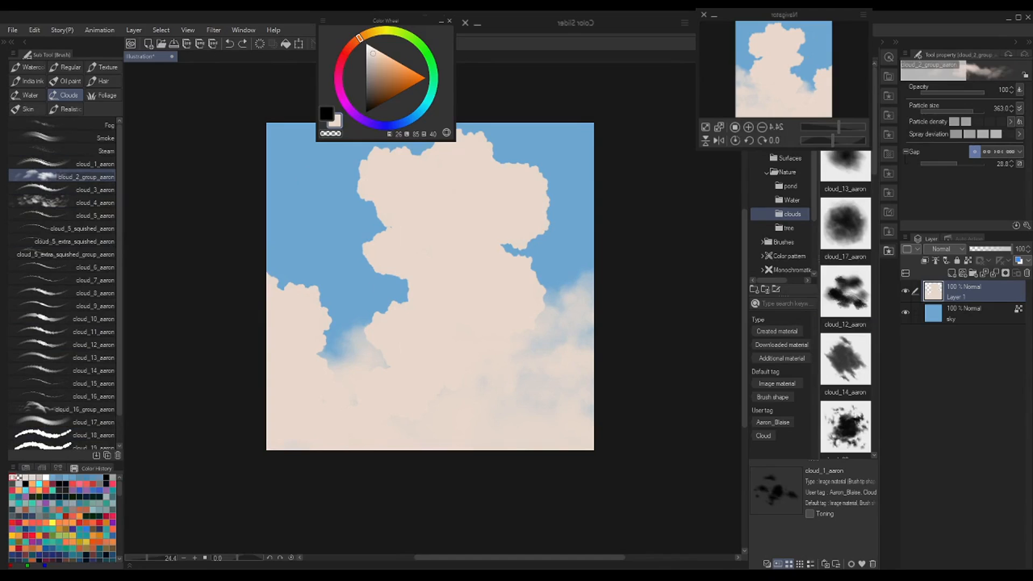
{"action": "scroll", "coordinate": [845, 301], "scroll_direction": "down", "scroll_amount": 3}
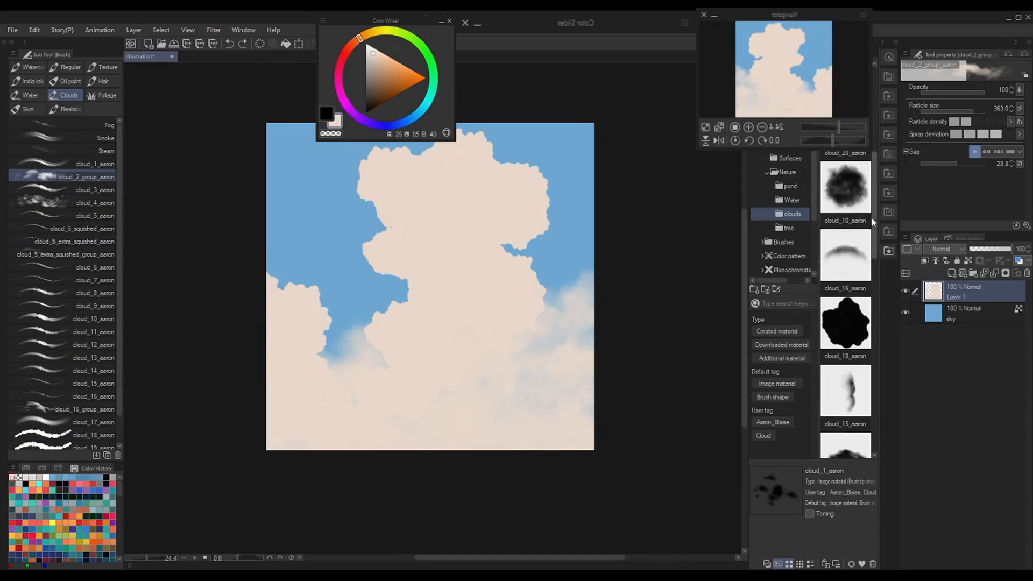
{"action": "left_click", "coordinate": [86, 409]}
{"action": "left_click", "coordinate": [564, 211], "text": "alt"}
{"action": "left_click_drag", "start_coordinate": [413, 121], "coordinate": [418, 115]}
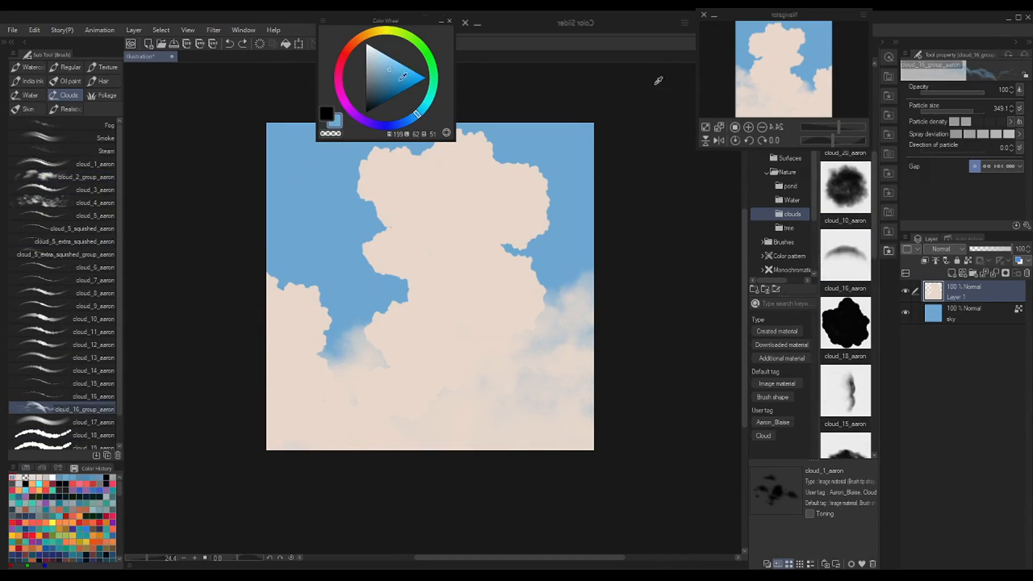
- Try shading strokes along the tall cloud's right edge in greyer blues, undoing each one
{"action": "left_click_drag", "start_coordinate": [381, 71], "coordinate": [379, 78]}
{"action": "left_click_drag", "start_coordinate": [515, 264], "coordinate": [523, 338]}
{"action": "key", "text": "ctrl+z"}
{"action": "left_click", "coordinate": [378, 75]}
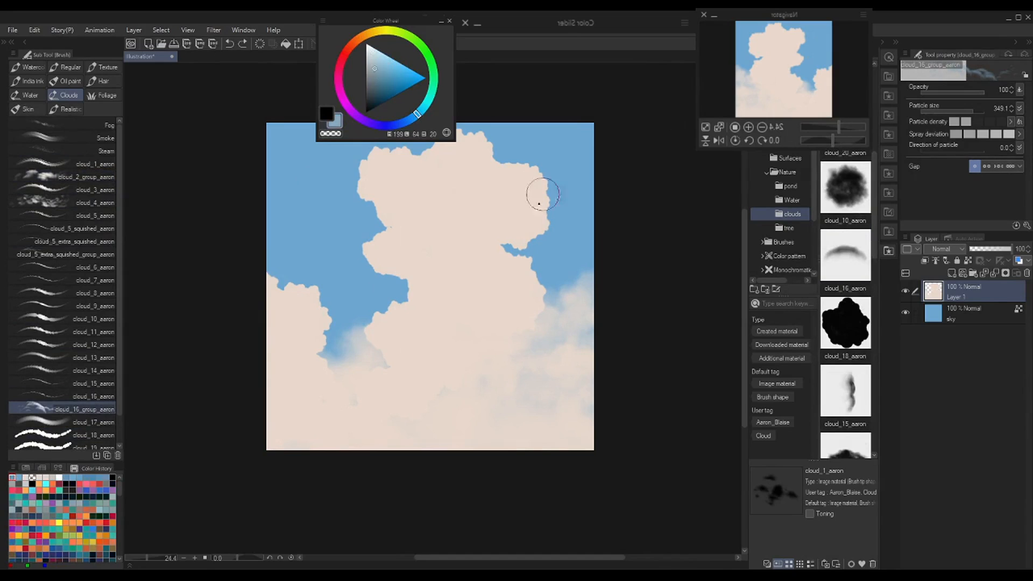
{"action": "left_click_drag", "start_coordinate": [544, 195], "coordinate": [539, 232]}
{"action": "key", "text": "ctrl+z"}
{"action": "left_click", "coordinate": [378, 72]}
{"action": "key", "text": "ctrl+z"}
- Tune the shading color to a grey-blue of hue 196, luminosity 64 and saturation 17, testing it on the right lobes and undoing the strokes
{"action": "left_click_drag", "start_coordinate": [539, 169], "coordinate": [535, 235]}
{"action": "left_click", "coordinate": [419, 113]}
{"action": "key", "text": "ctrl+z"}
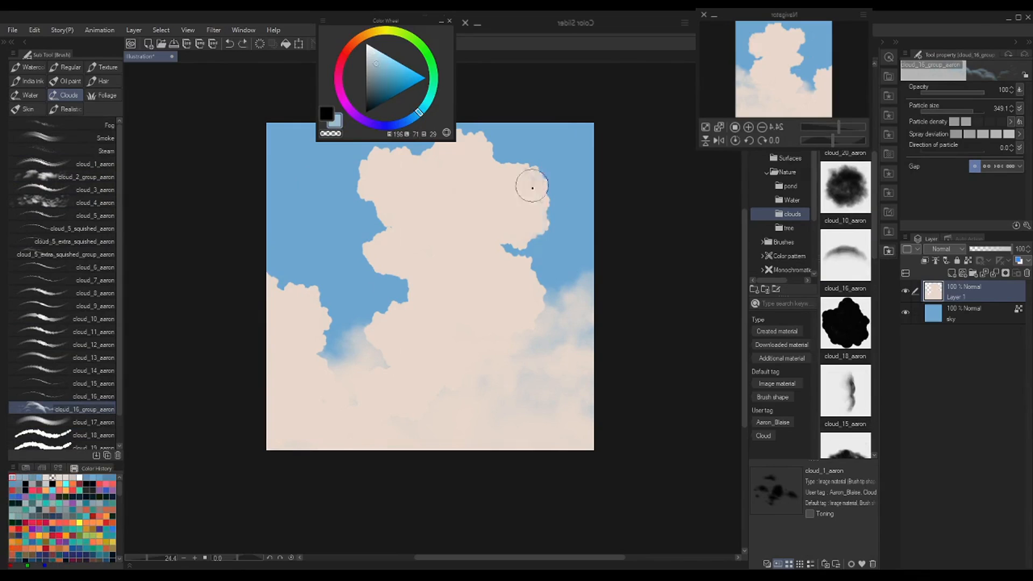
{"action": "key", "text": "ctrl+z"}
{"action": "left_click_drag", "start_coordinate": [532, 180], "coordinate": [520, 238]}
{"action": "left_click", "coordinate": [373, 68]}
{"action": "left_click_drag", "start_coordinate": [498, 232], "coordinate": [483, 289]}
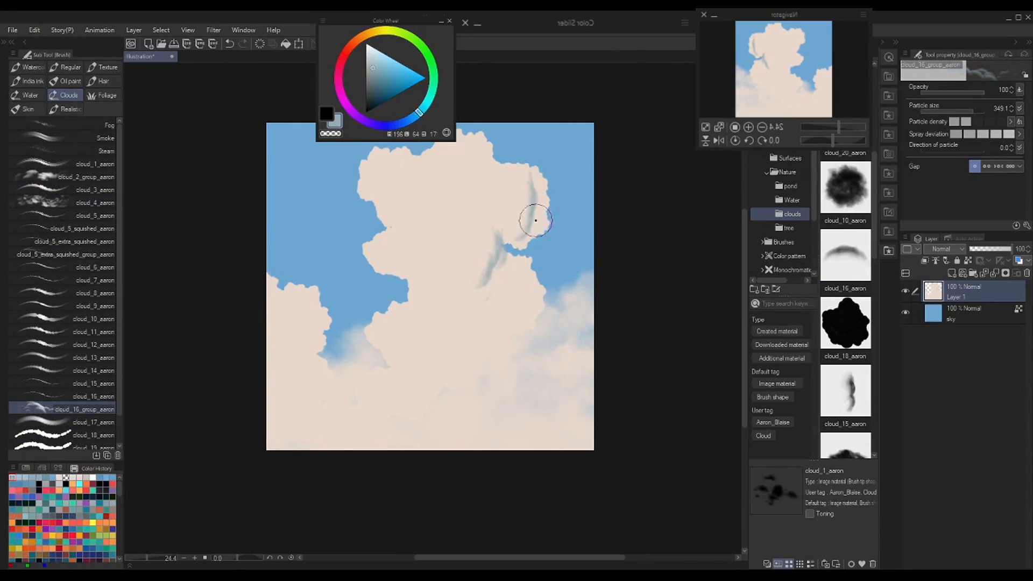
{"action": "key", "text": "ctrl+z"}
{"action": "key", "text": "ctrl+z"}
{"action": "left_click_drag", "start_coordinate": [533, 188], "coordinate": [488, 245]}
{"action": "key", "text": "ctrl+z"}
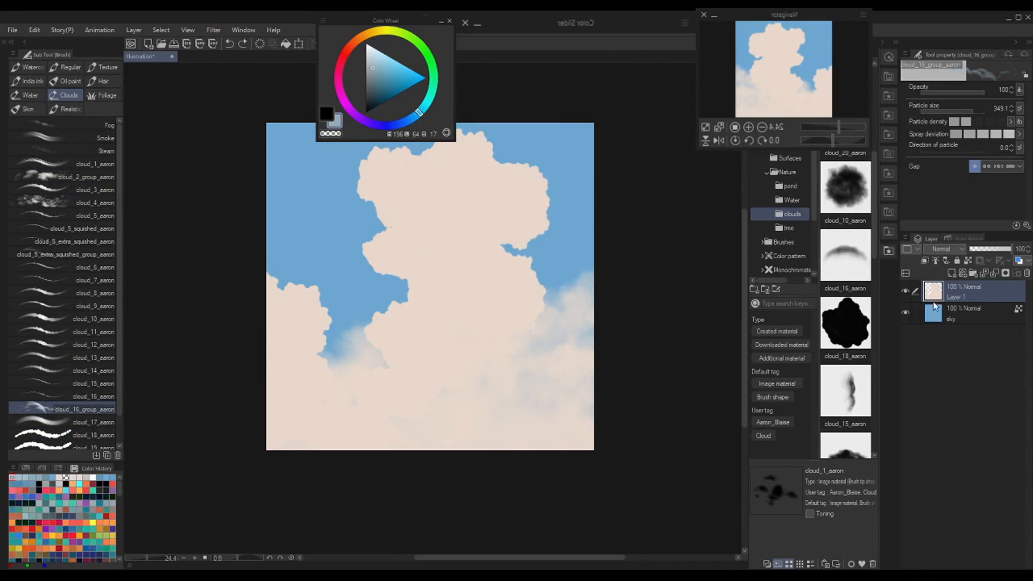
- Add a new layer clipped to the cloud layer and set the brush's particle size to 375
{"action": "left_click", "coordinate": [952, 273]}
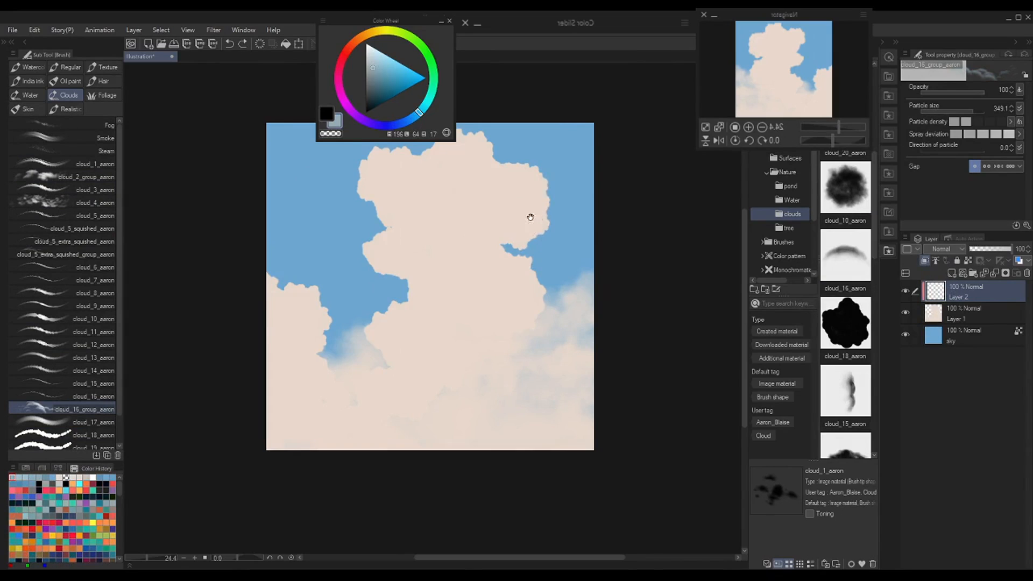
{"action": "scroll", "coordinate": [533, 230], "scroll_direction": "up", "scroll_amount": 4}
{"action": "mouse_move", "coordinate": [531, 217]}
{"action": "left_mouse_down"}
{"action": "mouse_move", "coordinate": [542, 250]}
{"action": "mouse_move", "coordinate": [508, 279]}
{"action": "left_mouse_up"}
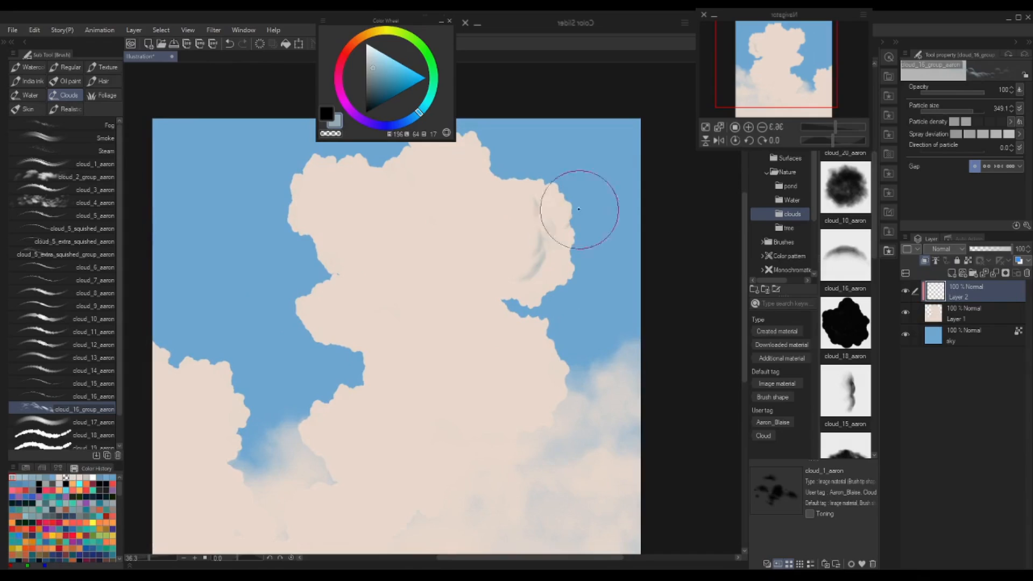
{"action": "key", "text": "ctrl+z"}
{"action": "left_click", "coordinate": [975, 111]}
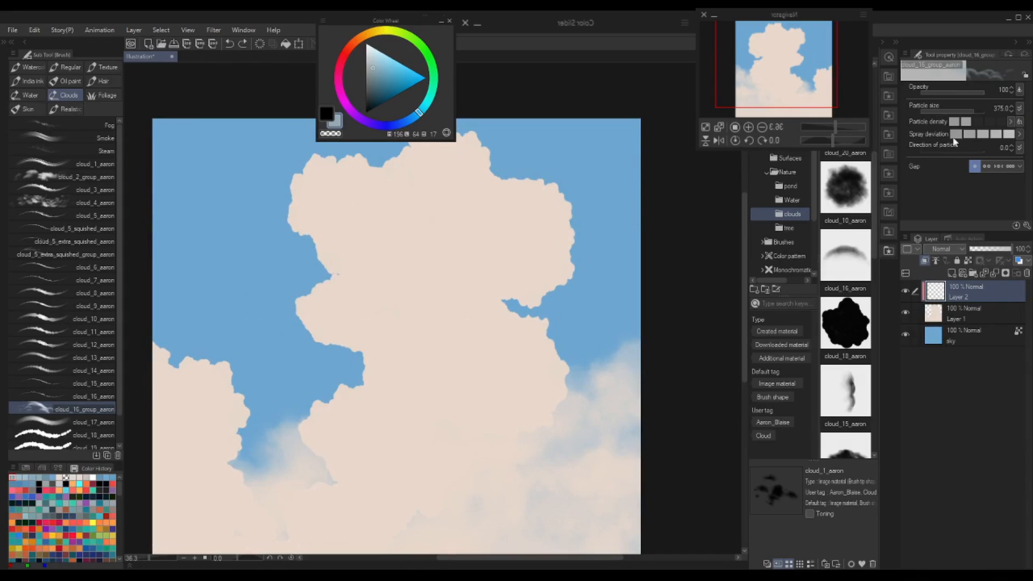
- Shade the tall cloud's upper right lobe and its top lobe with curved grey-blue strokes
{"action": "mouse_move", "coordinate": [535, 186]}
{"action": "left_mouse_down"}
{"action": "mouse_move", "coordinate": [566, 227]}
{"action": "mouse_move", "coordinate": [520, 286]}
{"action": "left_mouse_up"}
{"action": "left_click_drag", "start_coordinate": [524, 205], "coordinate": [519, 289]}
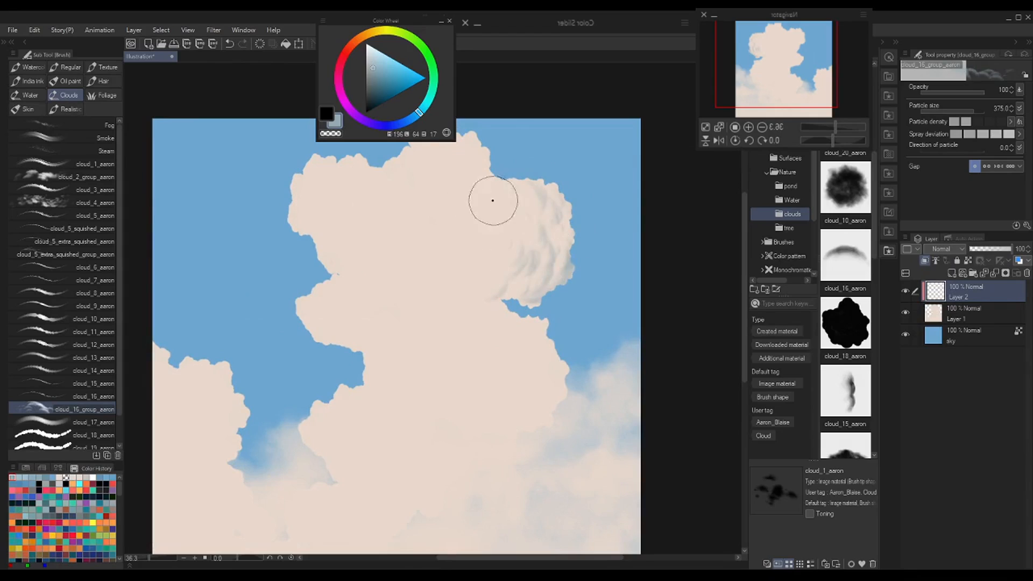
{"action": "mouse_move", "coordinate": [467, 158]}
{"action": "left_mouse_down"}
{"action": "mouse_move", "coordinate": [504, 177]}
{"action": "mouse_move", "coordinate": [509, 211]}
{"action": "mouse_move", "coordinate": [503, 265]}
{"action": "left_mouse_up"}
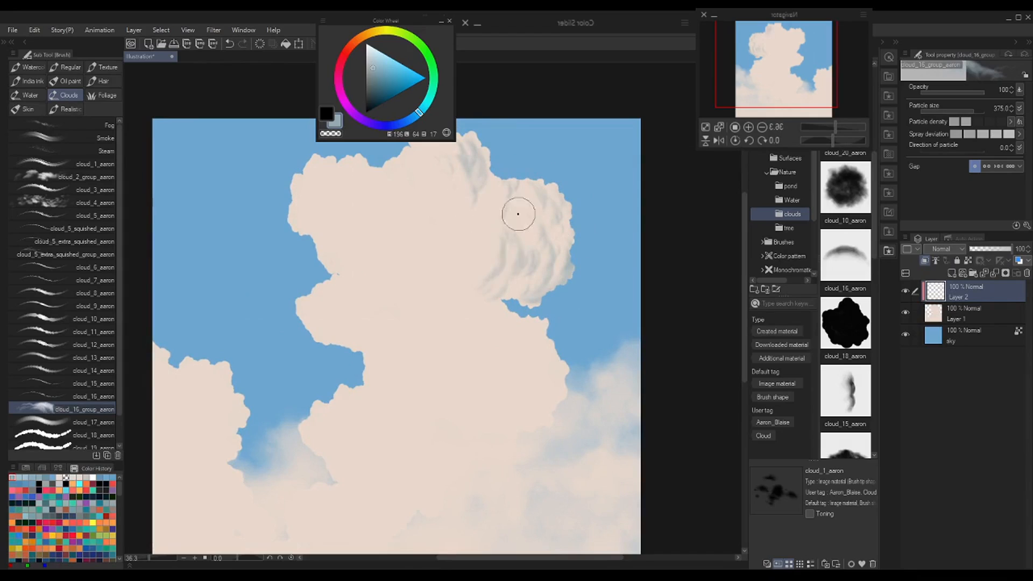
{"action": "key", "text": "ctrl+z"}
{"action": "left_click_drag", "start_coordinate": [510, 218], "coordinate": [457, 283]}
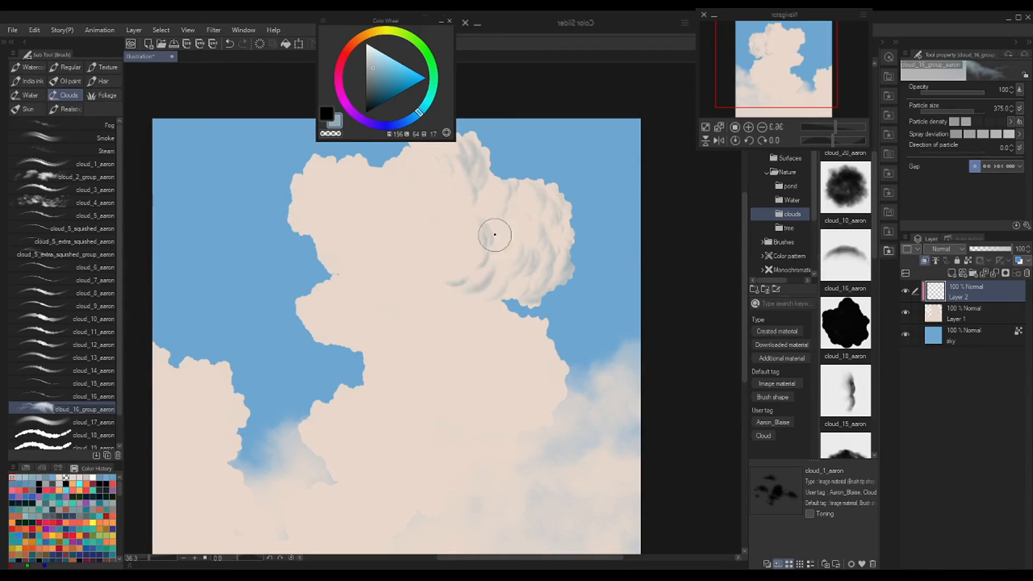
- Deepen the upper right lobe's shading and model the lower right lobe with curved strokes, raising the particle size to 400
{"action": "mouse_move", "coordinate": [494, 233]}
{"action": "left_mouse_down"}
{"action": "mouse_move", "coordinate": [487, 291]}
{"action": "mouse_move", "coordinate": [559, 377]}
{"action": "left_mouse_up"}
{"action": "left_click_drag", "start_coordinate": [494, 336], "coordinate": [512, 379]}
{"action": "mouse_move", "coordinate": [438, 159]}
{"action": "left_mouse_down"}
{"action": "mouse_move", "coordinate": [432, 191]}
{"action": "mouse_move", "coordinate": [455, 203]}
{"action": "left_mouse_up"}
{"action": "key", "text": "ctrl+z"}
{"action": "left_click", "coordinate": [975, 111]}
{"action": "left_click_drag", "start_coordinate": [497, 317], "coordinate": [542, 371]}
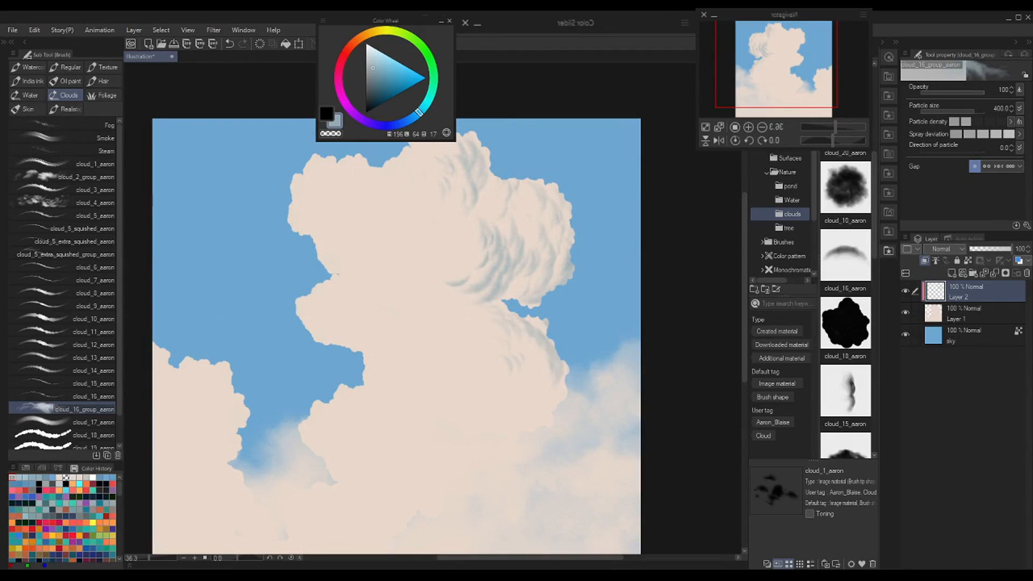
{"action": "left_click_drag", "start_coordinate": [484, 338], "coordinate": [529, 405]}
{"action": "left_click_drag", "start_coordinate": [521, 364], "coordinate": [538, 397]}
{"action": "left_click_drag", "start_coordinate": [459, 385], "coordinate": [483, 418]}
- Shift the shading color to hue 206 and recolor the painted shading by filling it with the layer's transparent pixels locked, then unlock them
{"action": "left_click", "coordinate": [413, 118]}
{"action": "left_click_drag", "start_coordinate": [432, 282], "coordinate": [443, 324]}
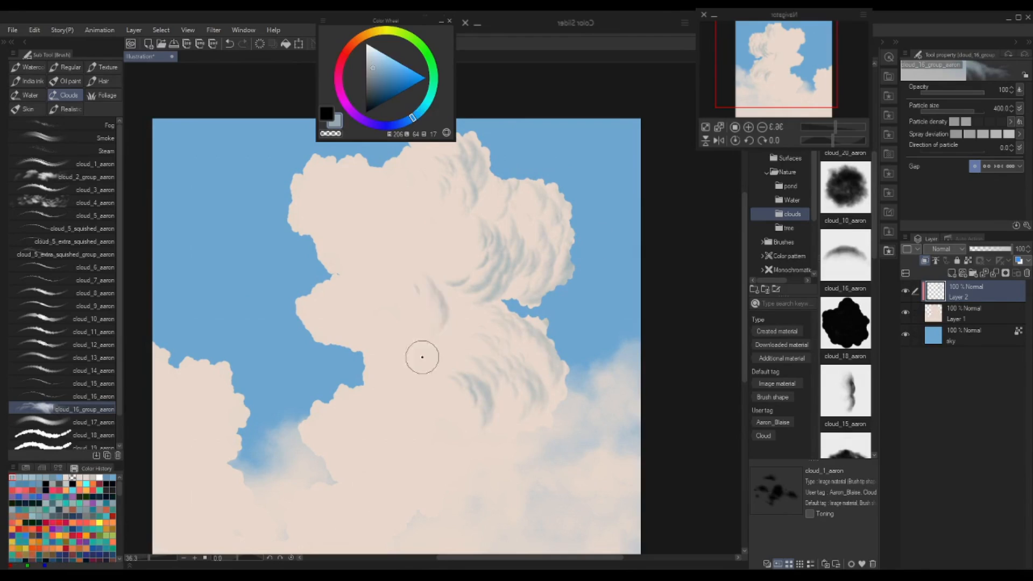
{"action": "key", "text": "ctrl+z"}
{"action": "left_click", "coordinate": [968, 261]}
{"action": "key", "text": "Delete"}
{"action": "key", "text": "ctrl+z"}
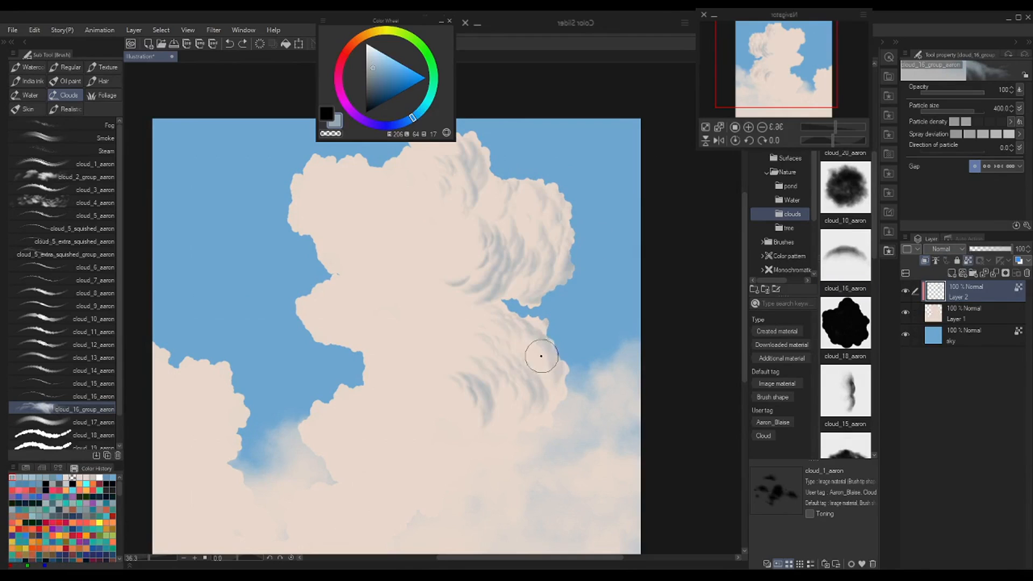
{"action": "key", "text": "alt+Delete"}
{"action": "left_click", "coordinate": [968, 261]}
- Add more shading along the underside and outer right edge of the upper right lobe
{"action": "left_click_drag", "start_coordinate": [562, 250], "coordinate": [510, 303]}
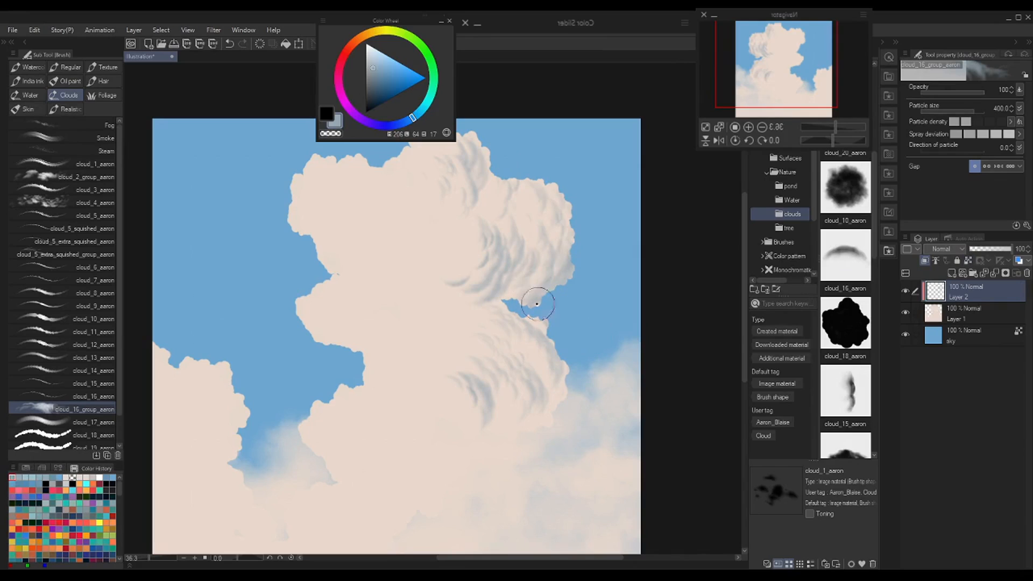
{"action": "left_click_drag", "start_coordinate": [536, 217], "coordinate": [539, 243]}
{"action": "left_click_drag", "start_coordinate": [556, 189], "coordinate": [558, 236]}
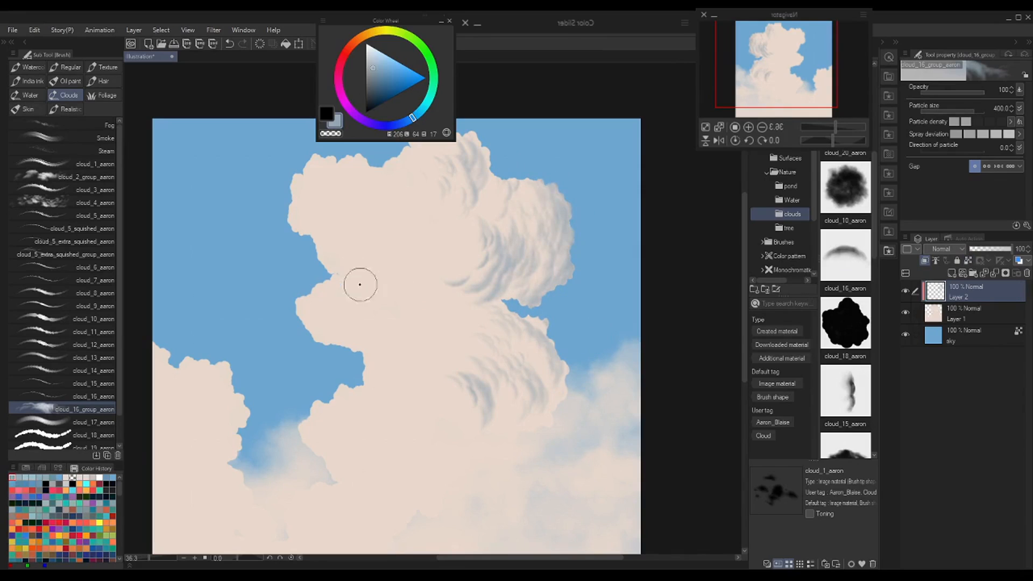
- Shade the underside of the upper left lobe and carry the curved strokes through the cloud's center and top lobe
{"action": "mouse_move", "coordinate": [335, 252]}
{"action": "left_mouse_down"}
{"action": "mouse_move", "coordinate": [378, 230]}
{"action": "mouse_move", "coordinate": [368, 240]}
{"action": "mouse_move", "coordinate": [381, 272]}
{"action": "left_mouse_up"}
{"action": "mouse_move", "coordinate": [385, 230]}
{"action": "left_mouse_down"}
{"action": "mouse_move", "coordinate": [373, 263]}
{"action": "mouse_move", "coordinate": [414, 244]}
{"action": "mouse_move", "coordinate": [404, 286]}
{"action": "left_mouse_up"}
{"action": "left_click_drag", "start_coordinate": [381, 323], "coordinate": [397, 341]}
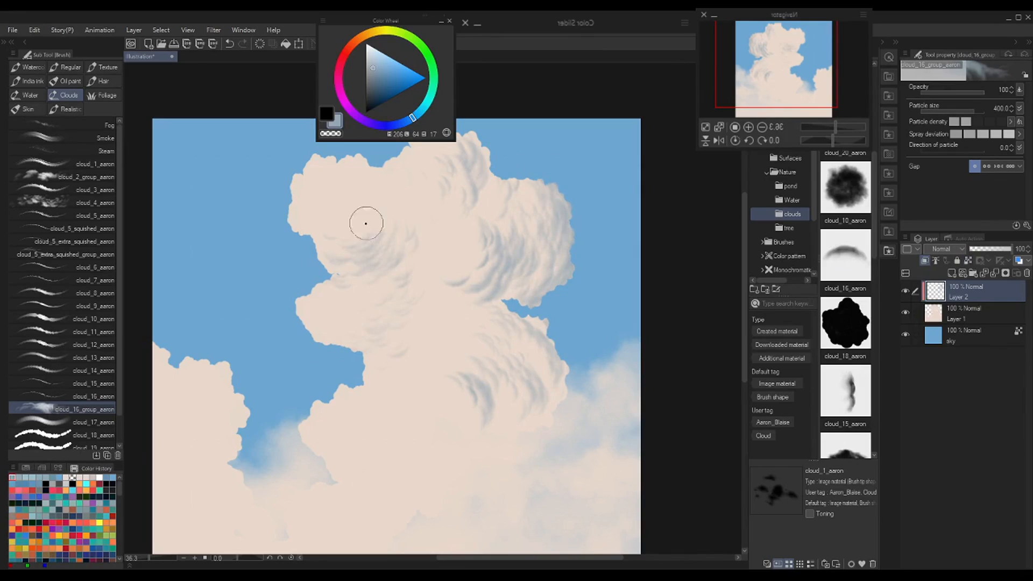
{"action": "left_click_drag", "start_coordinate": [422, 228], "coordinate": [433, 296]}
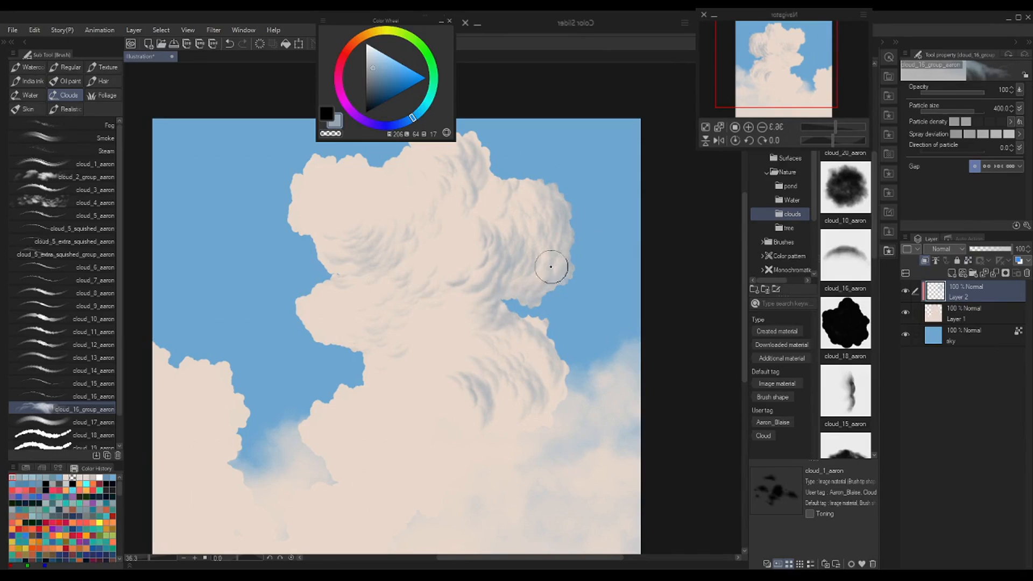
{"action": "left_click_drag", "start_coordinate": [448, 187], "coordinate": [445, 214]}
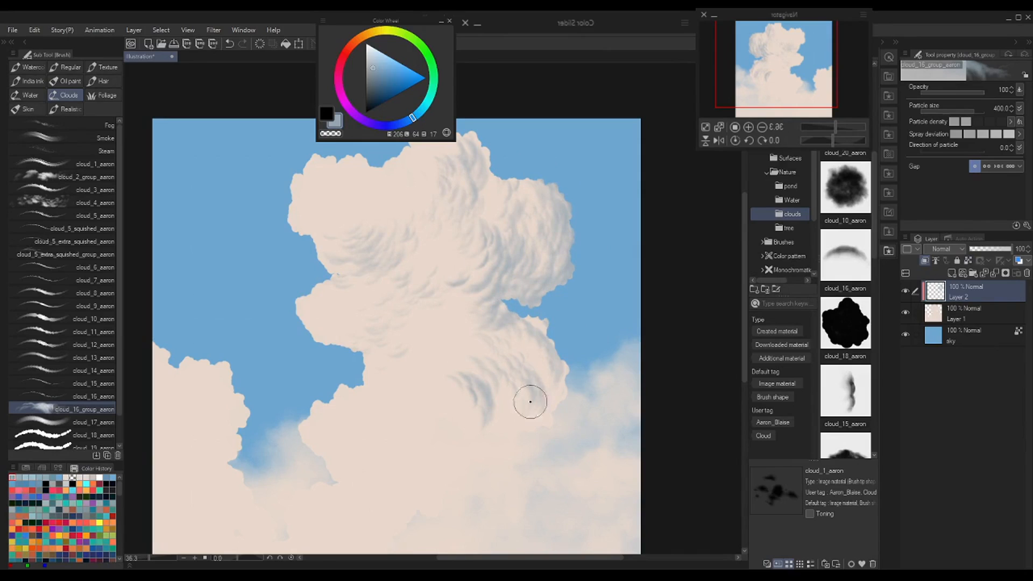
- Extend the shading down the lower right lobe and build deeper folds through the cloud's middle
{"action": "mouse_move", "coordinate": [531, 402]}
{"action": "left_mouse_down"}
{"action": "mouse_move", "coordinate": [524, 430]}
{"action": "mouse_move", "coordinate": [495, 439]}
{"action": "left_mouse_up"}
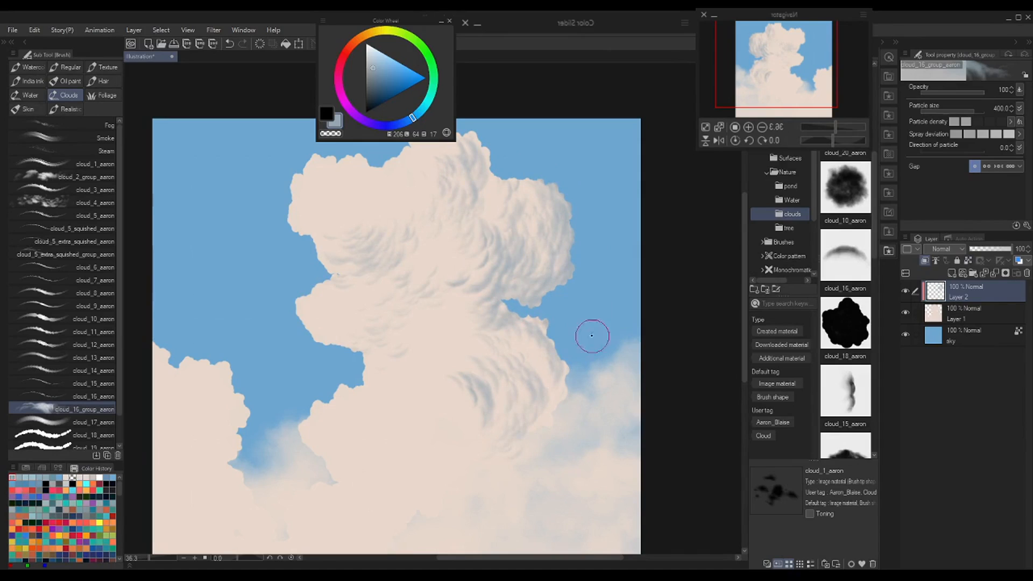
{"action": "left_click_drag", "start_coordinate": [541, 379], "coordinate": [537, 323]}
{"action": "scroll", "coordinate": [537, 323], "scroll_direction": "down", "scroll_amount": 2}
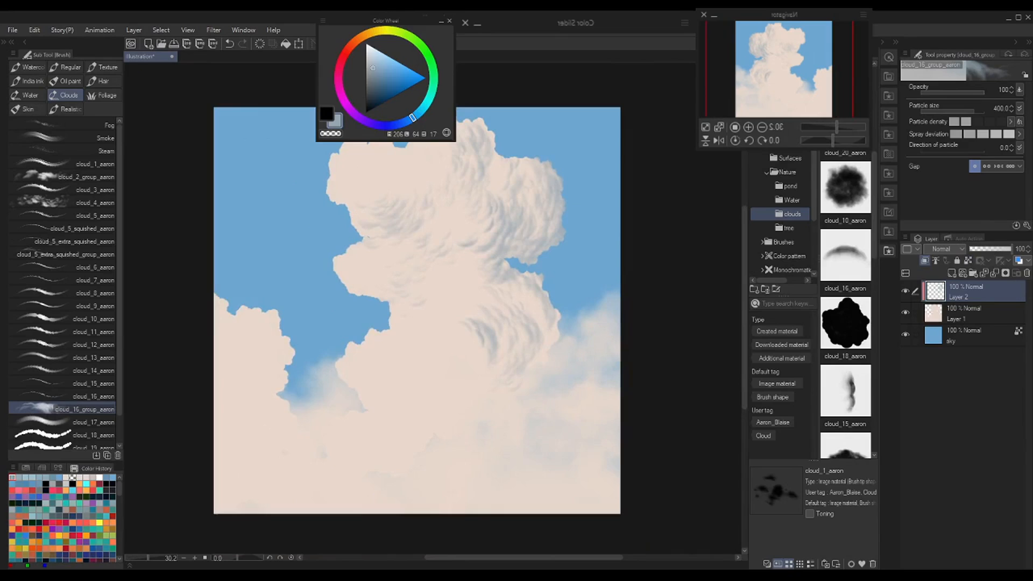
{"action": "mouse_move", "coordinate": [425, 246]}
{"action": "left_mouse_down"}
{"action": "mouse_move", "coordinate": [401, 274]}
{"action": "mouse_move", "coordinate": [414, 282]}
{"action": "mouse_move", "coordinate": [427, 267]}
{"action": "mouse_move", "coordinate": [415, 294]}
{"action": "left_mouse_up"}
{"action": "key", "text": "ctrl+z"}
{"action": "key", "text": "ctrl+z"}
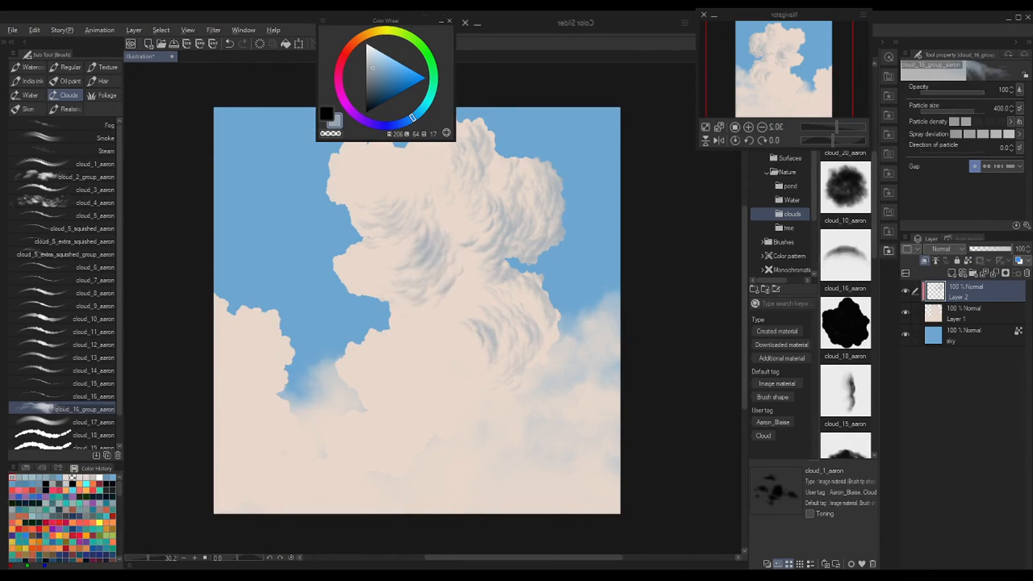
{"action": "mouse_move", "coordinate": [451, 362]}
{"action": "left_mouse_down"}
{"action": "mouse_move", "coordinate": [434, 357]}
{"action": "mouse_move", "coordinate": [426, 328]}
{"action": "left_mouse_up"}
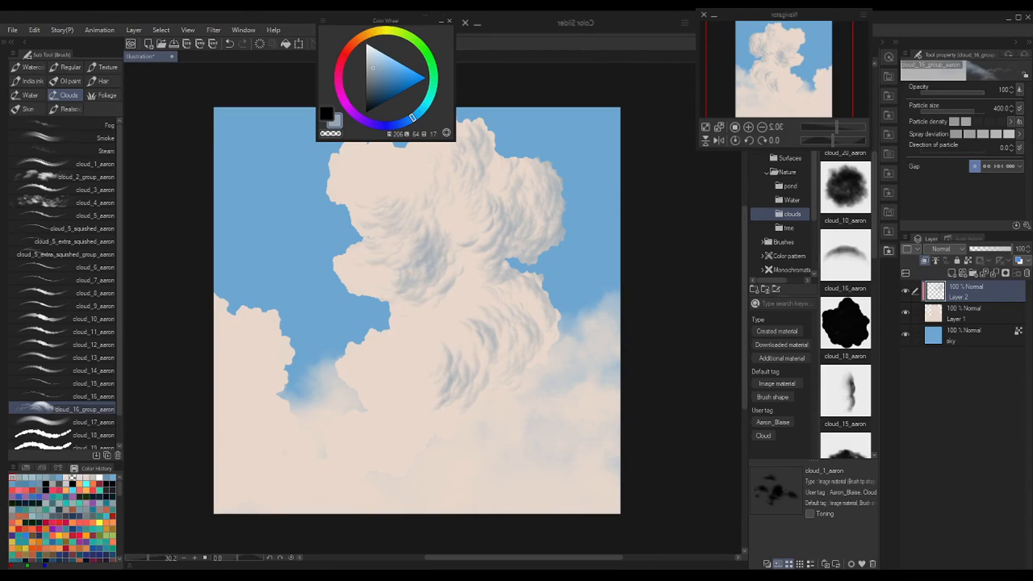
- Look through the cloud tip materials, trying cloud_13_aaron before selecting the cloud_8_aaron brush
{"action": "scroll", "coordinate": [873, 256], "scroll_direction": "down", "scroll_amount": 3}
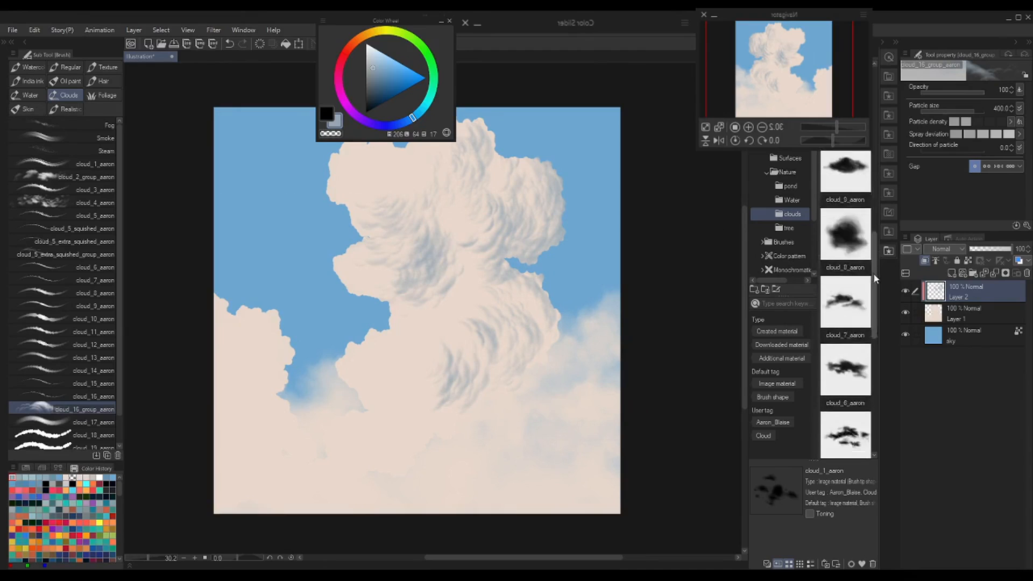
{"action": "left_click_drag", "start_coordinate": [873, 257], "coordinate": [877, 134]}
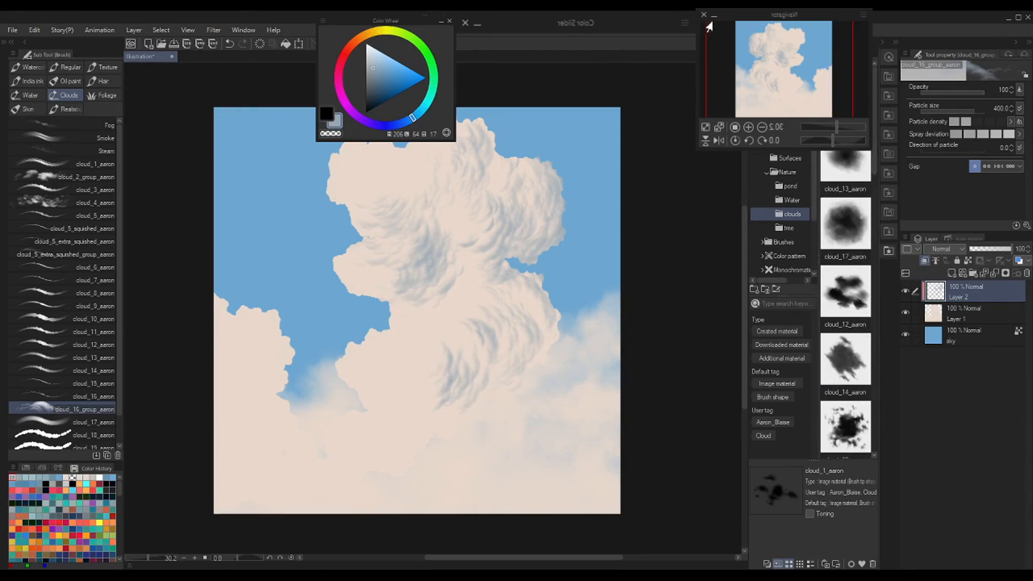
{"action": "left_click", "coordinate": [714, 15]}
{"action": "left_click", "coordinate": [836, 24]}
{"action": "left_click", "coordinate": [94, 358]}
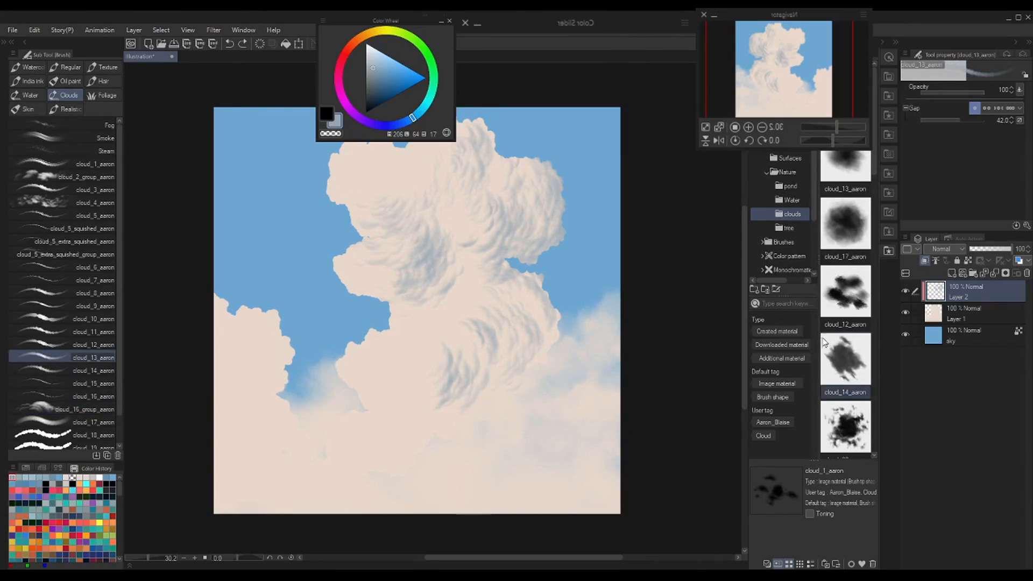
{"action": "left_click_drag", "start_coordinate": [873, 169], "coordinate": [874, 301]}
{"action": "left_click", "coordinate": [94, 293]}
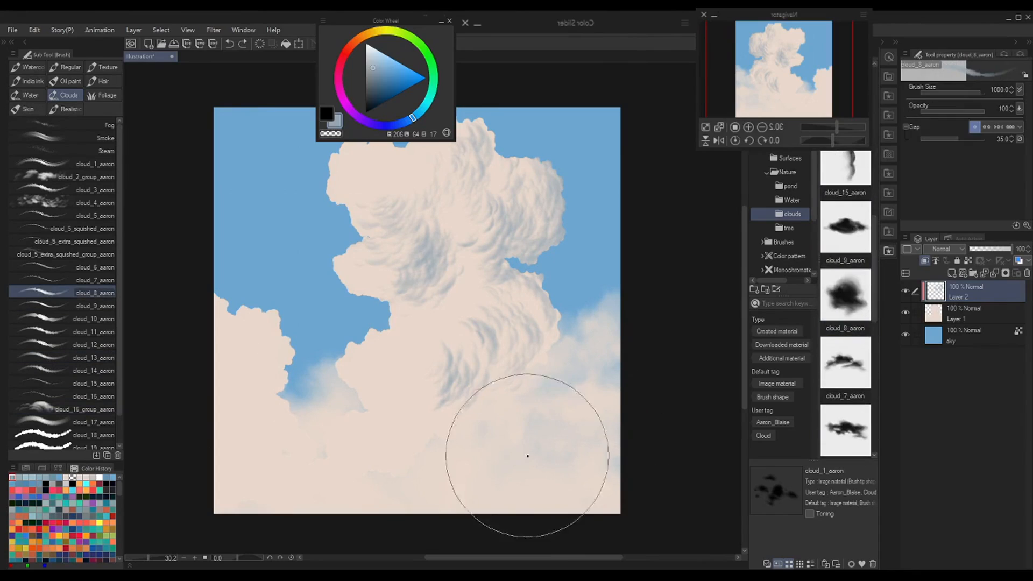
- Paint soft shadows across the cloud bank with cloud_8_aaron at size 1000, adjusting the color to hue 211, luminosity 61, saturation 14
{"action": "mouse_move", "coordinate": [457, 457]}
{"action": "left_mouse_down"}
{"action": "mouse_move", "coordinate": [422, 462]}
{"action": "mouse_move", "coordinate": [520, 371]}
{"action": "mouse_move", "coordinate": [503, 352]}
{"action": "mouse_move", "coordinate": [306, 486]}
{"action": "mouse_move", "coordinate": [377, 482]}
{"action": "left_mouse_up"}
{"action": "mouse_move", "coordinate": [522, 447]}
{"action": "left_mouse_down"}
{"action": "mouse_move", "coordinate": [443, 425]}
{"action": "mouse_move", "coordinate": [504, 387]}
{"action": "mouse_move", "coordinate": [475, 418]}
{"action": "mouse_move", "coordinate": [498, 405]}
{"action": "mouse_move", "coordinate": [486, 406]}
{"action": "mouse_move", "coordinate": [522, 365]}
{"action": "mouse_move", "coordinate": [452, 415]}
{"action": "mouse_move", "coordinate": [524, 474]}
{"action": "mouse_move", "coordinate": [570, 468]}
{"action": "left_mouse_up"}
{"action": "left_click", "coordinate": [371, 69]}
{"action": "key", "text": "ctrl+z"}
{"action": "key", "text": "ctrl+z"}
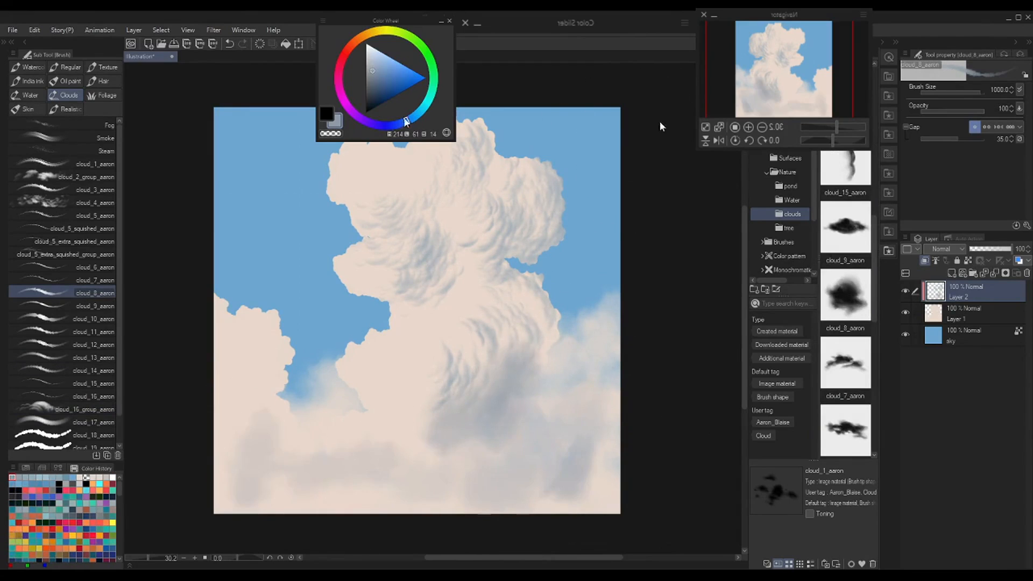
{"action": "left_click_drag", "start_coordinate": [259, 457], "coordinate": [338, 475]}
{"action": "mouse_move", "coordinate": [385, 430]}
{"action": "left_mouse_down"}
{"action": "mouse_move", "coordinate": [392, 388]}
{"action": "mouse_move", "coordinate": [530, 495]}
{"action": "left_mouse_up"}
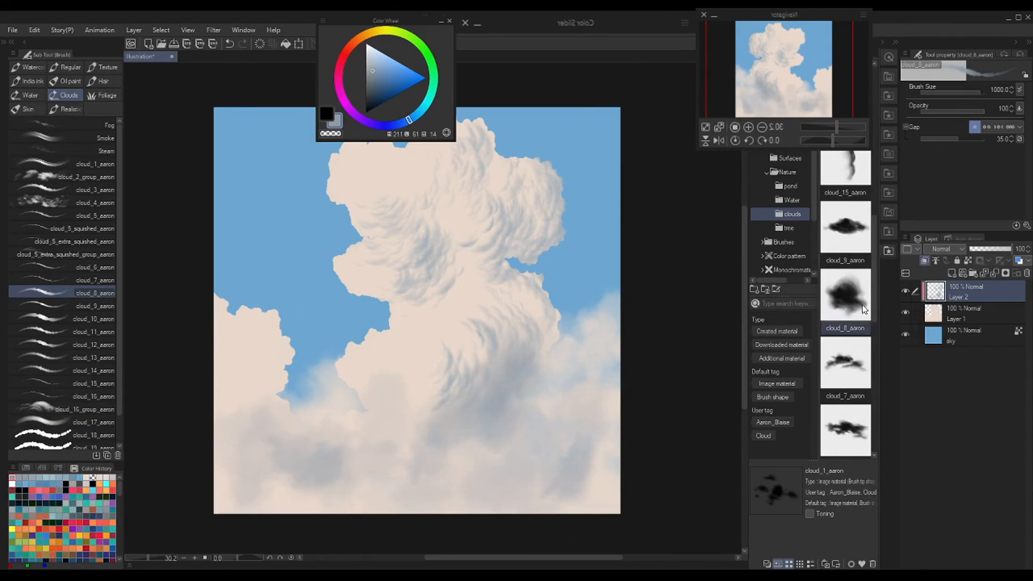
- Switch back to cloud_16_group_aaron and shade the lower left cloud with curved strokes running down into the cloud bank
{"action": "scroll", "coordinate": [872, 317], "scroll_direction": "down", "scroll_amount": 1}
{"action": "scroll", "coordinate": [874, 318], "scroll_direction": "up", "scroll_amount": 2}
{"action": "left_click", "coordinate": [86, 409]}
{"action": "mouse_move", "coordinate": [275, 323]}
{"action": "left_mouse_down"}
{"action": "mouse_move", "coordinate": [259, 359]}
{"action": "mouse_move", "coordinate": [241, 340]}
{"action": "mouse_move", "coordinate": [283, 350]}
{"action": "mouse_move", "coordinate": [257, 362]}
{"action": "mouse_move", "coordinate": [237, 323]}
{"action": "mouse_move", "coordinate": [277, 373]}
{"action": "mouse_move", "coordinate": [272, 431]}
{"action": "mouse_move", "coordinate": [296, 425]}
{"action": "mouse_move", "coordinate": [302, 496]}
{"action": "left_mouse_up"}
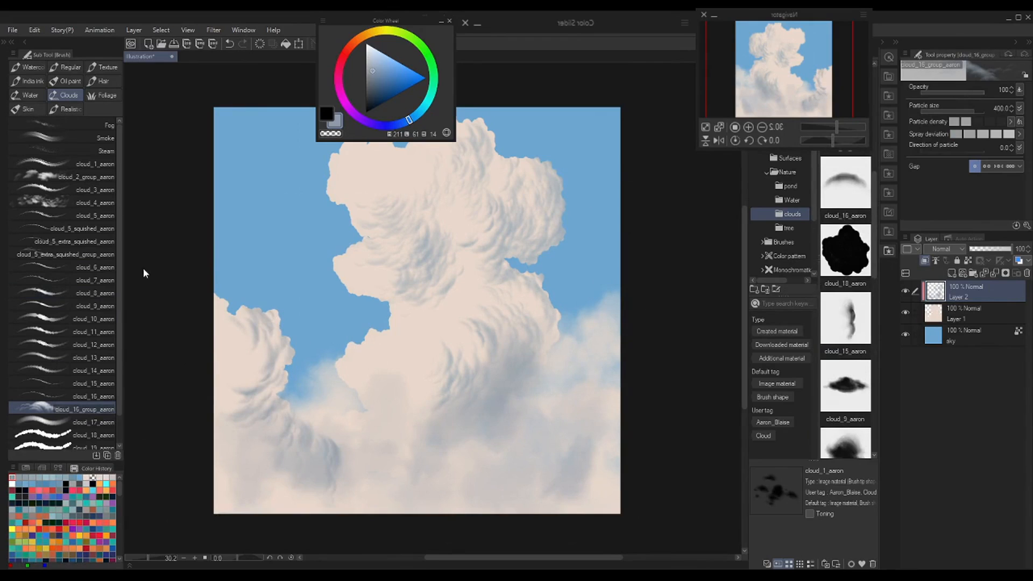
- Save the file as cloud and add curved shading below the main cloud's lower lobe and on the lower left cloud
{"action": "key", "text": "Return"}
{"action": "left_click_drag", "start_coordinate": [415, 365], "coordinate": [422, 408]}
{"action": "left_click_drag", "start_coordinate": [425, 358], "coordinate": [409, 409]}
{"action": "left_click_drag", "start_coordinate": [267, 466], "coordinate": [233, 445]}
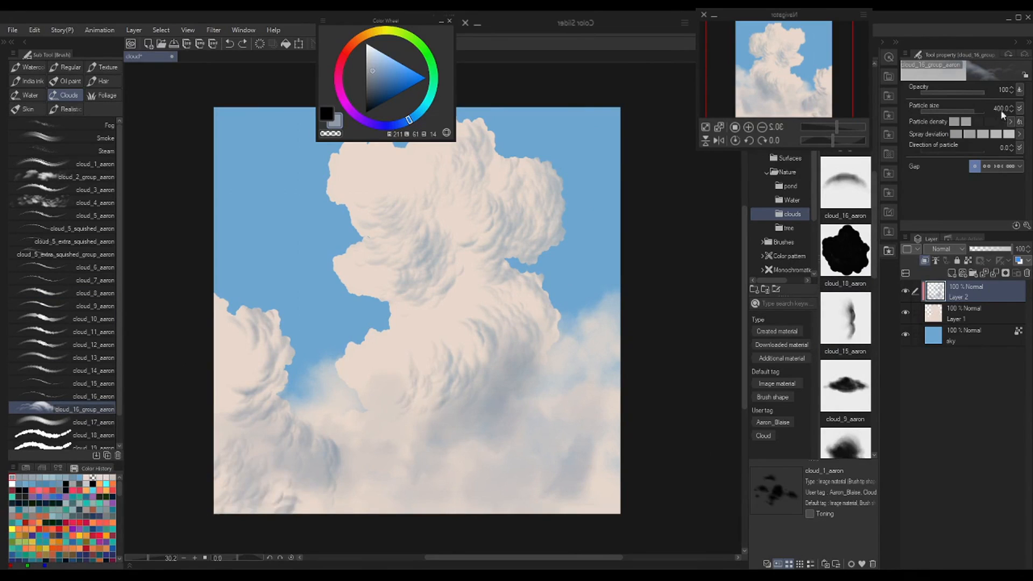
- Add a new layer and, at particle size 425, paint curved grey-blue folds across the lower left cloud and the cloud bank
{"action": "left_click", "coordinate": [953, 274]}
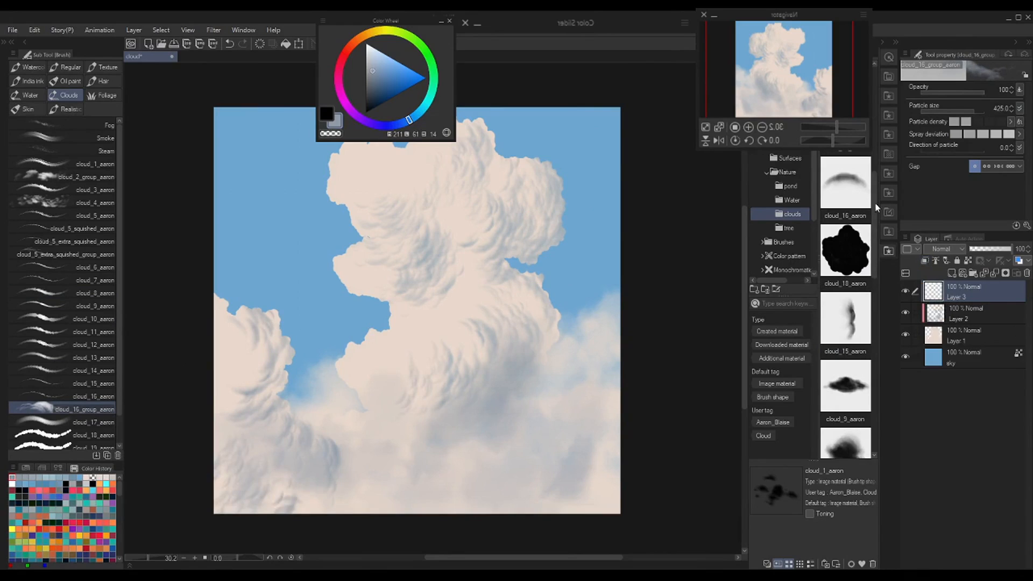
{"action": "left_click", "coordinate": [1012, 108]}
{"action": "left_click_drag", "start_coordinate": [287, 478], "coordinate": [256, 530]}
{"action": "left_click_drag", "start_coordinate": [273, 444], "coordinate": [261, 501]}
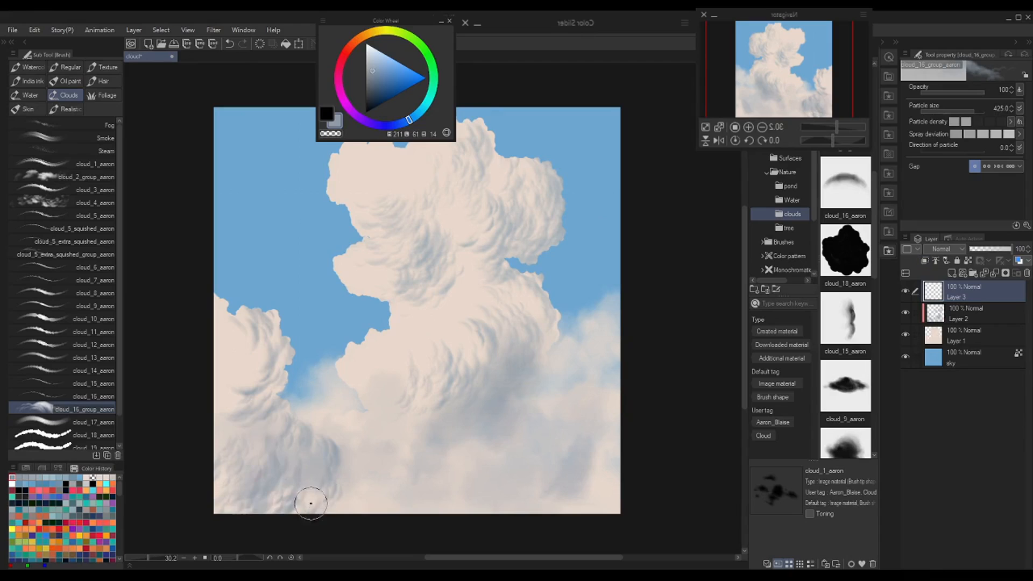
{"action": "left_click_drag", "start_coordinate": [237, 460], "coordinate": [264, 503]}
{"action": "mouse_move", "coordinate": [428, 428]}
{"action": "left_mouse_down"}
{"action": "mouse_move", "coordinate": [360, 478]}
{"action": "mouse_move", "coordinate": [381, 470]}
{"action": "mouse_move", "coordinate": [348, 457]}
{"action": "left_mouse_up"}
{"action": "key", "text": "ctrl+z"}
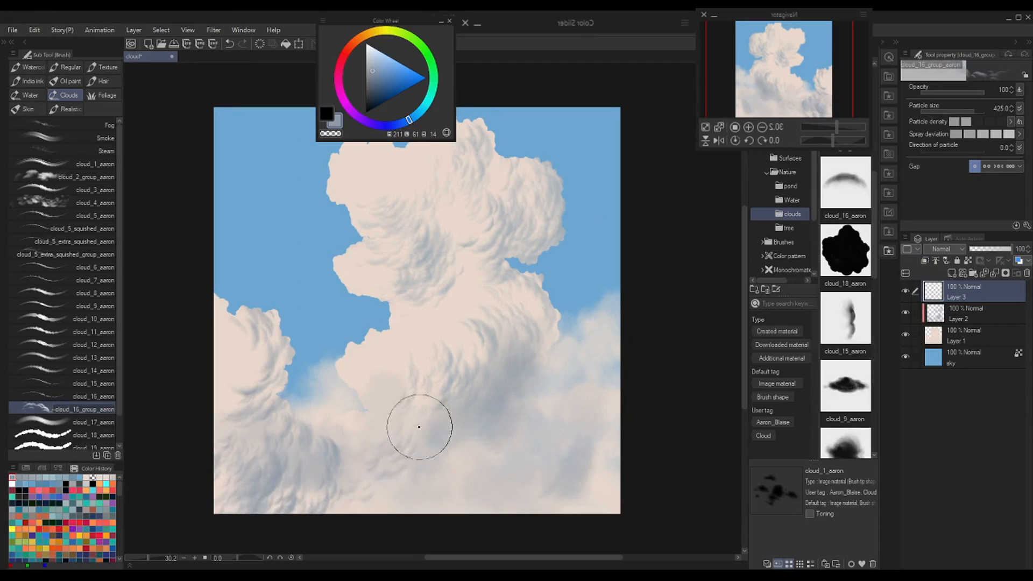
{"action": "mouse_move", "coordinate": [448, 418]}
{"action": "left_mouse_down"}
{"action": "mouse_move", "coordinate": [392, 461]}
{"action": "mouse_move", "coordinate": [354, 458]}
{"action": "mouse_move", "coordinate": [411, 415]}
{"action": "mouse_move", "coordinate": [409, 467]}
{"action": "left_mouse_up"}
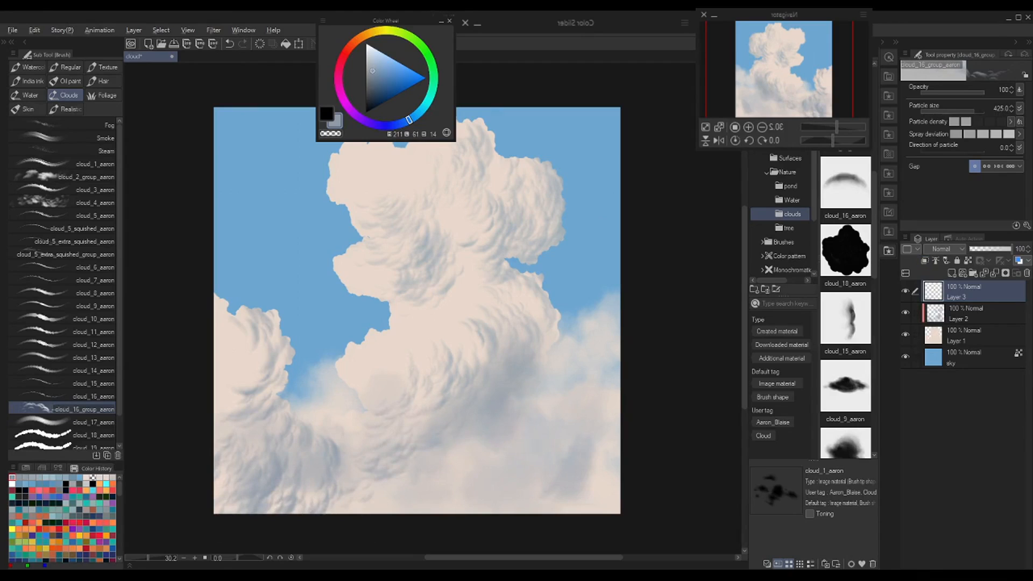
- Compare Layer 3 on and off, merge it into Layer 2, and soften the upper cloud's shading with transparent color
{"action": "key", "text": "k"}
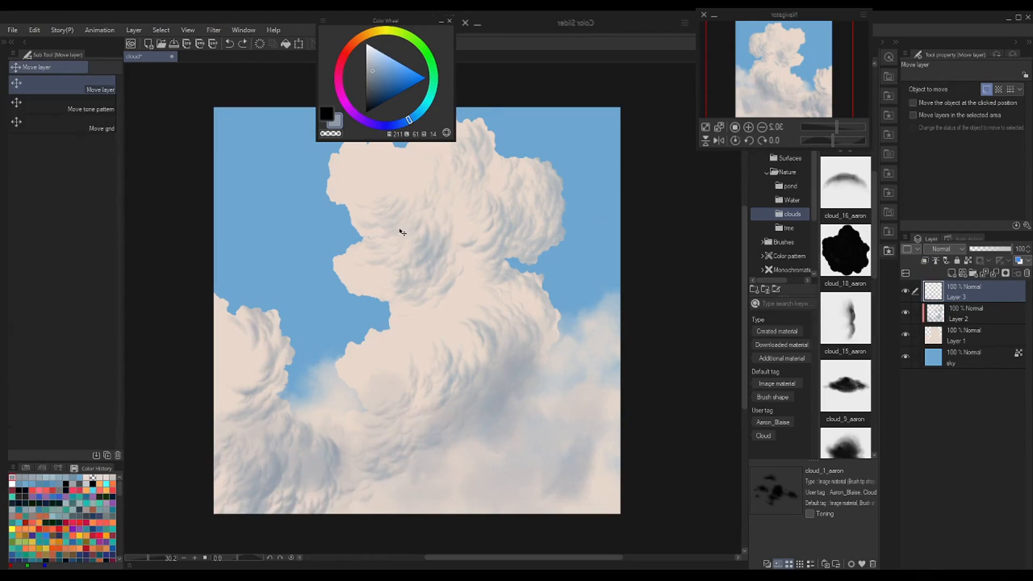
{"action": "left_click", "coordinate": [906, 291]}
{"action": "left_click", "coordinate": [906, 292]}
{"action": "key", "text": "ctrl+e"}
{"action": "key", "text": "b"}
{"action": "key", "text": "c"}
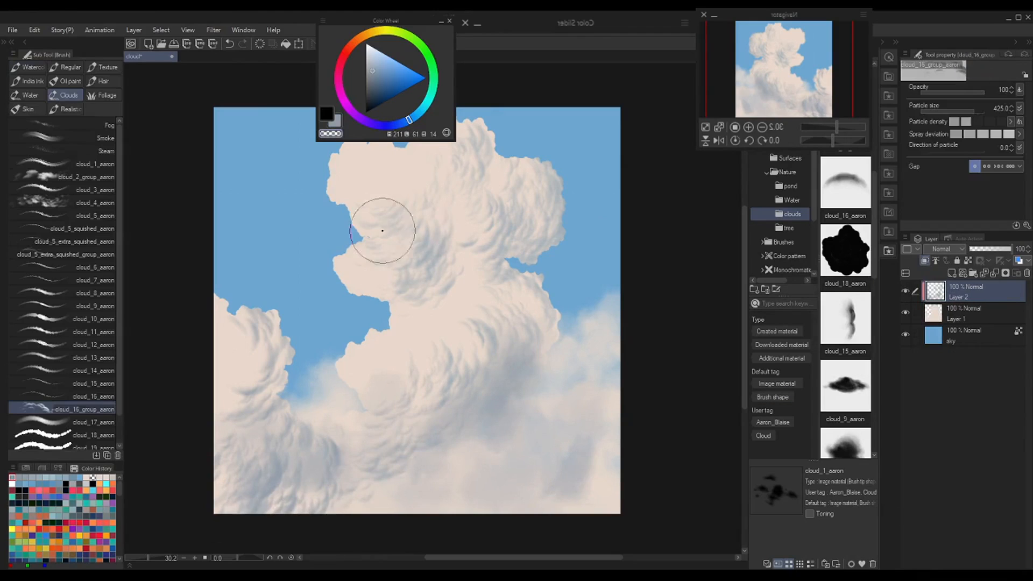
{"action": "mouse_move", "coordinate": [382, 230]}
{"action": "left_mouse_down"}
{"action": "mouse_move", "coordinate": [400, 216]}
{"action": "mouse_move", "coordinate": [400, 246]}
{"action": "mouse_move", "coordinate": [414, 208]}
{"action": "mouse_move", "coordinate": [427, 206]}
{"action": "mouse_move", "coordinate": [411, 186]}
{"action": "mouse_move", "coordinate": [419, 227]}
{"action": "mouse_move", "coordinate": [426, 223]}
{"action": "mouse_move", "coordinate": [369, 224]}
{"action": "mouse_move", "coordinate": [425, 176]}
{"action": "mouse_move", "coordinate": [364, 228]}
{"action": "mouse_move", "coordinate": [440, 259]}
{"action": "mouse_move", "coordinate": [420, 190]}
{"action": "mouse_move", "coordinate": [443, 189]}
{"action": "left_mouse_up"}
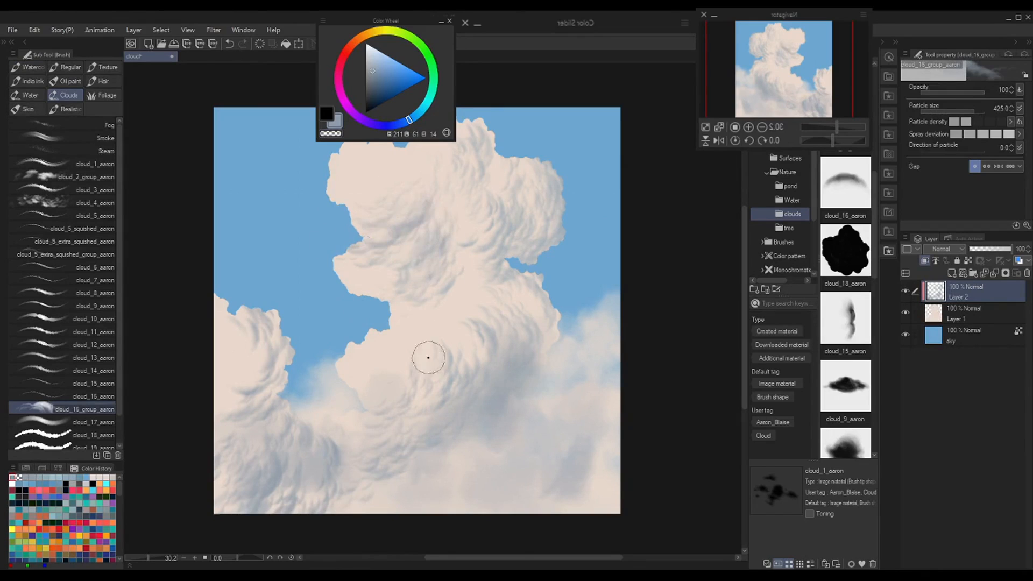
- Save the file and switch to the cloud_8_aaron brush
{"action": "key", "text": "ctrl+s"}
{"action": "left_click", "coordinate": [1008, 19]}
{"action": "scroll", "coordinate": [65, 409], "scroll_direction": "down", "scroll_amount": 2}
{"action": "left_click", "coordinate": [64, 393]}
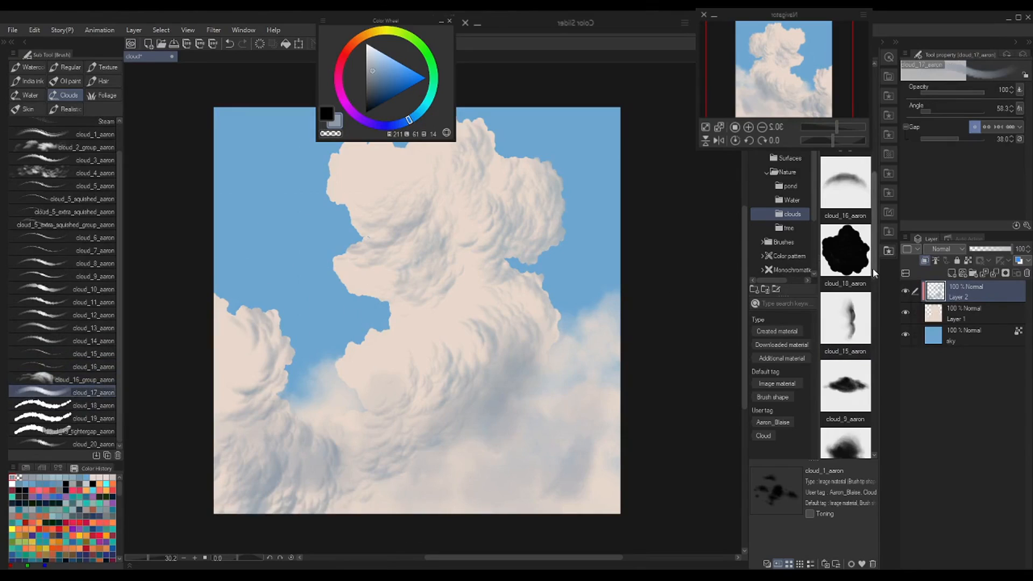
{"action": "scroll", "coordinate": [846, 259], "scroll_direction": "down", "scroll_amount": 1}
{"action": "left_click", "coordinate": [65, 263]}
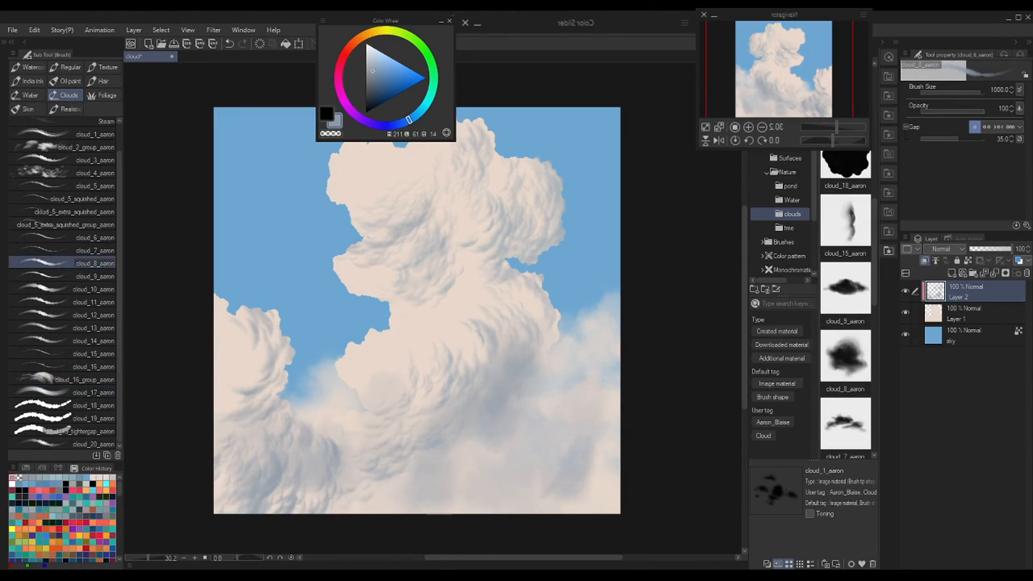
- Paint soft shadows with cloud_8_aaron at size 1000 over the lower left cloud's base and across the cloud bank, adjusting the brush's opacity settings
{"action": "mouse_move", "coordinate": [314, 475]}
{"action": "left_mouse_down"}
{"action": "mouse_move", "coordinate": [367, 490]}
{"action": "mouse_move", "coordinate": [339, 476]}
{"action": "mouse_move", "coordinate": [345, 482]}
{"action": "mouse_move", "coordinate": [341, 461]}
{"action": "mouse_move", "coordinate": [350, 472]}
{"action": "mouse_move", "coordinate": [325, 513]}
{"action": "mouse_move", "coordinate": [254, 473]}
{"action": "left_mouse_up"}
{"action": "key", "text": "ctrl+z"}
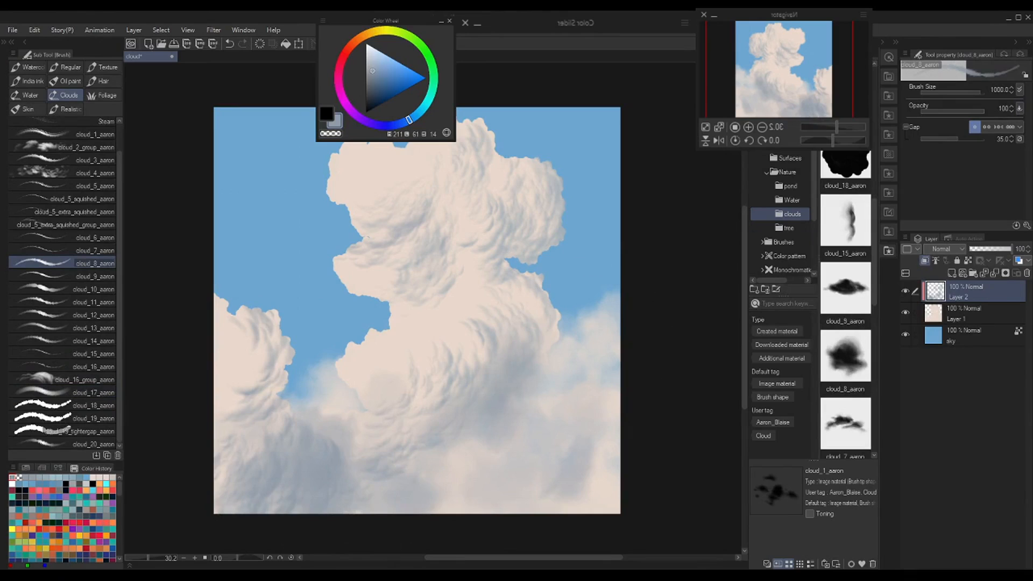
{"action": "key", "text": "ctrl+z"}
{"action": "mouse_move", "coordinate": [402, 452]}
{"action": "left_mouse_down"}
{"action": "mouse_move", "coordinate": [465, 473]}
{"action": "mouse_move", "coordinate": [430, 476]}
{"action": "left_mouse_up"}
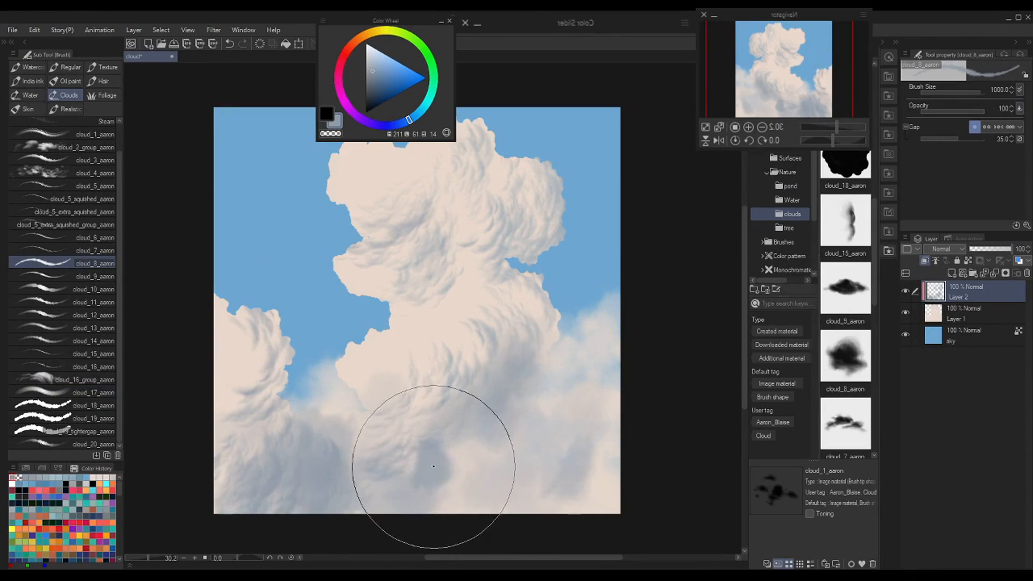
{"action": "key", "text": "ctrl+z"}
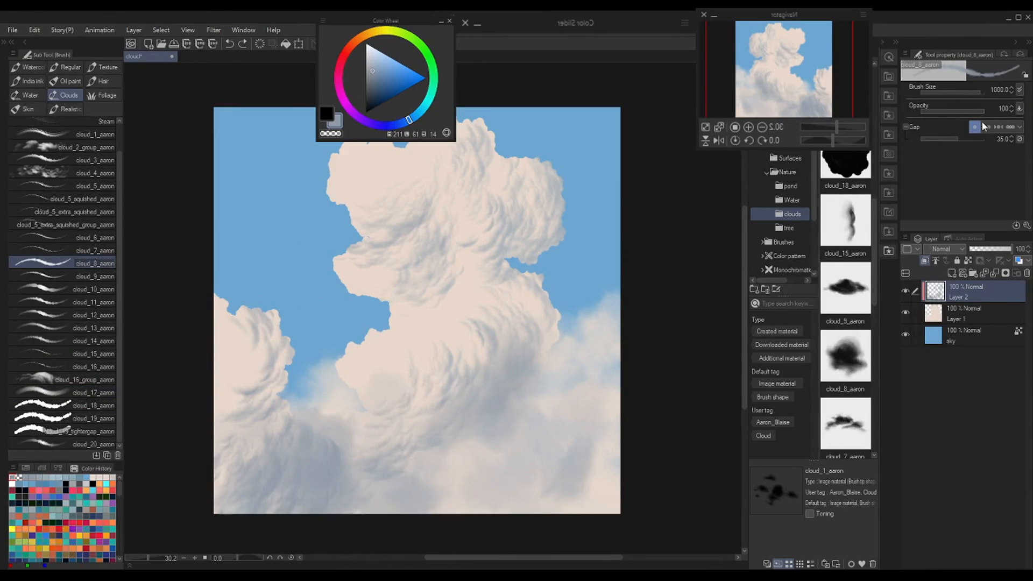
{"action": "mouse_move", "coordinate": [438, 451]}
{"action": "left_mouse_down"}
{"action": "mouse_move", "coordinate": [452, 455]}
{"action": "mouse_move", "coordinate": [396, 425]}
{"action": "left_mouse_up"}
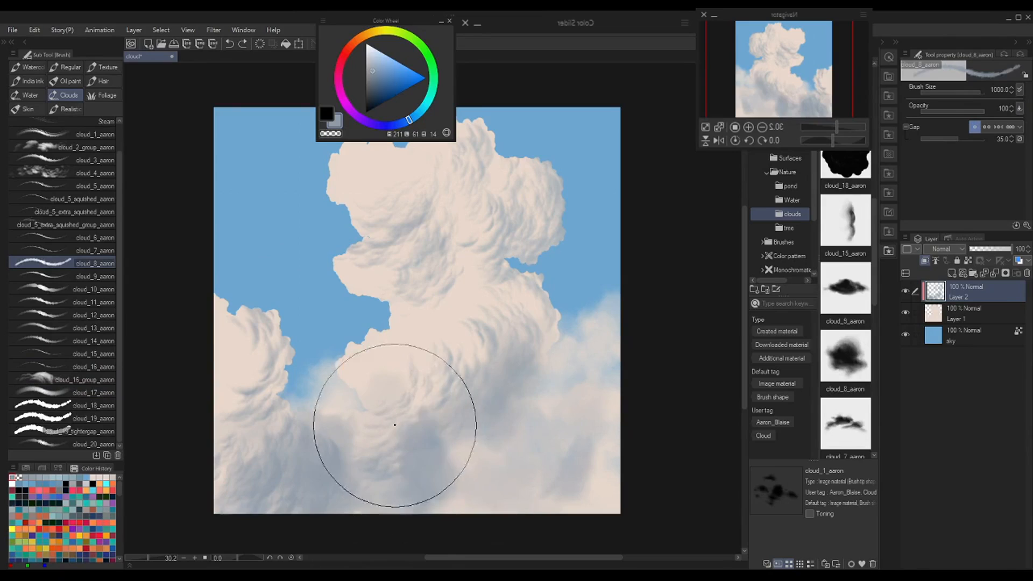
{"action": "key", "text": "ctrl+z"}
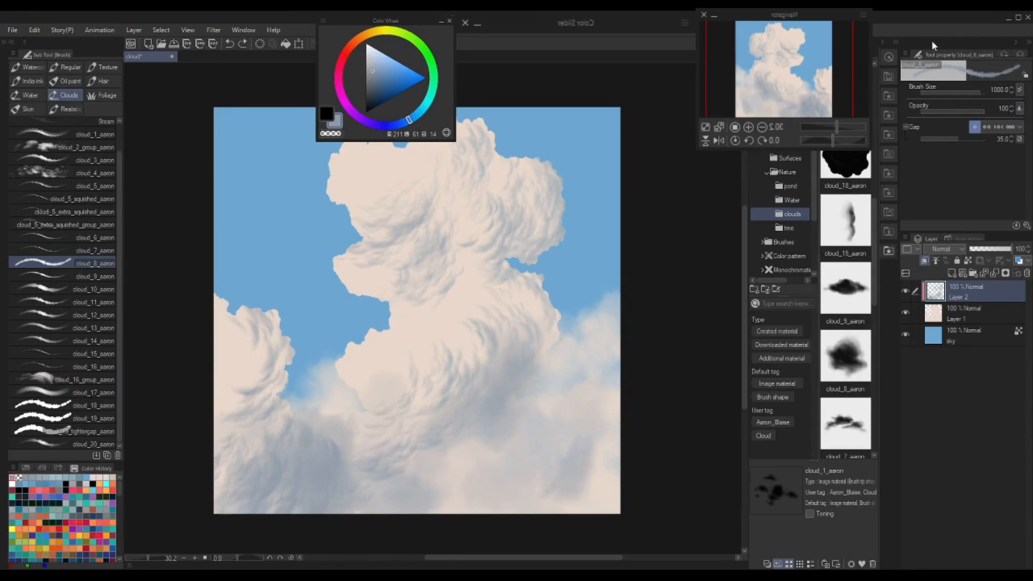
{"action": "left_click", "coordinate": [1019, 109]}
{"action": "mouse_move", "coordinate": [402, 432]}
{"action": "left_mouse_down"}
{"action": "mouse_move", "coordinate": [585, 493]}
{"action": "mouse_move", "coordinate": [521, 426]}
{"action": "mouse_move", "coordinate": [419, 405]}
{"action": "left_mouse_up"}
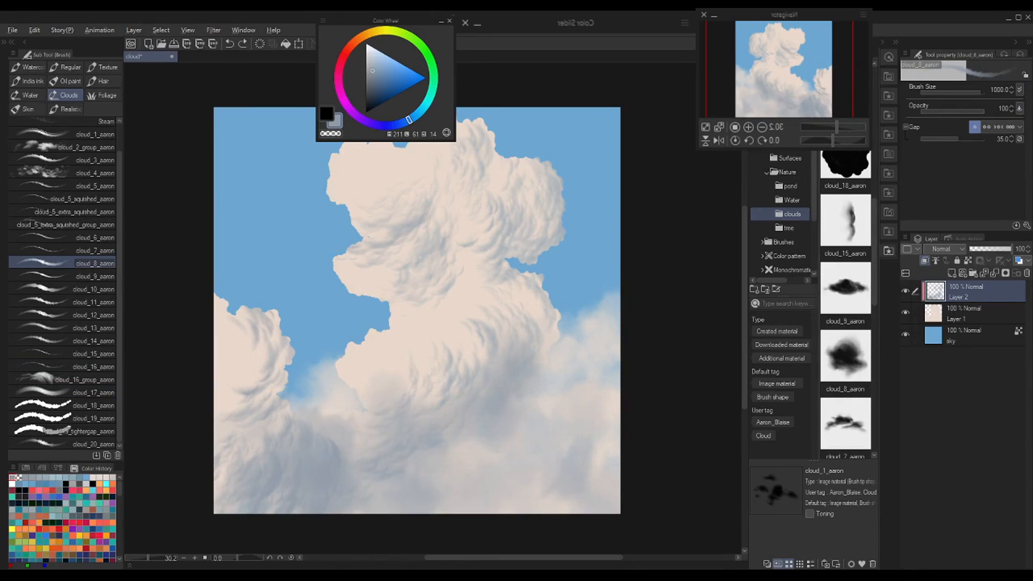
- Add a clipped layer, mix a pale cream of hue 33, luminosity 93, saturation 100, and select the cloud_16_group_aaron brush
{"action": "left_click", "coordinate": [952, 273]}
{"action": "left_click", "coordinate": [925, 261]}
{"action": "left_click", "coordinate": [368, 162], "text": "alt"}
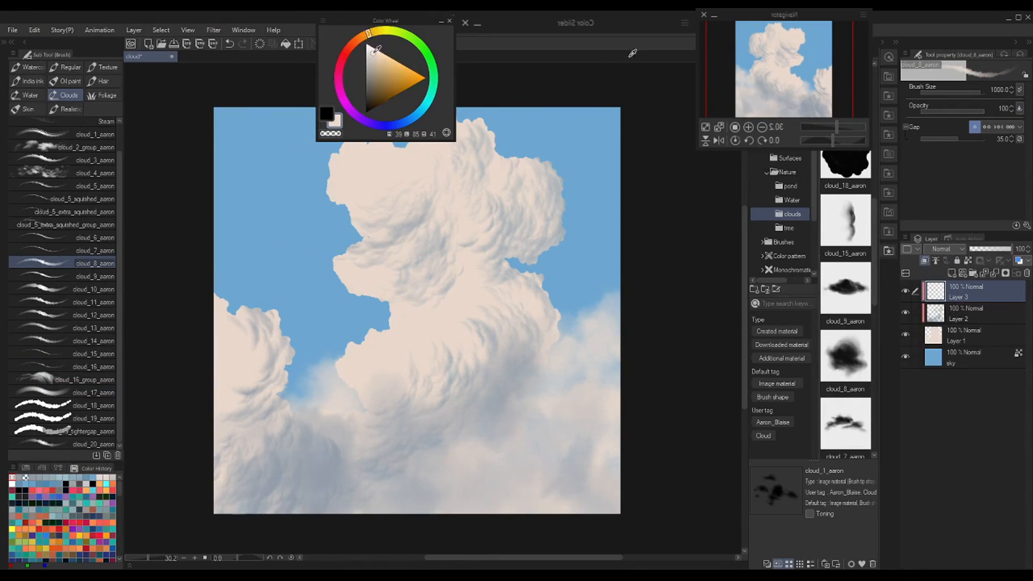
{"action": "left_click_drag", "start_coordinate": [373, 53], "coordinate": [373, 47]}
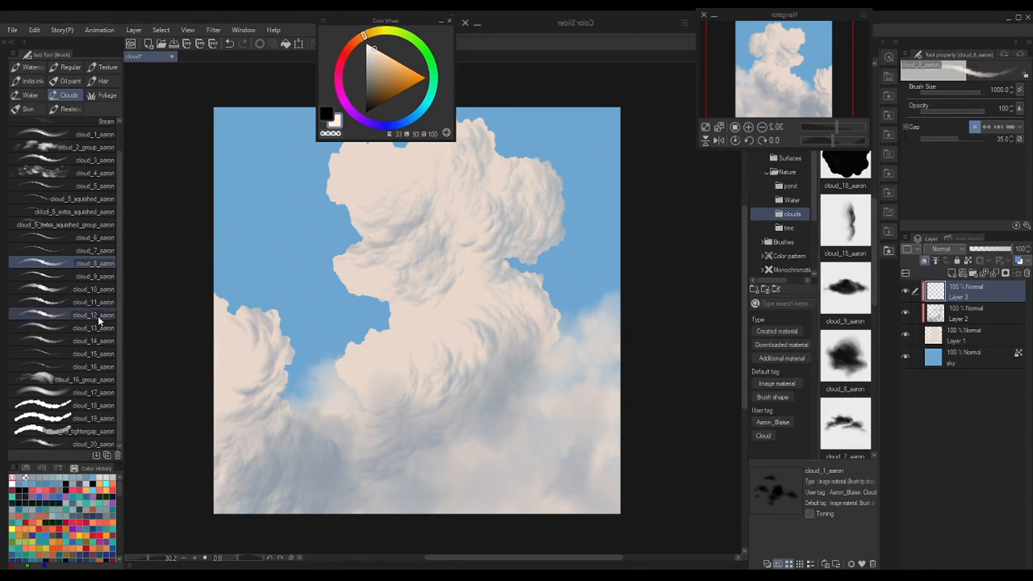
{"action": "left_click", "coordinate": [94, 379]}
{"action": "mouse_move", "coordinate": [383, 189]}
{"action": "left_mouse_down"}
{"action": "mouse_move", "coordinate": [395, 163]}
{"action": "mouse_move", "coordinate": [363, 187]}
{"action": "left_mouse_up"}
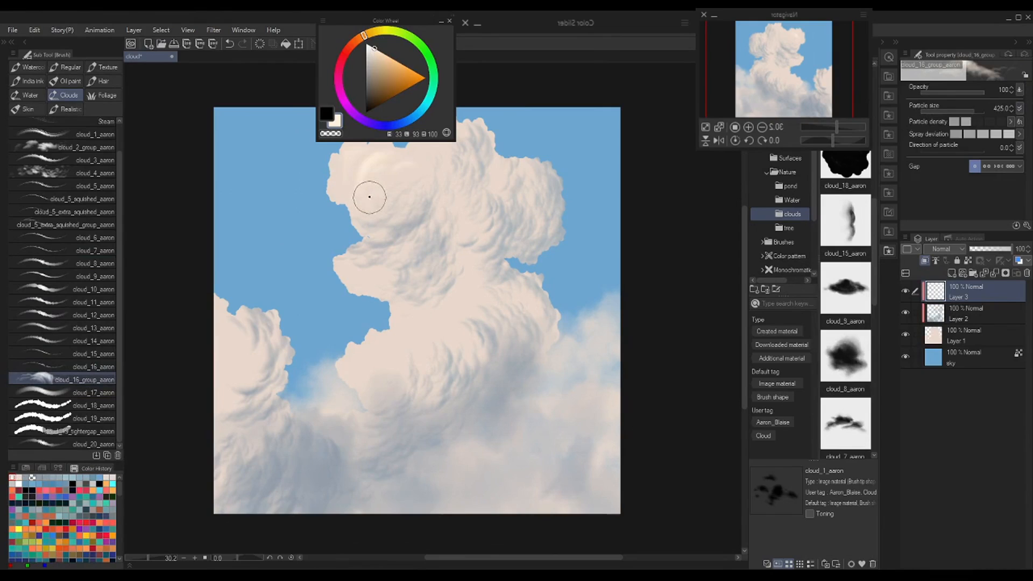
{"action": "key", "text": "ctrl+z"}
{"action": "key", "text": "ctrl+z"}
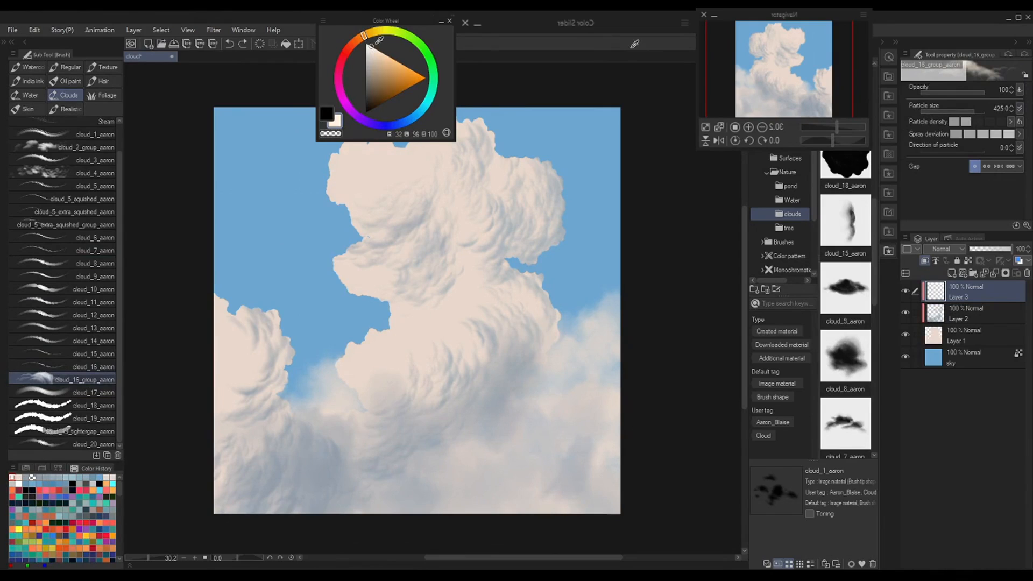
- Sample the cloud's beige, darken it slightly, lock Layer 1's transparent pixels, and refill the layer with the darker beige
{"action": "key", "text": "x"}
{"action": "left_click", "coordinate": [366, 176], "text": "alt"}
{"action": "key", "text": "x"}
{"action": "left_click_drag", "start_coordinate": [369, 175], "coordinate": [388, 171]}
{"action": "key", "text": "ctrl+z"}
{"action": "key", "text": "ctrl+z"}
{"action": "key", "text": "x"}
{"action": "left_click", "coordinate": [941, 338]}
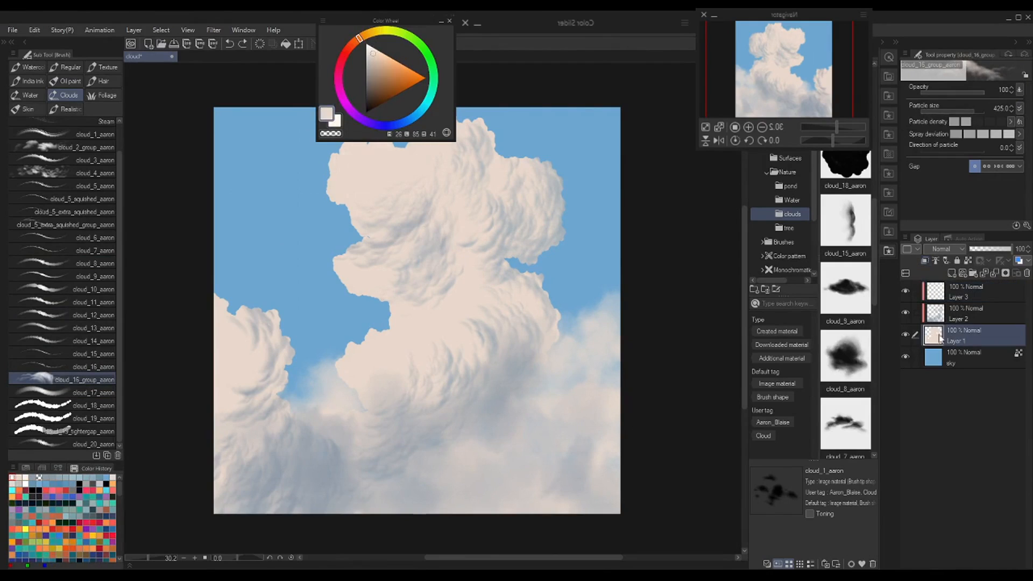
{"action": "key", "text": "alt+Delete"}
{"action": "key", "text": "ctrl+z"}
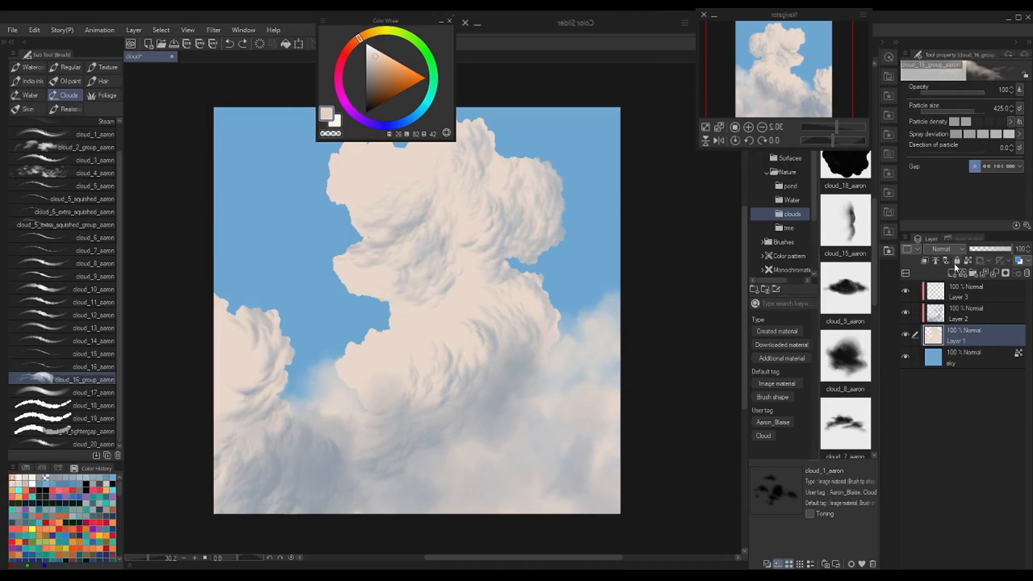
{"action": "left_click", "coordinate": [968, 261]}
{"action": "key", "text": "alt+Delete"}
{"action": "left_click", "coordinate": [964, 292]}
{"action": "key", "text": "x"}
{"action": "mouse_move", "coordinate": [350, 186]}
{"action": "left_mouse_down"}
{"action": "mouse_move", "coordinate": [357, 161]}
{"action": "mouse_move", "coordinate": [398, 164]}
{"action": "left_mouse_up"}
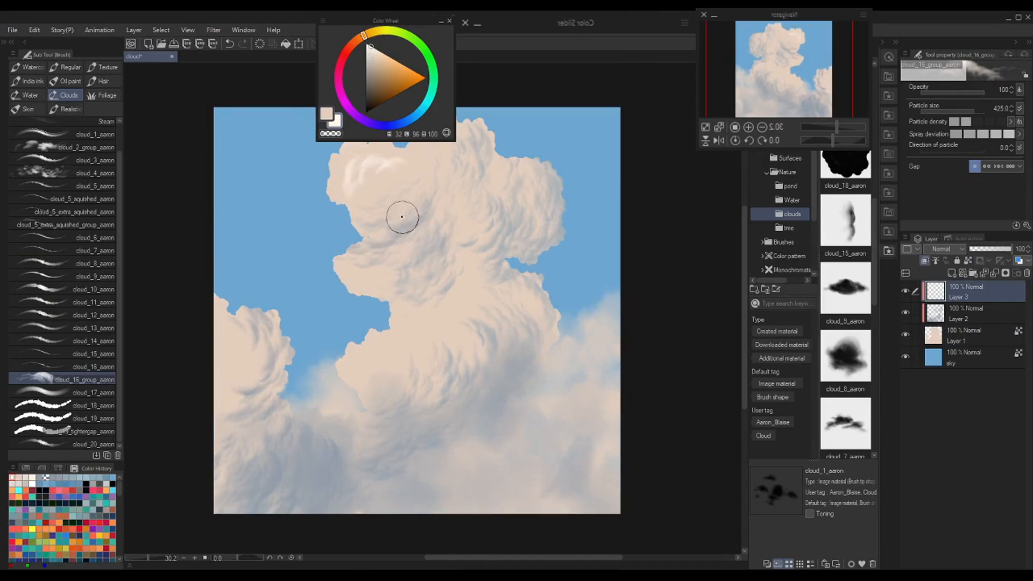
{"action": "key", "text": "ctrl+z"}
{"action": "key", "text": "ctrl+z"}
- Refill Layer 1 with a yellower beige and set the highlight color on Layer 3 to hue 40, luminosity 95, saturation 100
{"action": "left_click", "coordinate": [376, 161], "text": "alt"}
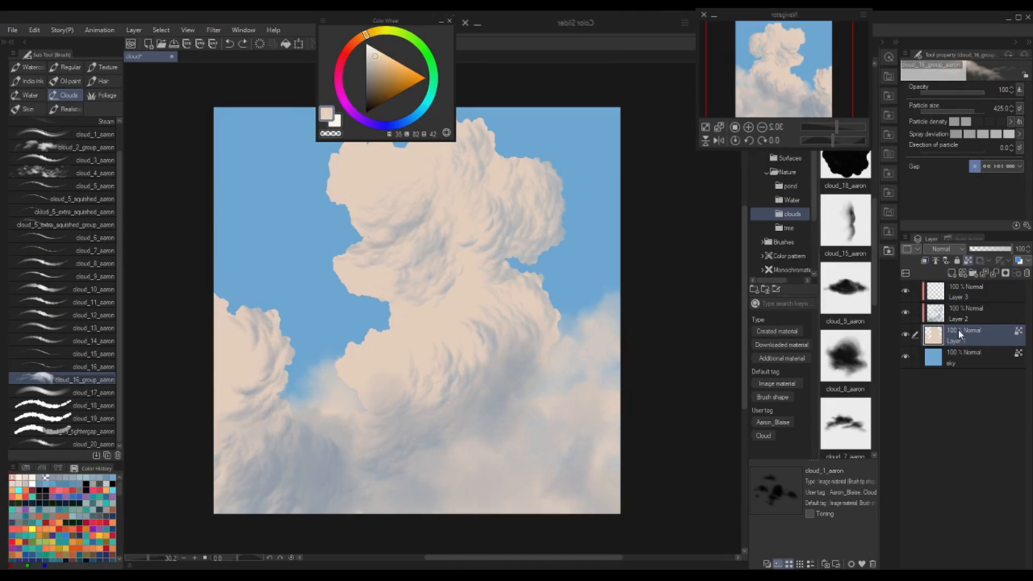
{"action": "left_click", "coordinate": [943, 299]}
{"action": "key", "text": "x"}
{"action": "left_click_drag", "start_coordinate": [347, 182], "coordinate": [402, 163]}
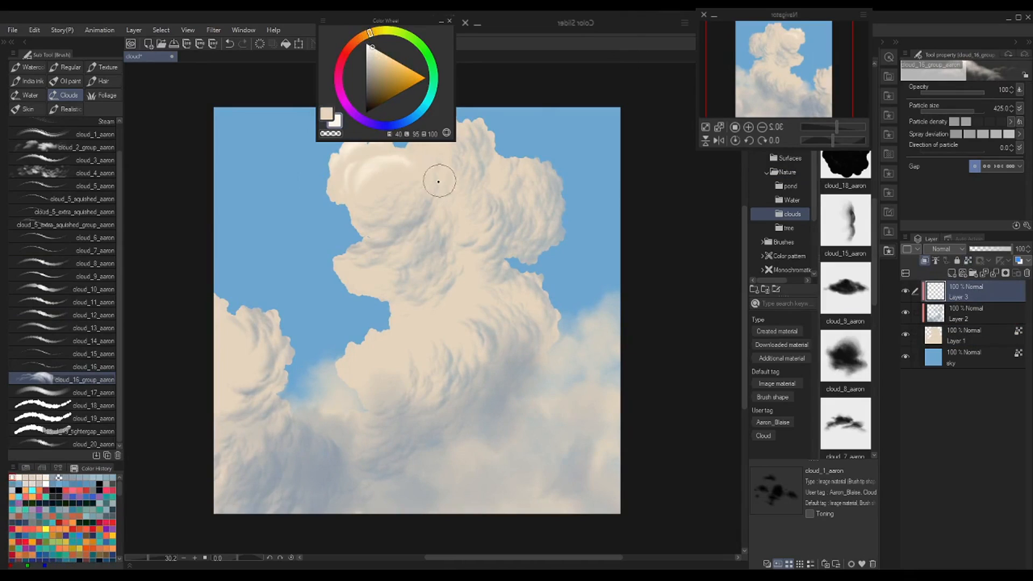
{"action": "key", "text": "ctrl+z"}
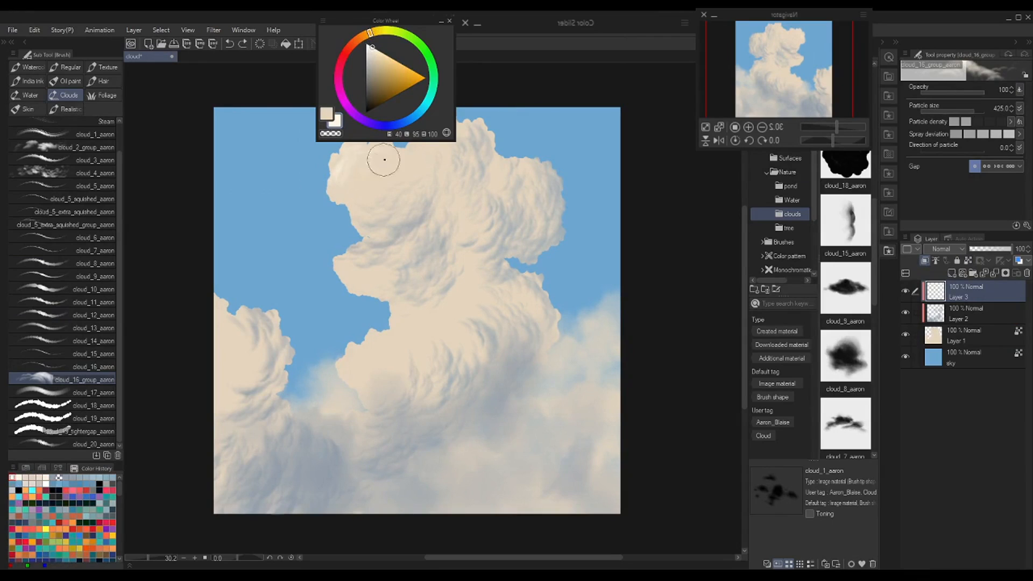
- Paint cream highlights with cloud_16_group_aaron on the left sides of the main cloud's upper, middle and lower lobes, raising the particle size to 450
{"action": "mouse_move", "coordinate": [384, 159]}
{"action": "left_mouse_down"}
{"action": "mouse_move", "coordinate": [433, 136]}
{"action": "mouse_move", "coordinate": [341, 171]}
{"action": "mouse_move", "coordinate": [413, 156]}
{"action": "mouse_move", "coordinate": [388, 177]}
{"action": "left_mouse_up"}
{"action": "mouse_move", "coordinate": [369, 299]}
{"action": "left_mouse_down"}
{"action": "mouse_move", "coordinate": [352, 267]}
{"action": "mouse_move", "coordinate": [344, 278]}
{"action": "mouse_move", "coordinate": [366, 296]}
{"action": "mouse_move", "coordinate": [356, 270]}
{"action": "mouse_move", "coordinate": [389, 282]}
{"action": "left_mouse_up"}
{"action": "left_click_drag", "start_coordinate": [385, 326], "coordinate": [421, 325]}
{"action": "left_click_drag", "start_coordinate": [356, 363], "coordinate": [392, 355]}
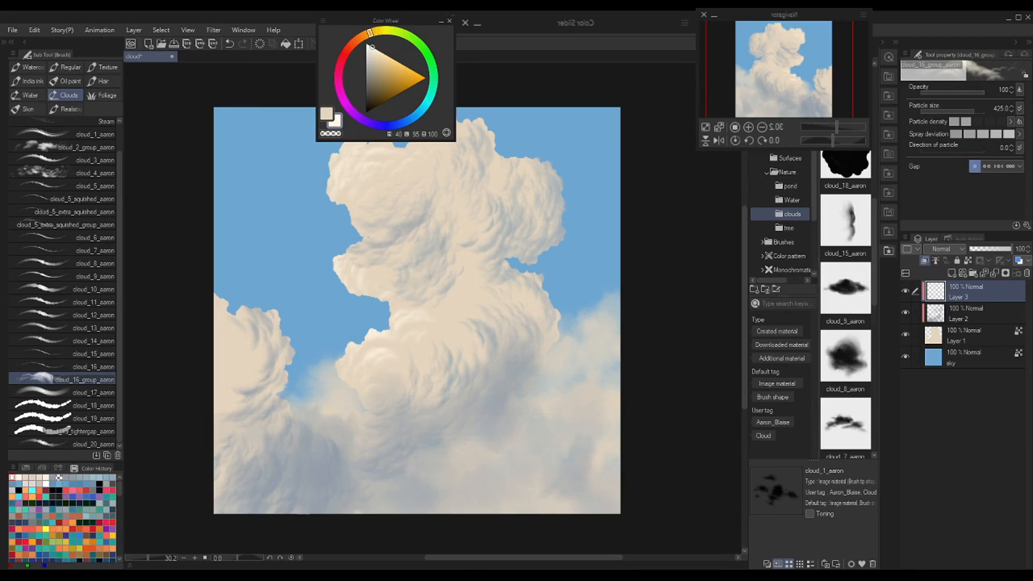
{"action": "key", "text": "m"}
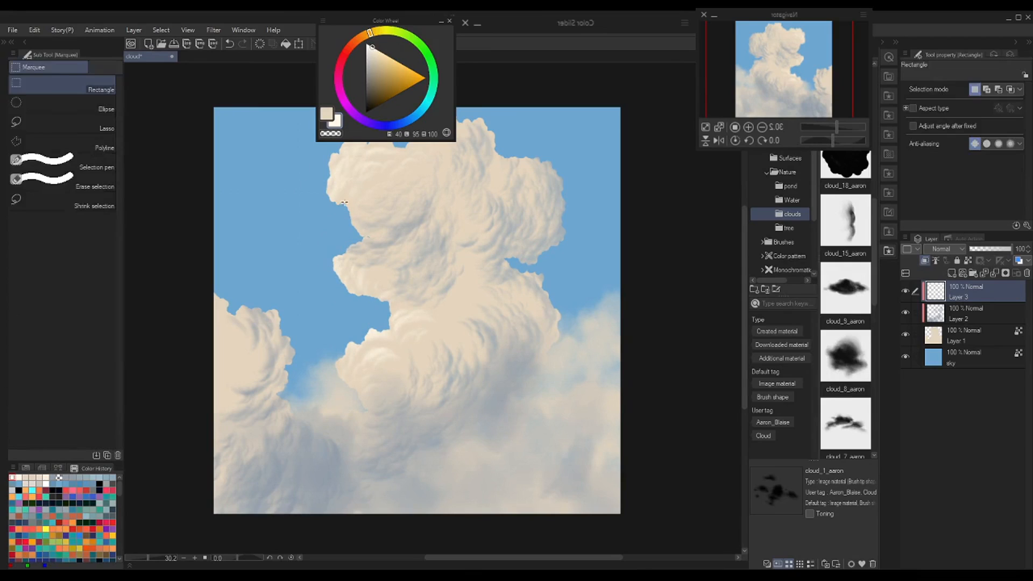
{"action": "key", "text": "b"}
{"action": "key", "text": "bracketright"}
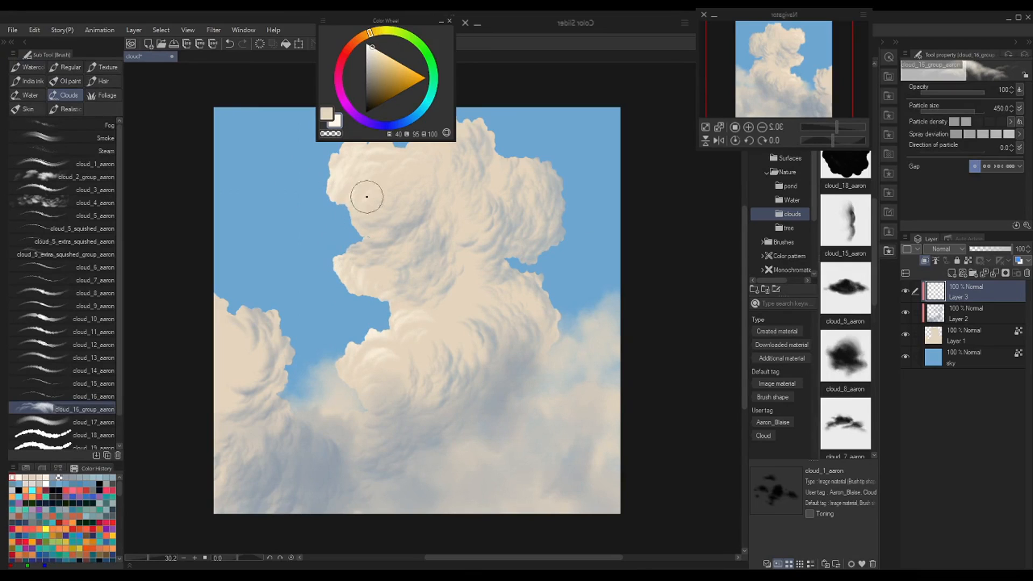
{"action": "key", "text": "ctrl+z"}
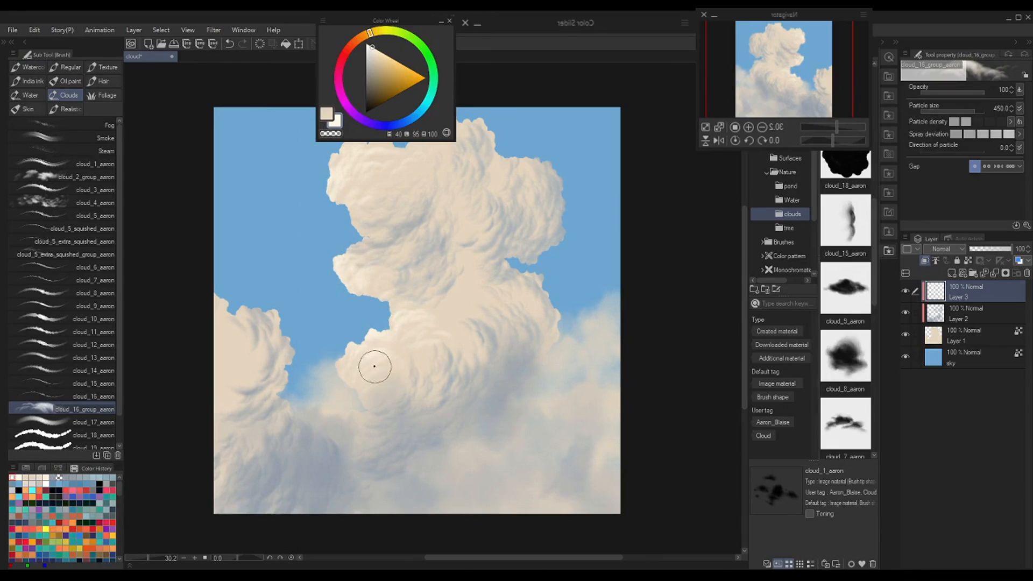
{"action": "key", "text": "ctrl+z"}
- Set the particle size to 375 and refine the upper left lobe's highlights, alternating cream strokes with transparent color
{"action": "left_click", "coordinate": [974, 111]}
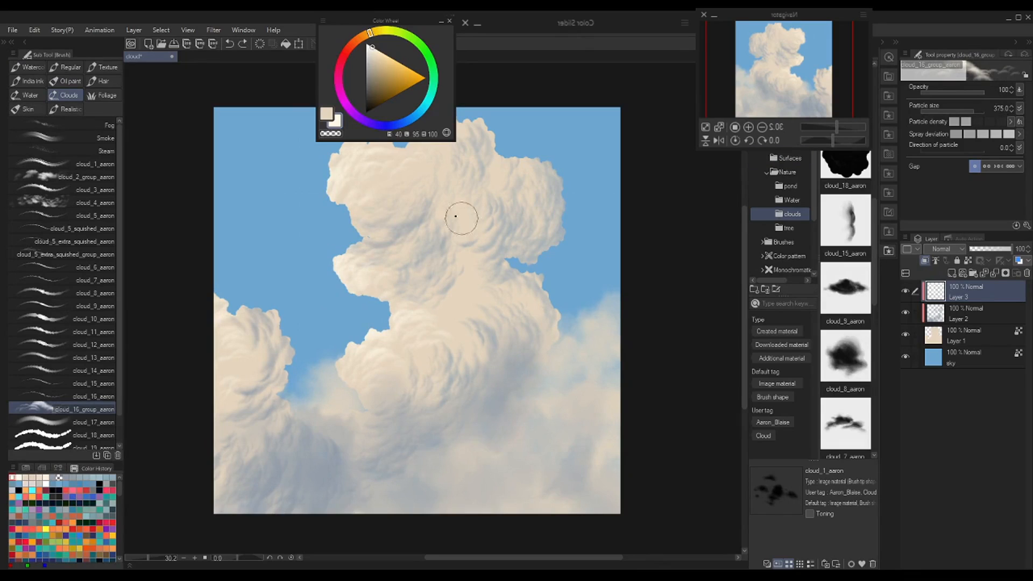
{"action": "mouse_move", "coordinate": [386, 199]}
{"action": "left_mouse_down"}
{"action": "mouse_move", "coordinate": [370, 195]}
{"action": "mouse_move", "coordinate": [376, 157]}
{"action": "mouse_move", "coordinate": [411, 169]}
{"action": "left_mouse_up"}
{"action": "key", "text": "c"}
{"action": "mouse_move", "coordinate": [367, 204]}
{"action": "left_mouse_down"}
{"action": "mouse_move", "coordinate": [392, 179]}
{"action": "mouse_move", "coordinate": [379, 174]}
{"action": "mouse_move", "coordinate": [369, 196]}
{"action": "mouse_move", "coordinate": [391, 194]}
{"action": "left_mouse_up"}
{"action": "key", "text": "c"}
{"action": "key", "text": "c"}
{"action": "key", "text": "c"}
{"action": "key", "text": "ctrl+z"}
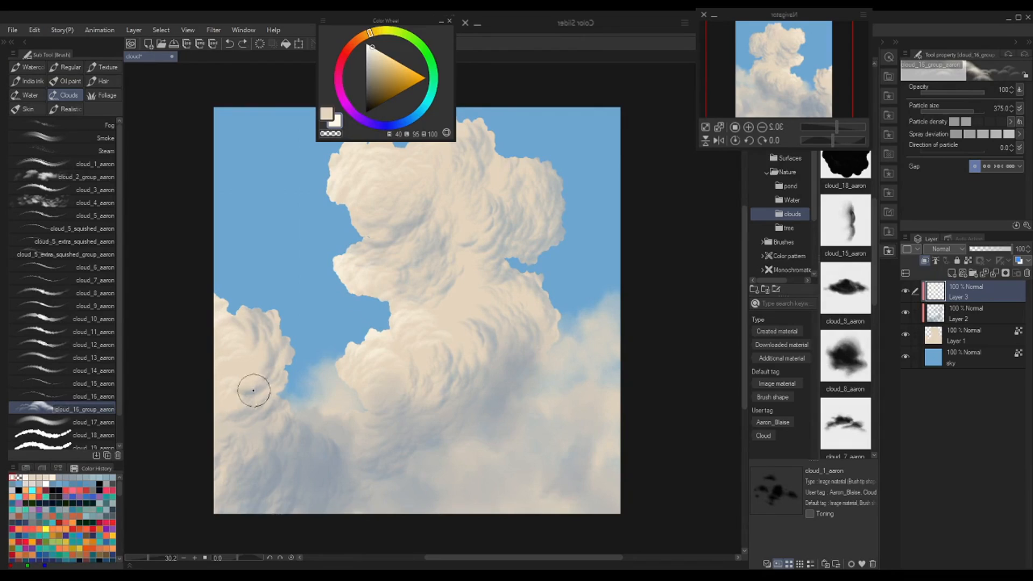
- Refine the highlights on the lower left cloud and raise the particle size to 400
{"action": "key", "text": "u"}
{"action": "key", "text": "c"}
{"action": "key", "text": "b"}
{"action": "key", "text": "c"}
{"action": "left_click_drag", "start_coordinate": [261, 375], "coordinate": [250, 383]}
{"action": "key", "text": "bracketright"}
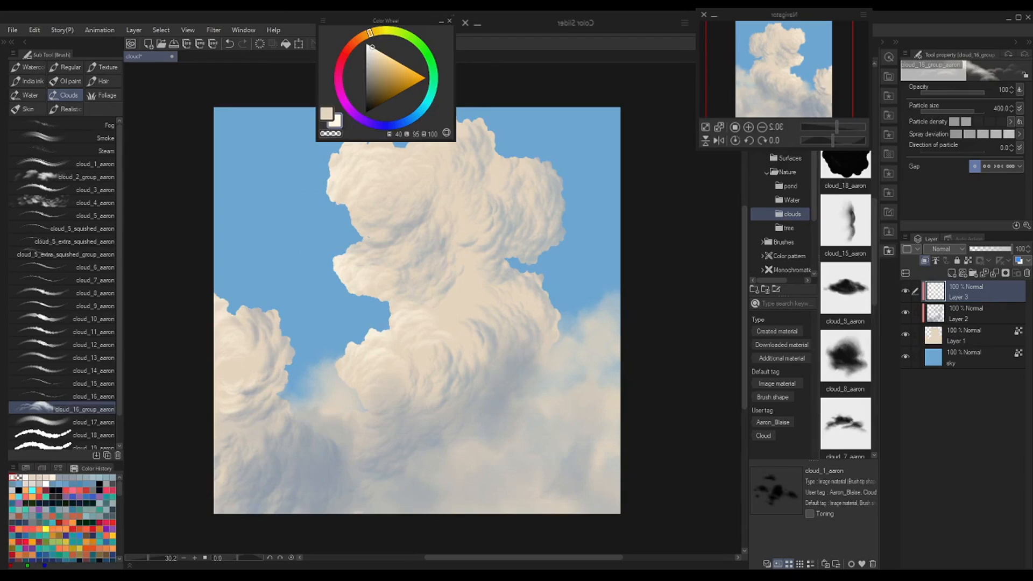
- Add another clipped layer above the highlights and set its blending mode to Glow dodge
{"action": "left_click", "coordinate": [953, 274]}
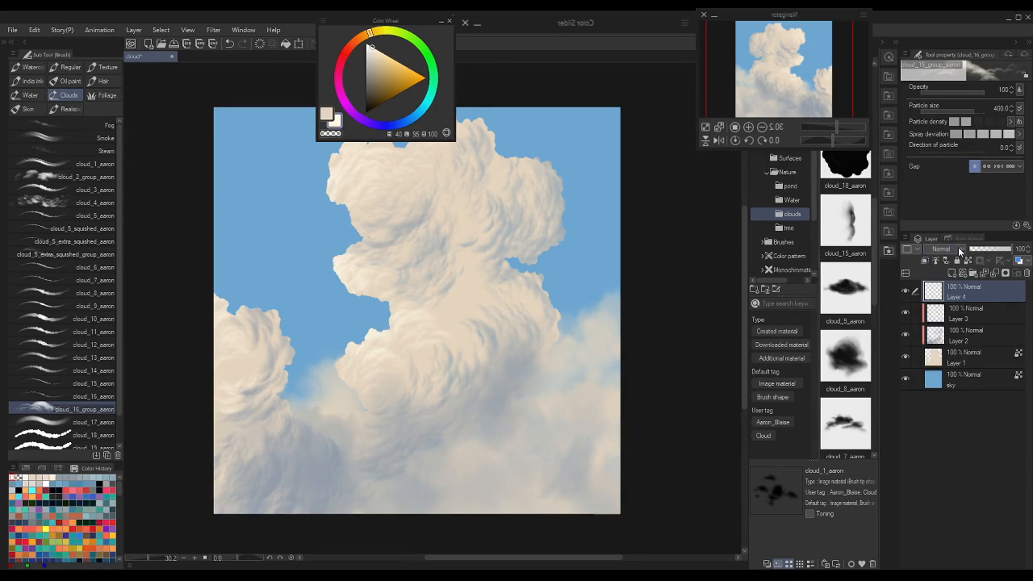
{"action": "key", "text": "ctrl+alt+g"}
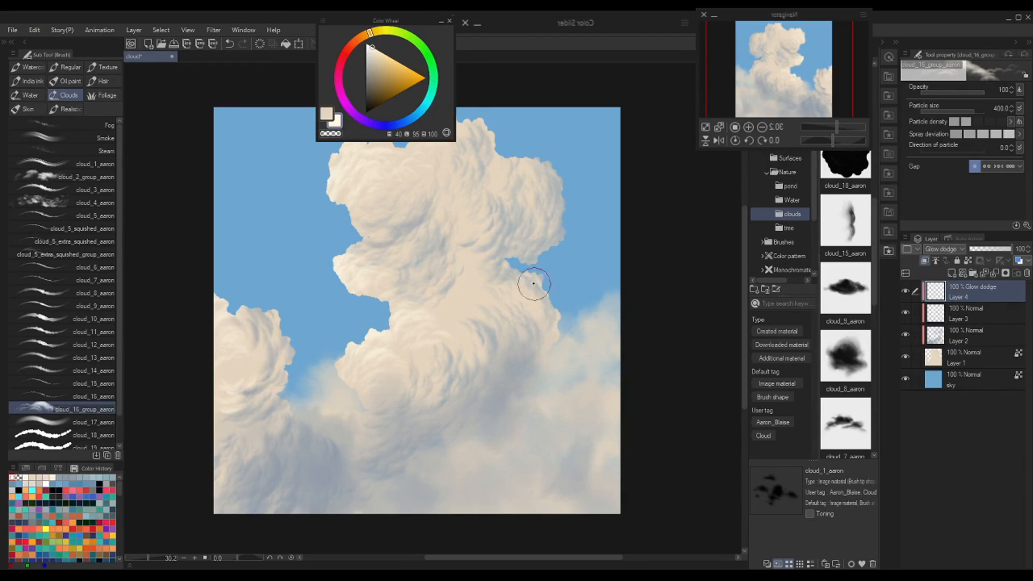
- Paint cream glow strokes with cloud_16_aaron along the left sides of the main cloud's upper and middle lobes, undoing the last stroke
{"action": "left_click", "coordinate": [97, 397]}
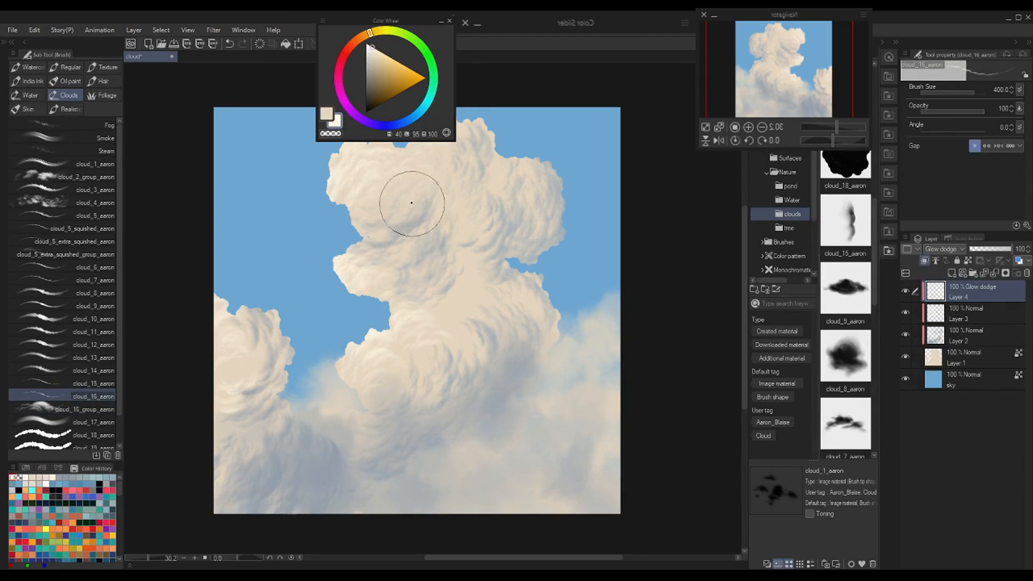
{"action": "scroll", "coordinate": [412, 203], "scroll_direction": "up", "scroll_amount": 3}
{"action": "left_click_drag", "start_coordinate": [350, 212], "coordinate": [346, 263]}
{"action": "mouse_move", "coordinate": [368, 196]}
{"action": "left_mouse_down"}
{"action": "mouse_move", "coordinate": [347, 232]}
{"action": "mouse_move", "coordinate": [371, 177]}
{"action": "mouse_move", "coordinate": [381, 273]}
{"action": "mouse_move", "coordinate": [392, 241]}
{"action": "mouse_move", "coordinate": [377, 236]}
{"action": "mouse_move", "coordinate": [378, 253]}
{"action": "mouse_move", "coordinate": [394, 215]}
{"action": "mouse_move", "coordinate": [381, 235]}
{"action": "left_mouse_up"}
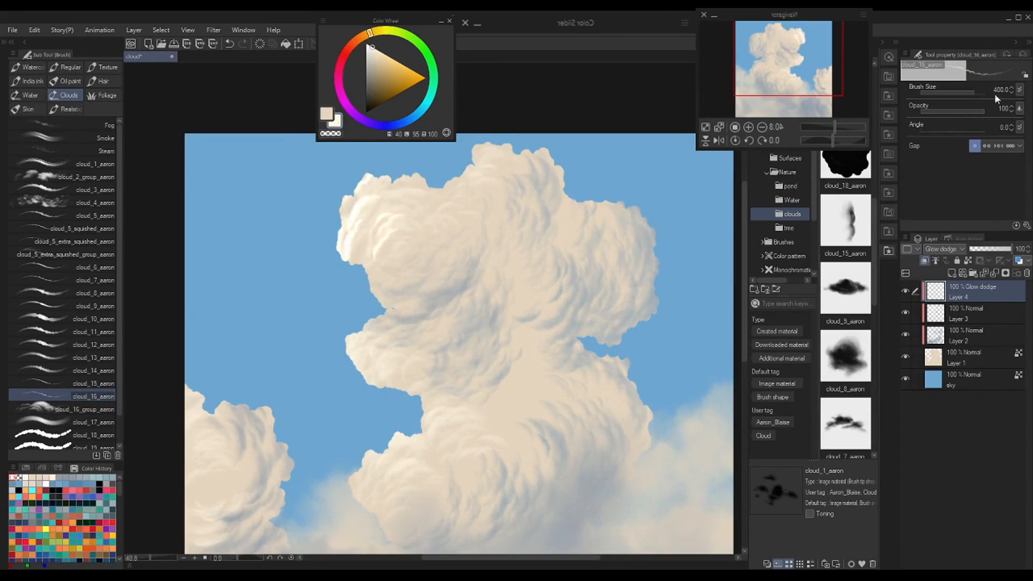
{"action": "mouse_move", "coordinate": [398, 243]}
{"action": "left_mouse_down"}
{"action": "mouse_move", "coordinate": [346, 247]}
{"action": "mouse_move", "coordinate": [353, 198]}
{"action": "mouse_move", "coordinate": [364, 232]}
{"action": "mouse_move", "coordinate": [391, 250]}
{"action": "mouse_move", "coordinate": [406, 237]}
{"action": "mouse_move", "coordinate": [391, 225]}
{"action": "mouse_move", "coordinate": [401, 211]}
{"action": "mouse_move", "coordinate": [364, 188]}
{"action": "mouse_move", "coordinate": [352, 250]}
{"action": "mouse_move", "coordinate": [372, 178]}
{"action": "mouse_move", "coordinate": [391, 262]}
{"action": "mouse_move", "coordinate": [378, 275]}
{"action": "mouse_move", "coordinate": [402, 252]}
{"action": "mouse_move", "coordinate": [363, 219]}
{"action": "mouse_move", "coordinate": [368, 186]}
{"action": "left_mouse_up"}
{"action": "mouse_move", "coordinate": [386, 302]}
{"action": "left_mouse_down"}
{"action": "mouse_move", "coordinate": [380, 231]}
{"action": "mouse_move", "coordinate": [399, 203]}
{"action": "mouse_move", "coordinate": [385, 238]}
{"action": "mouse_move", "coordinate": [373, 221]}
{"action": "mouse_move", "coordinate": [369, 230]}
{"action": "mouse_move", "coordinate": [390, 247]}
{"action": "mouse_move", "coordinate": [341, 277]}
{"action": "mouse_move", "coordinate": [418, 279]}
{"action": "mouse_move", "coordinate": [362, 288]}
{"action": "mouse_move", "coordinate": [398, 248]}
{"action": "mouse_move", "coordinate": [369, 224]}
{"action": "mouse_move", "coordinate": [393, 185]}
{"action": "mouse_move", "coordinate": [386, 308]}
{"action": "mouse_move", "coordinate": [463, 418]}
{"action": "mouse_move", "coordinate": [399, 323]}
{"action": "mouse_move", "coordinate": [411, 281]}
{"action": "mouse_move", "coordinate": [358, 303]}
{"action": "left_mouse_up"}
{"action": "key", "text": "ctrl+z"}
- Set the brush size to 300 and paint glow highlights over the main cloud's lower left lobe
{"action": "key", "text": "["}
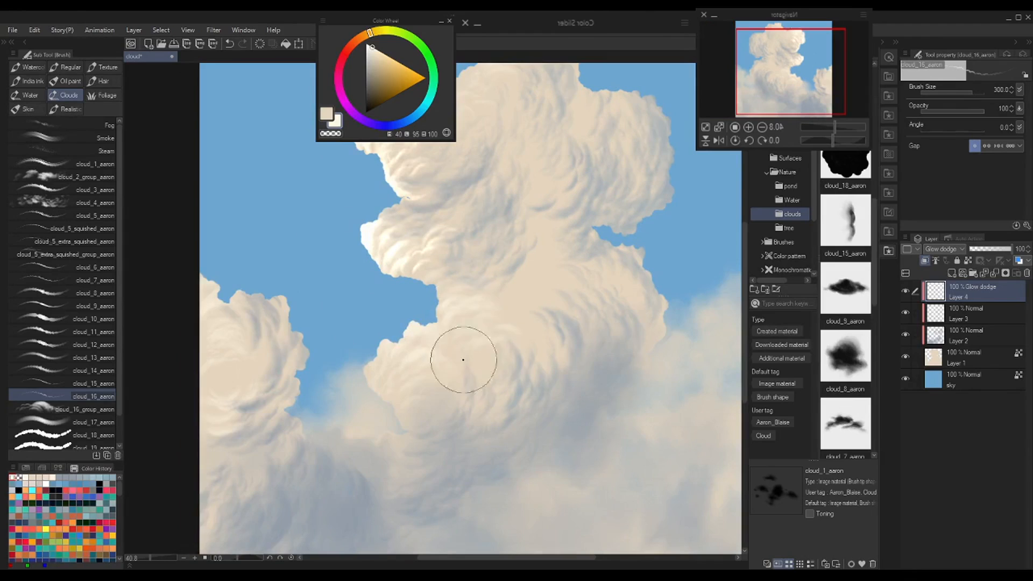
{"action": "mouse_move", "coordinate": [463, 360]}
{"action": "left_mouse_down"}
{"action": "mouse_move", "coordinate": [496, 331]}
{"action": "mouse_move", "coordinate": [446, 335]}
{"action": "left_mouse_up"}
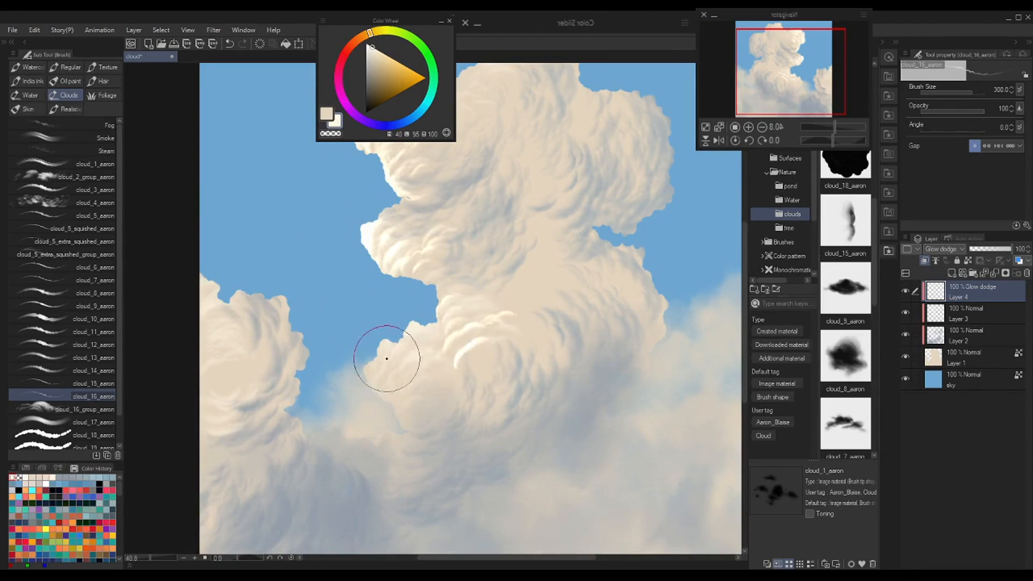
{"action": "mouse_move", "coordinate": [383, 397]}
{"action": "left_mouse_down"}
{"action": "mouse_move", "coordinate": [376, 368]}
{"action": "mouse_move", "coordinate": [374, 385]}
{"action": "mouse_move", "coordinate": [396, 352]}
{"action": "mouse_move", "coordinate": [391, 394]}
{"action": "mouse_move", "coordinate": [431, 362]}
{"action": "mouse_move", "coordinate": [407, 396]}
{"action": "mouse_move", "coordinate": [379, 369]}
{"action": "mouse_move", "coordinate": [421, 335]}
{"action": "mouse_move", "coordinate": [420, 377]}
{"action": "mouse_move", "coordinate": [478, 354]}
{"action": "mouse_move", "coordinate": [408, 407]}
{"action": "mouse_move", "coordinate": [408, 431]}
{"action": "mouse_move", "coordinate": [414, 407]}
{"action": "mouse_move", "coordinate": [474, 364]}
{"action": "left_mouse_up"}
- Add glow highlights to the main cloud's top and upper left lobes, undoing the last stroke
{"action": "scroll", "coordinate": [473, 365], "scroll_direction": "down", "scroll_amount": 4}
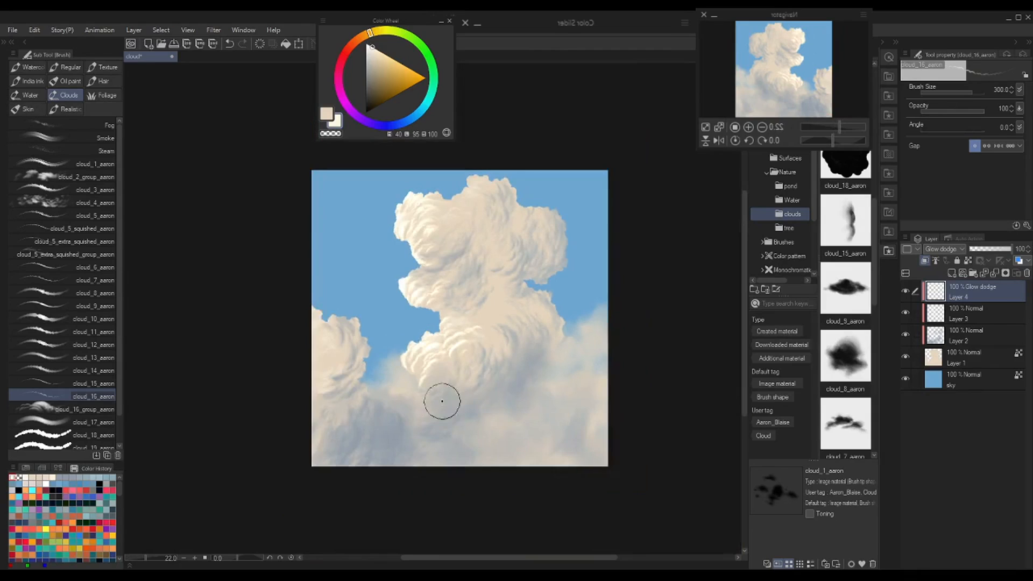
{"action": "scroll", "coordinate": [430, 216], "scroll_direction": "up", "scroll_amount": 4}
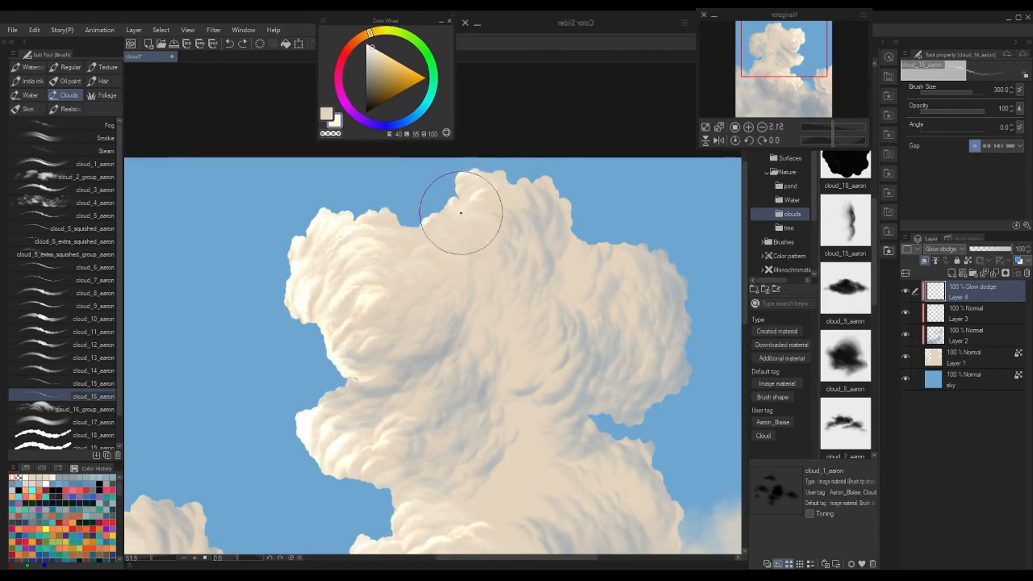
{"action": "scroll", "coordinate": [505, 247], "scroll_direction": "down", "scroll_amount": 3}
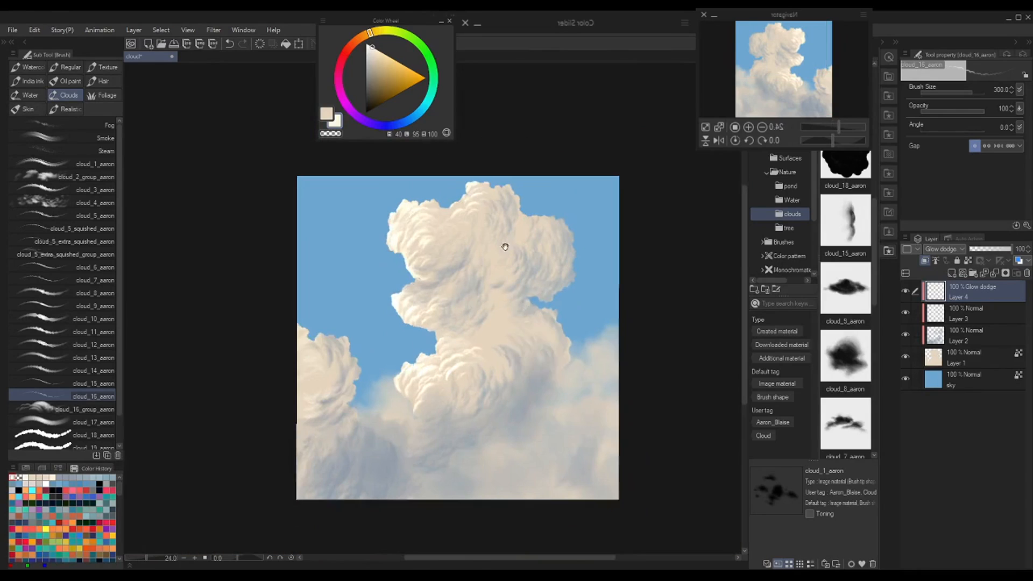
{"action": "left_click_drag", "start_coordinate": [505, 247], "coordinate": [511, 240]}
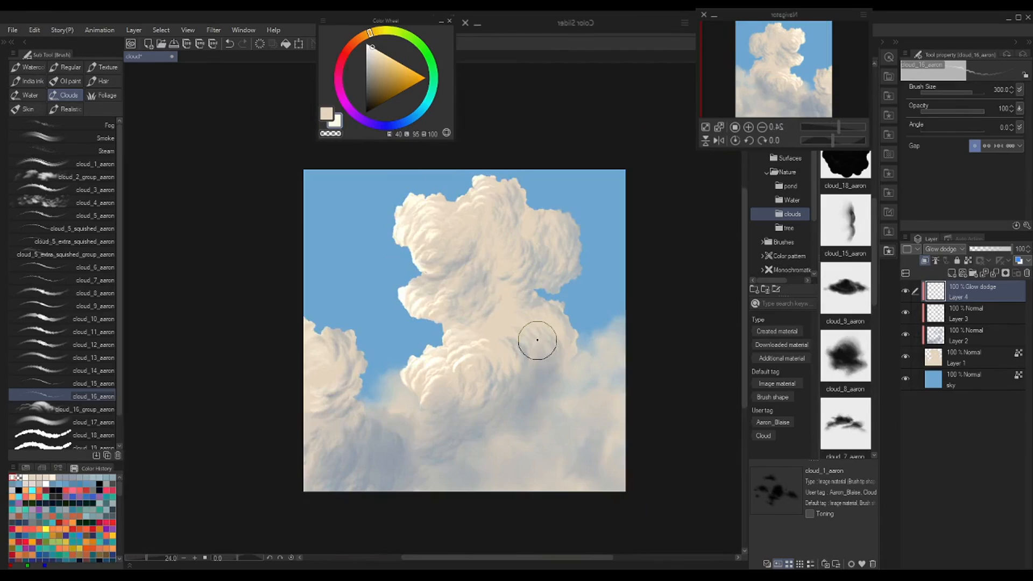
{"action": "left_click_drag", "start_coordinate": [475, 212], "coordinate": [508, 194]}
{"action": "left_click_drag", "start_coordinate": [451, 228], "coordinate": [517, 213]}
{"action": "left_click_drag", "start_coordinate": [419, 225], "coordinate": [401, 226]}
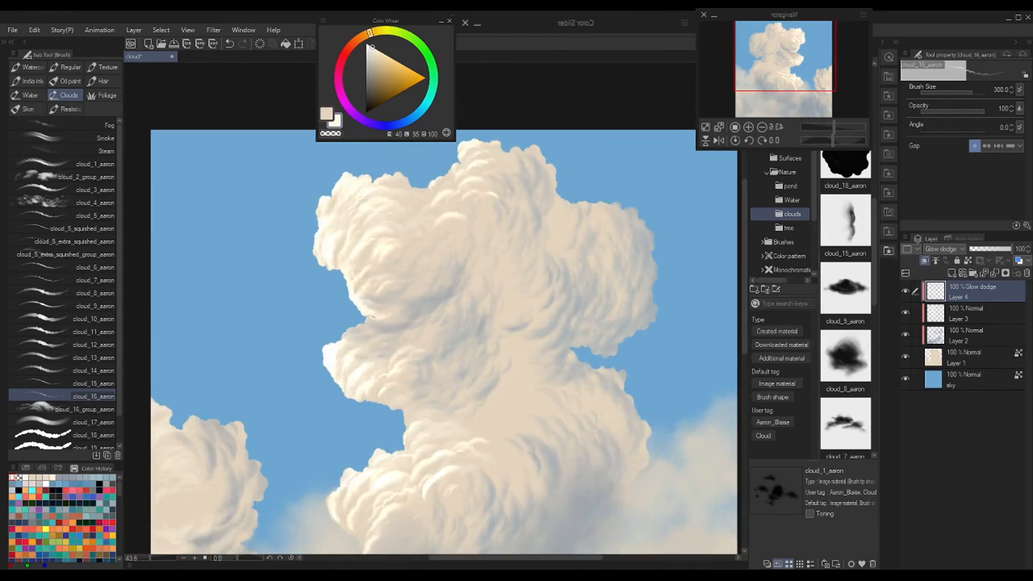
{"action": "mouse_move", "coordinate": [473, 195]}
{"action": "left_mouse_down"}
{"action": "mouse_move", "coordinate": [431, 219]}
{"action": "mouse_move", "coordinate": [441, 235]}
{"action": "mouse_move", "coordinate": [408, 242]}
{"action": "mouse_move", "coordinate": [406, 228]}
{"action": "left_mouse_up"}
{"action": "key", "text": "ctrl+z"}
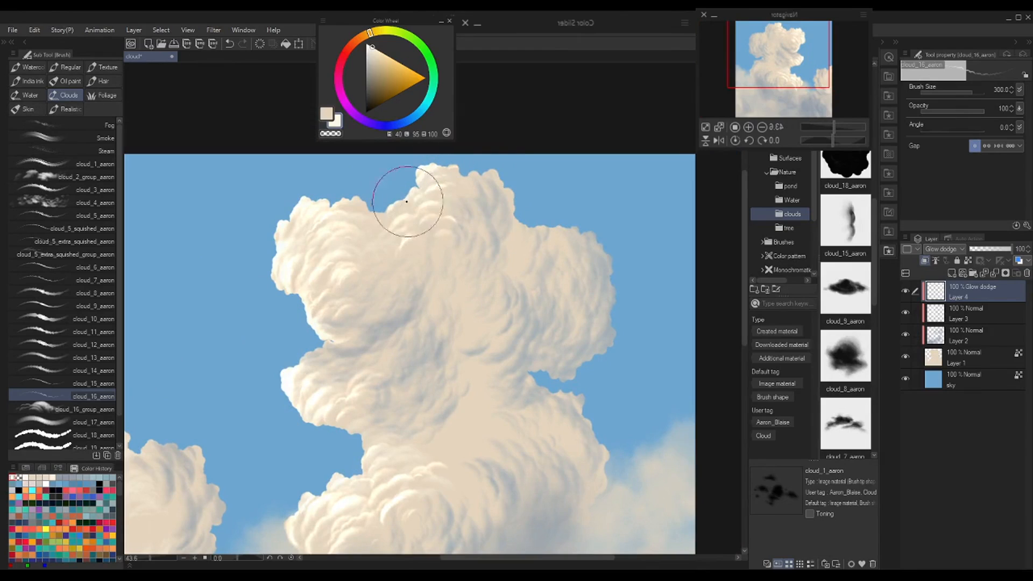
- Set the brush size to 500 and paint bright rims along the main cloud's right edges and the edge of the small left cloud
{"action": "mouse_move", "coordinate": [466, 176]}
{"action": "left_mouse_down"}
{"action": "mouse_move", "coordinate": [539, 226]}
{"action": "mouse_move", "coordinate": [557, 229]}
{"action": "mouse_move", "coordinate": [536, 233]}
{"action": "mouse_move", "coordinate": [585, 222]}
{"action": "mouse_move", "coordinate": [619, 293]}
{"action": "left_mouse_up"}
{"action": "key", "text": "ctrl+z"}
{"action": "key", "text": "]"}
{"action": "key", "text": "]"}
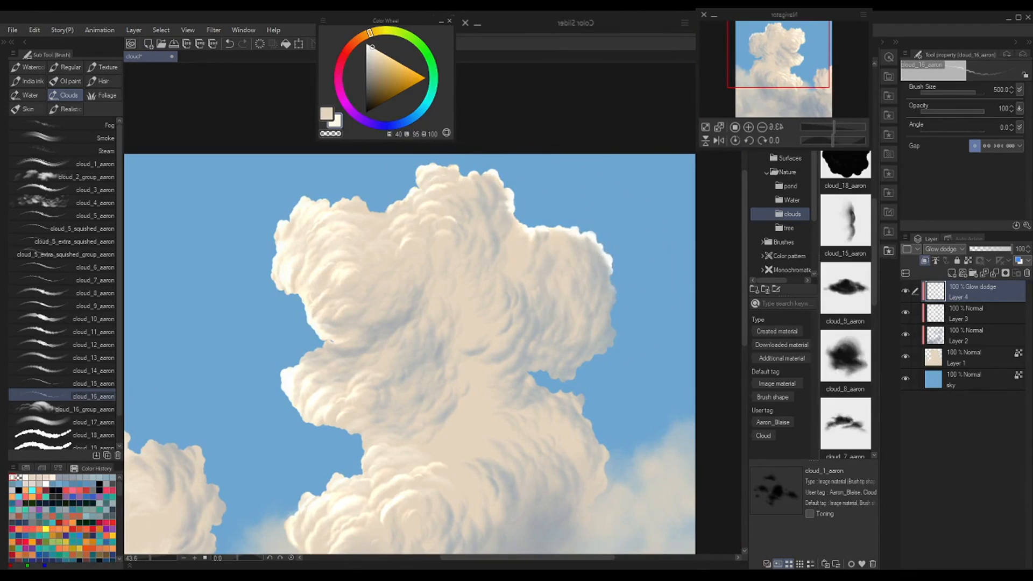
{"action": "mouse_move", "coordinate": [601, 254]}
{"action": "left_mouse_down"}
{"action": "mouse_move", "coordinate": [600, 351]}
{"action": "mouse_move", "coordinate": [571, 379]}
{"action": "mouse_move", "coordinate": [604, 353]}
{"action": "mouse_move", "coordinate": [556, 374]}
{"action": "mouse_move", "coordinate": [615, 322]}
{"action": "mouse_move", "coordinate": [604, 345]}
{"action": "mouse_move", "coordinate": [616, 316]}
{"action": "left_mouse_up"}
{"action": "mouse_move", "coordinate": [567, 374]}
{"action": "left_mouse_down"}
{"action": "mouse_move", "coordinate": [561, 291]}
{"action": "mouse_move", "coordinate": [559, 341]}
{"action": "mouse_move", "coordinate": [581, 334]}
{"action": "mouse_move", "coordinate": [597, 365]}
{"action": "mouse_move", "coordinate": [558, 374]}
{"action": "left_mouse_up"}
{"action": "mouse_move", "coordinate": [570, 317]}
{"action": "left_mouse_down"}
{"action": "mouse_move", "coordinate": [552, 294]}
{"action": "mouse_move", "coordinate": [566, 260]}
{"action": "left_mouse_up"}
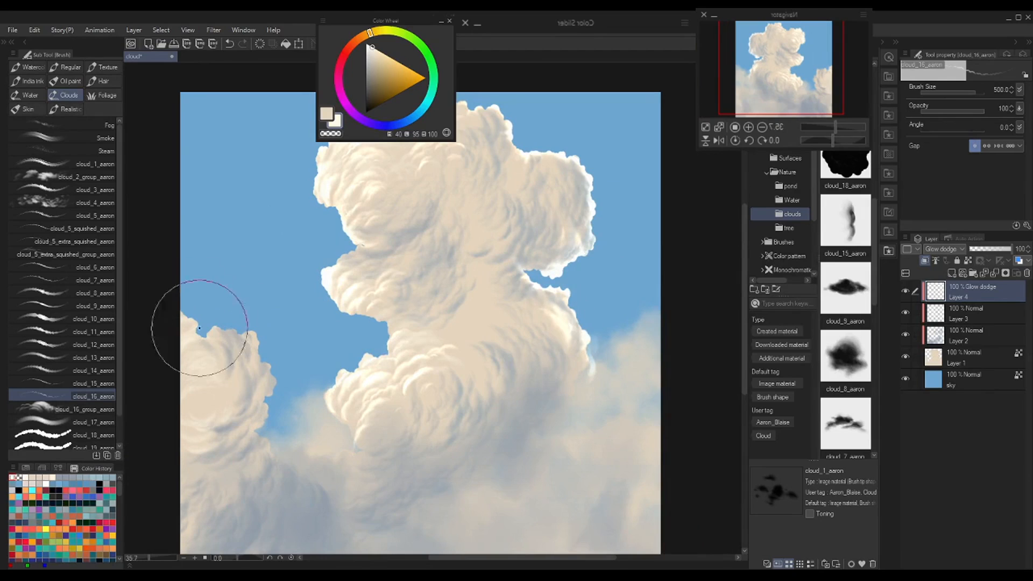
{"action": "left_click_drag", "start_coordinate": [200, 328], "coordinate": [200, 361]}
{"action": "mouse_move", "coordinate": [175, 315]}
{"action": "left_mouse_down"}
{"action": "mouse_move", "coordinate": [207, 336]}
{"action": "mouse_move", "coordinate": [231, 329]}
{"action": "mouse_move", "coordinate": [264, 356]}
{"action": "mouse_move", "coordinate": [250, 341]}
{"action": "mouse_move", "coordinate": [262, 417]}
{"action": "mouse_move", "coordinate": [252, 425]}
{"action": "mouse_move", "coordinate": [272, 451]}
{"action": "left_mouse_up"}
- Touch up the highlights on the main cloud's lower and upper left lobes at brush size 300, and shift the color's hue to 35
{"action": "key", "text": "bracketleft"}
{"action": "key", "text": "bracketleft"}
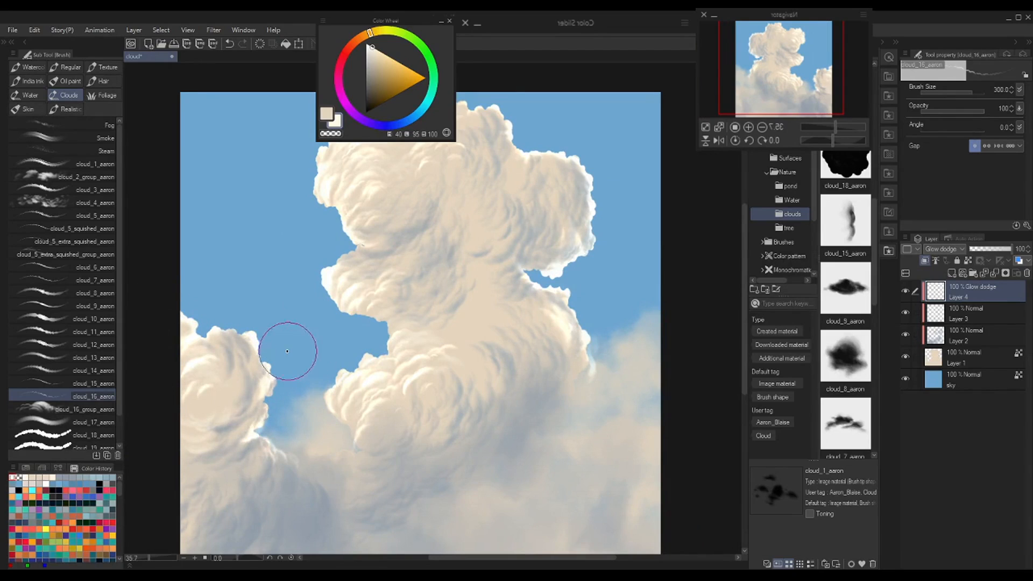
{"action": "left_click_drag", "start_coordinate": [397, 404], "coordinate": [388, 422]}
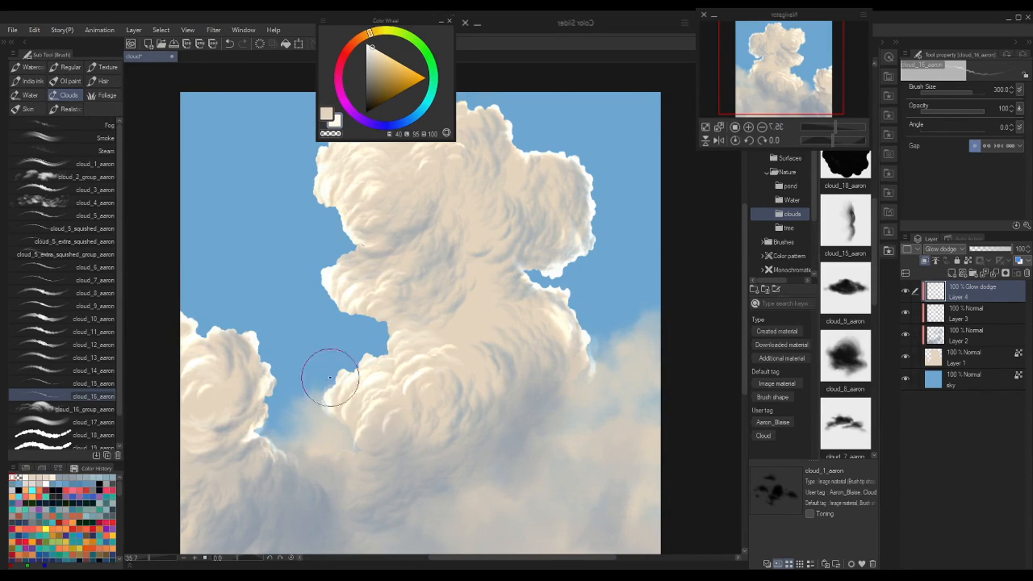
{"action": "left_click_drag", "start_coordinate": [330, 379], "coordinate": [346, 395]}
{"action": "mouse_move", "coordinate": [373, 162]}
{"action": "left_mouse_down"}
{"action": "mouse_move", "coordinate": [362, 166]}
{"action": "mouse_move", "coordinate": [387, 185]}
{"action": "left_mouse_up"}
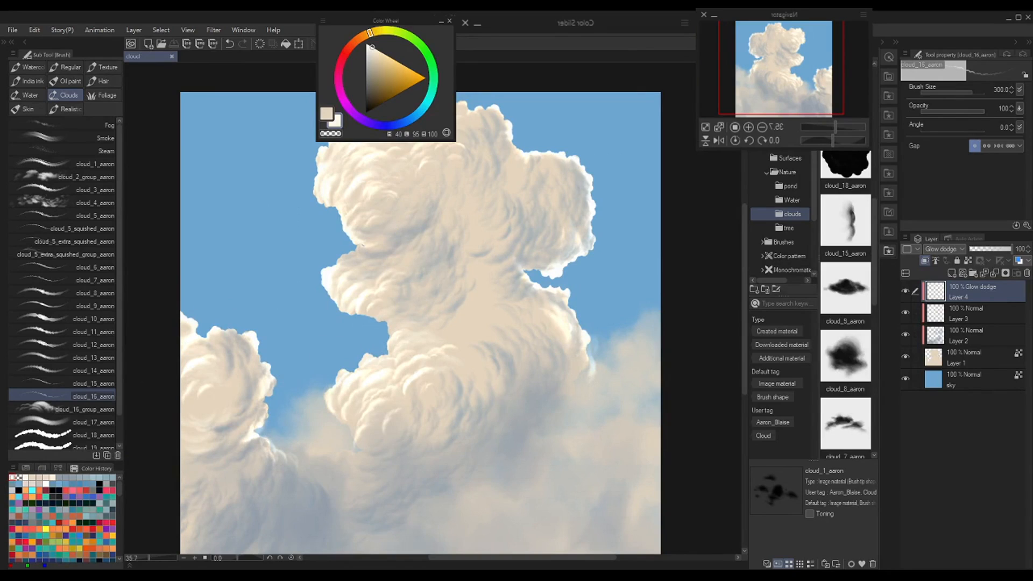
{"action": "left_click_drag", "start_coordinate": [370, 33], "coordinate": [375, 40]}
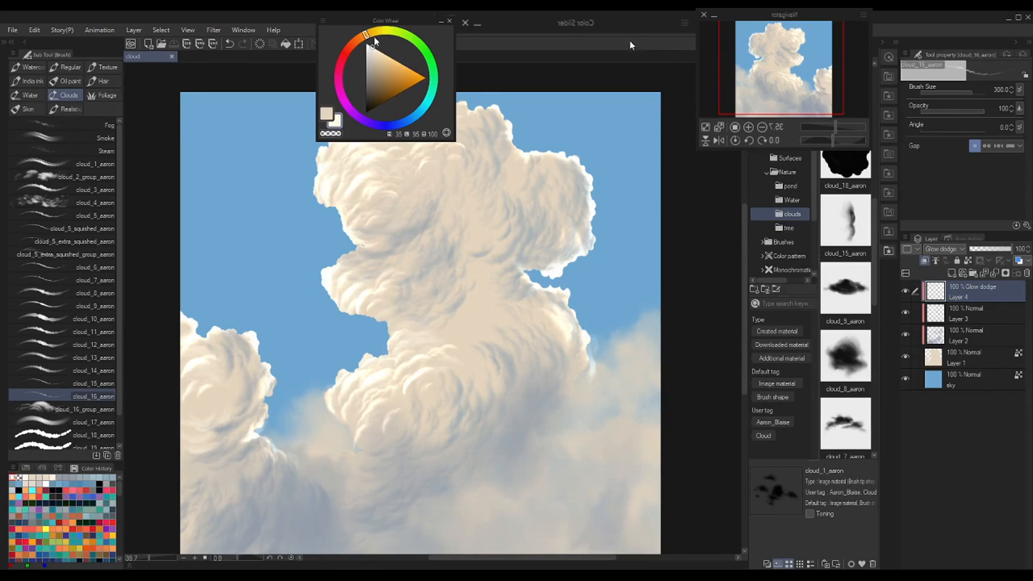
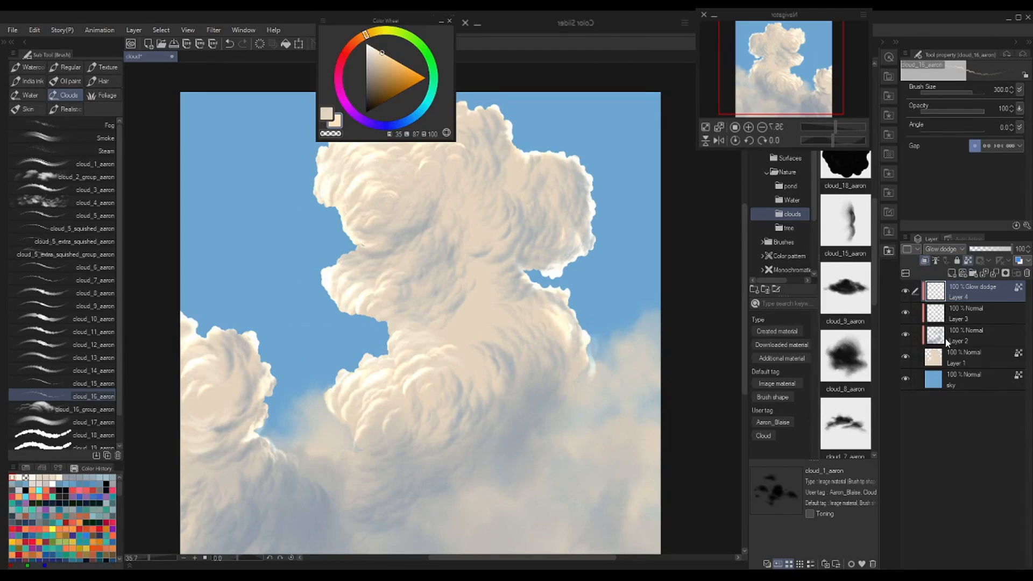
- Rename the cloud layers base, darks, light and super light, and add a layer named whispy above them
{"action": "left_click", "coordinate": [958, 365]}
{"action": "left_click", "coordinate": [966, 344]}
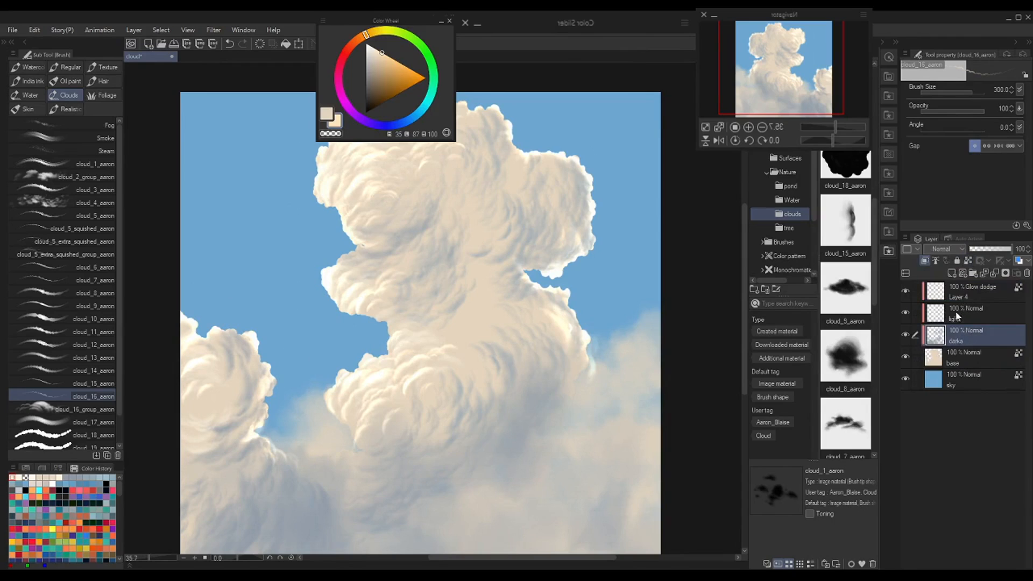
{"action": "left_click", "coordinate": [955, 295]}
{"action": "left_click", "coordinate": [952, 274]}
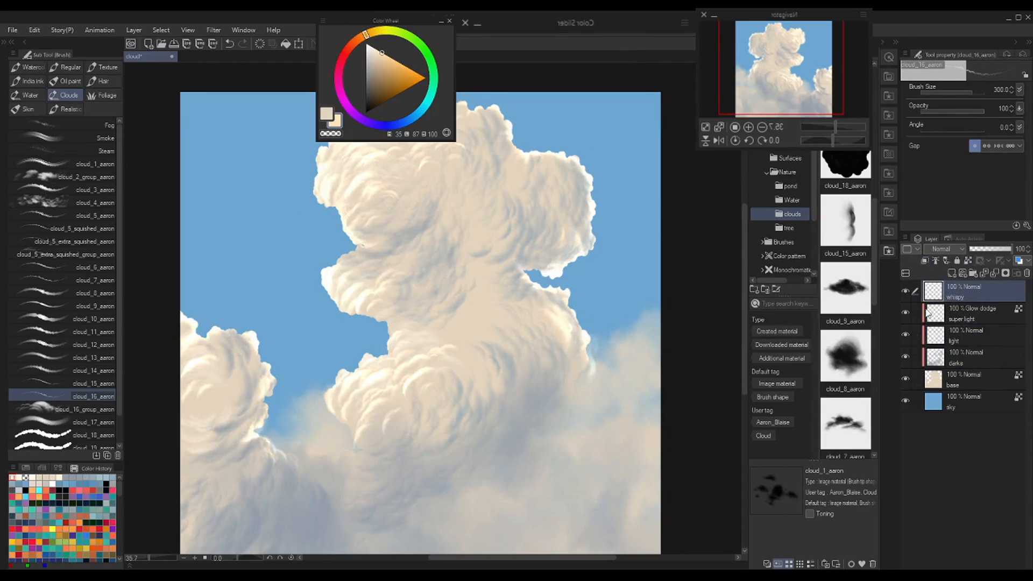
{"action": "left_click", "coordinate": [627, 92], "text": "alt"}
{"action": "left_click_drag", "start_coordinate": [613, 210], "coordinate": [352, 241]}
{"action": "key", "text": "ctrl+z"}
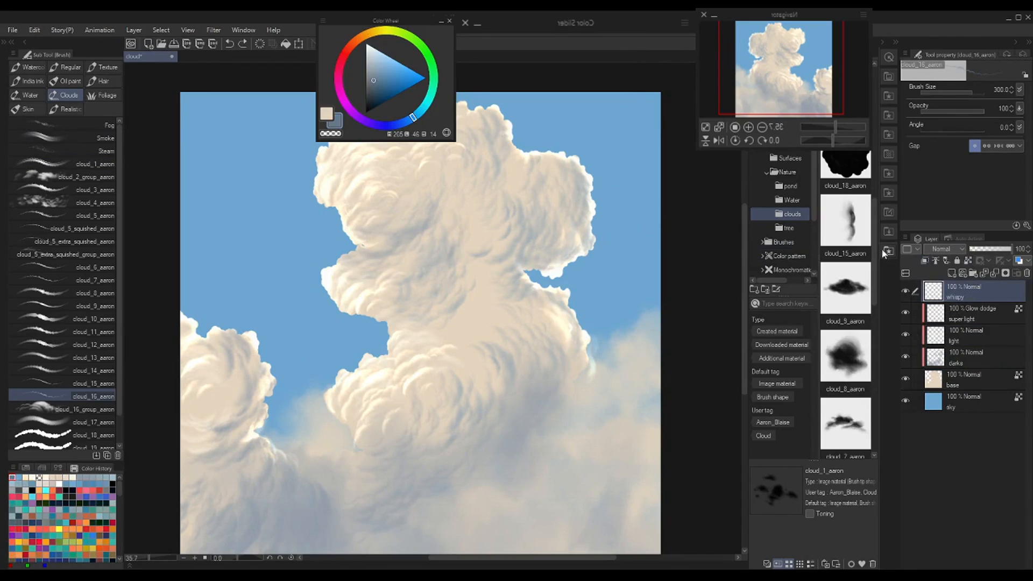
- Switch to the cloud_7_aaron brush, set its size to 500 and try a wisp across the main cloud's lower right
{"action": "left_click_drag", "start_coordinate": [875, 253], "coordinate": [874, 274]}
{"action": "left_click", "coordinate": [95, 280]}
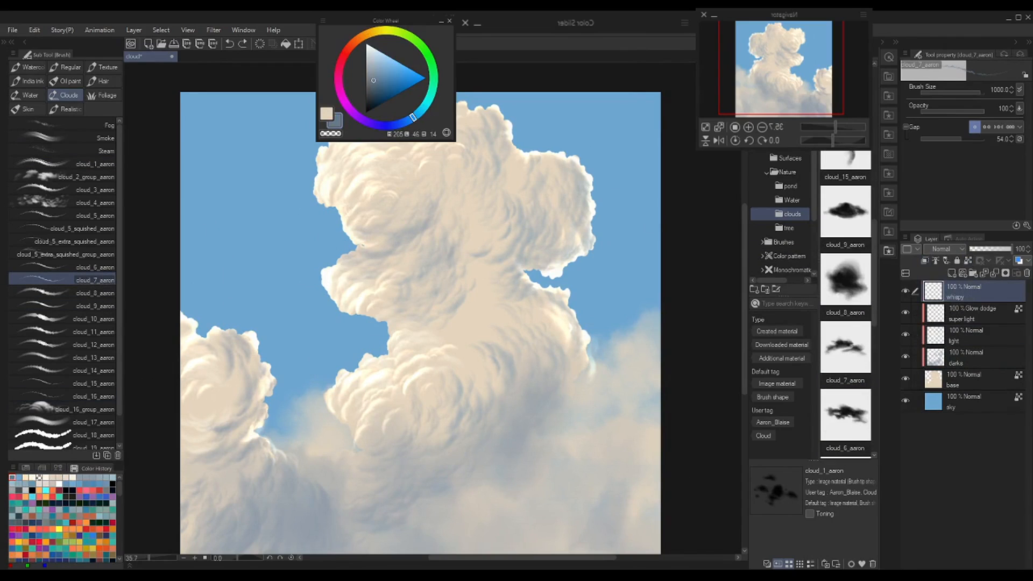
{"action": "mouse_move", "coordinate": [611, 394]}
{"action": "left_mouse_down"}
{"action": "mouse_move", "coordinate": [578, 394]}
{"action": "mouse_move", "coordinate": [622, 402]}
{"action": "mouse_move", "coordinate": [460, 386]}
{"action": "left_mouse_up"}
{"action": "key", "text": "bracketleft"}
{"action": "key", "text": "bracketleft"}
{"action": "key", "text": "bracketleft"}
{"action": "key", "text": "bracketleft"}
{"action": "key", "text": "ctrl+z"}
- Try wisps in newly sampled blue-grey tones across the main cloud's lower right, undoing the strokes
{"action": "left_click", "coordinate": [632, 86], "text": "alt"}
{"action": "left_click_drag", "start_coordinate": [571, 396], "coordinate": [533, 401]}
{"action": "left_click", "coordinate": [627, 239], "text": "alt"}
{"action": "left_click", "coordinate": [634, 84]}
{"action": "left_click_drag", "start_coordinate": [602, 404], "coordinate": [504, 396]}
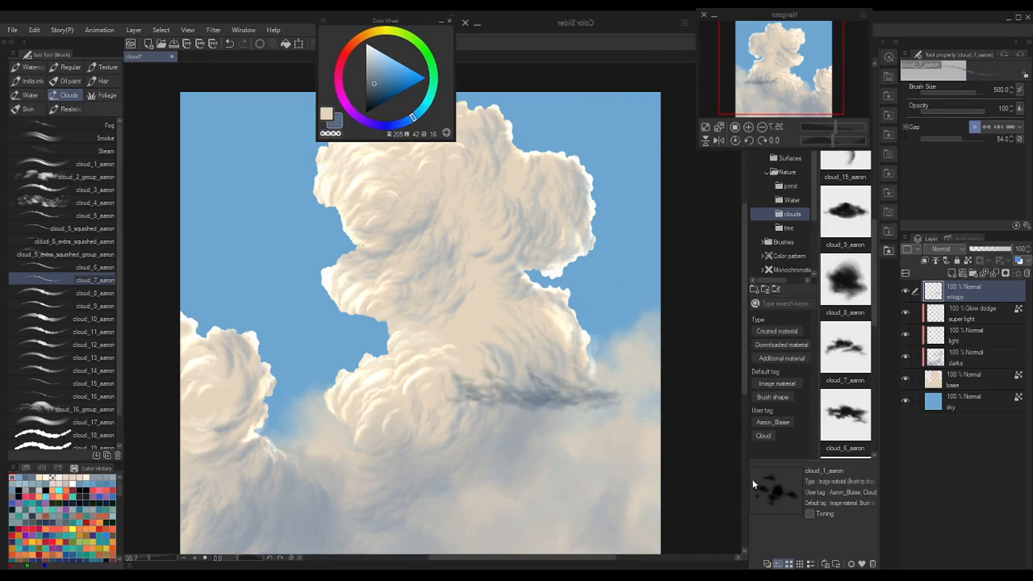
{"action": "key", "text": "ctrl+z"}
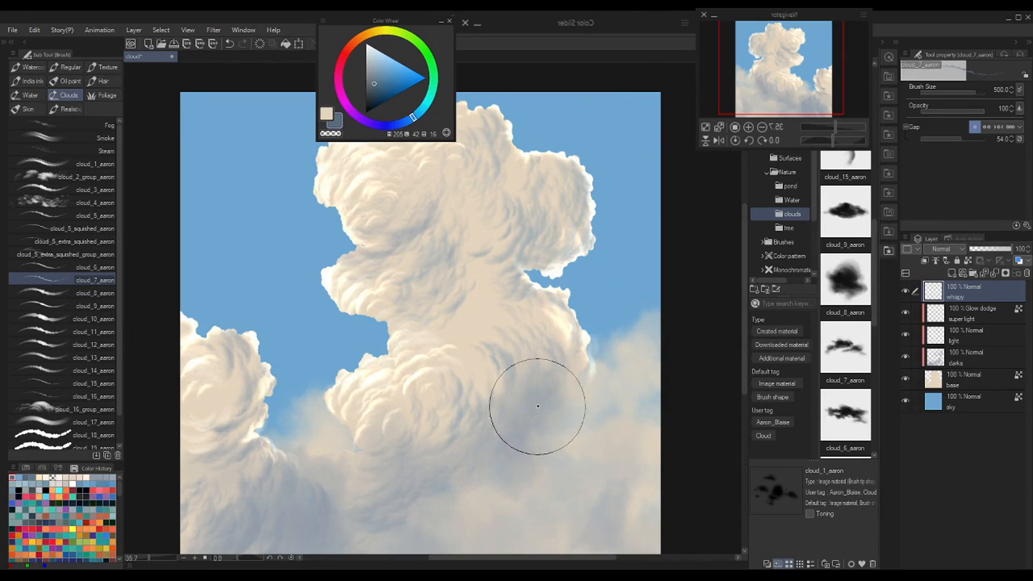
{"action": "mouse_move", "coordinate": [613, 401]}
{"action": "left_mouse_down"}
{"action": "mouse_move", "coordinate": [549, 381]}
{"action": "mouse_move", "coordinate": [498, 385]}
{"action": "mouse_move", "coordinate": [622, 407]}
{"action": "mouse_move", "coordinate": [571, 400]}
{"action": "mouse_move", "coordinate": [599, 402]}
{"action": "mouse_move", "coordinate": [582, 399]}
{"action": "mouse_move", "coordinate": [516, 408]}
{"action": "left_mouse_up"}
{"action": "key", "text": "c"}
{"action": "key", "text": "ctrl+z"}
- Set a dark blue-grey drawing color and a brush gap of 45, and undo the test wisp
{"action": "left_click", "coordinate": [621, 286], "text": "alt"}
{"action": "left_click", "coordinate": [632, 88]}
{"action": "left_click", "coordinate": [632, 88]}
{"action": "key", "text": "Delete"}
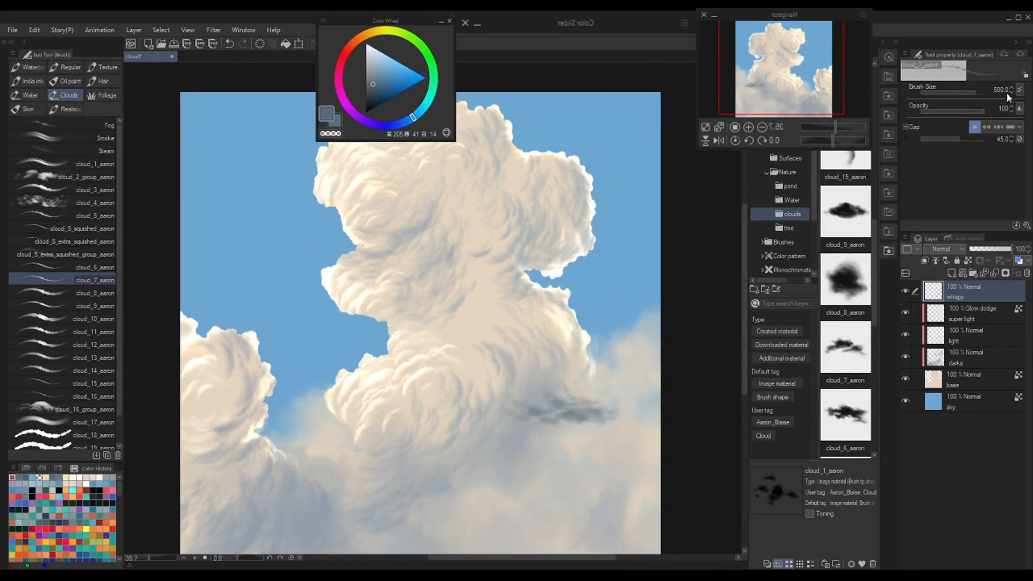
{"action": "key", "text": "ctrl+z"}
- Try dark wisps across the main cloud's lower right and middle, set the brush gap to 40, and clear the wisps from the layer
{"action": "mouse_move", "coordinate": [608, 412]}
{"action": "left_mouse_down"}
{"action": "mouse_move", "coordinate": [465, 416]}
{"action": "mouse_move", "coordinate": [563, 380]}
{"action": "mouse_move", "coordinate": [475, 429]}
{"action": "mouse_move", "coordinate": [593, 430]}
{"action": "mouse_move", "coordinate": [615, 450]}
{"action": "mouse_move", "coordinate": [586, 420]}
{"action": "mouse_move", "coordinate": [596, 415]}
{"action": "mouse_move", "coordinate": [596, 431]}
{"action": "mouse_move", "coordinate": [440, 408]}
{"action": "mouse_move", "coordinate": [612, 419]}
{"action": "mouse_move", "coordinate": [500, 404]}
{"action": "mouse_move", "coordinate": [597, 415]}
{"action": "mouse_move", "coordinate": [536, 425]}
{"action": "mouse_move", "coordinate": [602, 426]}
{"action": "mouse_move", "coordinate": [614, 413]}
{"action": "mouse_move", "coordinate": [594, 433]}
{"action": "mouse_move", "coordinate": [433, 397]}
{"action": "mouse_move", "coordinate": [514, 436]}
{"action": "left_mouse_up"}
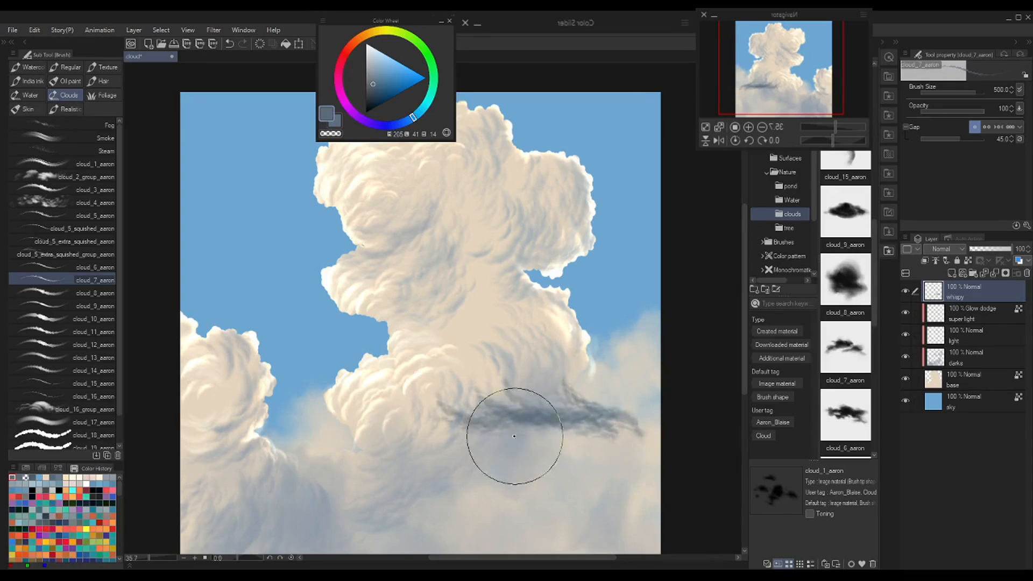
{"action": "mouse_move", "coordinate": [445, 320]}
{"action": "left_mouse_down"}
{"action": "mouse_move", "coordinate": [423, 300]}
{"action": "mouse_move", "coordinate": [287, 303]}
{"action": "left_mouse_up"}
{"action": "left_click", "coordinate": [1012, 141]}
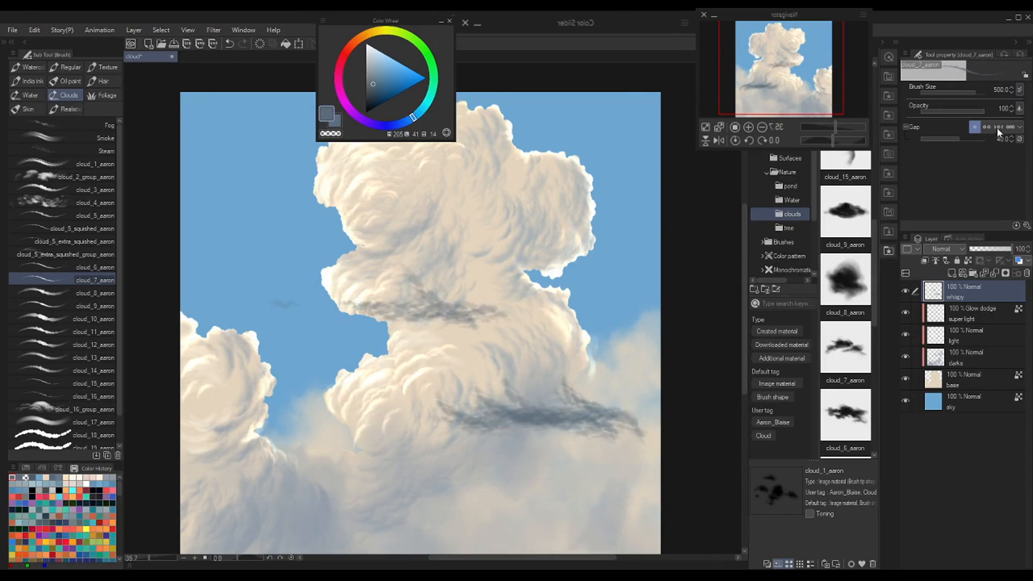
{"action": "mouse_move", "coordinate": [287, 284]}
{"action": "left_mouse_down"}
{"action": "mouse_move", "coordinate": [317, 300]}
{"action": "mouse_move", "coordinate": [292, 310]}
{"action": "mouse_move", "coordinate": [357, 320]}
{"action": "left_mouse_up"}
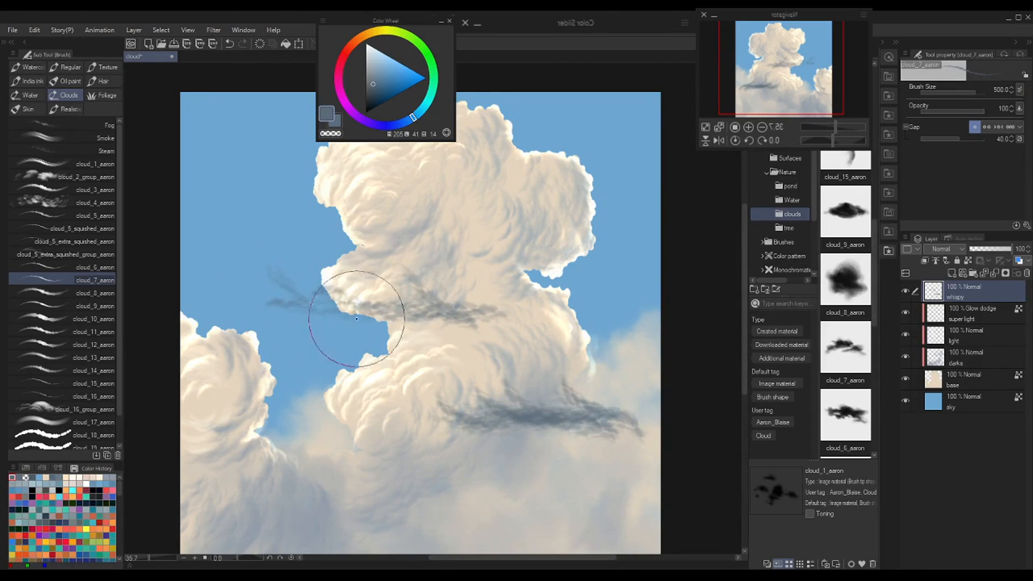
{"action": "left_click_drag", "start_coordinate": [401, 287], "coordinate": [423, 289]}
{"action": "mouse_move", "coordinate": [459, 252]}
{"action": "left_mouse_down"}
{"action": "mouse_move", "coordinate": [471, 248]}
{"action": "mouse_move", "coordinate": [450, 300]}
{"action": "mouse_move", "coordinate": [357, 282]}
{"action": "mouse_move", "coordinate": [403, 339]}
{"action": "mouse_move", "coordinate": [411, 324]}
{"action": "mouse_move", "coordinate": [504, 329]}
{"action": "mouse_move", "coordinate": [463, 285]}
{"action": "left_mouse_up"}
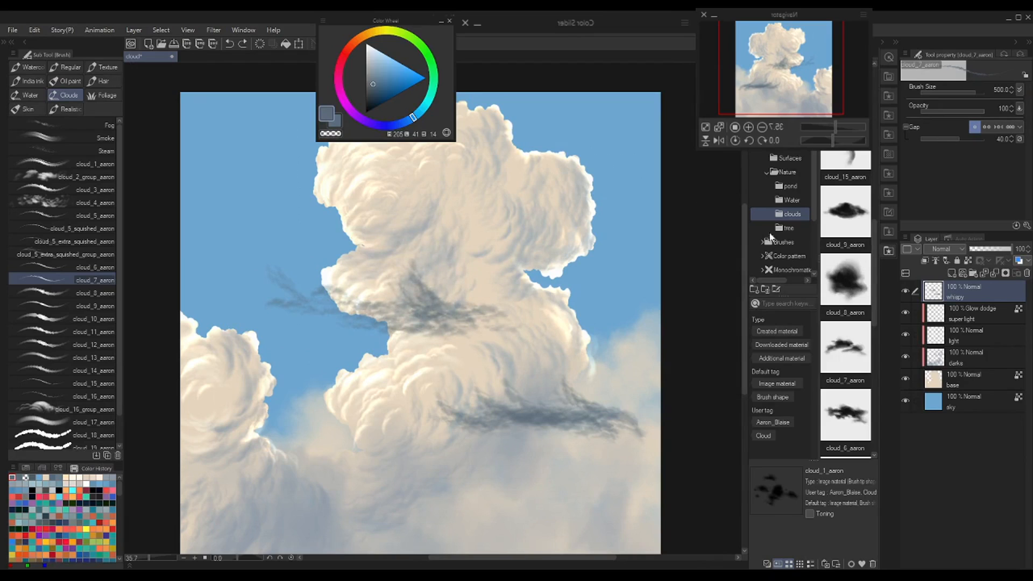
{"action": "key", "text": "Delete"}
- Paint dark blue-grey wisps across the main cloud's lower right and middle, raising the brush size to 800
{"action": "left_click", "coordinate": [607, 419]}
{"action": "key", "text": "ctrl+z"}
{"action": "mouse_move", "coordinate": [606, 420]}
{"action": "left_mouse_down"}
{"action": "mouse_move", "coordinate": [505, 427]}
{"action": "mouse_move", "coordinate": [580, 430]}
{"action": "mouse_move", "coordinate": [530, 410]}
{"action": "left_mouse_up"}
{"action": "mouse_move", "coordinate": [434, 312]}
{"action": "left_mouse_down"}
{"action": "mouse_move", "coordinate": [476, 323]}
{"action": "mouse_move", "coordinate": [411, 332]}
{"action": "mouse_move", "coordinate": [484, 323]}
{"action": "mouse_move", "coordinate": [323, 308]}
{"action": "mouse_move", "coordinate": [372, 299]}
{"action": "mouse_move", "coordinate": [420, 328]}
{"action": "mouse_move", "coordinate": [335, 341]}
{"action": "mouse_move", "coordinate": [403, 300]}
{"action": "mouse_move", "coordinate": [411, 324]}
{"action": "mouse_move", "coordinate": [259, 302]}
{"action": "mouse_move", "coordinate": [415, 318]}
{"action": "mouse_move", "coordinate": [452, 335]}
{"action": "left_mouse_up"}
{"action": "key", "text": "bracketright"}
{"action": "key", "text": "bracketright"}
{"action": "key", "text": "bracketright"}
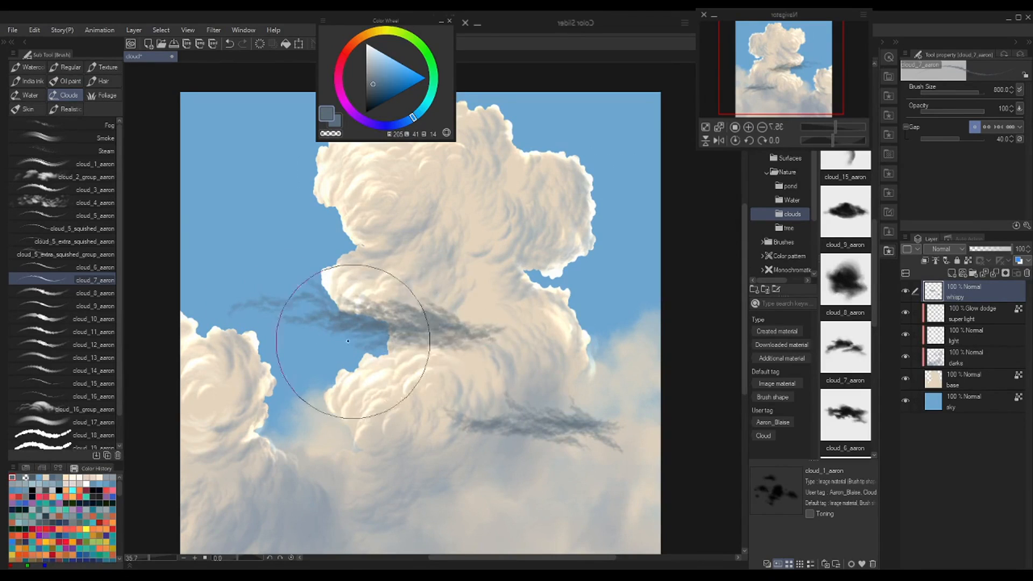
{"action": "mouse_move", "coordinate": [588, 427]}
{"action": "left_mouse_down"}
{"action": "mouse_move", "coordinate": [569, 404]}
{"action": "mouse_move", "coordinate": [621, 456]}
{"action": "mouse_move", "coordinate": [555, 421]}
{"action": "mouse_move", "coordinate": [557, 444]}
{"action": "mouse_move", "coordinate": [597, 441]}
{"action": "left_mouse_up"}
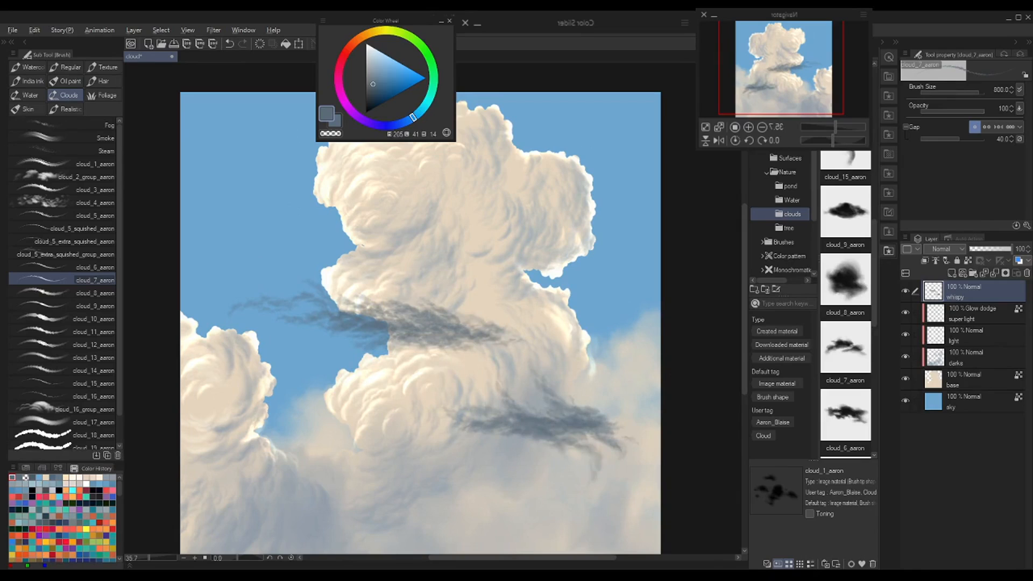
- Set the brush size to 250 and paint a small dark wisp across the edge of the main cloud's lower left lobe
{"action": "key", "text": "m"}
{"action": "key", "text": "b"}
{"action": "key", "text": "bracketleft"}
{"action": "key", "text": "bracketleft"}
{"action": "key", "text": "bracketleft"}
{"action": "key", "text": "bracketleft"}
{"action": "key", "text": "bracketleft"}
{"action": "key", "text": "bracketleft"}
{"action": "left_click_drag", "start_coordinate": [310, 399], "coordinate": [376, 410]}
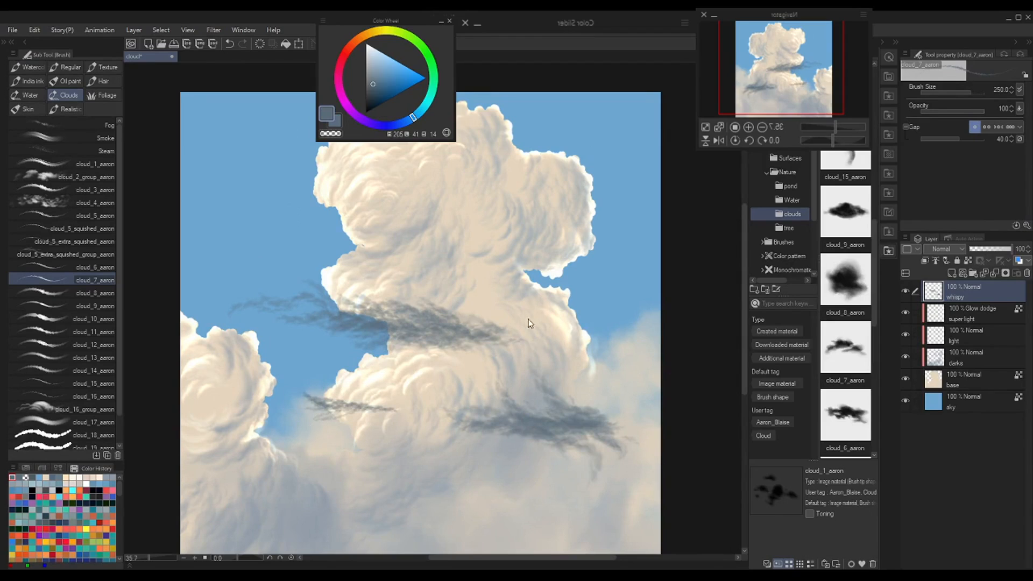
- Extend the small wisp at the lower left lobe and add others across the small left cloud and in the open sky
{"action": "left_click", "coordinate": [606, 397]}
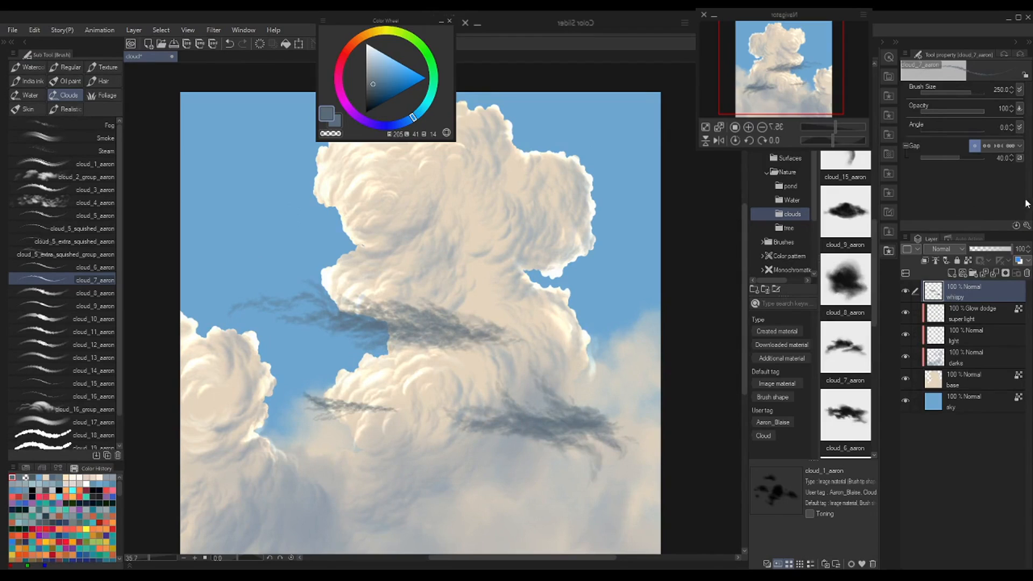
{"action": "left_click", "coordinate": [695, 414]}
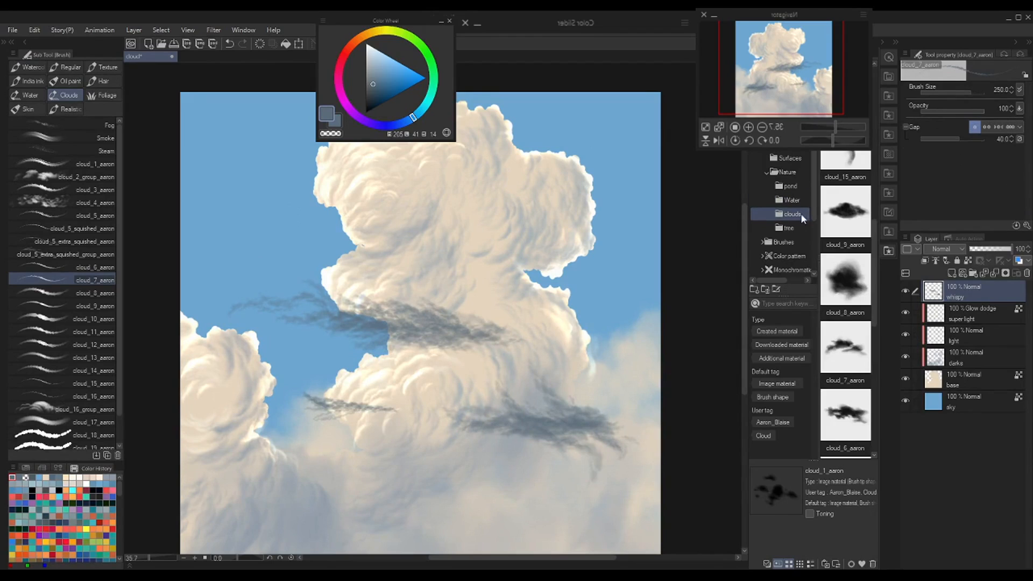
{"action": "left_click_drag", "start_coordinate": [393, 411], "coordinate": [405, 416]}
{"action": "left_click_drag", "start_coordinate": [305, 422], "coordinate": [346, 414]}
{"action": "mouse_move", "coordinate": [235, 403]}
{"action": "left_mouse_down"}
{"action": "mouse_move", "coordinate": [212, 407]}
{"action": "mouse_move", "coordinate": [280, 405]}
{"action": "left_mouse_up"}
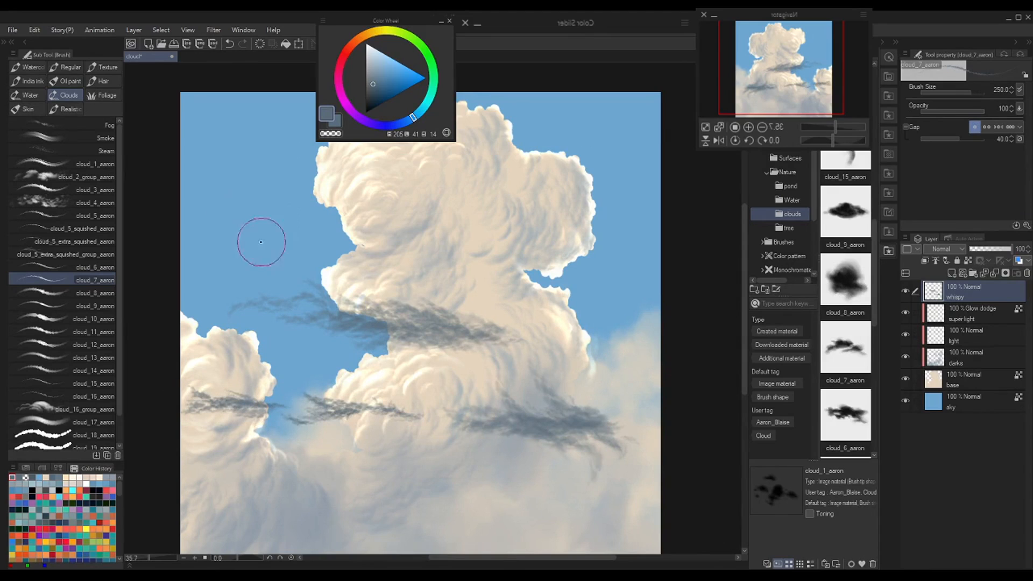
{"action": "mouse_move", "coordinate": [260, 242]}
{"action": "left_mouse_down"}
{"action": "mouse_move", "coordinate": [218, 233]}
{"action": "mouse_move", "coordinate": [199, 247]}
{"action": "mouse_move", "coordinate": [215, 249]}
{"action": "mouse_move", "coordinate": [196, 247]}
{"action": "mouse_move", "coordinate": [230, 237]}
{"action": "left_mouse_up"}
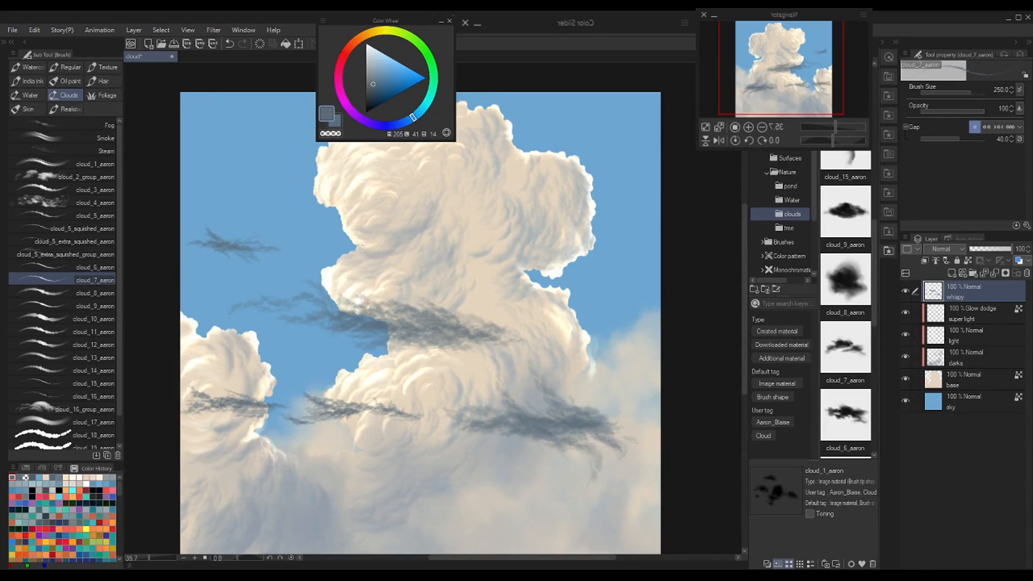
- Paint small dark wisps across the lower cloud bank, above the left sky wisp and over the small left cloud
{"action": "left_click_drag", "start_coordinate": [385, 474], "coordinate": [471, 473]}
{"action": "mouse_move", "coordinate": [238, 230]}
{"action": "left_mouse_down"}
{"action": "mouse_move", "coordinate": [262, 245]}
{"action": "mouse_move", "coordinate": [237, 246]}
{"action": "mouse_move", "coordinate": [239, 213]}
{"action": "left_mouse_up"}
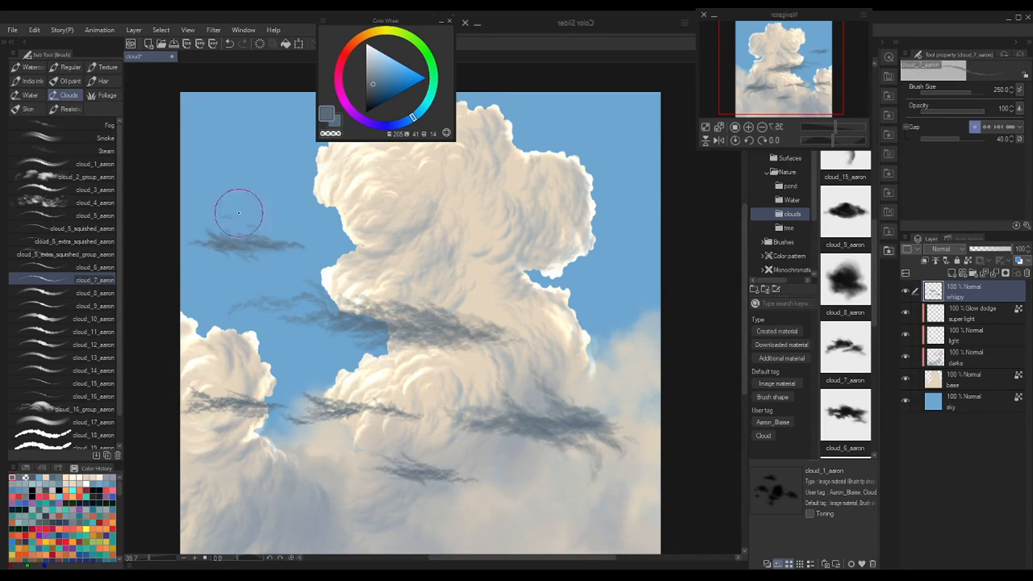
{"action": "mouse_move", "coordinate": [224, 411]}
{"action": "left_mouse_down"}
{"action": "mouse_move", "coordinate": [267, 422]}
{"action": "mouse_move", "coordinate": [275, 403]}
{"action": "mouse_move", "coordinate": [238, 395]}
{"action": "mouse_move", "coordinate": [263, 404]}
{"action": "mouse_move", "coordinate": [211, 355]}
{"action": "mouse_move", "coordinate": [281, 396]}
{"action": "mouse_move", "coordinate": [271, 443]}
{"action": "left_mouse_up"}
- Erase parts of the wisps beside the small left cloud and in the lower cloud bank with transparent colour
{"action": "key", "text": "c"}
{"action": "left_click_drag", "start_coordinate": [302, 412], "coordinate": [268, 408]}
{"action": "mouse_move", "coordinate": [370, 486]}
{"action": "left_mouse_down"}
{"action": "mouse_move", "coordinate": [362, 475]}
{"action": "mouse_move", "coordinate": [366, 492]}
{"action": "mouse_move", "coordinate": [421, 473]}
{"action": "left_mouse_up"}
{"action": "key", "text": "c"}
- Strengthen the dark wisps at the main cloud's lower right and extend the one crossing its middle
{"action": "left_click_drag", "start_coordinate": [503, 420], "coordinate": [591, 426]}
{"action": "left_click_drag", "start_coordinate": [336, 419], "coordinate": [352, 422]}
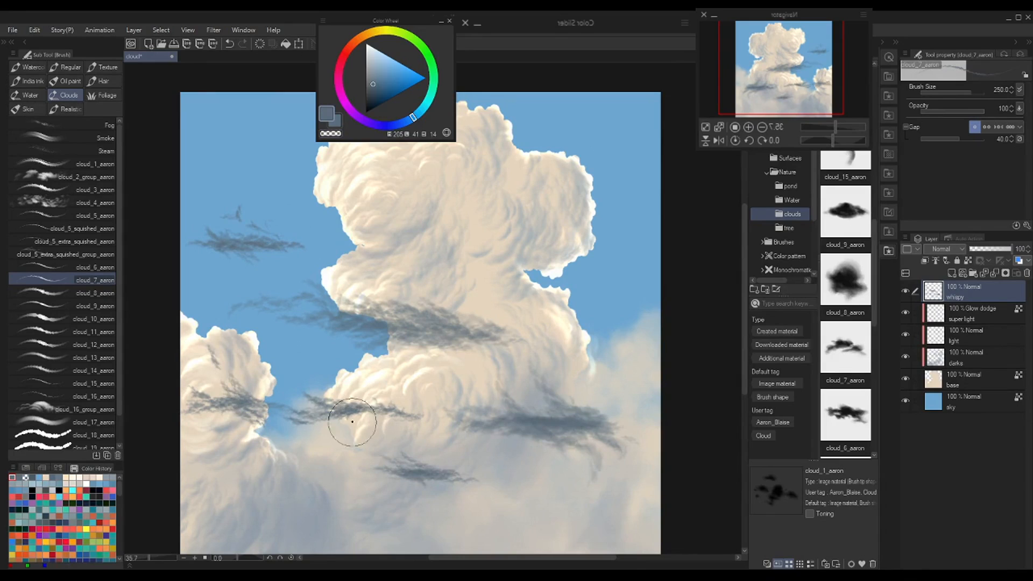
{"action": "left_click_drag", "start_coordinate": [362, 317], "coordinate": [471, 335]}
{"action": "left_click_drag", "start_coordinate": [389, 319], "coordinate": [514, 342]}
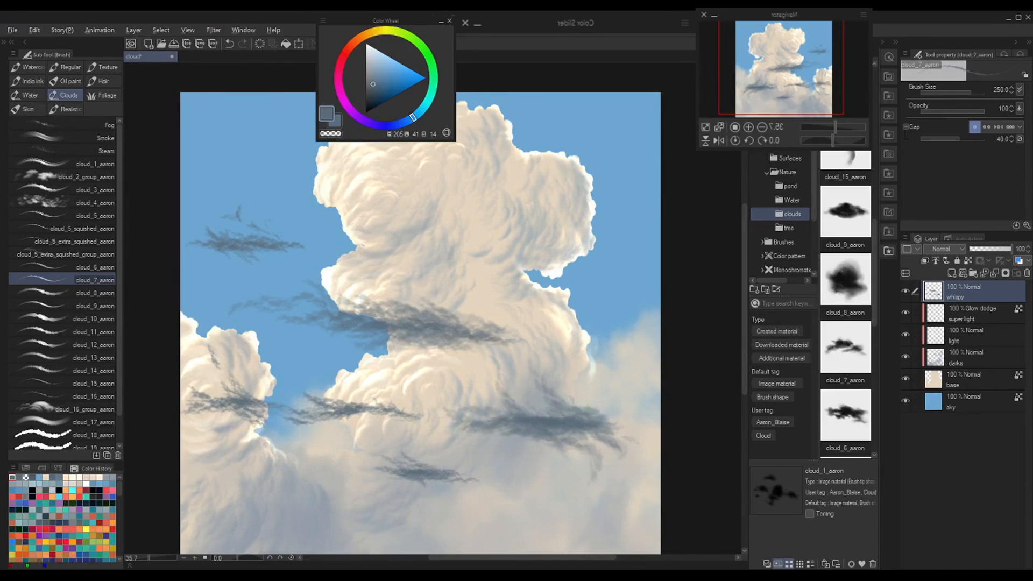
- Set the brush size to 600 and paint broad dark wisps across the cloud bank at the bottom of the picture
{"action": "key", "text": "bracketright"}
{"action": "key", "text": "bracketright"}
{"action": "key", "text": "bracketright"}
{"action": "key", "text": "bracketright"}
{"action": "mouse_move", "coordinate": [269, 480]}
{"action": "left_mouse_down"}
{"action": "mouse_move", "coordinate": [549, 473]}
{"action": "mouse_move", "coordinate": [473, 487]}
{"action": "mouse_move", "coordinate": [484, 498]}
{"action": "mouse_move", "coordinate": [442, 467]}
{"action": "mouse_move", "coordinate": [373, 503]}
{"action": "mouse_move", "coordinate": [411, 485]}
{"action": "mouse_move", "coordinate": [411, 535]}
{"action": "mouse_move", "coordinate": [420, 509]}
{"action": "mouse_move", "coordinate": [323, 478]}
{"action": "mouse_move", "coordinate": [337, 489]}
{"action": "mouse_move", "coordinate": [556, 484]}
{"action": "mouse_move", "coordinate": [534, 504]}
{"action": "mouse_move", "coordinate": [429, 462]}
{"action": "mouse_move", "coordinate": [438, 473]}
{"action": "mouse_move", "coordinate": [558, 451]}
{"action": "left_mouse_up"}
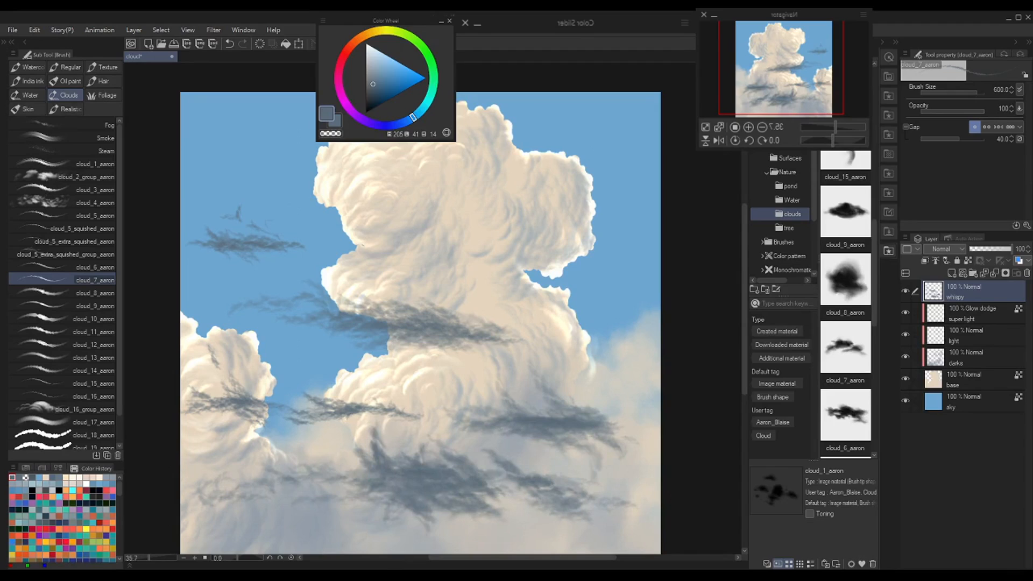
- Sample a light cream from the main cloud, set the brush size to 300 and paint a pale wisp in the upper left sky
{"action": "left_click", "coordinate": [385, 167], "text": "alt"}
{"action": "left_click", "coordinate": [263, 175]}
{"action": "key", "text": "ctrl+z"}
{"action": "left_click", "coordinate": [370, 147], "text": "alt"}
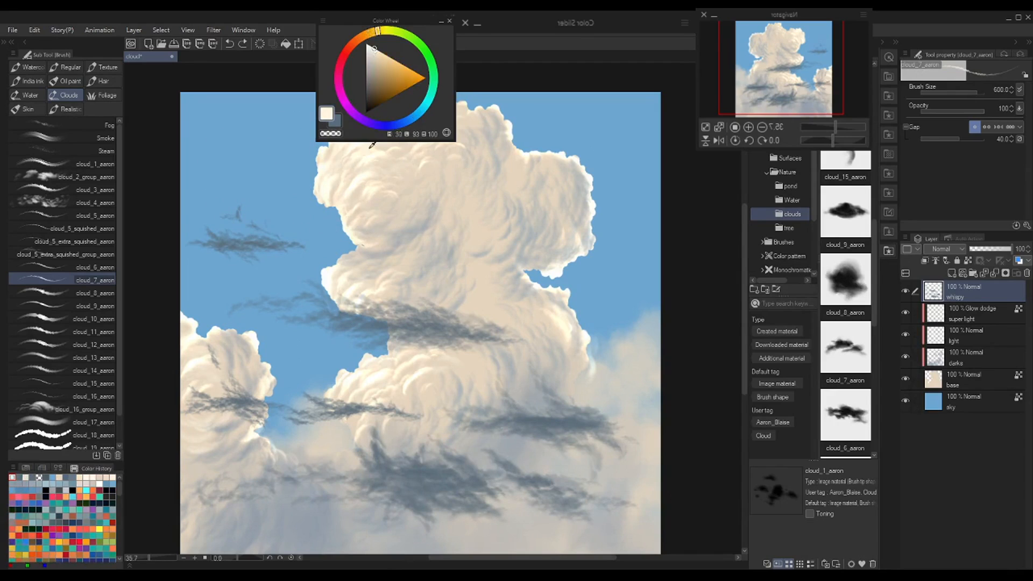
{"action": "left_click", "coordinate": [268, 181]}
{"action": "key", "text": "ctrl+z"}
{"action": "left_click", "coordinate": [232, 170]}
{"action": "key", "text": "["}
{"action": "key", "text": "["}
{"action": "key", "text": "["}
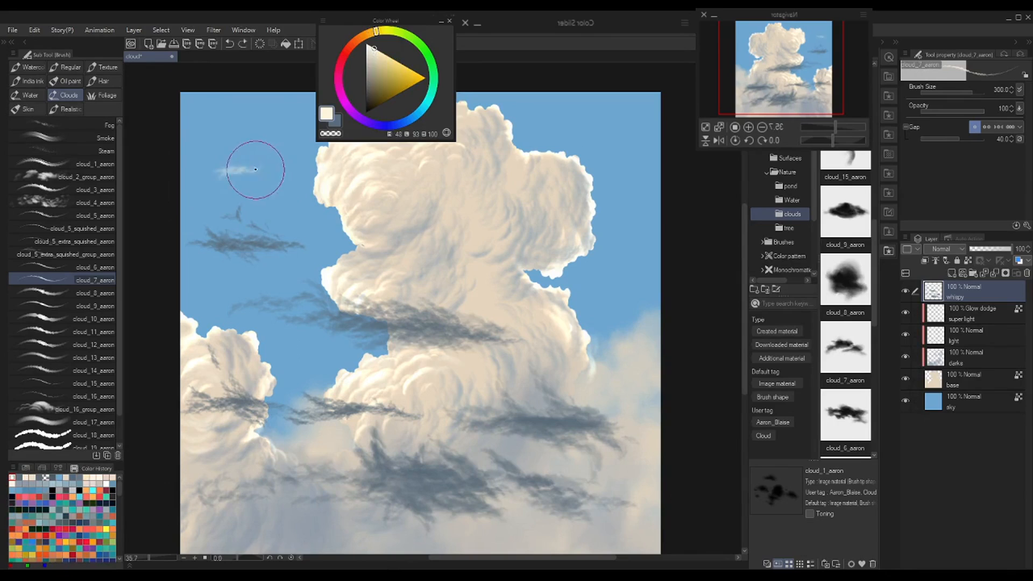
{"action": "mouse_move", "coordinate": [257, 171]}
{"action": "left_mouse_down"}
{"action": "mouse_move", "coordinate": [298, 169]}
{"action": "mouse_move", "coordinate": [286, 181]}
{"action": "mouse_move", "coordinate": [234, 168]}
{"action": "mouse_move", "coordinate": [240, 157]}
{"action": "mouse_move", "coordinate": [227, 176]}
{"action": "mouse_move", "coordinate": [335, 151]}
{"action": "mouse_move", "coordinate": [292, 184]}
{"action": "mouse_move", "coordinate": [286, 173]}
{"action": "mouse_move", "coordinate": [340, 171]}
{"action": "left_mouse_up"}
- Set the brush gap to 54, add a small pale wisp right of the main cloud, and thin the upper left one with transparent colour
{"action": "key", "text": "c"}
{"action": "key", "text": "c"}
{"action": "mouse_move", "coordinate": [575, 301]}
{"action": "left_mouse_down"}
{"action": "mouse_move", "coordinate": [632, 304]}
{"action": "mouse_move", "coordinate": [591, 316]}
{"action": "mouse_move", "coordinate": [582, 302]}
{"action": "mouse_move", "coordinate": [636, 303]}
{"action": "mouse_move", "coordinate": [592, 301]}
{"action": "left_mouse_up"}
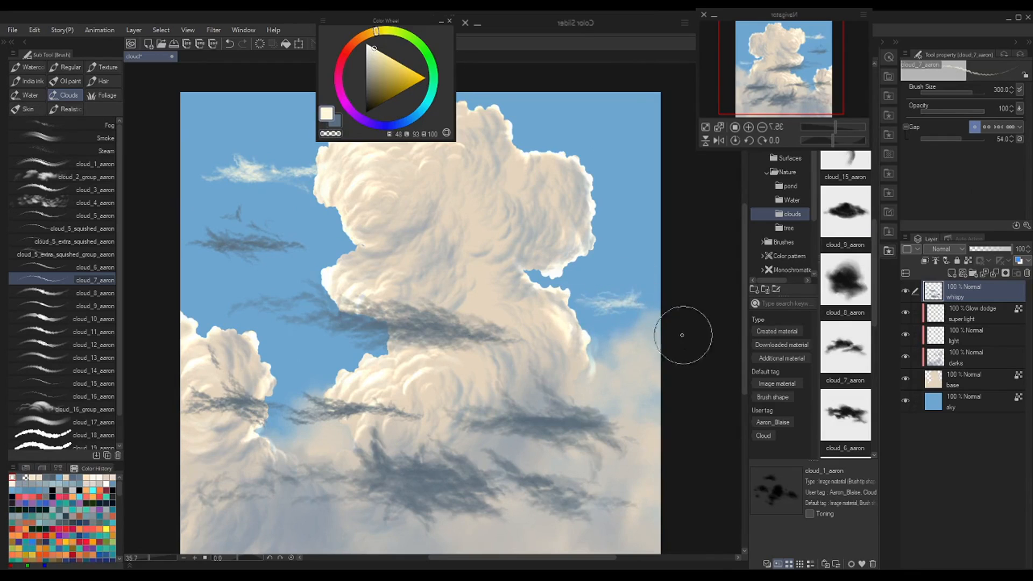
{"action": "mouse_move", "coordinate": [263, 171]}
{"action": "left_mouse_down"}
{"action": "mouse_move", "coordinate": [244, 179]}
{"action": "mouse_move", "coordinate": [260, 162]}
{"action": "mouse_move", "coordinate": [296, 167]}
{"action": "left_mouse_up"}
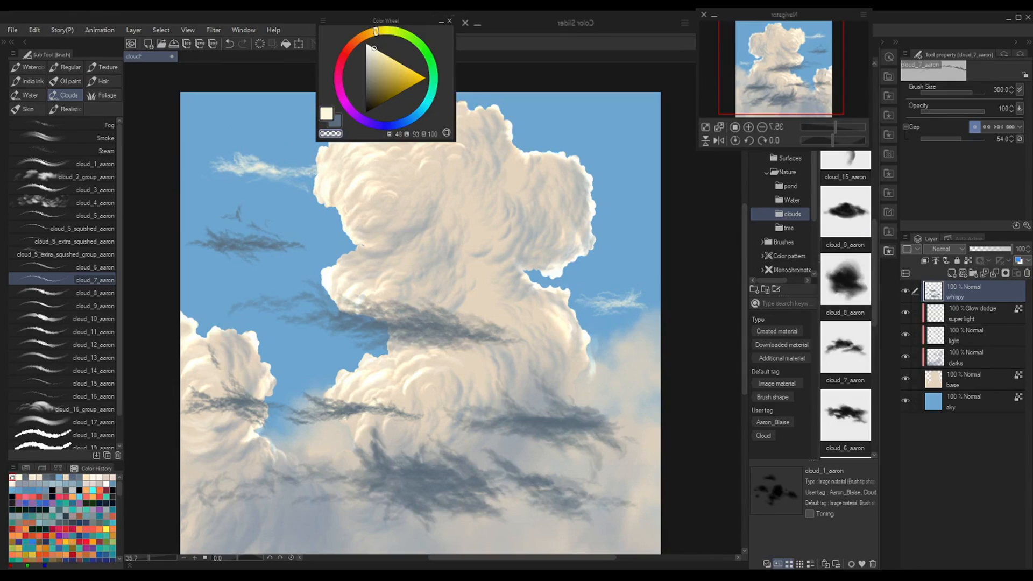
- Add a layer named "atms warmth" above the super light layer and choose the Foreground to transparent gradient
{"action": "left_click", "coordinate": [954, 318]}
{"action": "key", "text": "ctrl+shift+n"}
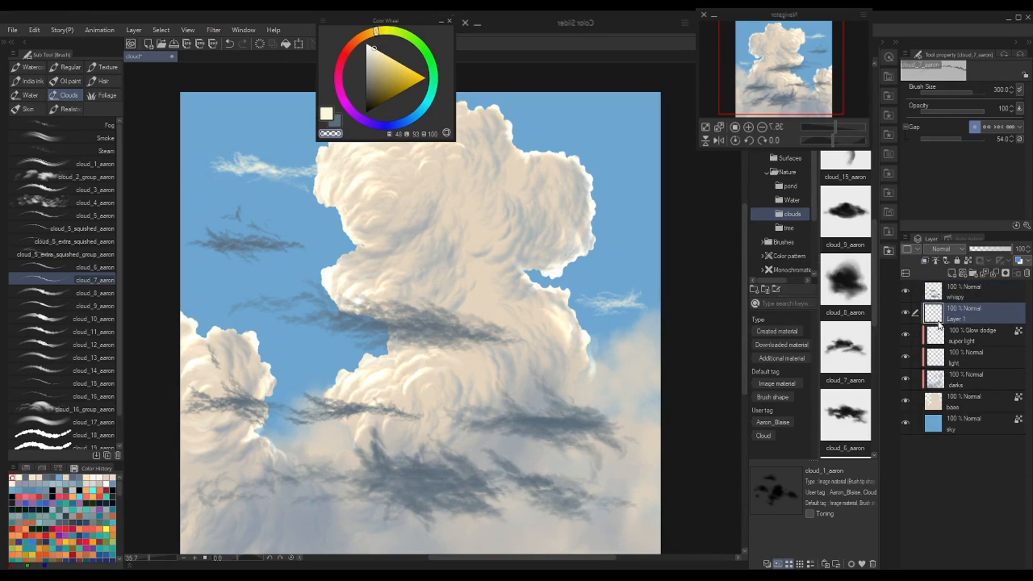
{"action": "left_click", "coordinate": [4, 43]}
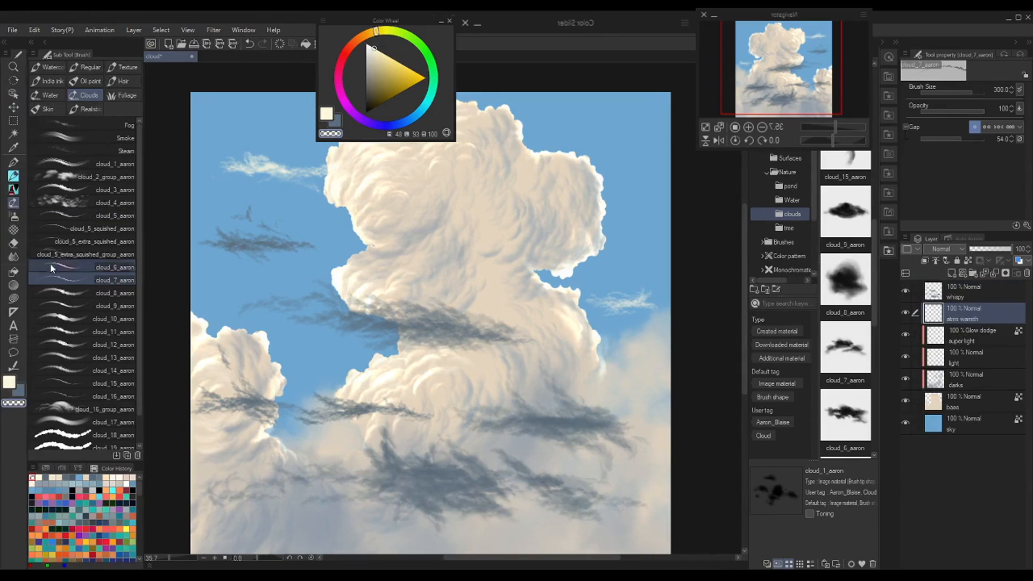
{"action": "left_click", "coordinate": [13, 285]}
{"action": "left_click", "coordinate": [102, 87]}
- Try light cream gradients fading upward from the bottom of the picture on the atms warmth layer
{"action": "left_click", "coordinate": [366, 34]}
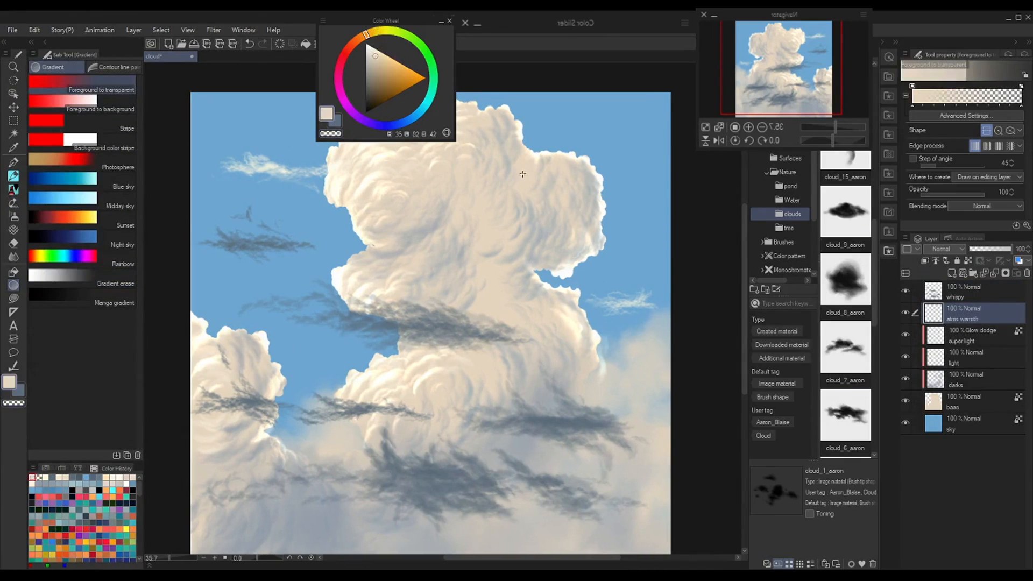
{"action": "left_click", "coordinate": [382, 53]}
{"action": "scroll", "coordinate": [481, 423], "scroll_direction": "down", "scroll_amount": 2}
{"action": "left_click_drag", "start_coordinate": [480, 423], "coordinate": [467, 366]}
{"action": "left_click_drag", "start_coordinate": [447, 483], "coordinate": [451, 169]}
{"action": "key", "text": "ctrl+z"}
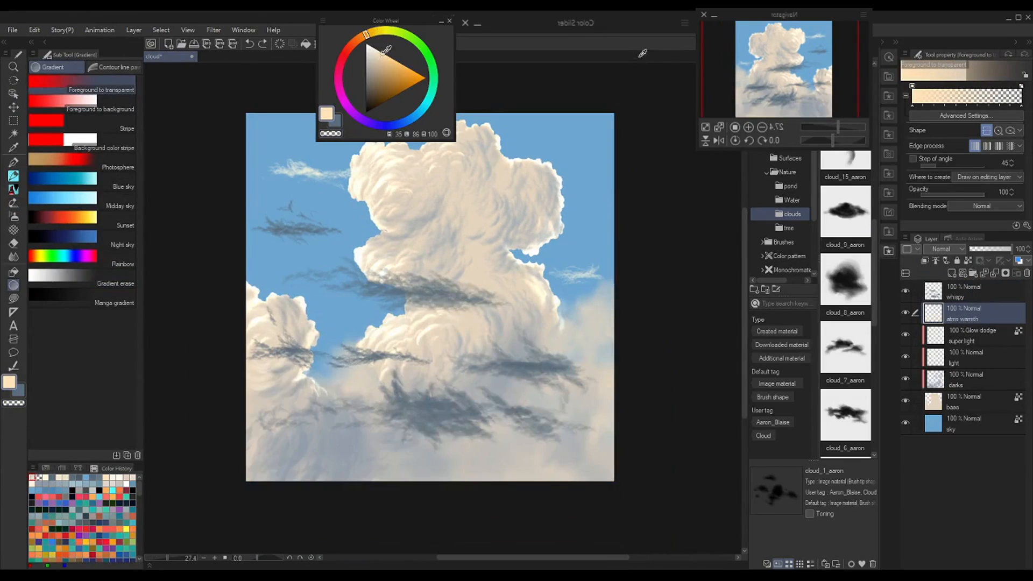
{"action": "left_click_drag", "start_coordinate": [453, 487], "coordinate": [449, 248]}
{"action": "left_click_drag", "start_coordinate": [436, 516], "coordinate": [433, 345]}
{"action": "left_click_drag", "start_coordinate": [431, 529], "coordinate": [433, 269]}
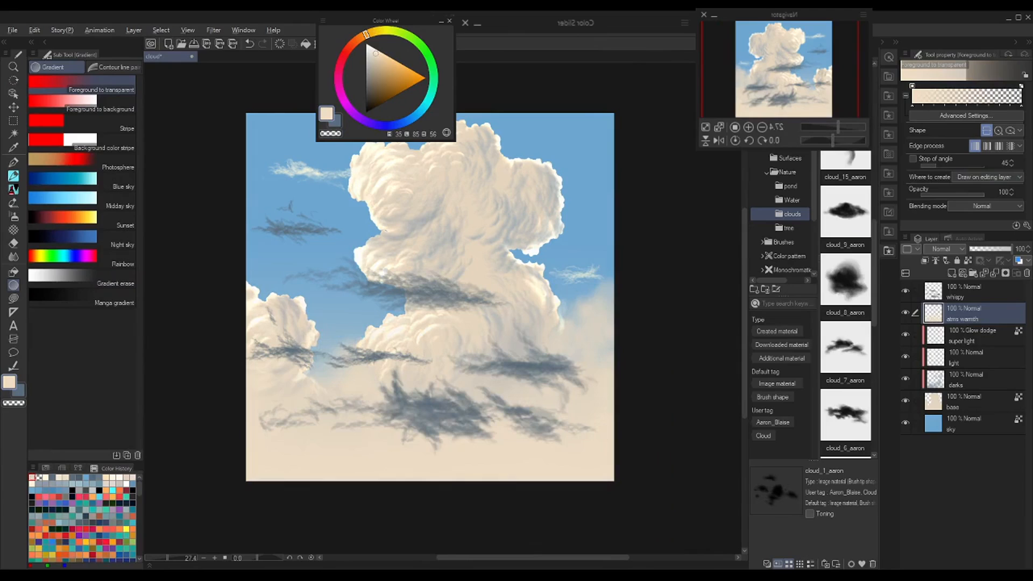
- Undo the cream gradient, choose a slightly darker tan and fade it upward from below the picture
{"action": "left_click", "coordinate": [377, 59]}
{"action": "key", "text": "ctrl+z"}
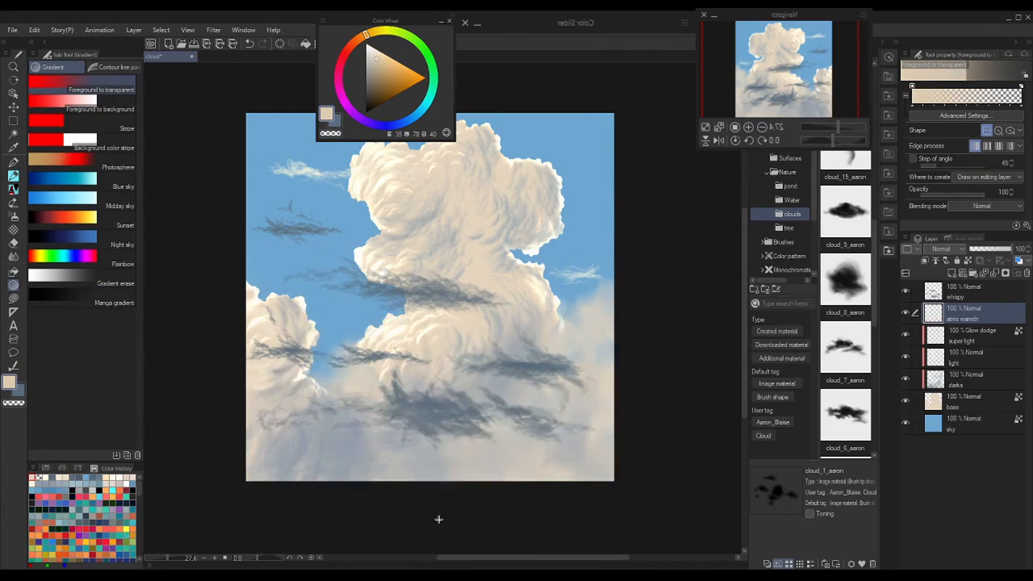
{"action": "scroll", "coordinate": [439, 519], "scroll_direction": "down", "scroll_amount": 2}
{"action": "left_click_drag", "start_coordinate": [440, 538], "coordinate": [451, 169]}
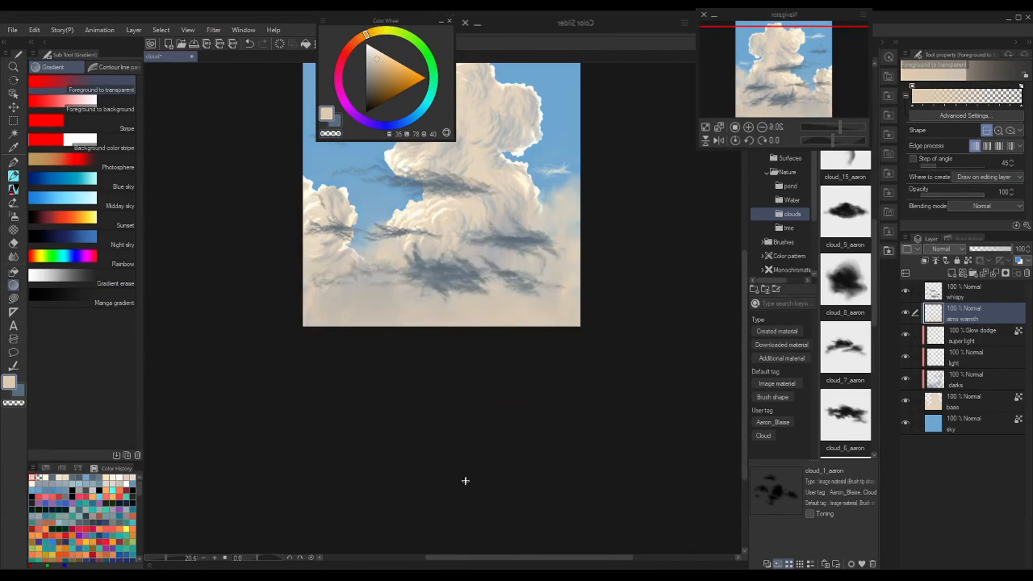
{"action": "left_click_drag", "start_coordinate": [484, 279], "coordinate": [476, 407]}
{"action": "scroll", "coordinate": [475, 407], "scroll_direction": "up", "scroll_amount": 3}
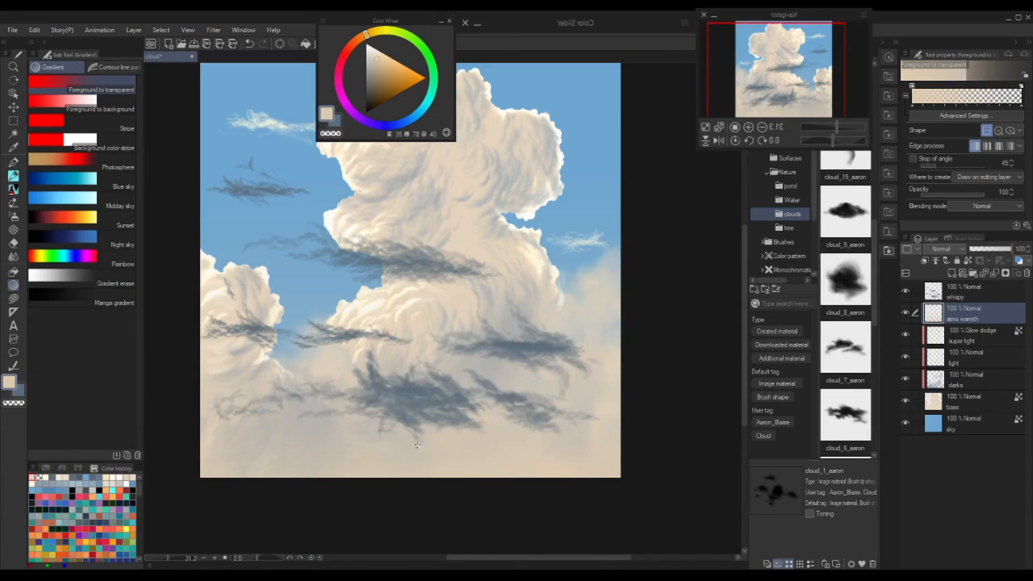
- Set the gradient opacity to 37 and add a layer named "top warmth" above the dark wisps
{"action": "left_click_drag", "start_coordinate": [946, 193], "coordinate": [938, 193]}
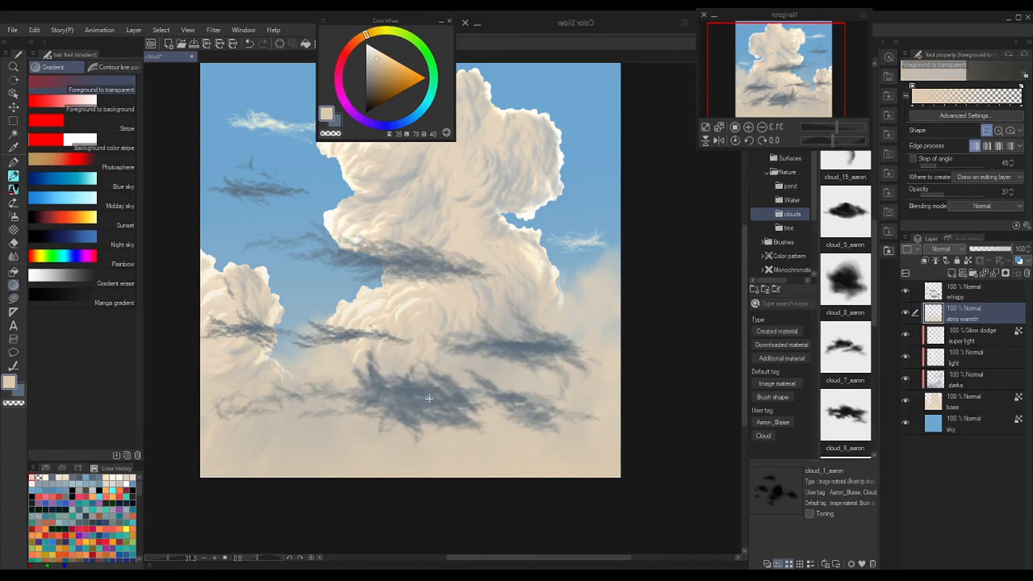
{"action": "key", "text": "b"}
{"action": "left_click_drag", "start_coordinate": [429, 398], "coordinate": [439, 361]}
{"action": "left_click", "coordinate": [952, 272]}
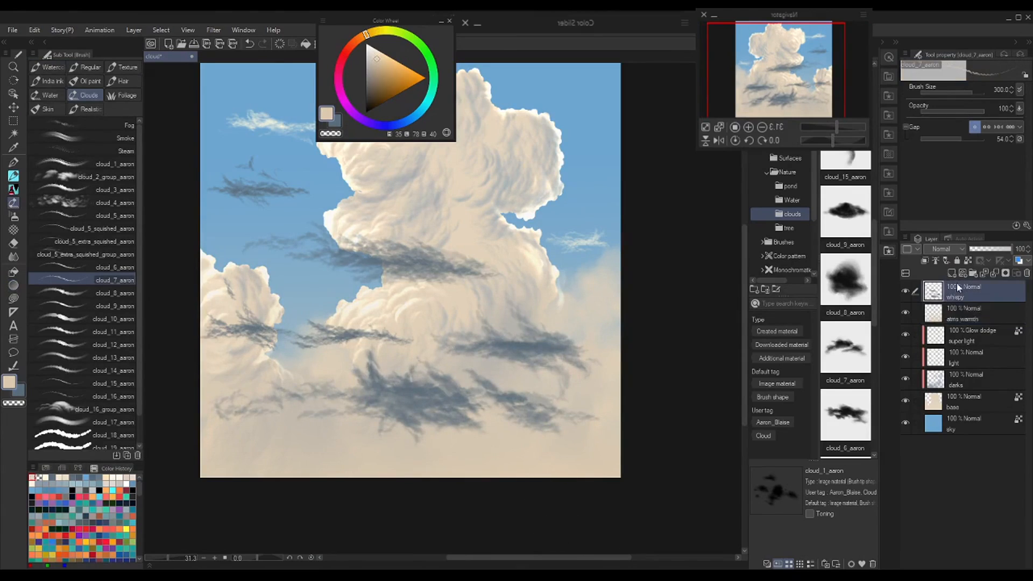
{"action": "key", "text": "g"}
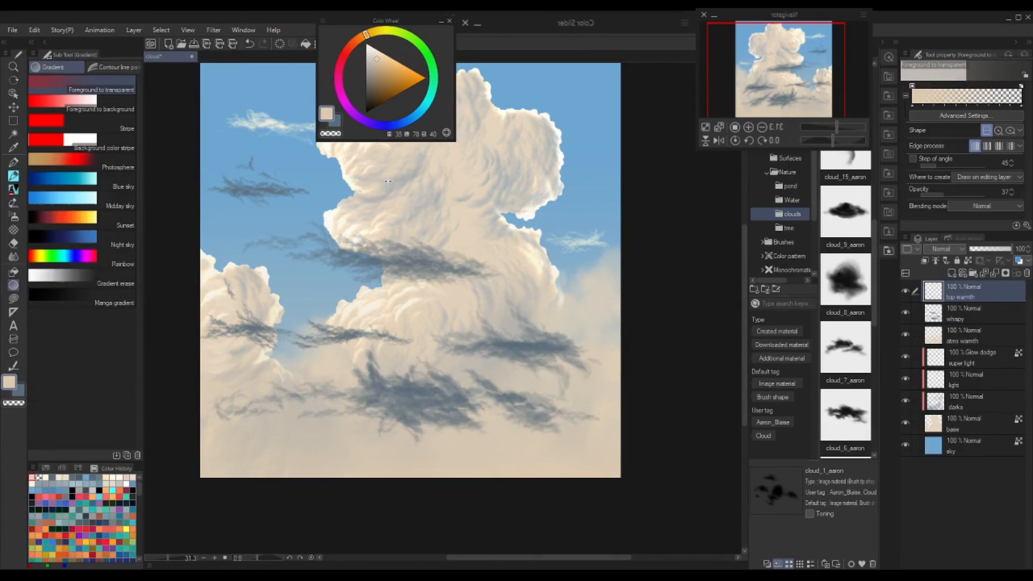
- Fade translucent tan gradients at opacity 30 upward over the whole picture on the top warmth layer
{"action": "left_click_drag", "start_coordinate": [435, 525], "coordinate": [434, 157]}
{"action": "scroll", "coordinate": [454, 392], "scroll_direction": "down", "scroll_amount": 3}
{"action": "left_click_drag", "start_coordinate": [449, 387], "coordinate": [445, 259]}
{"action": "left_click_drag", "start_coordinate": [444, 465], "coordinate": [444, 161]}
{"action": "left_click_drag", "start_coordinate": [436, 349], "coordinate": [436, 349]}
{"action": "scroll", "coordinate": [492, 293], "scroll_direction": "up", "scroll_amount": 3}
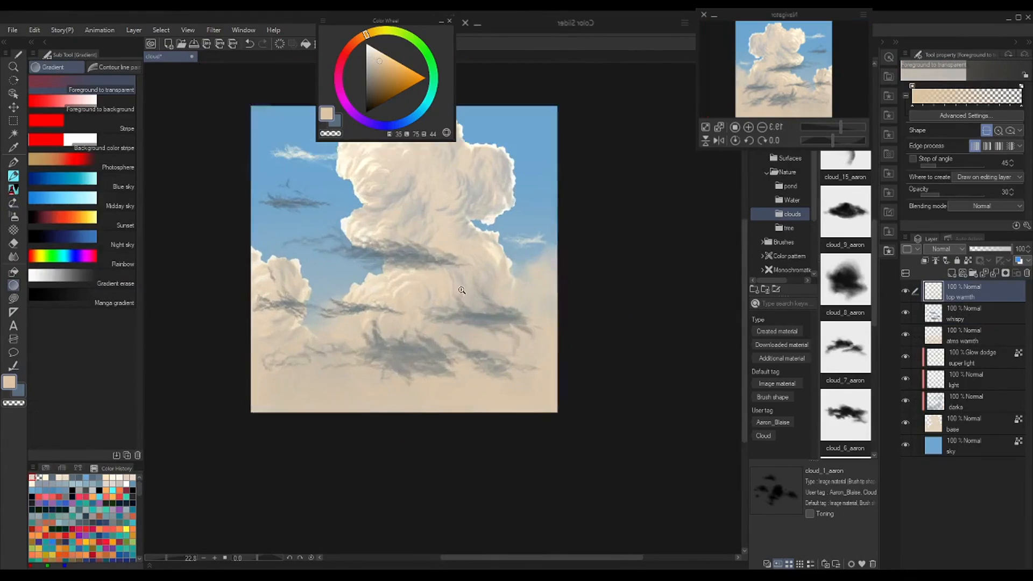
- Hide every layer above base and show them again one by one from darks to top warmth to review the build-up
{"action": "left_click_drag", "start_coordinate": [914, 293], "coordinate": [914, 402]}
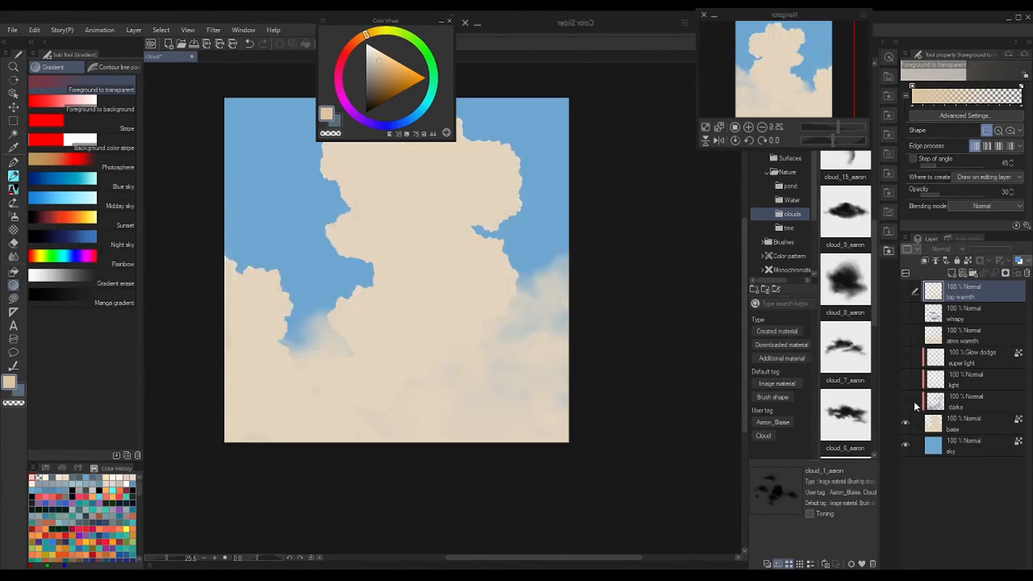
{"action": "left_click", "coordinate": [906, 401]}
{"action": "left_click", "coordinate": [906, 379]}
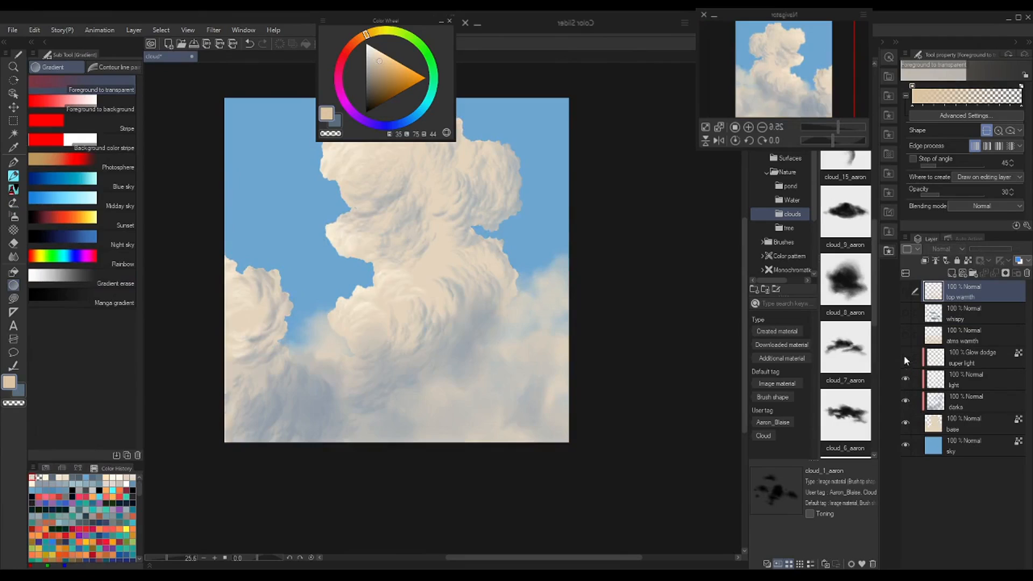
{"action": "left_click", "coordinate": [905, 357]}
{"action": "left_click", "coordinate": [905, 334]}
{"action": "left_click", "coordinate": [905, 312]}
{"action": "left_click", "coordinate": [906, 291]}
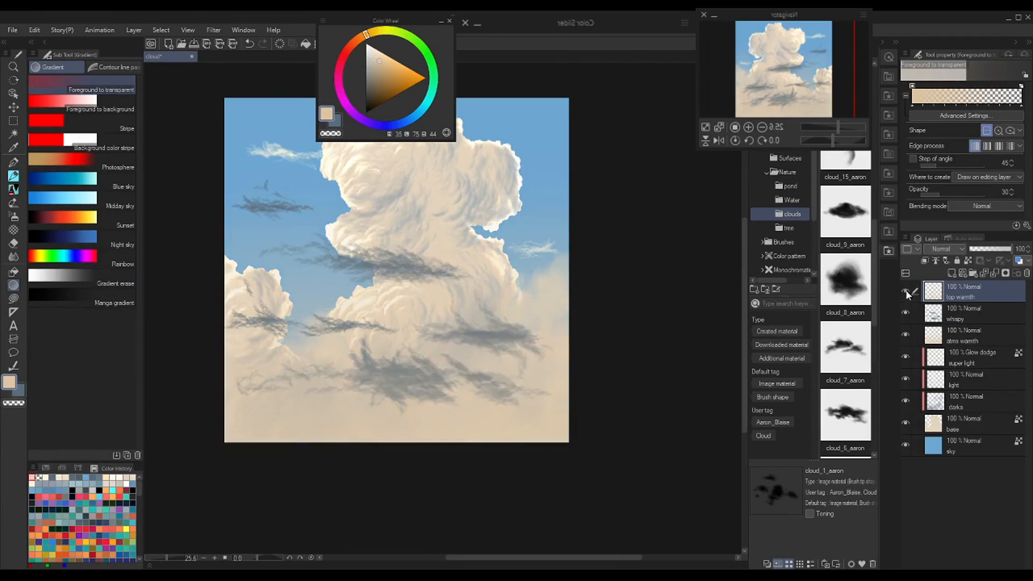
- Merge the layers from base to top warmth into one layer named "rain cloud", and lock and hide it
{"action": "left_click", "coordinate": [964, 422], "text": "shift"}
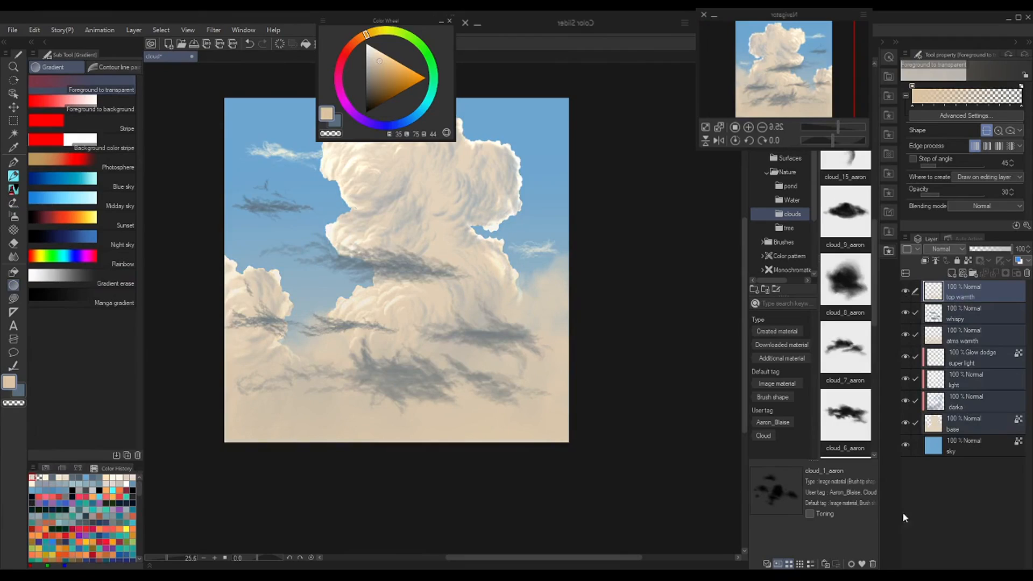
{"action": "key", "text": "shift+alt+e"}
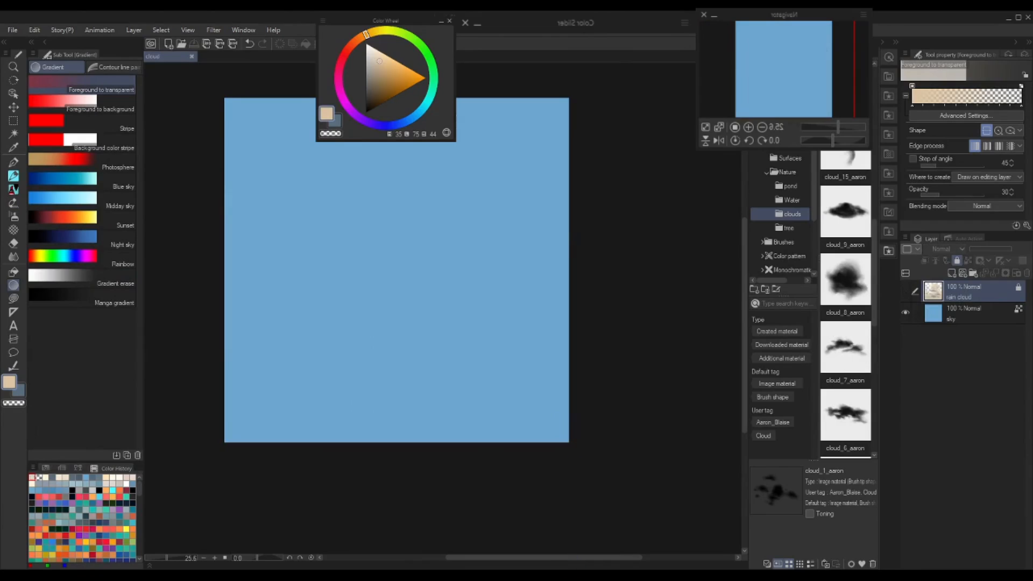
{"action": "mouse_move", "coordinate": [875, 320]}
{"action": "left_mouse_down"}
{"action": "mouse_move", "coordinate": [873, 338]}
{"action": "mouse_move", "coordinate": [874, 169]}
{"action": "left_mouse_up"}
- Choose the cloud_17_aaron brush and add a new layer above the rain cloud layer
{"action": "key", "text": "b"}
{"action": "left_click", "coordinate": [99, 423]}
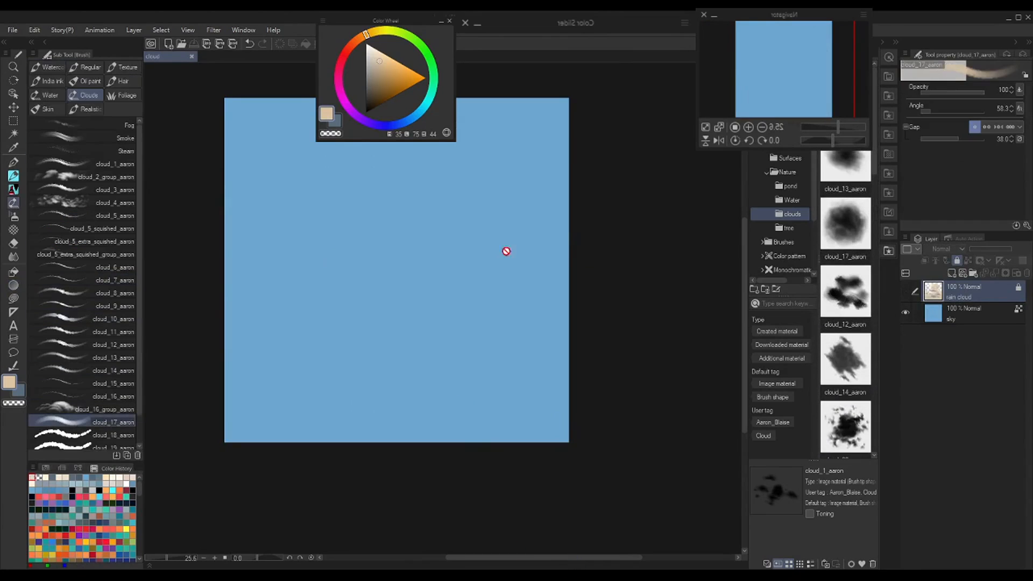
{"action": "left_click", "coordinate": [952, 273]}
- Try soft tan puffs with the cloud_17_aaron brush in the middle of the sky and undo them
{"action": "mouse_move", "coordinate": [350, 283]}
{"action": "left_mouse_down"}
{"action": "mouse_move", "coordinate": [414, 277]}
{"action": "mouse_move", "coordinate": [431, 289]}
{"action": "left_mouse_up"}
{"action": "left_click", "coordinate": [624, 37]}
{"action": "left_click", "coordinate": [635, 62]}
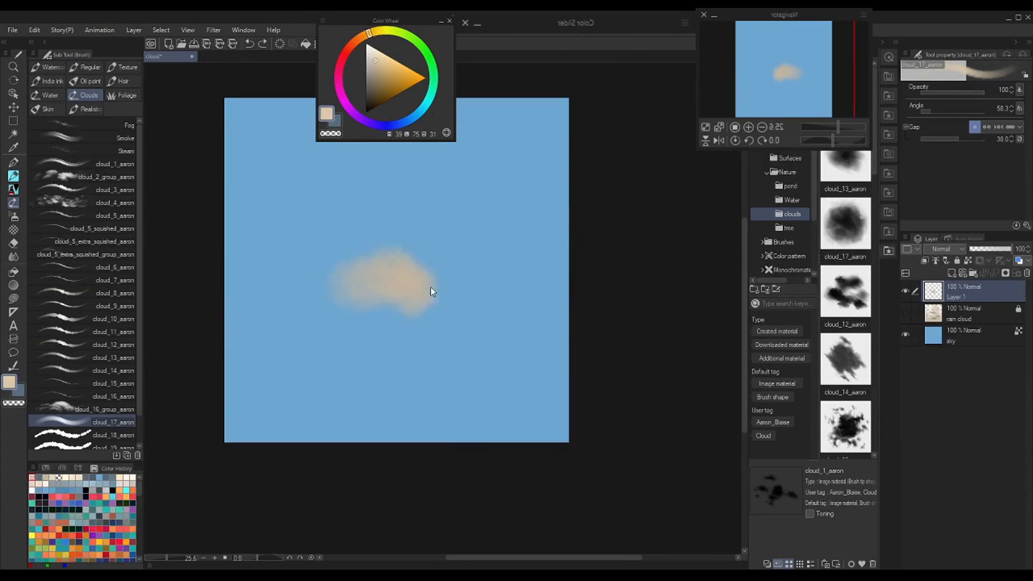
{"action": "key", "text": "ctrl+z"}
{"action": "key", "text": "ctrl+z"}
{"action": "left_click_drag", "start_coordinate": [357, 236], "coordinate": [392, 286]}
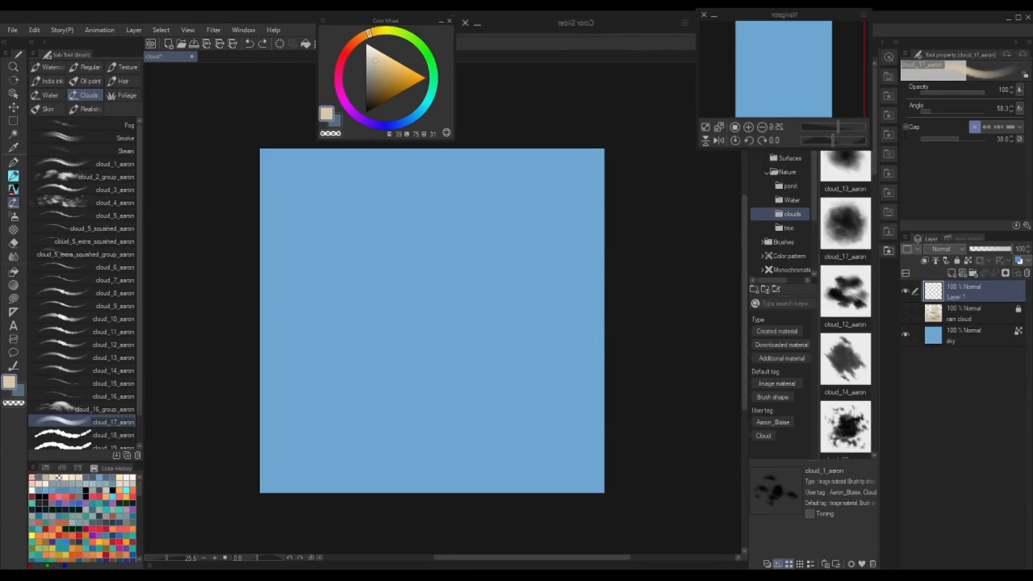
{"action": "left_click", "coordinate": [346, 291]}
{"action": "key", "text": "ctrl+z"}
{"action": "left_click", "coordinate": [604, 306]}
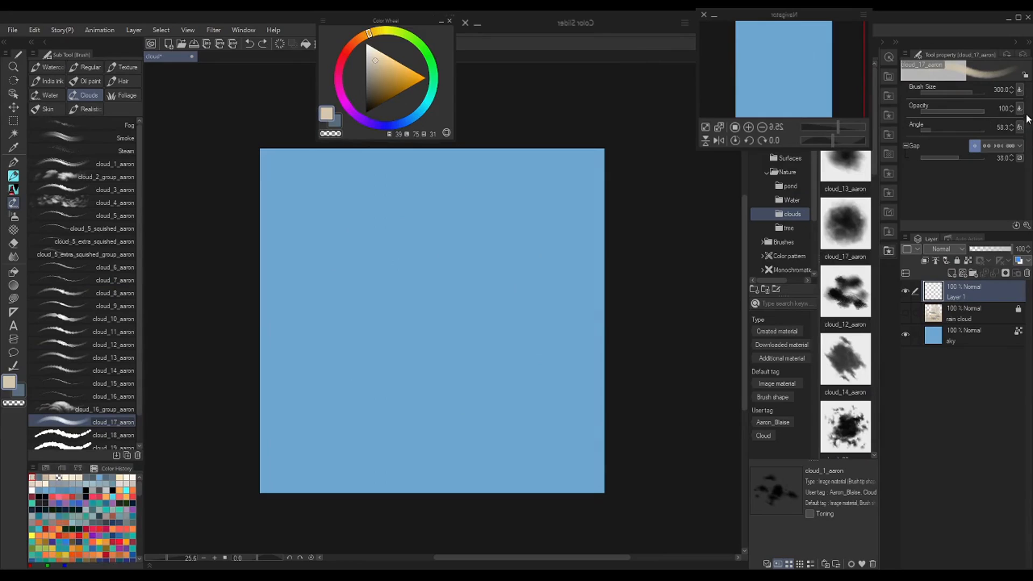
{"action": "mouse_move", "coordinate": [373, 290]}
{"action": "left_mouse_down"}
{"action": "mouse_move", "coordinate": [411, 318]}
{"action": "mouse_move", "coordinate": [455, 315]}
{"action": "left_mouse_up"}
{"action": "key", "text": "ctrl+z"}
{"action": "key", "text": "ctrl+z"}
- Switch to the cloud_8_aaron brush, set its size to 500 and paint a tan cloud in the middle of the sky
{"action": "left_click", "coordinate": [103, 293]}
{"action": "mouse_move", "coordinate": [399, 292]}
{"action": "left_mouse_down"}
{"action": "mouse_move", "coordinate": [413, 300]}
{"action": "mouse_move", "coordinate": [406, 315]}
{"action": "mouse_move", "coordinate": [394, 310]}
{"action": "mouse_move", "coordinate": [385, 270]}
{"action": "mouse_move", "coordinate": [408, 280]}
{"action": "mouse_move", "coordinate": [403, 318]}
{"action": "mouse_move", "coordinate": [476, 290]}
{"action": "left_mouse_up"}
{"action": "key", "text": "["}
{"action": "key", "text": "ctrl+z"}
{"action": "key", "text": "ctrl+z"}
{"action": "key", "text": "["}
{"action": "key", "text": "["}
{"action": "key", "text": "["}
{"action": "left_click_drag", "start_coordinate": [538, 247], "coordinate": [540, 279]}
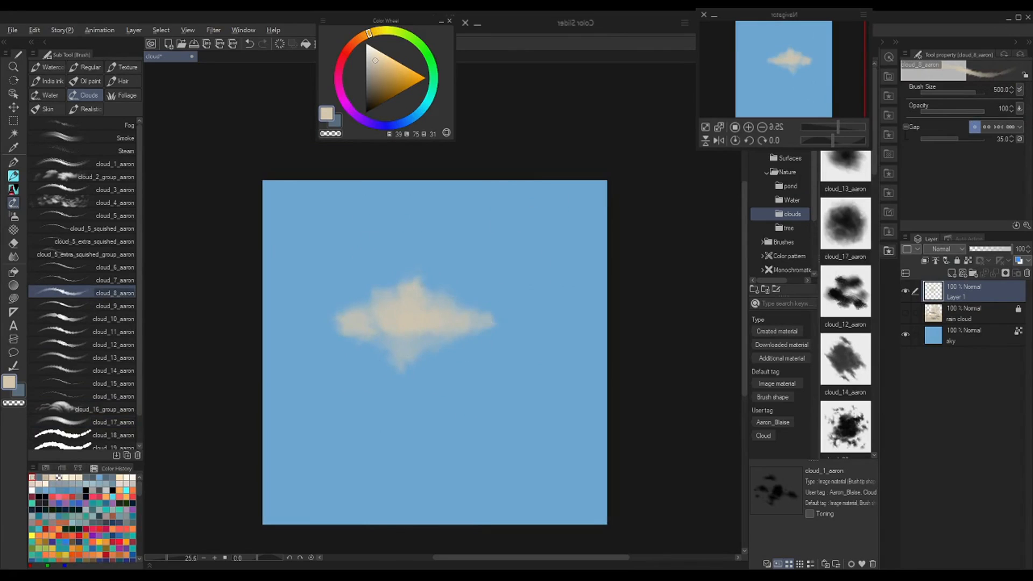
- Widen the central cloud with tan dabs along its left end, top and upper right edge
{"action": "left_click", "coordinate": [330, 299]}
{"action": "mouse_move", "coordinate": [424, 310]}
{"action": "left_mouse_down"}
{"action": "mouse_move", "coordinate": [450, 302]}
{"action": "mouse_move", "coordinate": [439, 288]}
{"action": "left_mouse_up"}
{"action": "left_click", "coordinate": [326, 326]}
{"action": "left_click_drag", "start_coordinate": [464, 320], "coordinate": [454, 299]}
{"action": "left_click", "coordinate": [378, 303]}
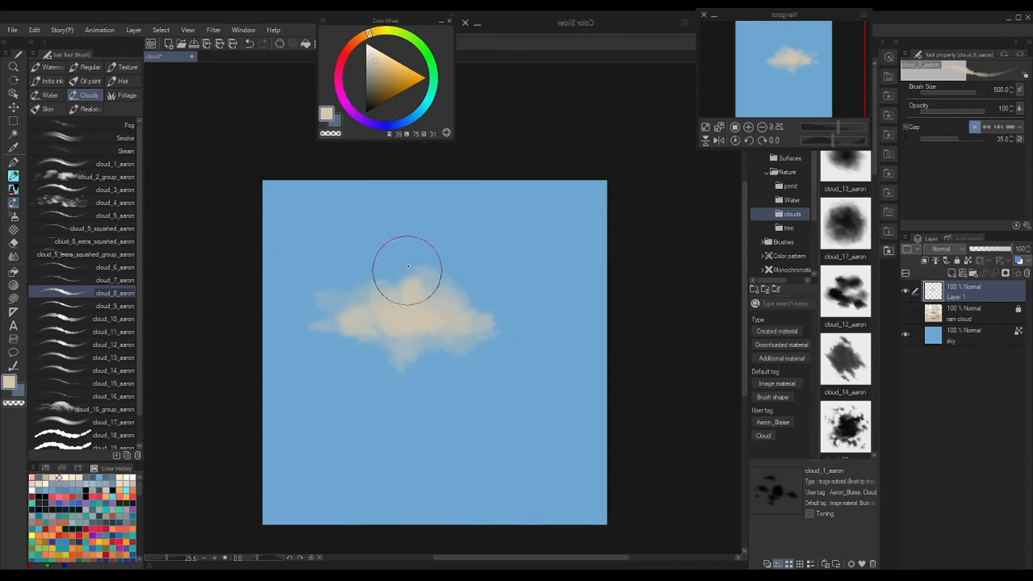
{"action": "left_click", "coordinate": [408, 269]}
- Build up the central cloud's right side with tan dabs tapering to a point
{"action": "left_click", "coordinate": [456, 294]}
{"action": "left_click", "coordinate": [477, 311]}
{"action": "left_click", "coordinate": [439, 337]}
{"action": "left_click", "coordinate": [458, 339]}
{"action": "key", "text": "ctrl+z"}
{"action": "left_click", "coordinate": [485, 279]}
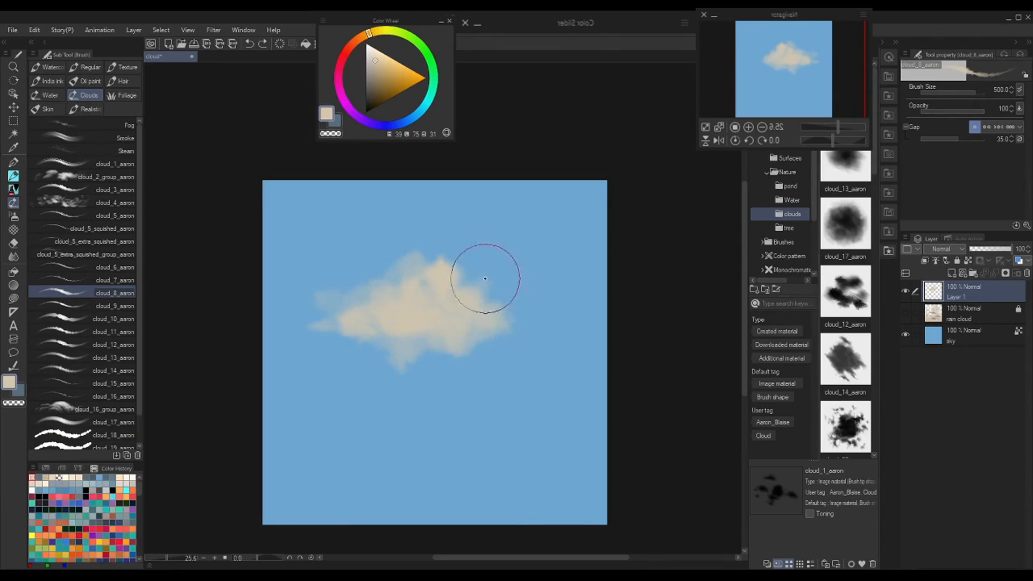
{"action": "left_click", "coordinate": [486, 302]}
{"action": "left_click", "coordinate": [512, 317]}
- Set the brush size to 800 and paint a soft tan cloud in the upper left corner of the sky
{"action": "left_click", "coordinate": [266, 207]}
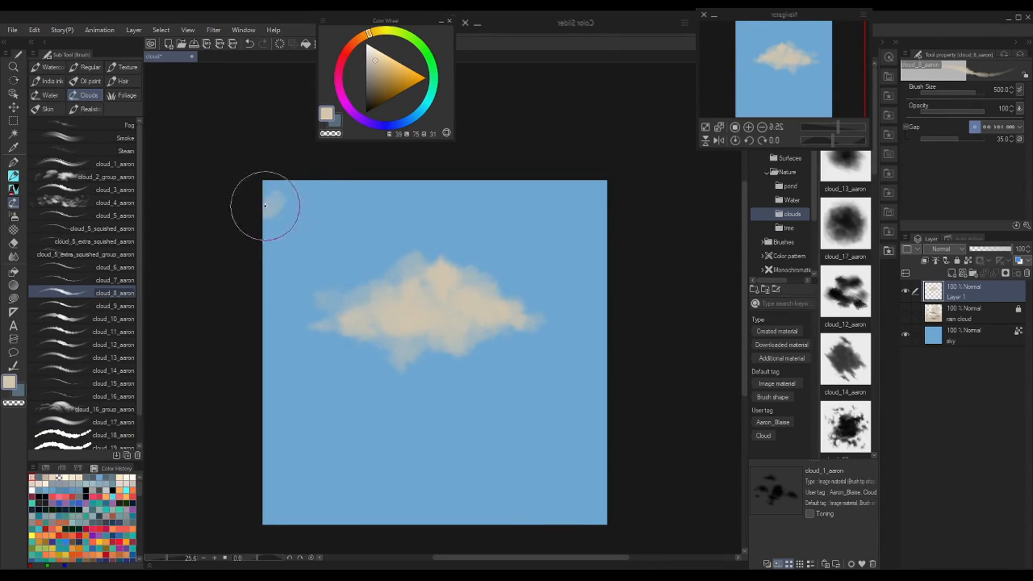
{"action": "key", "text": "ctrl+z"}
{"action": "key", "text": "bracketright"}
{"action": "key", "text": "bracketright"}
{"action": "key", "text": "bracketright"}
{"action": "left_click", "coordinate": [274, 207]}
{"action": "left_click", "coordinate": [306, 228]}
{"action": "left_click", "coordinate": [347, 197]}
- Paint a larger tan cloud across the upper right corner of the sky and thin part of it with transparent colour
{"action": "left_click", "coordinate": [549, 190]}
{"action": "left_click", "coordinate": [600, 223]}
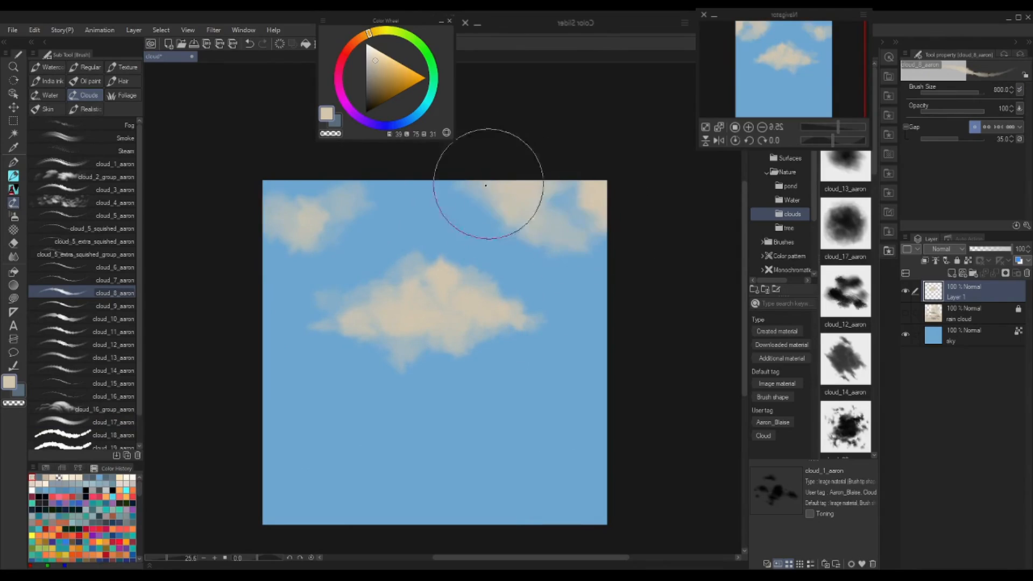
{"action": "left_click", "coordinate": [476, 187]}
{"action": "left_click", "coordinate": [572, 200]}
{"action": "left_click", "coordinate": [587, 235]}
{"action": "key", "text": "c"}
{"action": "left_click", "coordinate": [520, 198]}
{"action": "key", "text": "c"}
{"action": "key", "text": "c"}
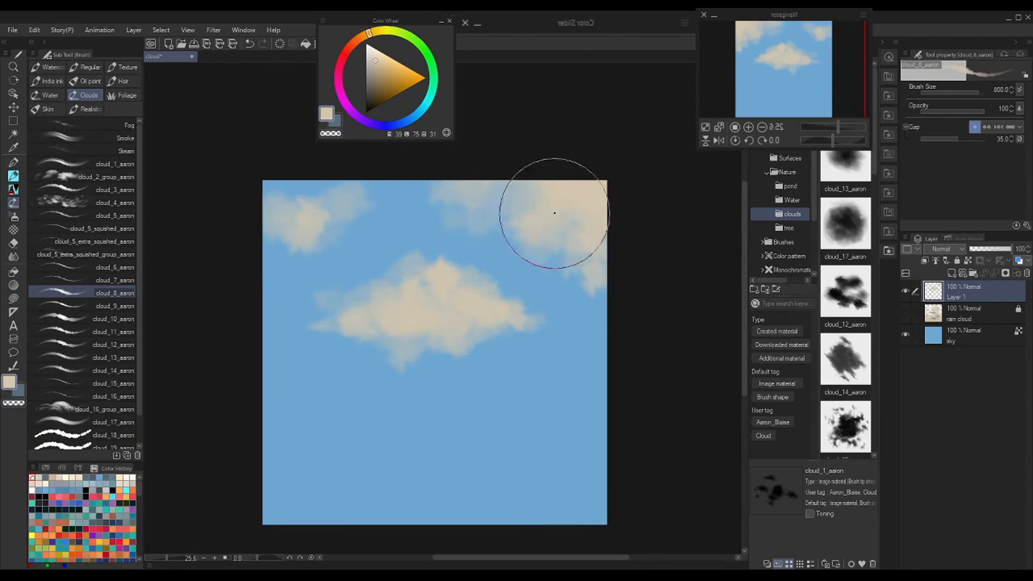
- Finish the upper right corner cloud and build up the central cloud's crest and right end with tan dabs at brush size 500
{"action": "left_click", "coordinate": [519, 237]}
{"action": "key", "text": "c"}
{"action": "left_click", "coordinate": [540, 216]}
{"action": "left_click", "coordinate": [434, 292]}
{"action": "key", "text": "bracketleft"}
{"action": "key", "text": "bracketleft"}
{"action": "key", "text": "bracketleft"}
{"action": "left_click", "coordinate": [448, 270]}
{"action": "left_click", "coordinate": [525, 315]}
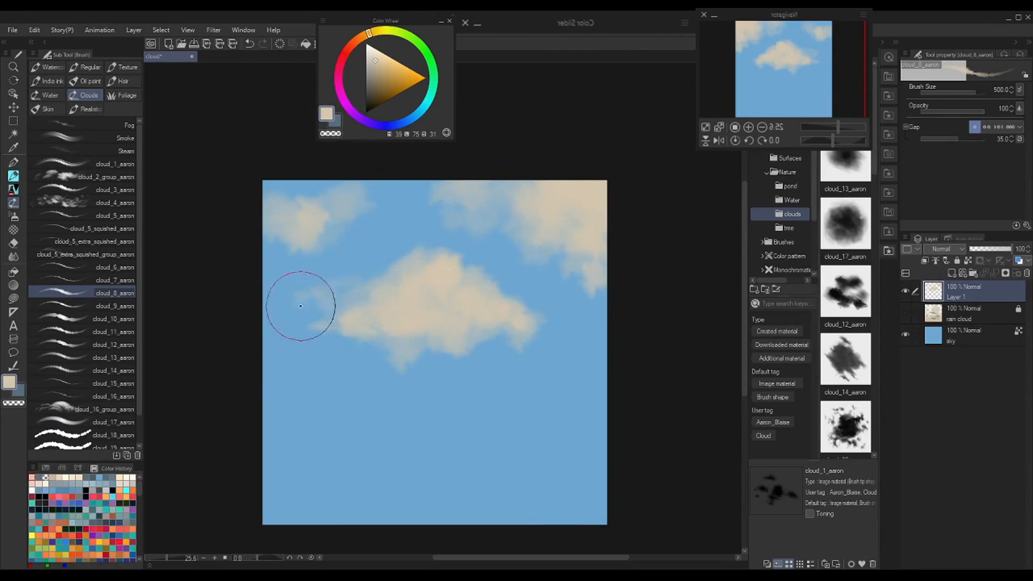
- Extend the central cloud's left end and add small tan puffs below it
{"action": "left_click", "coordinate": [302, 307]}
{"action": "left_click", "coordinate": [527, 329]}
{"action": "left_click", "coordinate": [300, 358]}
{"action": "key", "text": "ctrl+z"}
{"action": "key", "text": "ctrl+y"}
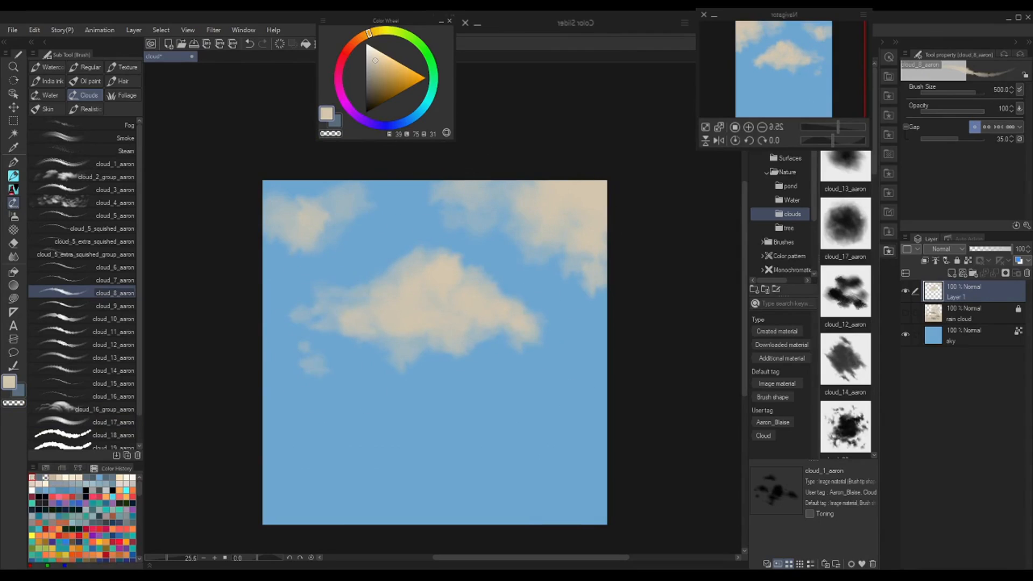
{"action": "key", "text": "bracketleft"}
{"action": "key", "text": "bracketleft"}
{"action": "left_click", "coordinate": [528, 366]}
{"action": "key", "text": "ctrl+z"}
- Extend the central cloud's right end downward at brush size 600, then spread its base sideways at size 400
{"action": "key", "text": "bracketright"}
{"action": "key", "text": "bracketright"}
{"action": "key", "text": "bracketright"}
{"action": "left_click", "coordinate": [534, 358]}
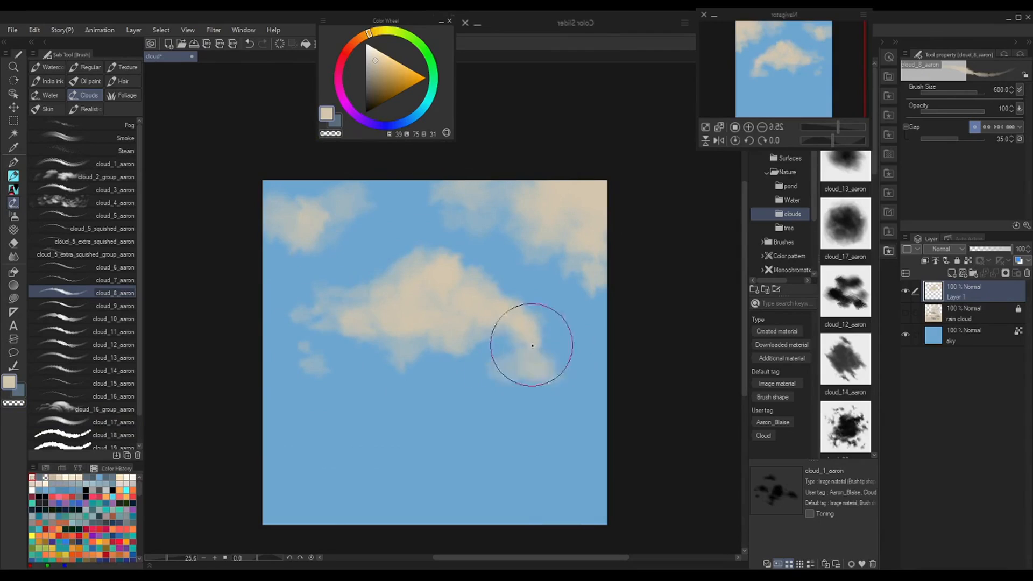
{"action": "left_click", "coordinate": [499, 370]}
{"action": "key", "text": "bracketleft"}
{"action": "key", "text": "bracketleft"}
{"action": "left_click_drag", "start_coordinate": [487, 376], "coordinate": [560, 376]}
- Paint a medium tan cloud below the central one, with small separate puffs near the sky's left edge
{"action": "mouse_move", "coordinate": [349, 398]}
{"action": "left_mouse_down"}
{"action": "mouse_move", "coordinate": [403, 394]}
{"action": "mouse_move", "coordinate": [392, 386]}
{"action": "mouse_move", "coordinate": [411, 407]}
{"action": "mouse_move", "coordinate": [406, 418]}
{"action": "mouse_move", "coordinate": [463, 400]}
{"action": "mouse_move", "coordinate": [387, 404]}
{"action": "mouse_move", "coordinate": [355, 366]}
{"action": "mouse_move", "coordinate": [374, 352]}
{"action": "mouse_move", "coordinate": [364, 345]}
{"action": "mouse_move", "coordinate": [421, 372]}
{"action": "left_mouse_up"}
{"action": "left_click", "coordinate": [363, 346]}
{"action": "left_click", "coordinate": [315, 433]}
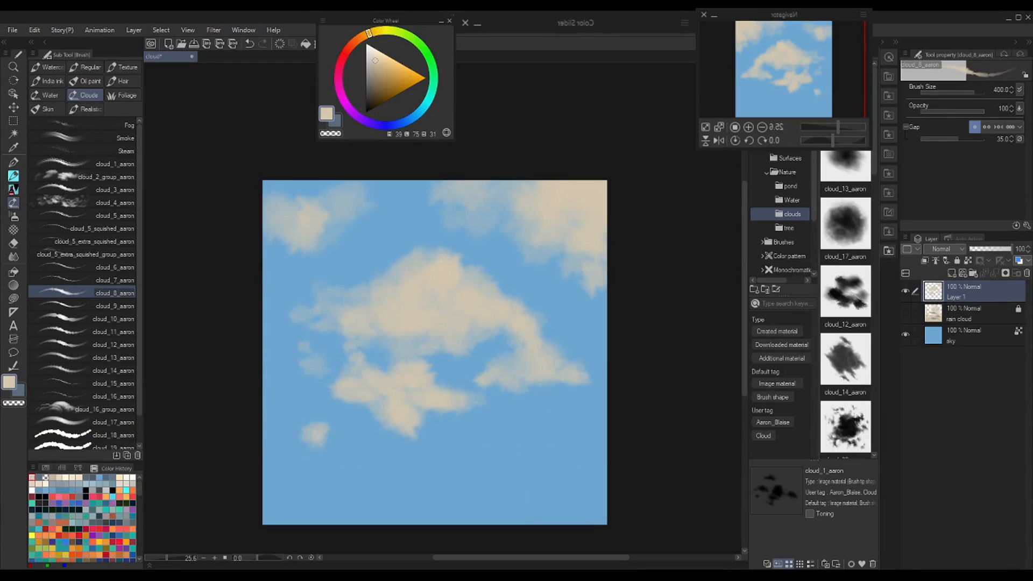
{"action": "left_click_drag", "start_coordinate": [289, 392], "coordinate": [300, 389]}
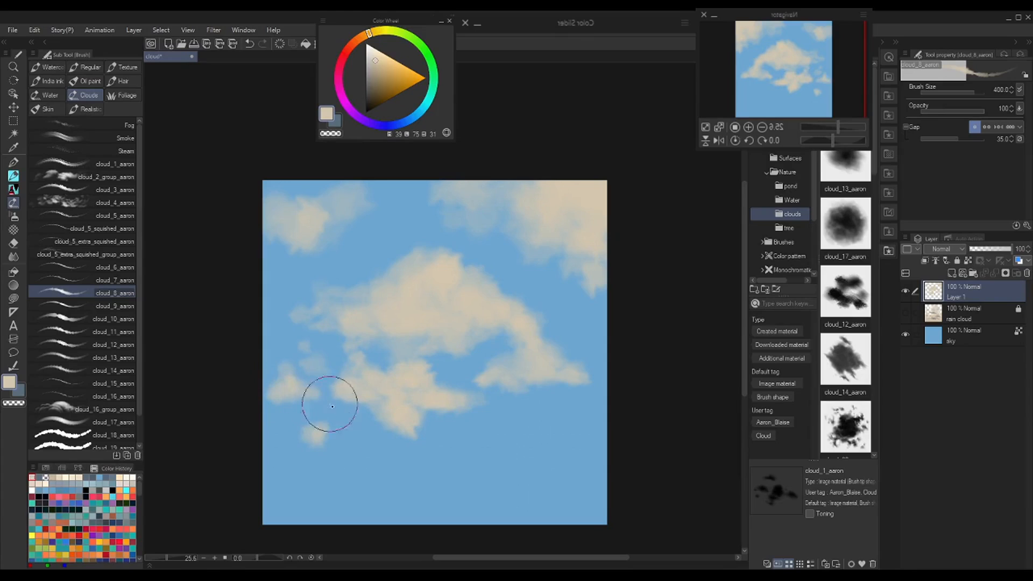
- Paint a row of smaller tan clouds across the lower sky at brush size 400
{"action": "mouse_move", "coordinate": [334, 442]}
{"action": "left_mouse_down"}
{"action": "mouse_move", "coordinate": [396, 451]}
{"action": "mouse_move", "coordinate": [336, 456]}
{"action": "mouse_move", "coordinate": [409, 412]}
{"action": "mouse_move", "coordinate": [377, 462]}
{"action": "mouse_move", "coordinate": [447, 460]}
{"action": "mouse_move", "coordinate": [407, 445]}
{"action": "mouse_move", "coordinate": [438, 463]}
{"action": "mouse_move", "coordinate": [536, 463]}
{"action": "mouse_move", "coordinate": [493, 448]}
{"action": "mouse_move", "coordinate": [492, 457]}
{"action": "mouse_move", "coordinate": [282, 427]}
{"action": "mouse_move", "coordinate": [299, 408]}
{"action": "mouse_move", "coordinate": [463, 424]}
{"action": "mouse_move", "coordinate": [486, 412]}
{"action": "mouse_move", "coordinate": [564, 437]}
{"action": "mouse_move", "coordinate": [503, 399]}
{"action": "mouse_move", "coordinate": [557, 415]}
{"action": "mouse_move", "coordinate": [504, 441]}
{"action": "mouse_move", "coordinate": [412, 421]}
{"action": "mouse_move", "coordinate": [453, 425]}
{"action": "left_mouse_up"}
{"action": "scroll", "coordinate": [564, 436], "scroll_direction": "down", "scroll_amount": 2}
{"action": "mouse_move", "coordinate": [471, 402]}
{"action": "left_mouse_down"}
{"action": "mouse_move", "coordinate": [533, 412]}
{"action": "mouse_move", "coordinate": [559, 401]}
{"action": "left_mouse_up"}
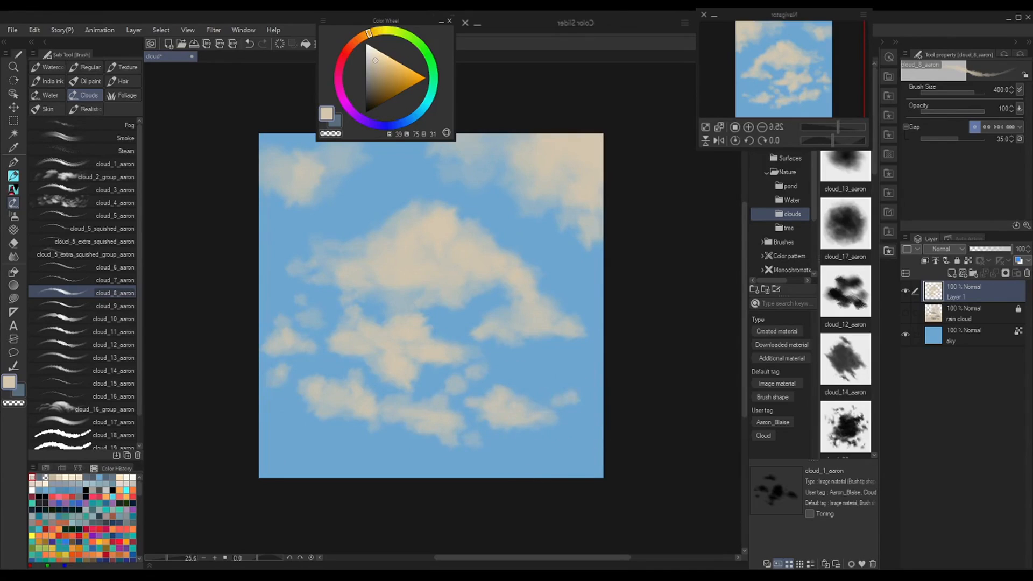
{"action": "mouse_move", "coordinate": [571, 413]}
{"action": "left_mouse_down"}
{"action": "mouse_move", "coordinate": [532, 450]}
{"action": "mouse_move", "coordinate": [539, 422]}
{"action": "mouse_move", "coordinate": [603, 404]}
{"action": "mouse_move", "coordinate": [582, 425]}
{"action": "mouse_move", "coordinate": [574, 390]}
{"action": "mouse_move", "coordinate": [596, 387]}
{"action": "left_mouse_up"}
- Shape a thin wisp below the central cloud's right arm, switching between tan and transparent colour
{"action": "key", "text": "c"}
{"action": "mouse_move", "coordinate": [490, 365]}
{"action": "left_mouse_down"}
{"action": "mouse_move", "coordinate": [468, 373]}
{"action": "mouse_move", "coordinate": [518, 370]}
{"action": "mouse_move", "coordinate": [491, 353]}
{"action": "left_mouse_up"}
{"action": "key", "text": "c"}
{"action": "key", "text": "c"}
{"action": "key", "text": "c"}
{"action": "key", "text": "ctrl+z"}
{"action": "key", "text": "bracketleft"}
{"action": "key", "text": "bracketleft"}
{"action": "key", "text": "bracketleft"}
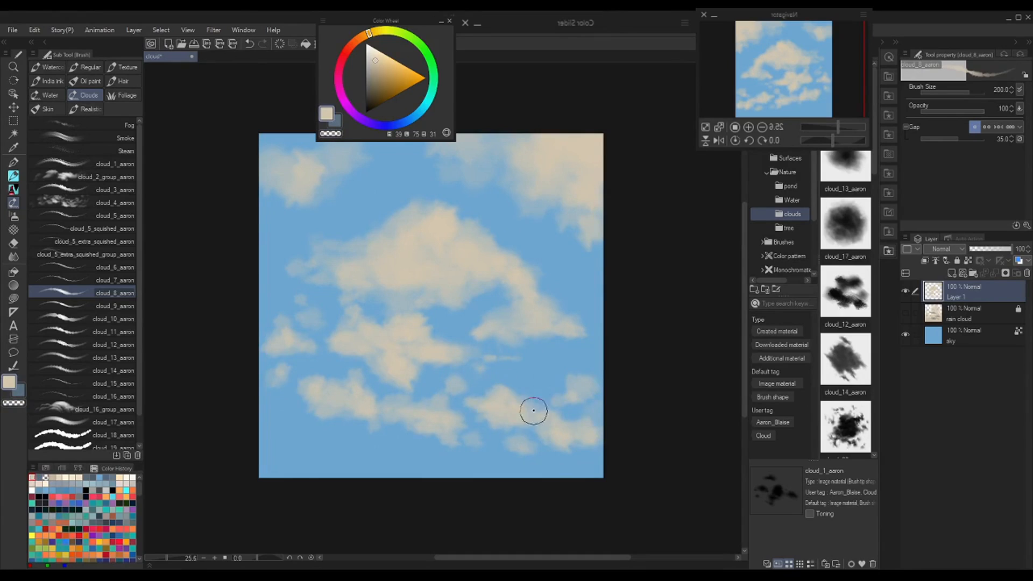
- Build up and reshape the lower row of clouds with tan and transparent strokes at brush size 300
{"action": "key", "text": "bracketright"}
{"action": "key", "text": "bracketright"}
{"action": "left_click_drag", "start_coordinate": [531, 406], "coordinate": [547, 392]}
{"action": "left_click_drag", "start_coordinate": [570, 429], "coordinate": [500, 447]}
{"action": "left_click_drag", "start_coordinate": [395, 416], "coordinate": [436, 400]}
{"action": "key", "text": "c"}
{"action": "key", "text": "c"}
{"action": "mouse_move", "coordinate": [413, 390]}
{"action": "left_mouse_down"}
{"action": "mouse_move", "coordinate": [404, 376]}
{"action": "mouse_move", "coordinate": [399, 422]}
{"action": "left_mouse_up"}
{"action": "mouse_move", "coordinate": [302, 416]}
{"action": "left_mouse_down"}
{"action": "mouse_move", "coordinate": [346, 417]}
{"action": "mouse_move", "coordinate": [351, 385]}
{"action": "left_mouse_up"}
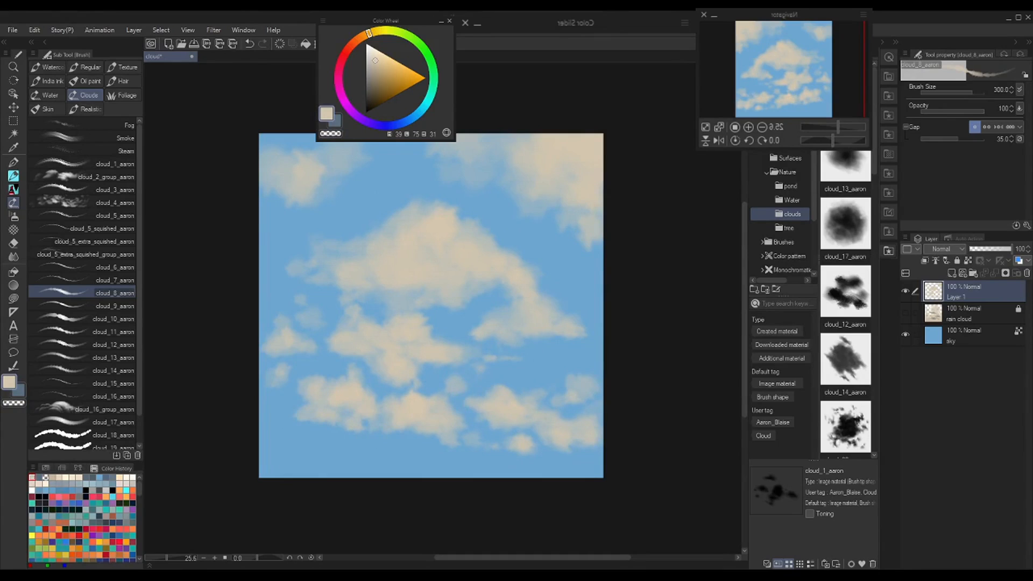
- Set the brush size to 500 and thicken the large central cloud's body, crest and right arm
{"action": "key", "text": "bracketright"}
{"action": "key", "text": "bracketright"}
{"action": "mouse_move", "coordinate": [362, 250]}
{"action": "left_mouse_down"}
{"action": "mouse_move", "coordinate": [433, 224]}
{"action": "mouse_move", "coordinate": [413, 207]}
{"action": "mouse_move", "coordinate": [451, 211]}
{"action": "mouse_move", "coordinate": [439, 267]}
{"action": "left_mouse_up"}
{"action": "mouse_move", "coordinate": [515, 271]}
{"action": "left_mouse_down"}
{"action": "mouse_move", "coordinate": [529, 292]}
{"action": "mouse_move", "coordinate": [516, 330]}
{"action": "left_mouse_up"}
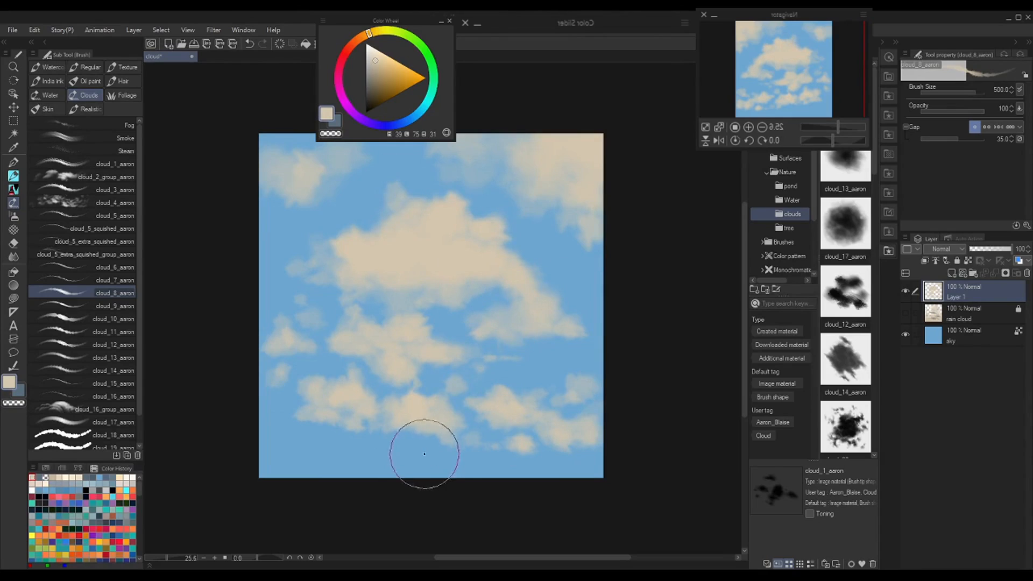
- Compress the cloud layer slightly upward with a transform and paint thin tan streaks beneath the lower row at brush size 170
{"action": "key", "text": "bracketleft"}
{"action": "key", "text": "bracketleft"}
{"action": "key", "text": "bracketleft"}
{"action": "key", "text": "bracketleft"}
{"action": "key", "text": "bracketleft"}
{"action": "key", "text": "ctrl+t"}
{"action": "mouse_move", "coordinate": [432, 463]}
{"action": "left_mouse_down"}
{"action": "mouse_move", "coordinate": [441, 434]}
{"action": "mouse_move", "coordinate": [486, 430]}
{"action": "left_mouse_up"}
{"action": "key", "text": "Return"}
{"action": "left_click_drag", "start_coordinate": [408, 434], "coordinate": [369, 431]}
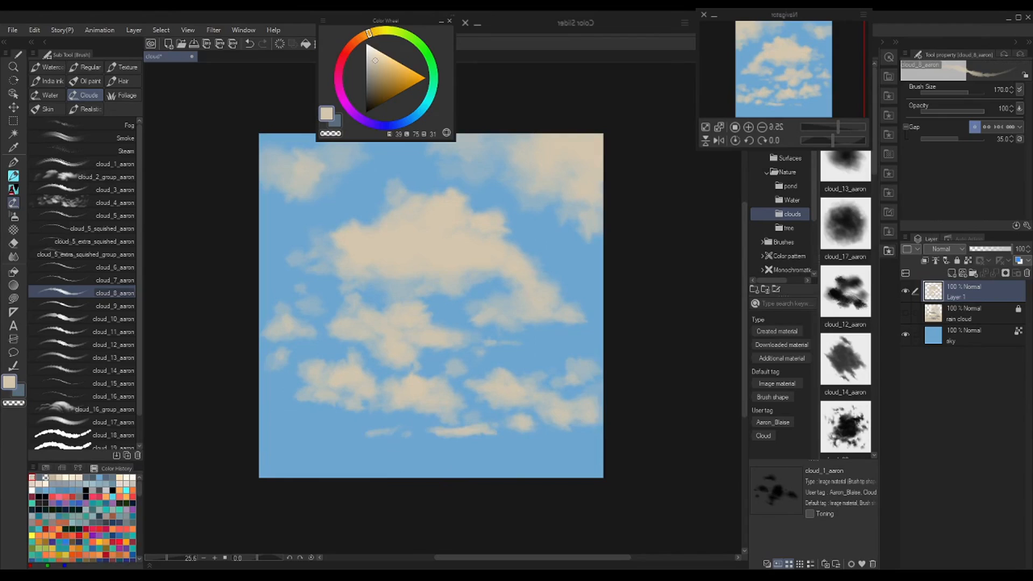
- Paint thin, streaky tan cloud bands across the sky just above its bottom edge
{"action": "mouse_move", "coordinate": [352, 428]}
{"action": "left_mouse_down"}
{"action": "mouse_move", "coordinate": [534, 433]}
{"action": "mouse_move", "coordinate": [458, 444]}
{"action": "mouse_move", "coordinate": [530, 430]}
{"action": "mouse_move", "coordinate": [588, 440]}
{"action": "left_mouse_up"}
{"action": "mouse_move", "coordinate": [311, 426]}
{"action": "left_mouse_down"}
{"action": "mouse_move", "coordinate": [356, 445]}
{"action": "mouse_move", "coordinate": [500, 446]}
{"action": "left_mouse_up"}
{"action": "key", "text": "]"}
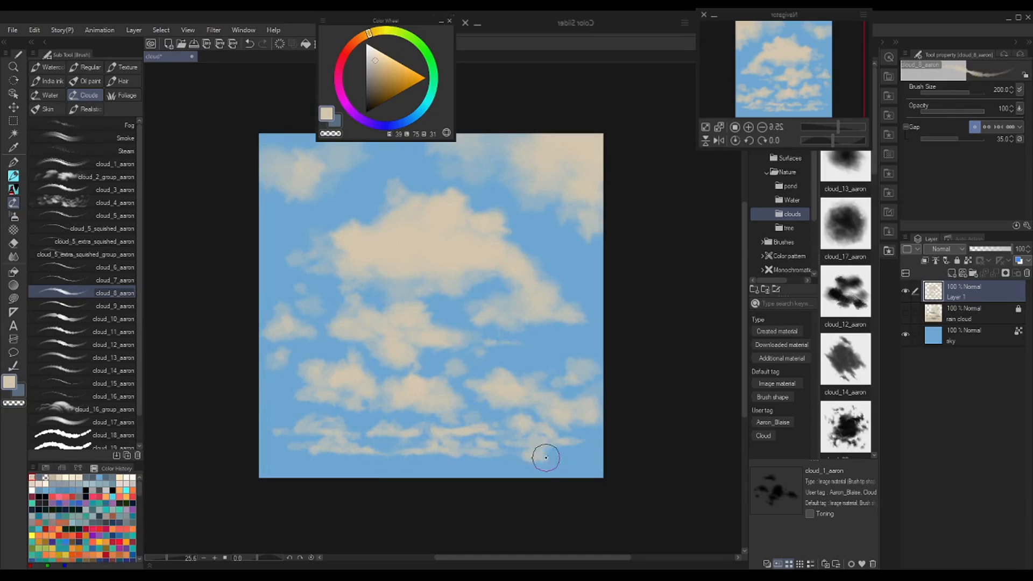
- Set the brush size to 300, fill the sky's bottom edge with tan cloud and add puffs along the lower left edge
{"action": "key", "text": "bracketright"}
{"action": "key", "text": "bracketright"}
{"action": "mouse_move", "coordinate": [565, 463]}
{"action": "left_mouse_down"}
{"action": "mouse_move", "coordinate": [601, 474]}
{"action": "mouse_move", "coordinate": [439, 472]}
{"action": "mouse_move", "coordinate": [595, 454]}
{"action": "mouse_move", "coordinate": [286, 473]}
{"action": "mouse_move", "coordinate": [337, 454]}
{"action": "mouse_move", "coordinate": [407, 458]}
{"action": "mouse_move", "coordinate": [273, 473]}
{"action": "mouse_move", "coordinate": [420, 435]}
{"action": "left_mouse_up"}
{"action": "left_click_drag", "start_coordinate": [281, 400], "coordinate": [268, 397]}
{"action": "left_click_drag", "start_coordinate": [268, 357], "coordinate": [293, 371]}
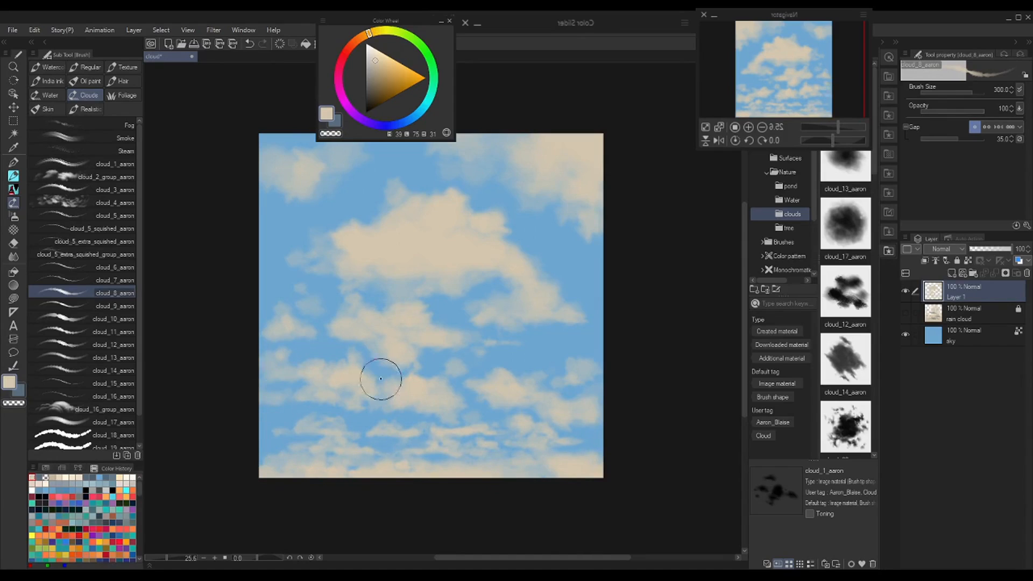
- Add small tan puffs along the sky's right and left edges and thicken the cloud band in the bottom right corner
{"action": "left_click_drag", "start_coordinate": [601, 371], "coordinate": [592, 369]}
{"action": "left_click_drag", "start_coordinate": [569, 324], "coordinate": [587, 326]}
{"action": "left_click_drag", "start_coordinate": [580, 295], "coordinate": [603, 293]}
{"action": "left_click_drag", "start_coordinate": [274, 261], "coordinate": [263, 259]}
{"action": "left_click_drag", "start_coordinate": [261, 228], "coordinate": [259, 217]}
{"action": "left_click_drag", "start_coordinate": [312, 240], "coordinate": [339, 221]}
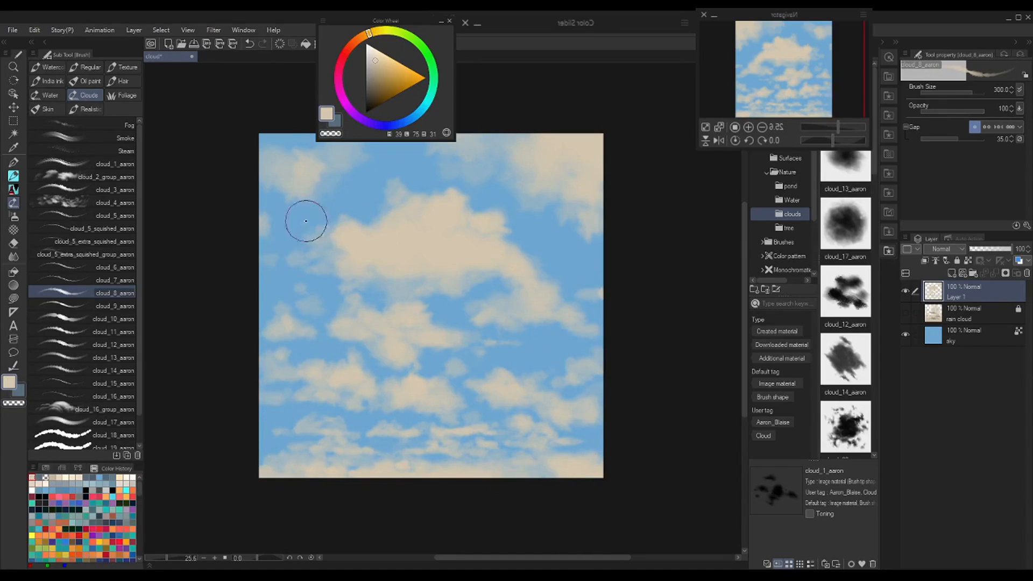
{"action": "left_click_drag", "start_coordinate": [272, 134], "coordinate": [270, 150]}
{"action": "left_click_drag", "start_coordinate": [478, 466], "coordinate": [615, 455]}
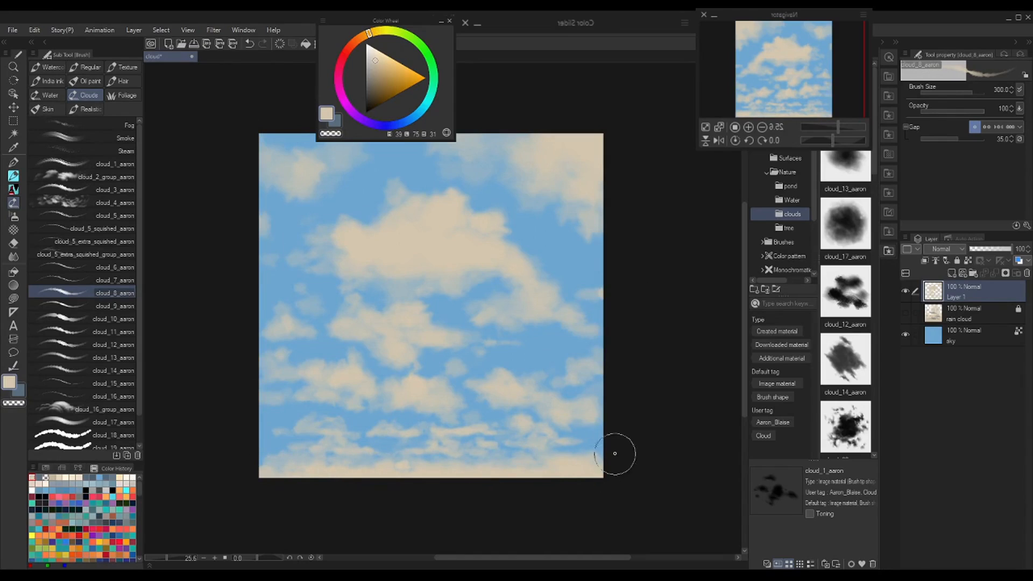
- Build up the streaky cloud bands at the lower centre with a brush size of 170
{"action": "mouse_move", "coordinate": [436, 434]}
{"action": "left_mouse_down"}
{"action": "mouse_move", "coordinate": [468, 418]}
{"action": "mouse_move", "coordinate": [531, 419]}
{"action": "left_mouse_up"}
{"action": "key", "text": "ctrl+z"}
{"action": "key", "text": "bracketleft"}
{"action": "mouse_move", "coordinate": [452, 446]}
{"action": "left_mouse_down"}
{"action": "mouse_move", "coordinate": [520, 449]}
{"action": "mouse_move", "coordinate": [523, 415]}
{"action": "mouse_move", "coordinate": [574, 432]}
{"action": "left_mouse_up"}
{"action": "key", "text": "c"}
{"action": "key", "text": "c"}
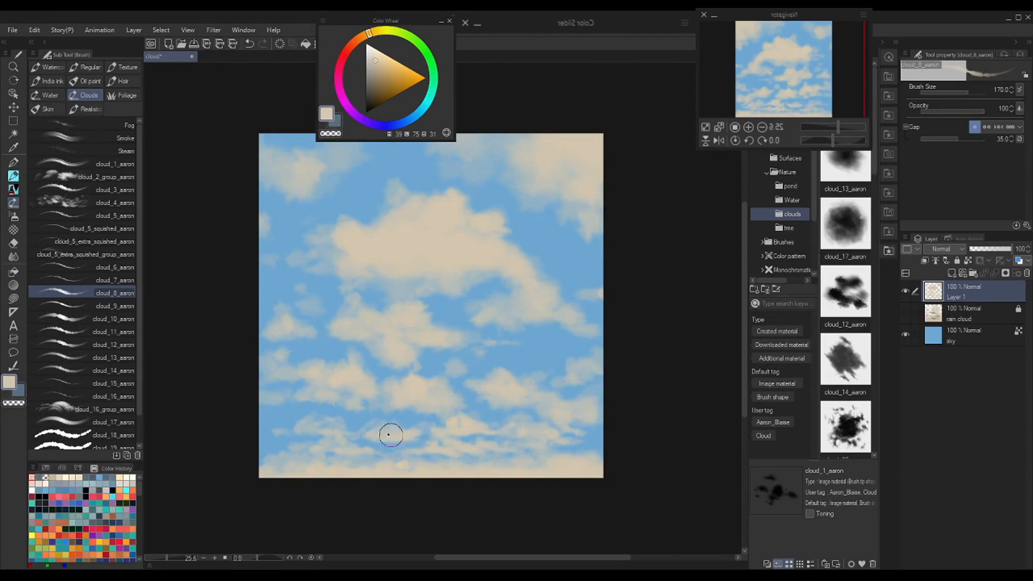
- Name the painted cloud layer cloud and add a clipped layer named sdhdw above it
{"action": "scroll", "coordinate": [385, 431], "scroll_direction": "down", "scroll_amount": 4}
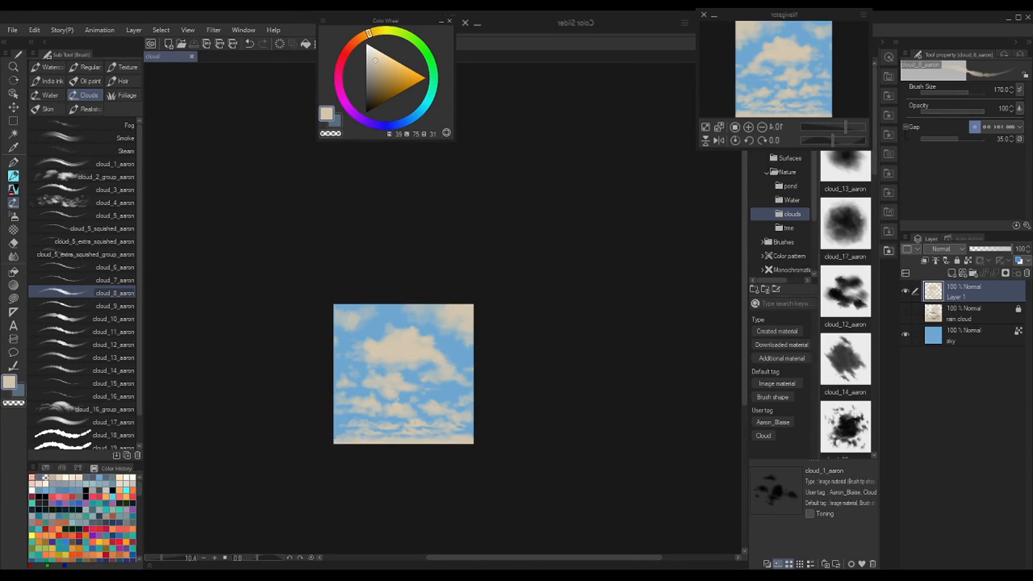
{"action": "left_click_drag", "start_coordinate": [477, 354], "coordinate": [331, 339]}
{"action": "left_click", "coordinate": [952, 273]}
{"action": "left_click", "coordinate": [947, 317]}
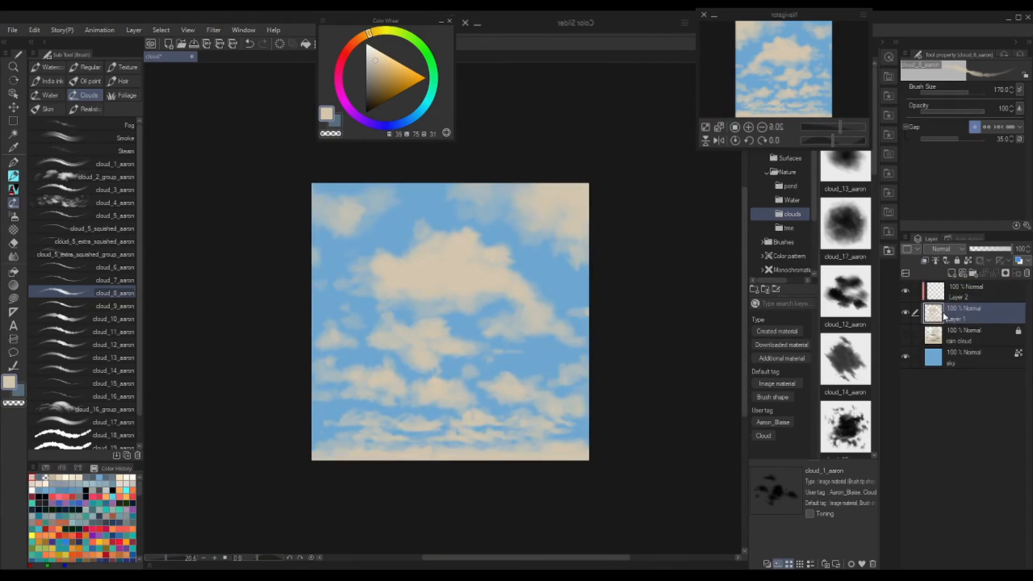
{"action": "left_click", "coordinate": [956, 299]}
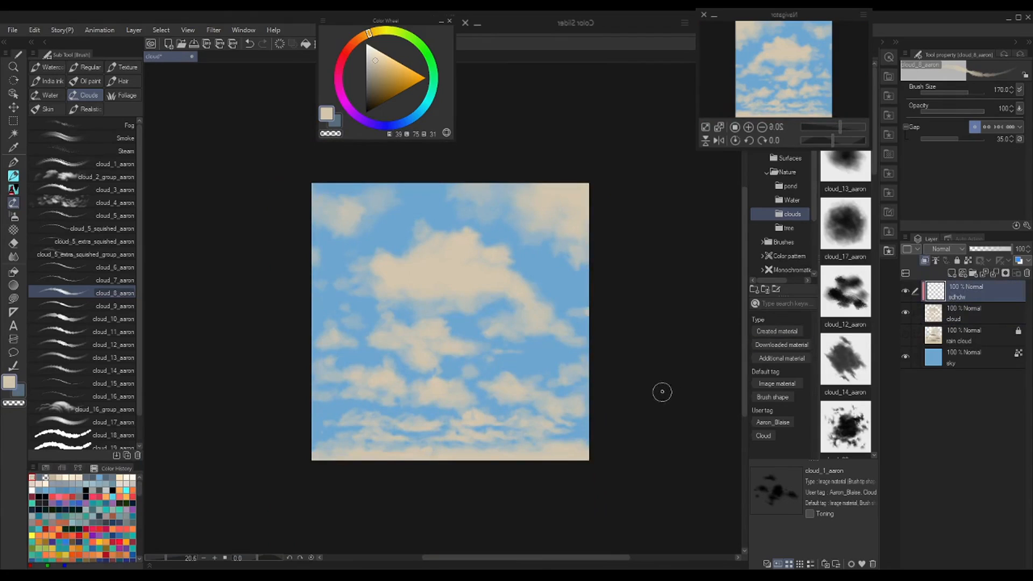
- Switch the drawing colour to a grey-blue and select the cloud_10_aaron brush
{"action": "left_click", "coordinate": [566, 278], "text": "alt"}
{"action": "scroll", "coordinate": [586, 224], "scroll_direction": "up", "scroll_amount": 1}
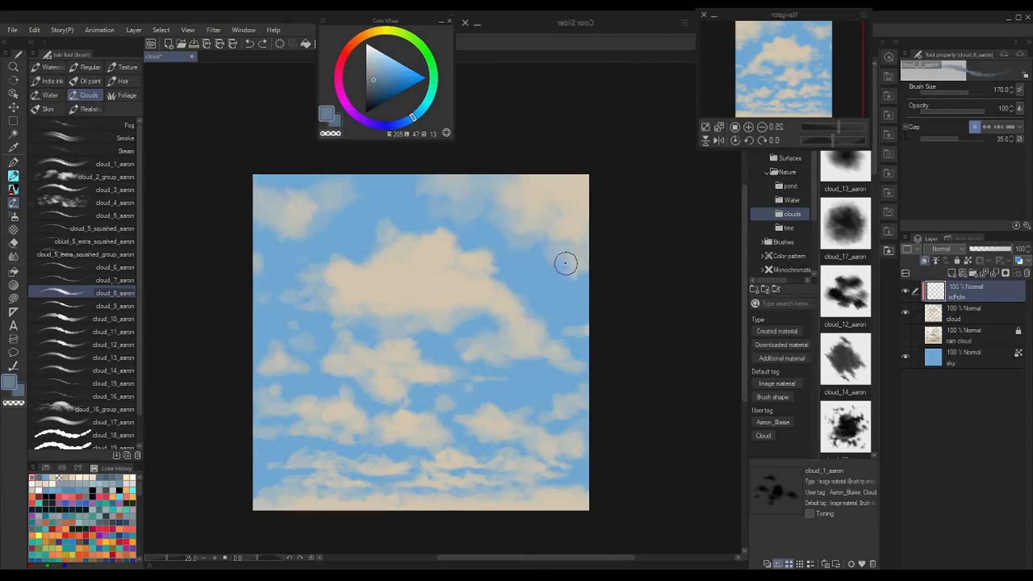
{"action": "left_click", "coordinate": [102, 319]}
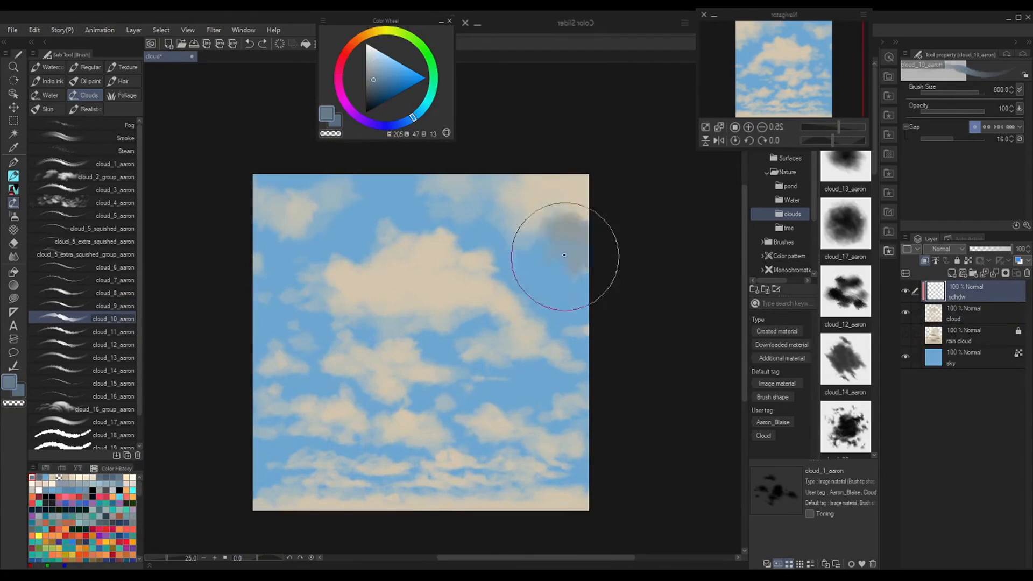
{"action": "mouse_move", "coordinate": [563, 246]}
{"action": "left_mouse_down"}
{"action": "mouse_move", "coordinate": [509, 229]}
{"action": "mouse_move", "coordinate": [523, 218]}
{"action": "mouse_move", "coordinate": [584, 244]}
{"action": "mouse_move", "coordinate": [559, 219]}
{"action": "left_mouse_up"}
{"action": "left_click", "coordinate": [374, 74]}
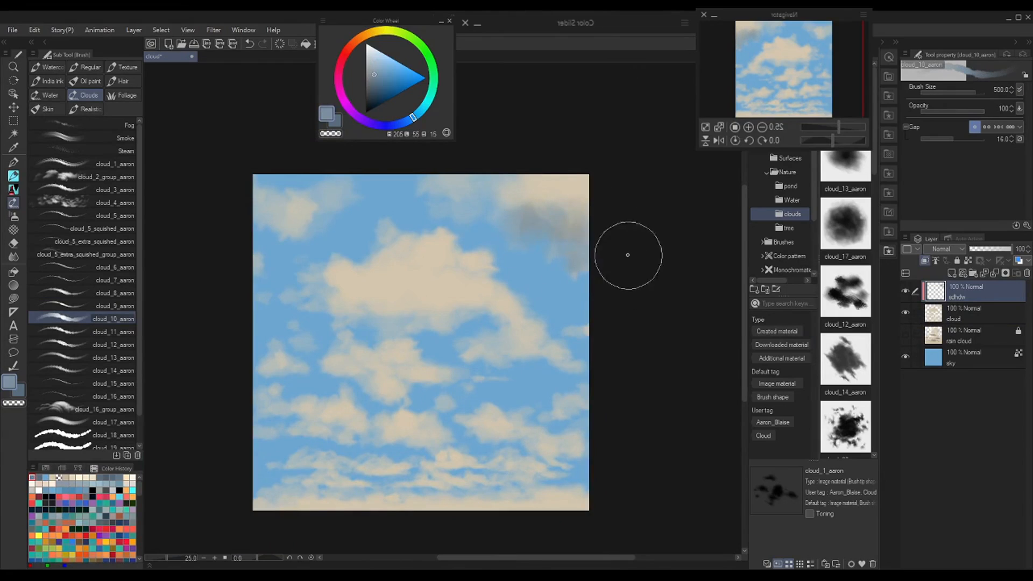
{"action": "key", "text": "ctrl+z"}
- Choose a slightly adjusted grey-blue and softly shade the lower edge of the upper right corner cloud
{"action": "mouse_move", "coordinate": [579, 271]}
{"action": "left_mouse_down"}
{"action": "mouse_move", "coordinate": [565, 233]}
{"action": "mouse_move", "coordinate": [592, 252]}
{"action": "left_mouse_up"}
{"action": "left_click", "coordinate": [376, 78]}
{"action": "left_click_drag", "start_coordinate": [584, 209], "coordinate": [543, 222]}
- Shade the underside of the large central cloud in grey-blue at brush sizes 250 and 400
{"action": "key", "text": "bracketleft"}
{"action": "key", "text": "bracketleft"}
{"action": "key", "text": "bracketleft"}
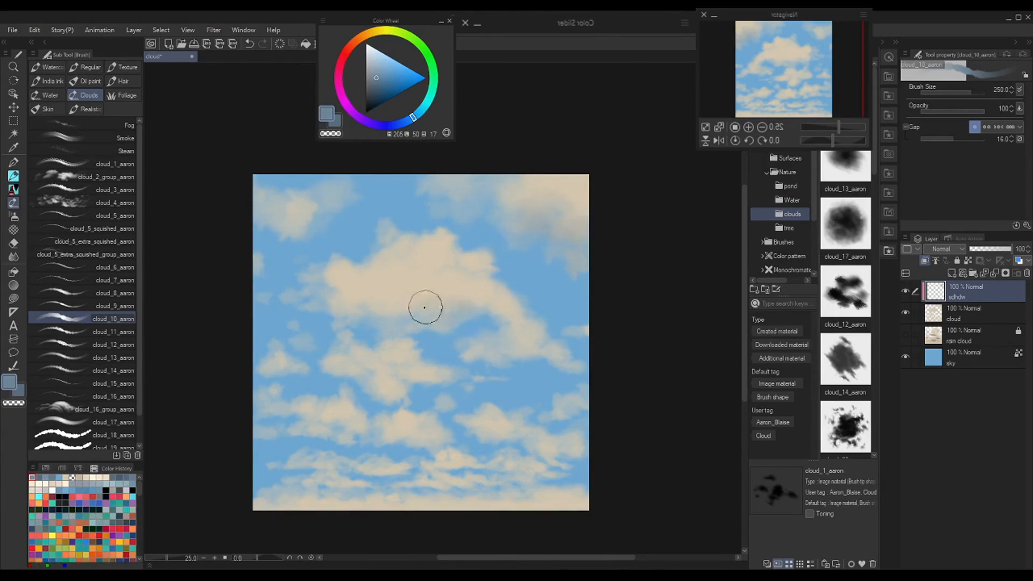
{"action": "mouse_move", "coordinate": [472, 305]}
{"action": "left_mouse_down"}
{"action": "mouse_move", "coordinate": [411, 313]}
{"action": "mouse_move", "coordinate": [393, 298]}
{"action": "mouse_move", "coordinate": [402, 309]}
{"action": "mouse_move", "coordinate": [413, 300]}
{"action": "mouse_move", "coordinate": [361, 310]}
{"action": "mouse_move", "coordinate": [433, 295]}
{"action": "mouse_move", "coordinate": [490, 317]}
{"action": "mouse_move", "coordinate": [406, 317]}
{"action": "mouse_move", "coordinate": [455, 327]}
{"action": "mouse_move", "coordinate": [428, 275]}
{"action": "mouse_move", "coordinate": [456, 269]}
{"action": "mouse_move", "coordinate": [387, 294]}
{"action": "mouse_move", "coordinate": [460, 287]}
{"action": "mouse_move", "coordinate": [357, 287]}
{"action": "mouse_move", "coordinate": [463, 287]}
{"action": "left_mouse_up"}
{"action": "key", "text": "bracketright"}
{"action": "key", "text": "bracketright"}
- Thin and reshape the central cloud's shadow with transparent colour at brush size 170
{"action": "key", "text": "c"}
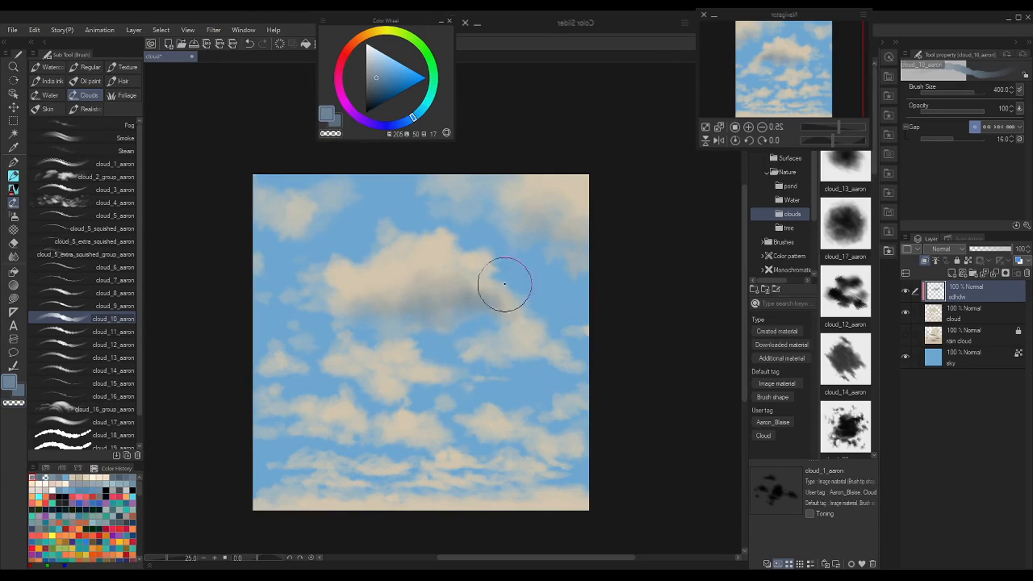
{"action": "key", "text": "bracketleft"}
{"action": "key", "text": "bracketleft"}
{"action": "key", "text": "bracketleft"}
{"action": "key", "text": "bracketleft"}
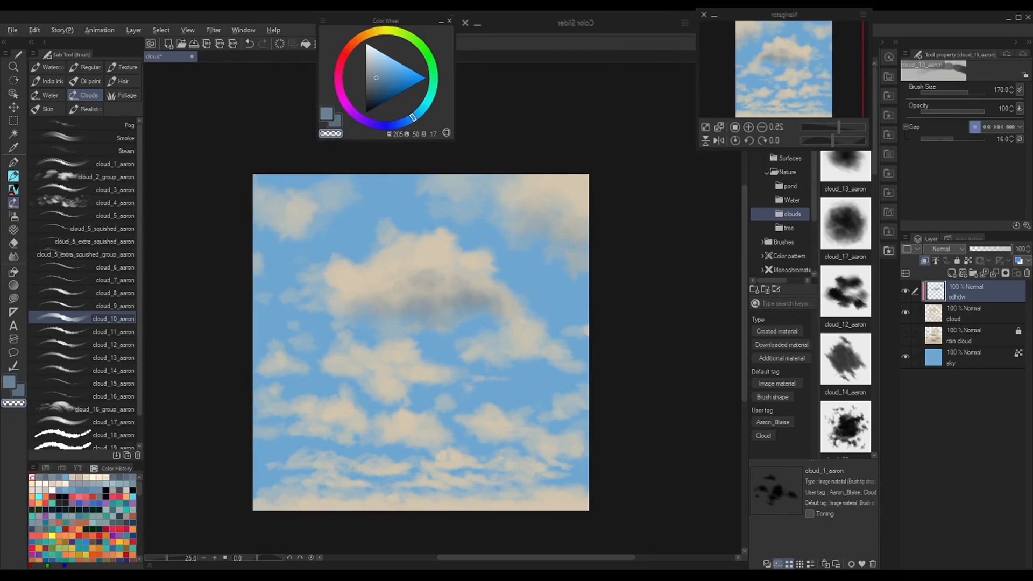
- Set the brush size to 500 and shade the underside of the upper left cloud in grey-blue
{"action": "key", "text": "bracketright"}
{"action": "key", "text": "bracketright"}
{"action": "key", "text": "bracketright"}
{"action": "key", "text": "bracketright"}
{"action": "key", "text": "bracketright"}
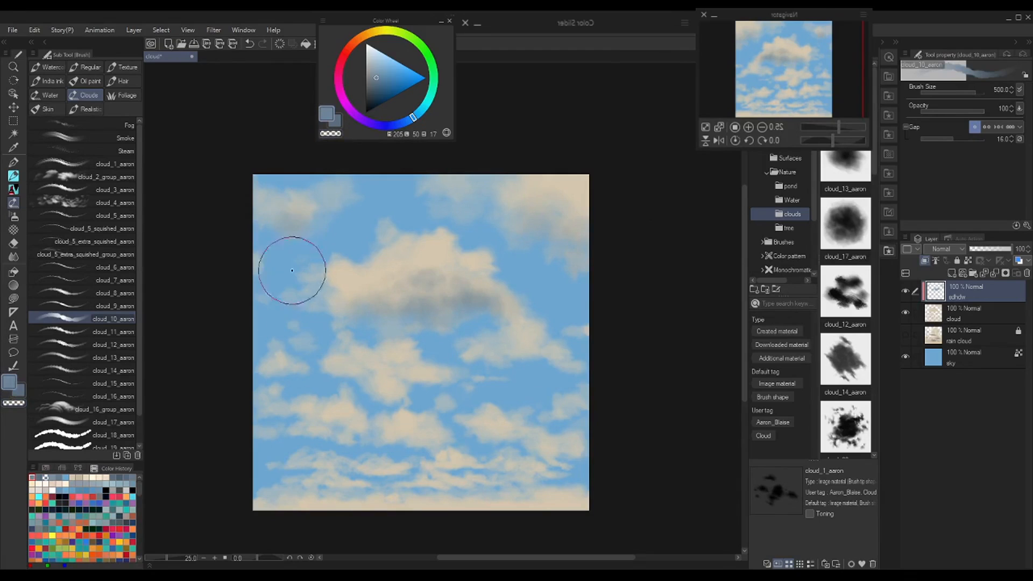
- Set the brush size to 250 and shade the undersides of the central cloud's right arm and the medium cloud below
{"action": "key", "text": "bracketleft"}
{"action": "key", "text": "bracketleft"}
{"action": "key", "text": "bracketleft"}
{"action": "left_click_drag", "start_coordinate": [478, 351], "coordinate": [501, 357]}
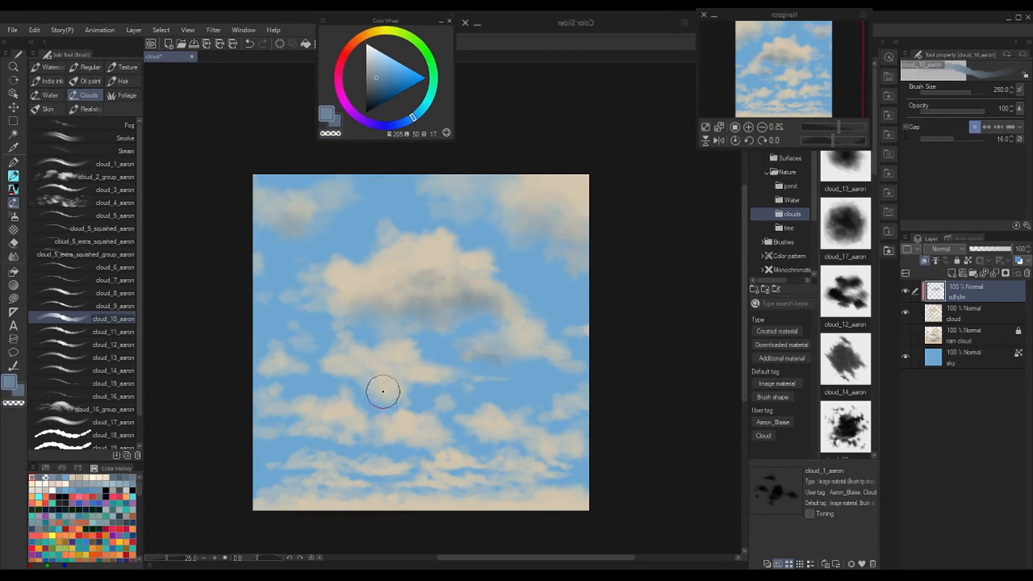
{"action": "left_click_drag", "start_coordinate": [403, 383], "coordinate": [451, 375]}
{"action": "mouse_move", "coordinate": [374, 393]}
{"action": "left_mouse_down"}
{"action": "mouse_move", "coordinate": [399, 393]}
{"action": "mouse_move", "coordinate": [345, 377]}
{"action": "mouse_move", "coordinate": [382, 368]}
{"action": "left_mouse_up"}
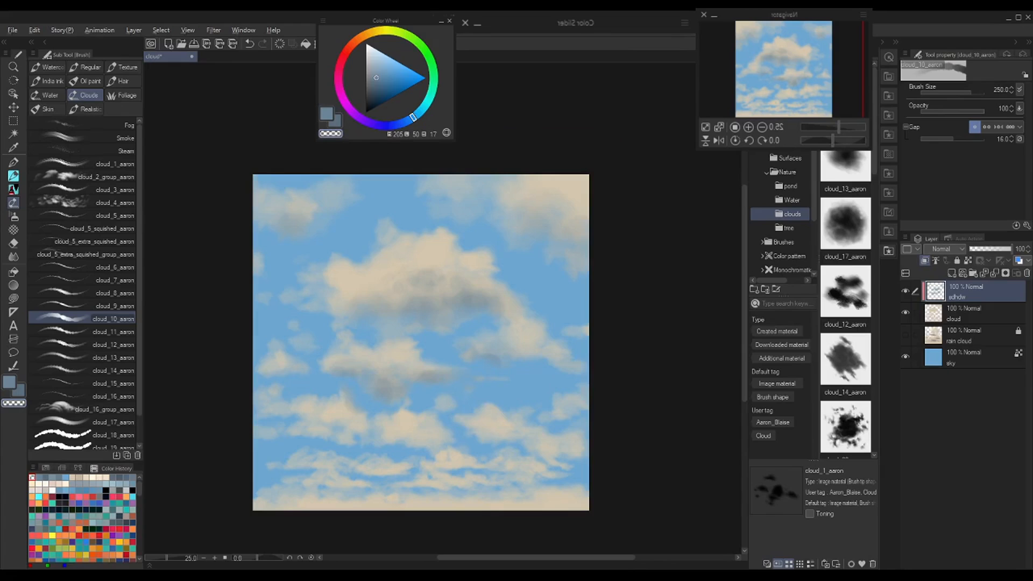
- Pick a more saturated grey-blue and shade the undersides of the lower row of clouds at brush size 170
{"action": "mouse_move", "coordinate": [507, 412]}
{"action": "left_mouse_down"}
{"action": "mouse_move", "coordinate": [526, 376]}
{"action": "mouse_move", "coordinate": [535, 276]}
{"action": "left_mouse_up"}
{"action": "left_click", "coordinate": [378, 79]}
{"action": "scroll", "coordinate": [532, 286], "scroll_direction": "up", "scroll_amount": 1}
{"action": "key", "text": "["}
{"action": "key", "text": "["}
{"action": "left_click_drag", "start_coordinate": [516, 318], "coordinate": [543, 326]}
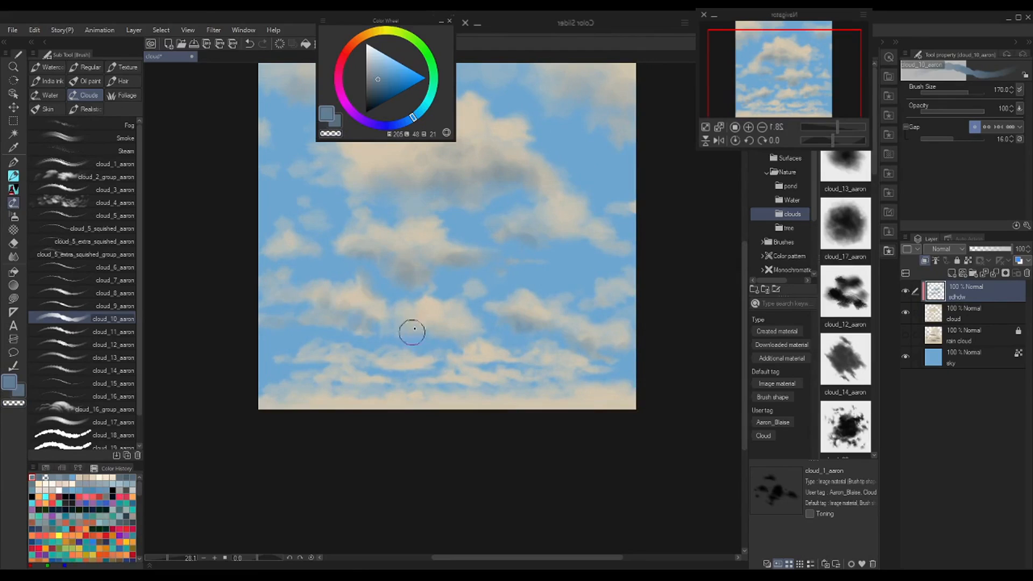
{"action": "left_click_drag", "start_coordinate": [413, 333], "coordinate": [442, 332]}
- Deepen the shadows on the lower right and lower left clouds, softening them with transparent colour
{"action": "key", "text": "c"}
{"action": "key", "text": "c"}
{"action": "mouse_move", "coordinate": [501, 308]}
{"action": "left_mouse_down"}
{"action": "mouse_move", "coordinate": [563, 337]}
{"action": "mouse_move", "coordinate": [617, 338]}
{"action": "left_mouse_up"}
{"action": "key", "text": "c"}
{"action": "left_click_drag", "start_coordinate": [524, 319], "coordinate": [519, 300]}
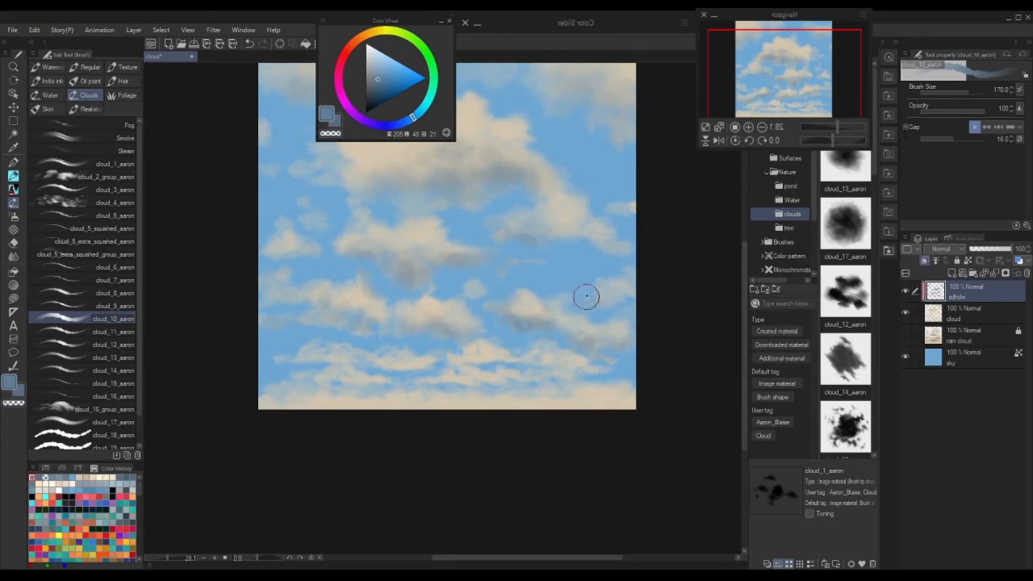
{"action": "key", "text": "c"}
{"action": "left_click_drag", "start_coordinate": [375, 330], "coordinate": [364, 331]}
- Set the brush size to 120 and shade the undersides of the streaky cloud bands near the bottom
{"action": "key", "text": "bracketleft"}
{"action": "key", "text": "bracketleft"}
{"action": "left_click_drag", "start_coordinate": [535, 368], "coordinate": [599, 368]}
{"action": "mouse_move", "coordinate": [336, 361]}
{"action": "left_mouse_down"}
{"action": "mouse_move", "coordinate": [301, 360]}
{"action": "mouse_move", "coordinate": [338, 381]}
{"action": "mouse_move", "coordinate": [372, 382]}
{"action": "left_mouse_up"}
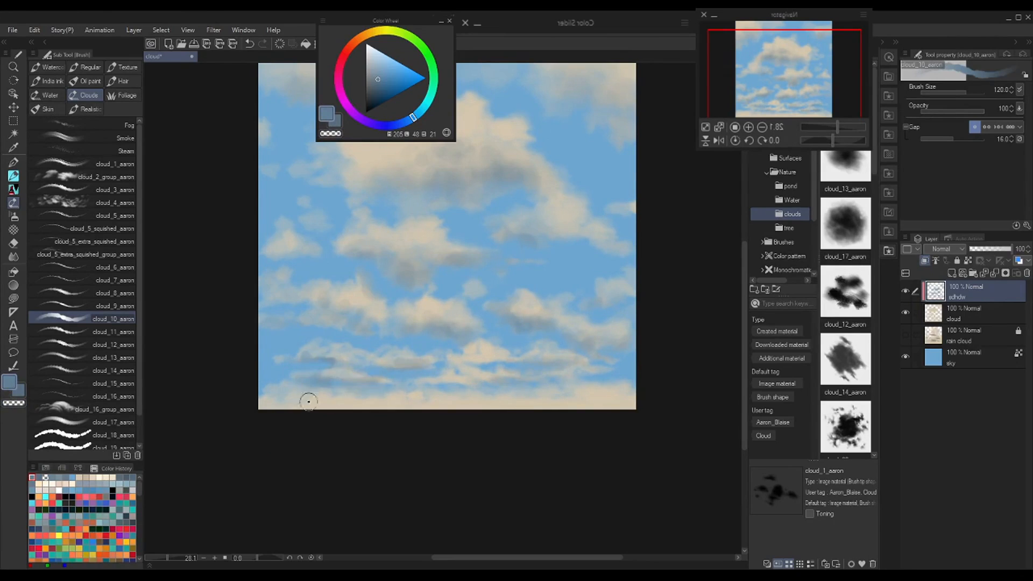
- Add grey-blue shadows along the bottom edge's cloud band and beneath the streaks just above it
{"action": "mouse_move", "coordinate": [307, 401]}
{"action": "left_mouse_down"}
{"action": "mouse_move", "coordinate": [267, 410]}
{"action": "mouse_move", "coordinate": [308, 407]}
{"action": "left_mouse_up"}
{"action": "key", "text": "ctrl+z"}
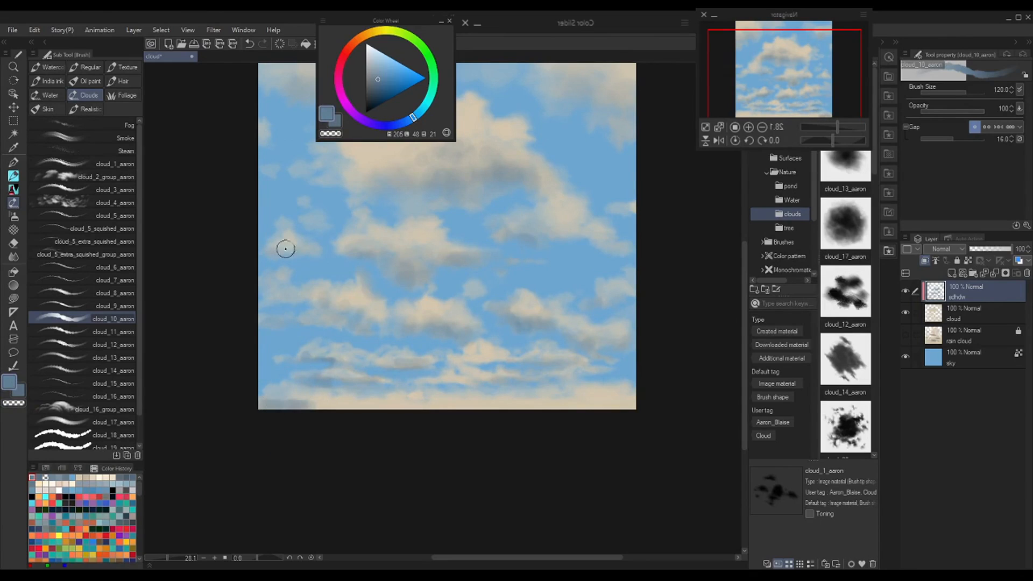
{"action": "key", "text": "c"}
{"action": "key", "text": "c"}
{"action": "mouse_move", "coordinate": [386, 410]}
{"action": "left_mouse_down"}
{"action": "mouse_move", "coordinate": [309, 411]}
{"action": "mouse_move", "coordinate": [600, 405]}
{"action": "left_mouse_up"}
{"action": "key", "text": "c"}
{"action": "key", "text": "c"}
{"action": "mouse_move", "coordinate": [538, 379]}
{"action": "left_mouse_down"}
{"action": "mouse_move", "coordinate": [583, 380]}
{"action": "mouse_move", "coordinate": [439, 379]}
{"action": "left_mouse_up"}
{"action": "key", "text": "c"}
{"action": "key", "text": "c"}
{"action": "left_click_drag", "start_coordinate": [460, 356], "coordinate": [505, 360]}
{"action": "key", "text": "ctrl+z"}
{"action": "key", "text": "ctrl+z"}
- Shade the centre and right end of the cloud band along the sky's bottom edge
{"action": "key", "text": "c"}
{"action": "key", "text": "c"}
{"action": "left_click_drag", "start_coordinate": [562, 403], "coordinate": [626, 403]}
{"action": "left_click_drag", "start_coordinate": [525, 399], "coordinate": [465, 405]}
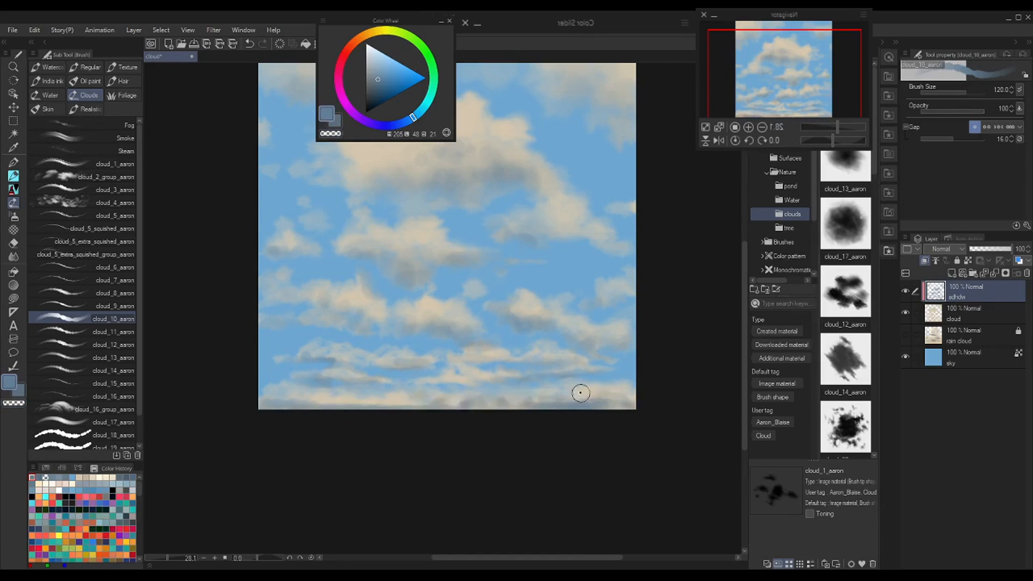
- Soften the shadow at the right end of the bottom cloud band with transparent colour, and set the brush size to 200
{"action": "key", "text": "c"}
{"action": "left_click_drag", "start_coordinate": [581, 392], "coordinate": [622, 400]}
{"action": "key", "text": "c"}
{"action": "key", "text": "bracketright"}
{"action": "key", "text": "bracketright"}
{"action": "key", "text": "bracketright"}
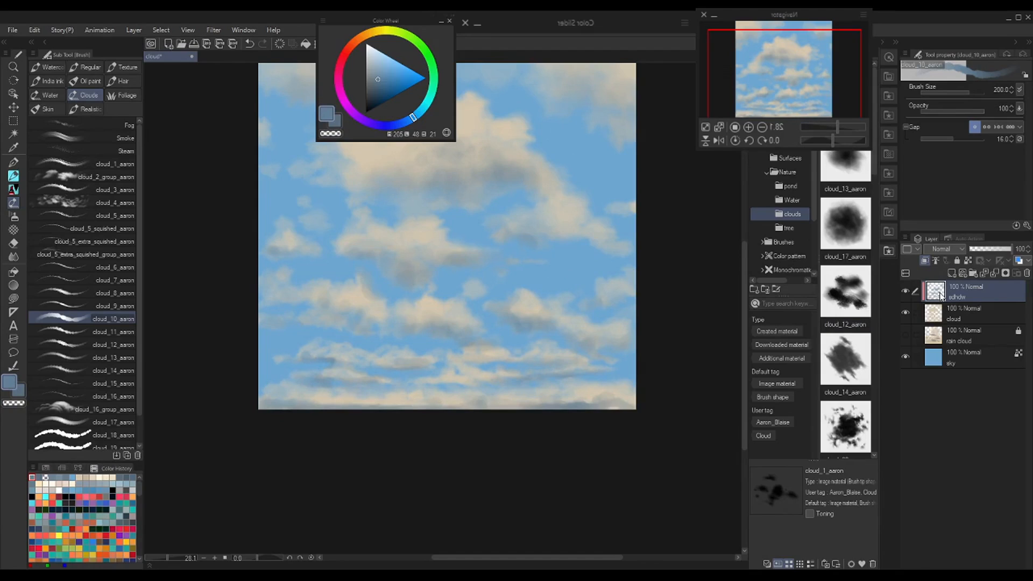
- Add a clipped layer above the shadow layer and name it light
{"action": "key", "text": "ctrl+shift+n"}
{"action": "double_click", "coordinate": [958, 297]}
{"action": "type", "text": "light"}
{"action": "key", "text": "Return"}
- Sample the large cloud's tan, lighten it to a pale cream, and choose the cloud_13_aaron brush for highlights
{"action": "left_click", "coordinate": [466, 114], "text": "alt"}
{"action": "left_click_drag", "start_coordinate": [520, 85], "coordinate": [526, 148]}
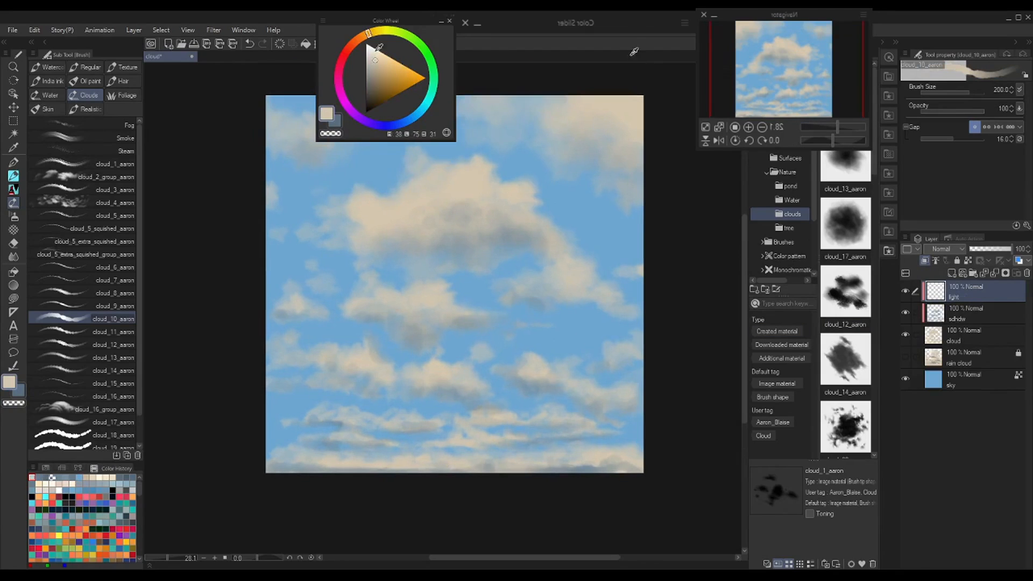
{"action": "left_click", "coordinate": [633, 51]}
{"action": "key", "text": "ctrl+z"}
{"action": "left_click", "coordinate": [104, 294]}
{"action": "mouse_move", "coordinate": [430, 183]}
{"action": "left_mouse_down"}
{"action": "mouse_move", "coordinate": [423, 152]}
{"action": "mouse_move", "coordinate": [422, 176]}
{"action": "left_mouse_up"}
{"action": "key", "text": "alt"}
{"action": "left_click", "coordinate": [104, 358]}
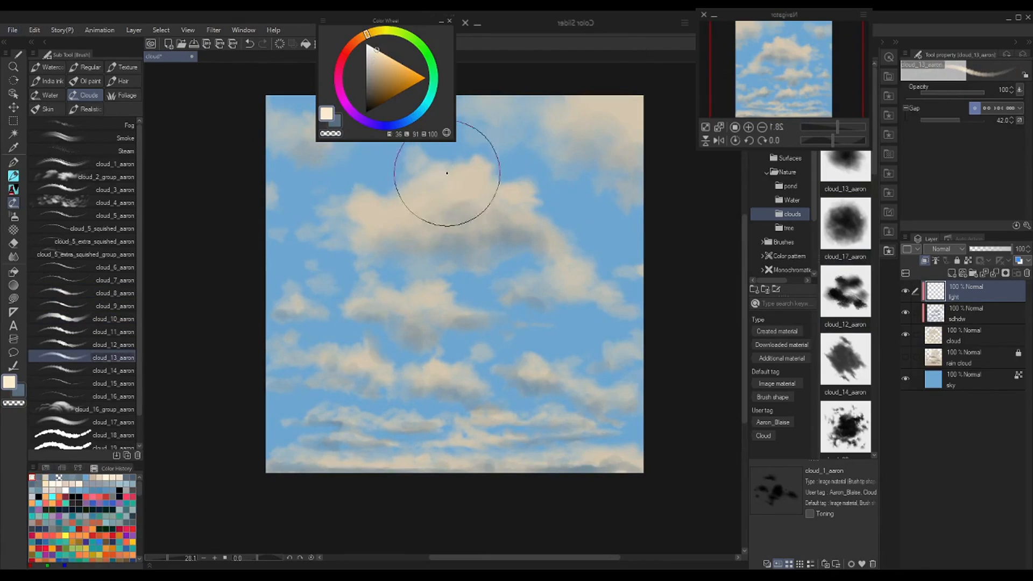
- Reduce the brush size and paint cream highlights across the upper part of the large central cloud
{"action": "key", "text": "bracketleft"}
{"action": "key", "text": "bracketleft"}
{"action": "mouse_move", "coordinate": [350, 205]}
{"action": "left_mouse_down"}
{"action": "mouse_move", "coordinate": [375, 215]}
{"action": "mouse_move", "coordinate": [390, 185]}
{"action": "mouse_move", "coordinate": [429, 173]}
{"action": "mouse_move", "coordinate": [469, 190]}
{"action": "left_mouse_up"}
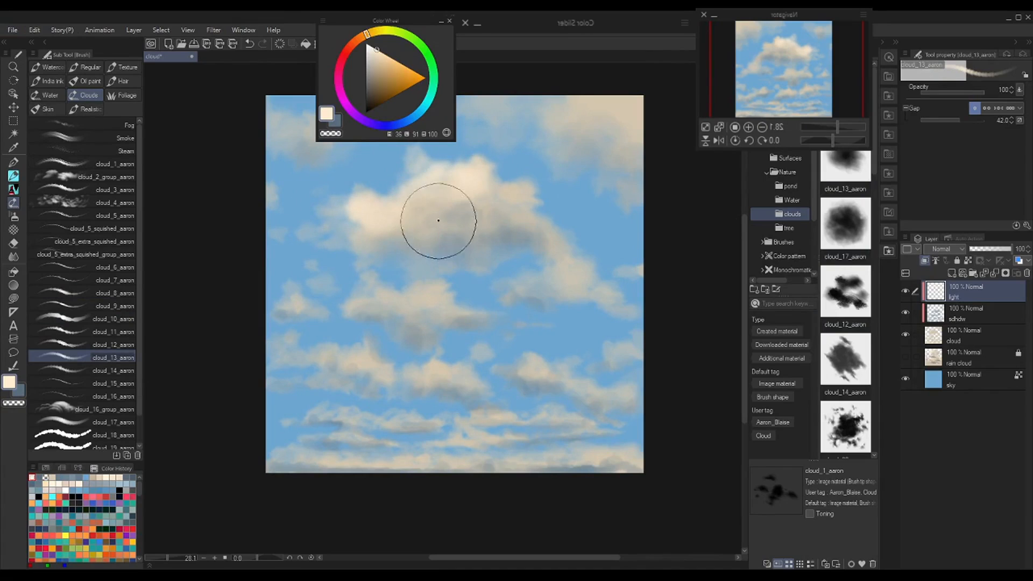
- Use a smaller brush to highlight the large cloud's right-hand tail and the tops of the smaller clouds below it
{"action": "key", "text": "bracketleft"}
{"action": "key", "text": "bracketleft"}
{"action": "key", "text": "bracketright"}
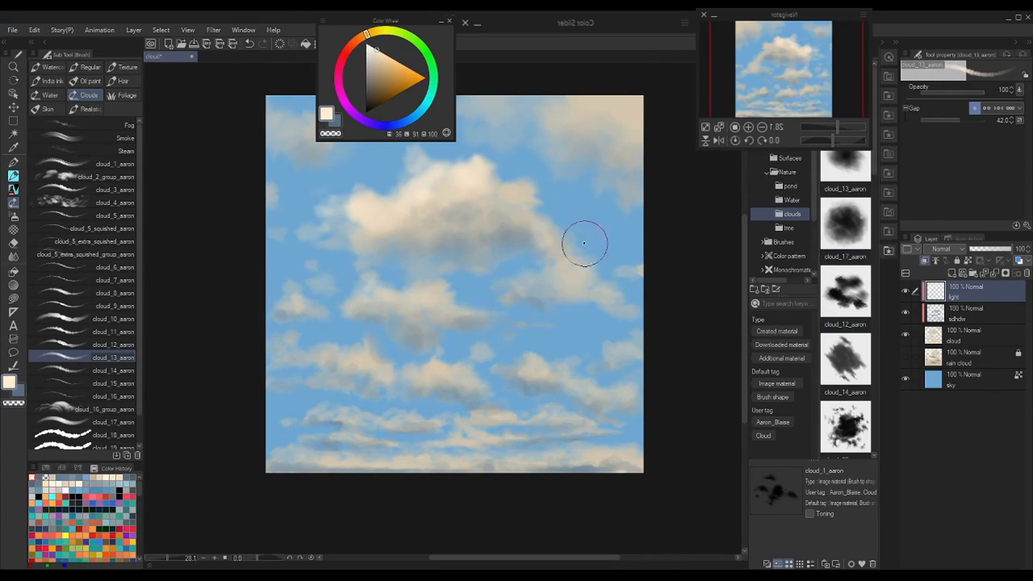
{"action": "left_click_drag", "start_coordinate": [581, 272], "coordinate": [562, 262]}
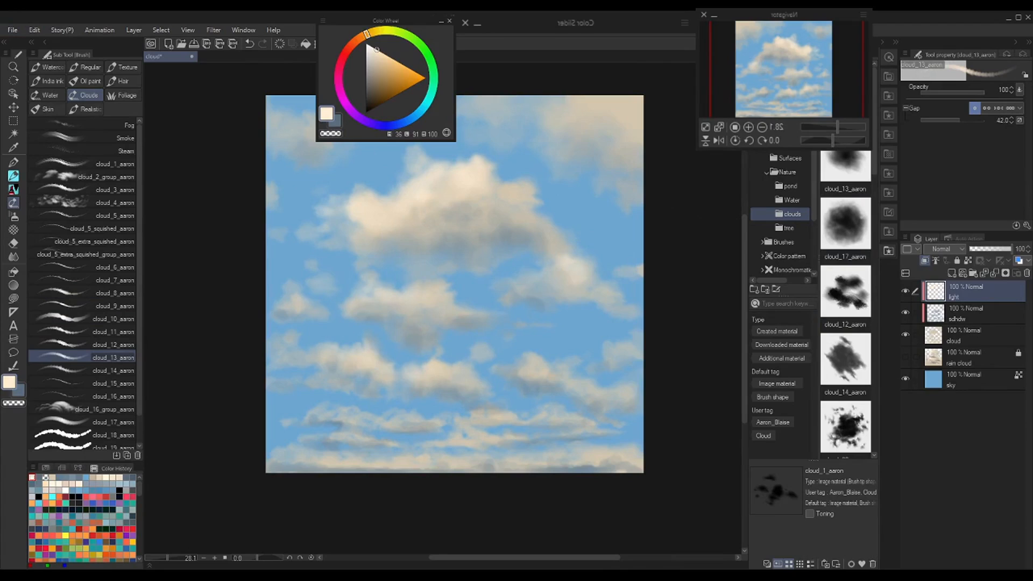
- Highlight the upper right cloud and the small cloud at the left edge using the cloud_11_aaron brush at size 400
{"action": "scroll", "coordinate": [591, 310], "scroll_direction": "up", "scroll_amount": 3}
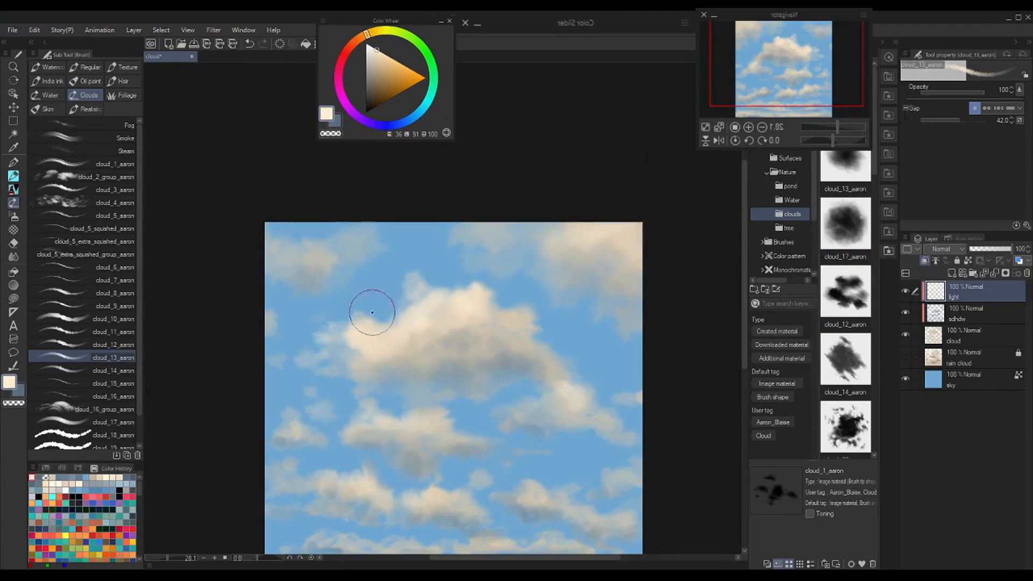
{"action": "key", "text": "ctrl+z"}
{"action": "left_click", "coordinate": [86, 331]}
{"action": "key", "text": "["}
{"action": "key", "text": "["}
{"action": "key", "text": "["}
{"action": "key", "text": "["}
{"action": "left_click_drag", "start_coordinate": [406, 306], "coordinate": [376, 324]}
{"action": "key", "text": "ctrl+z"}
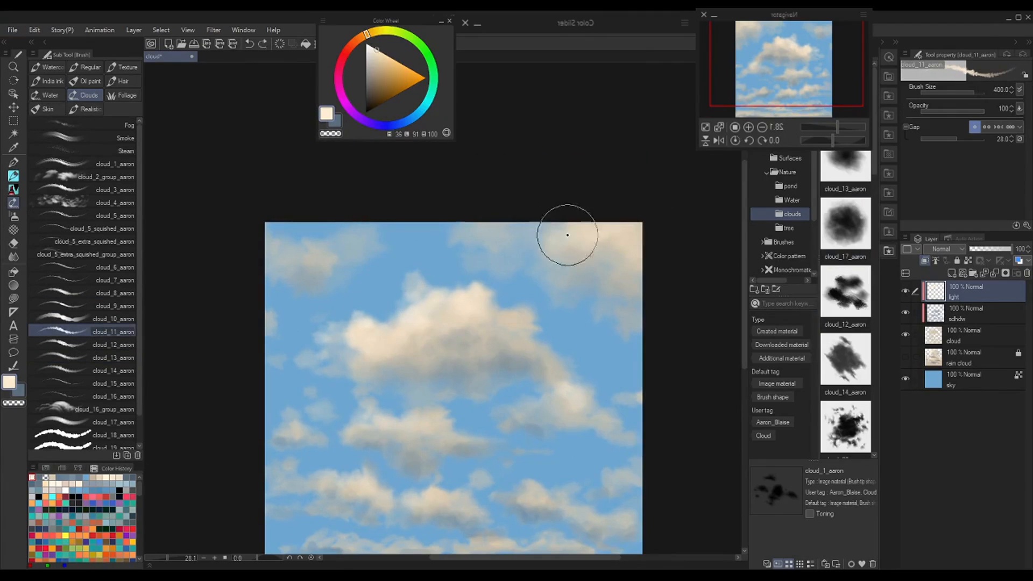
{"action": "left_click_drag", "start_coordinate": [274, 316], "coordinate": [281, 333]}
{"action": "left_click_drag", "start_coordinate": [360, 406], "coordinate": [410, 304]}
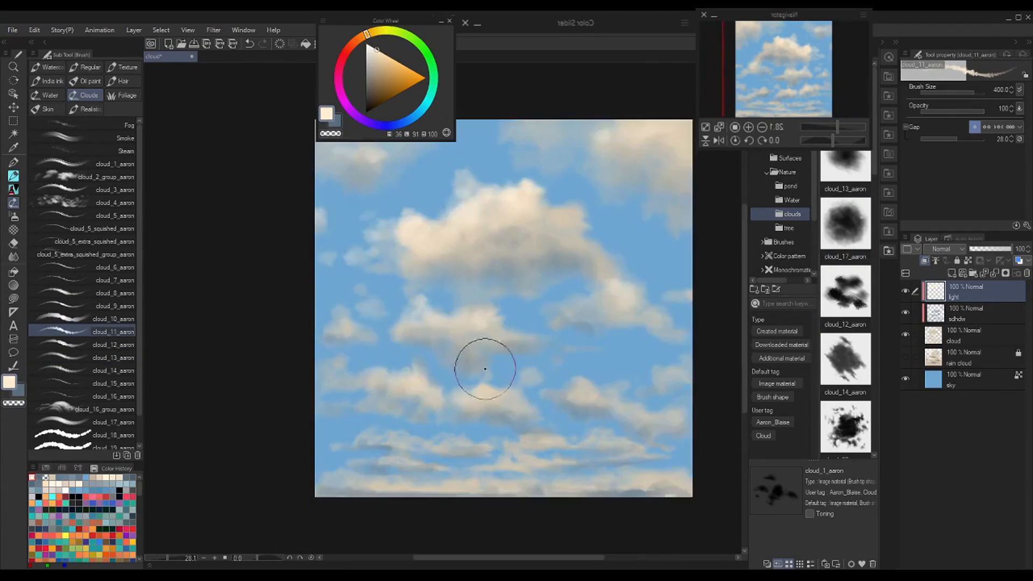
- Create a new layer above the light layer and name it grdnt
{"action": "scroll", "coordinate": [554, 341], "scroll_direction": "down", "scroll_amount": 4}
{"action": "scroll", "coordinate": [558, 344], "scroll_direction": "up", "scroll_amount": 3}
{"action": "left_click", "coordinate": [952, 273]}
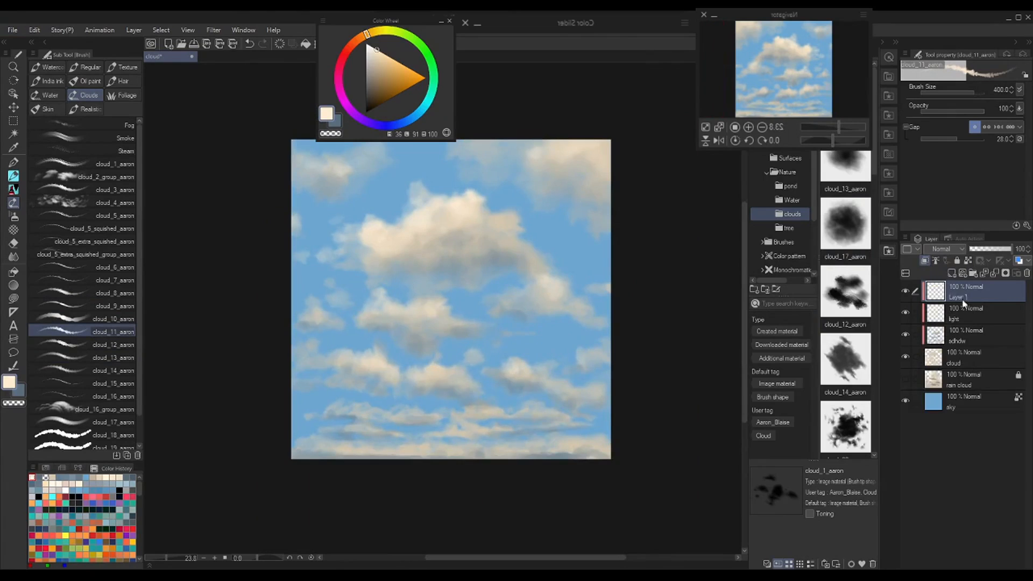
{"action": "double_click", "coordinate": [958, 298]}
{"action": "type", "text": "grdnt"}
{"action": "key", "text": "Return"}
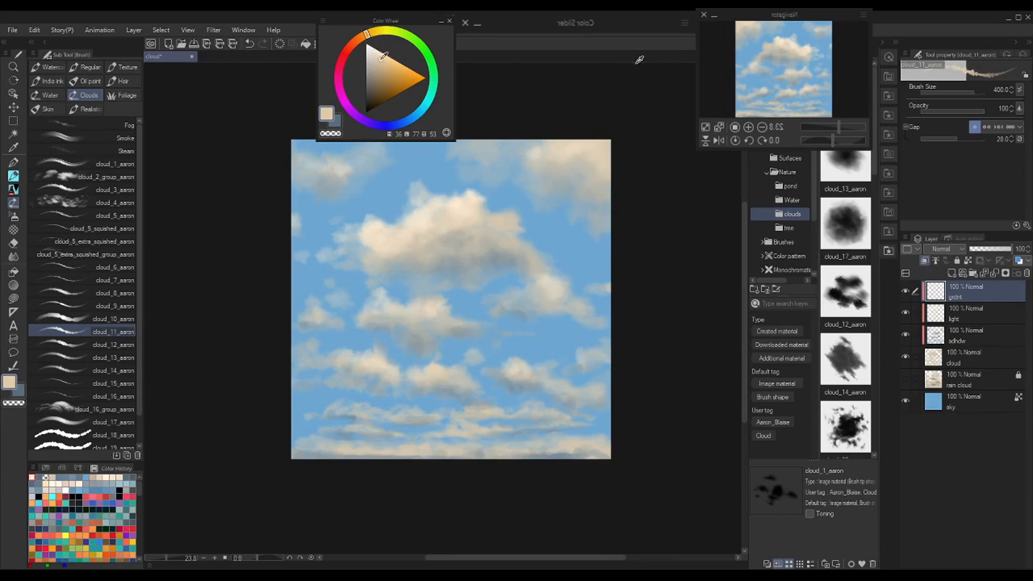
- Unclip the grdnt layer and draw a tan foreground-to-transparent gradient upward from below the sky at 30 opacity
{"action": "left_click", "coordinate": [14, 285]}
{"action": "scroll", "coordinate": [507, 369], "scroll_direction": "down", "scroll_amount": 2}
{"action": "scroll", "coordinate": [484, 408], "scroll_direction": "down", "scroll_amount": 3}
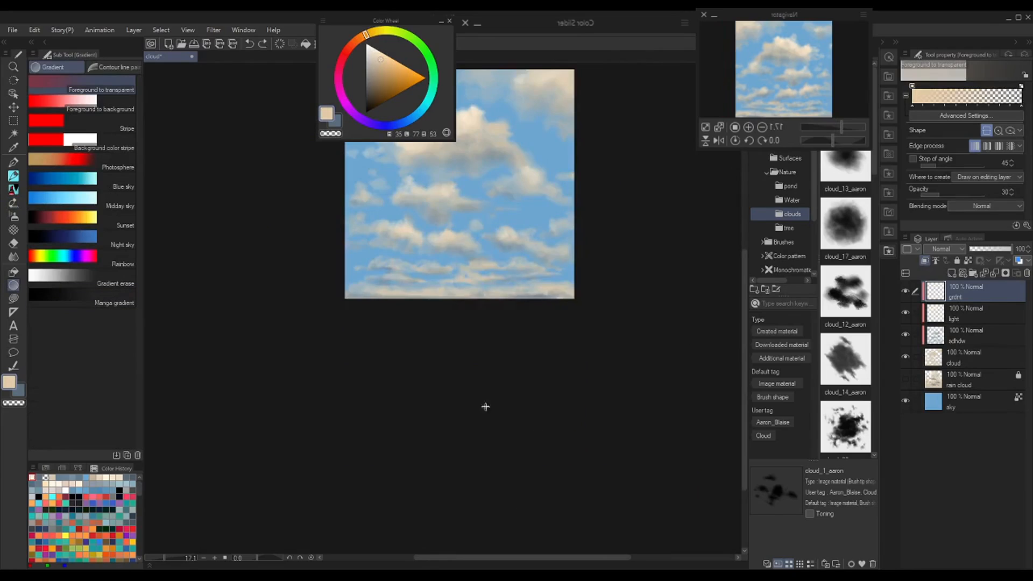
{"action": "key", "text": "ctrl+alt+g"}
{"action": "left_click_drag", "start_coordinate": [484, 438], "coordinate": [472, 112]}
{"action": "left_click_drag", "start_coordinate": [473, 339], "coordinate": [479, 406]}
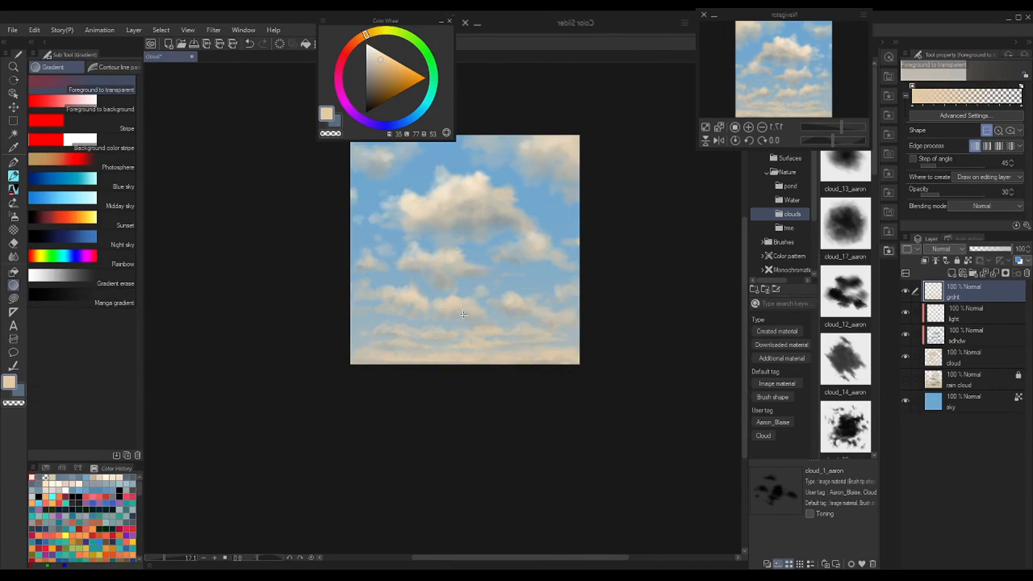
- Adjust the gradient's opacity, draw another tan gradient up from the sky's bottom edge, and apply a transform to the grdnt layer
{"action": "left_click", "coordinate": [975, 194]}
{"action": "mouse_move", "coordinate": [470, 501]}
{"action": "left_mouse_down"}
{"action": "mouse_move", "coordinate": [466, 127]}
{"action": "mouse_move", "coordinate": [465, 197]}
{"action": "left_mouse_up"}
{"action": "key", "text": "k"}
{"action": "key", "text": "ctrl+t"}
{"action": "key", "text": "Return"}
{"action": "scroll", "coordinate": [495, 350], "scroll_direction": "up", "scroll_amount": 2}
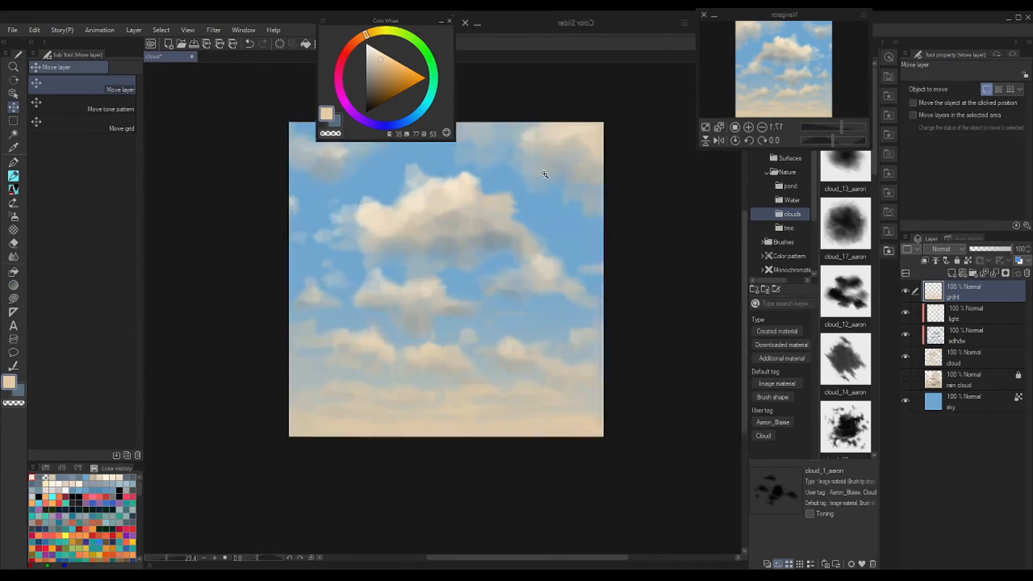
- Hide the grdnt, light, shadow and cloud layers, leaving only the plain blue sky
{"action": "left_click_drag", "start_coordinate": [906, 291], "coordinate": [907, 356]}
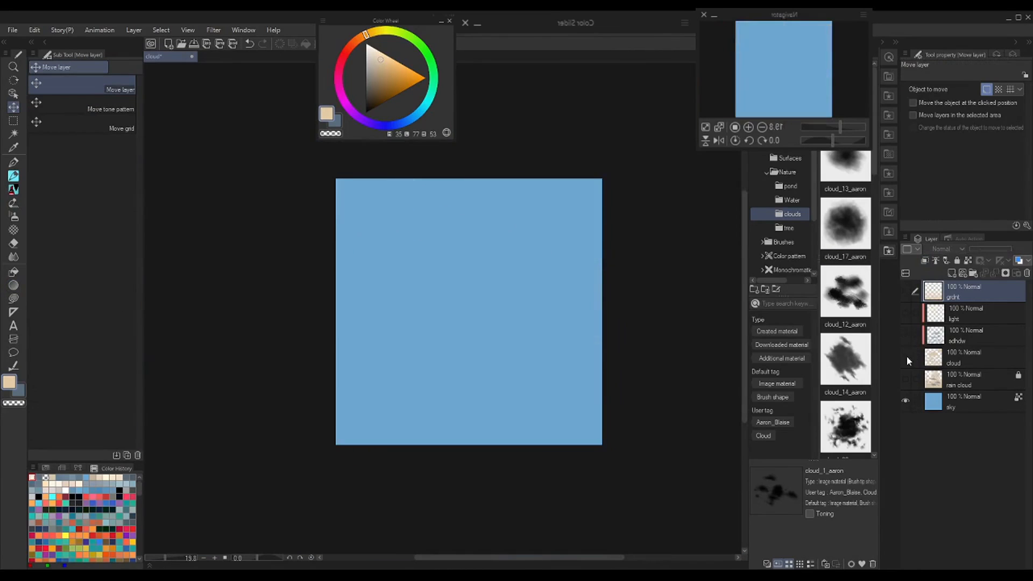